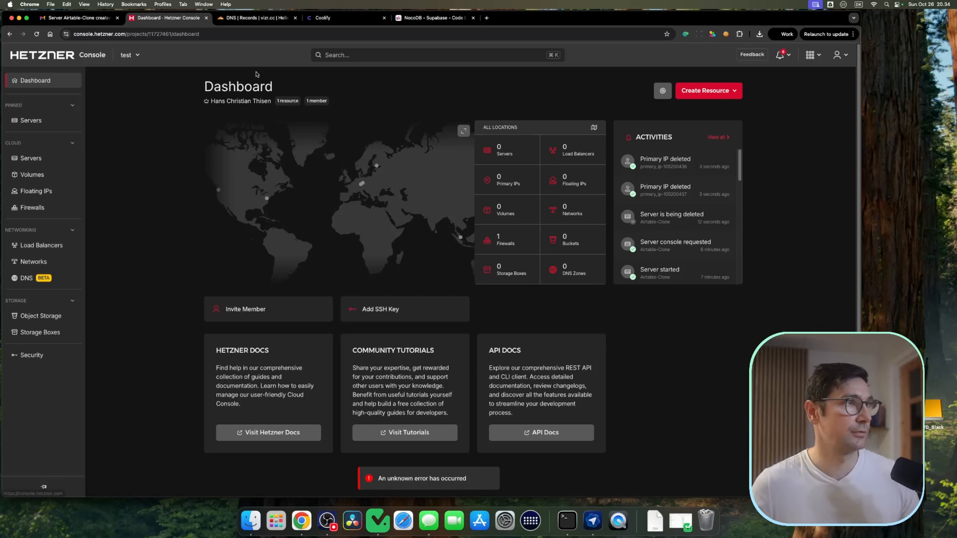
# Step: Start creating a new server and choose the CX33 cost-optimized type
pyautogui.click(728, 94)
pyautogui.click(700, 113)
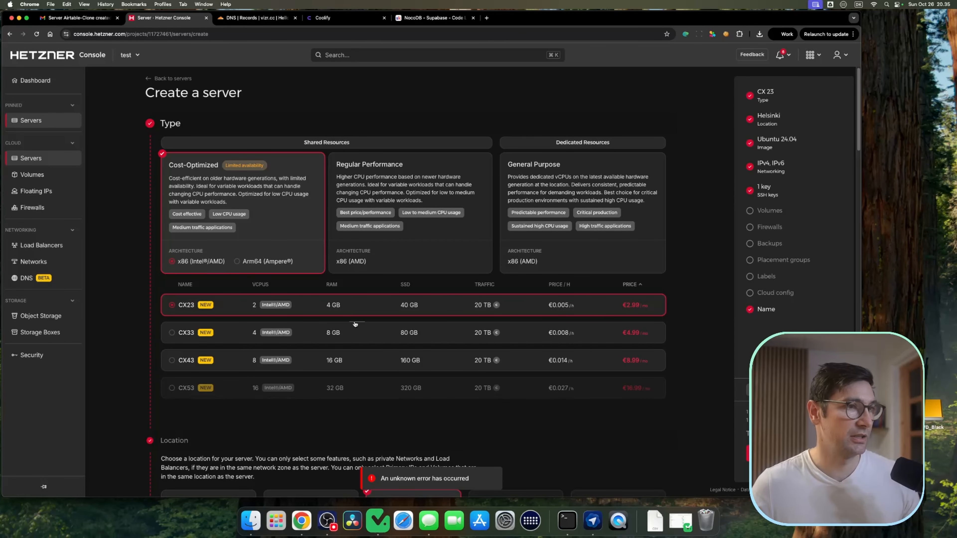
pyautogui.click(172, 339)
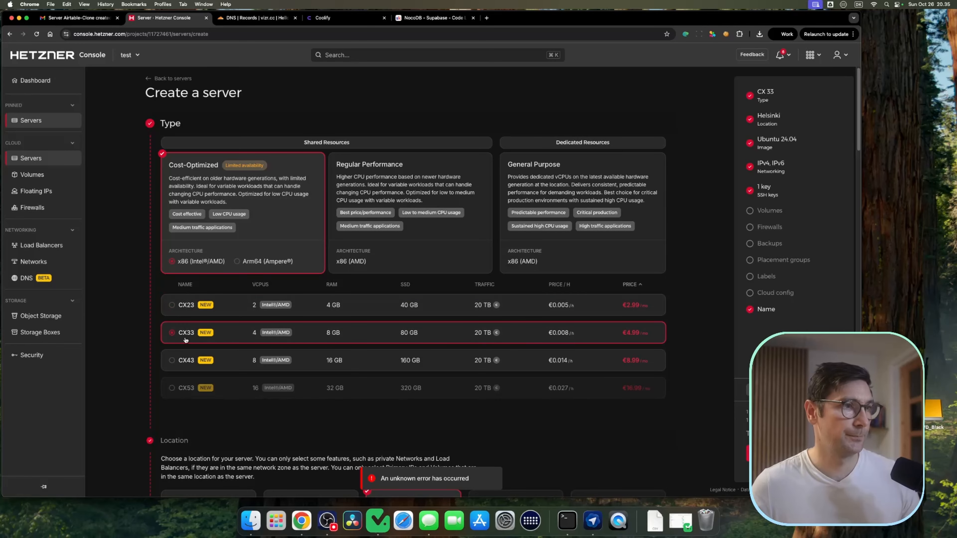
# Step: Keeping Helsinki and Ubuntu 24.04, deselect the noname SSH key and attach firewall-1
pyautogui.scroll(-2, 293, 295)
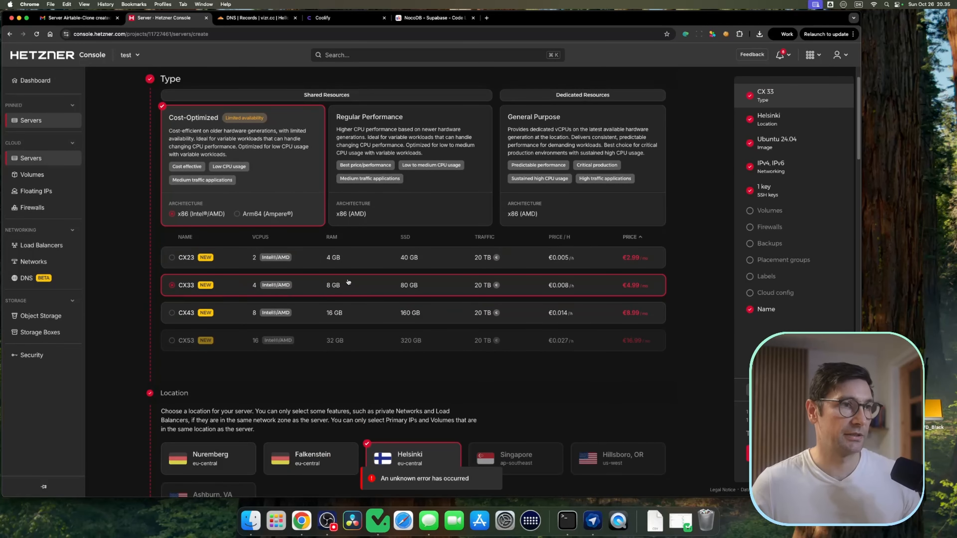
pyautogui.scroll(-6, 406, 198)
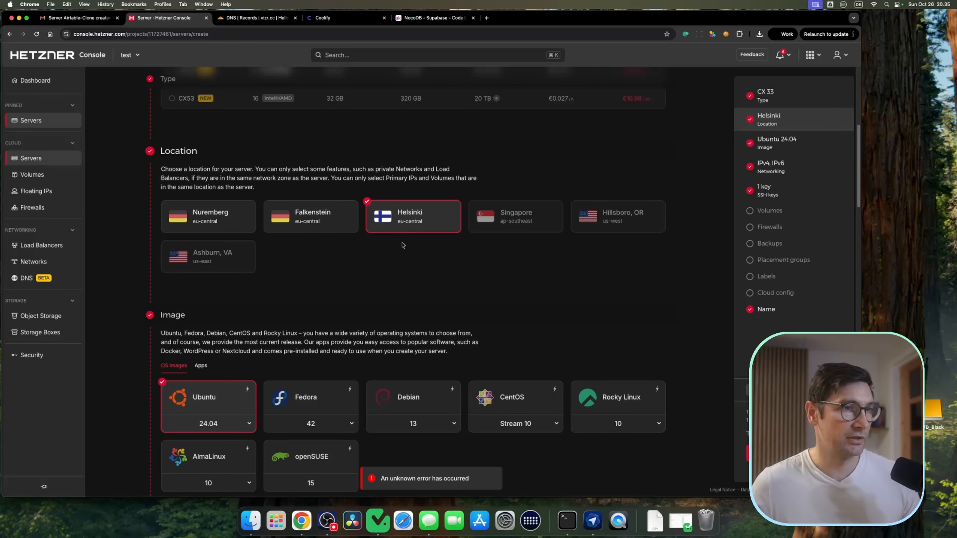
pyautogui.scroll(-5, 422, 244)
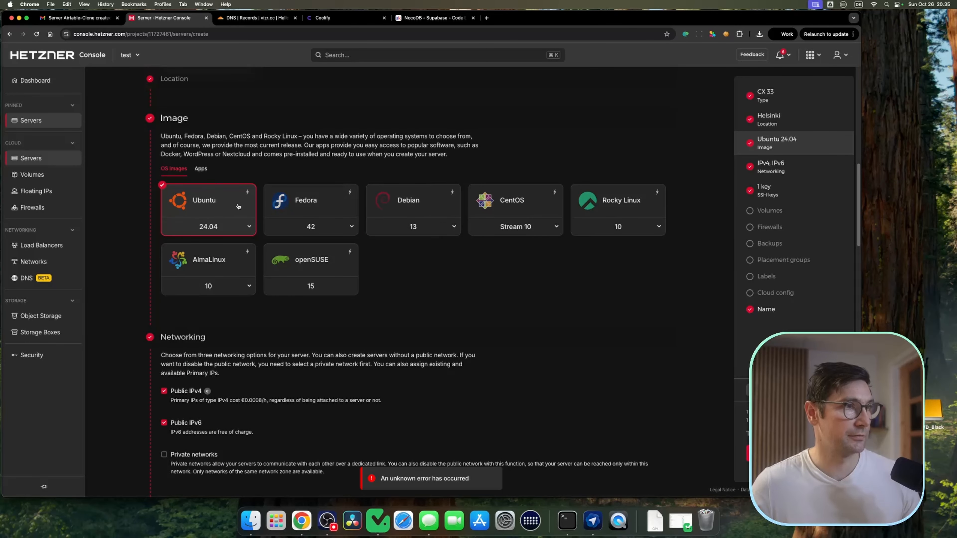
pyautogui.scroll(-7, 203, 209)
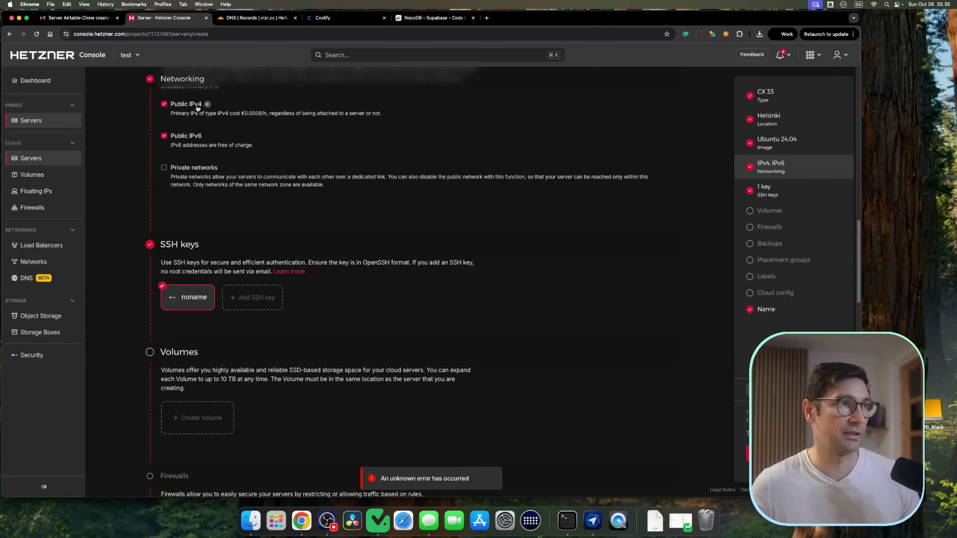
pyautogui.click(187, 298)
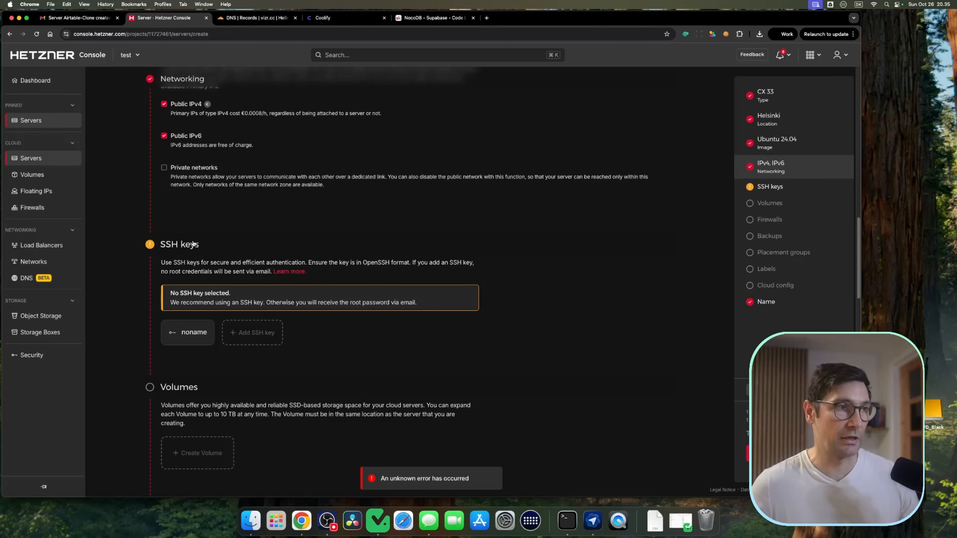
pyautogui.scroll(-6, 394, 237)
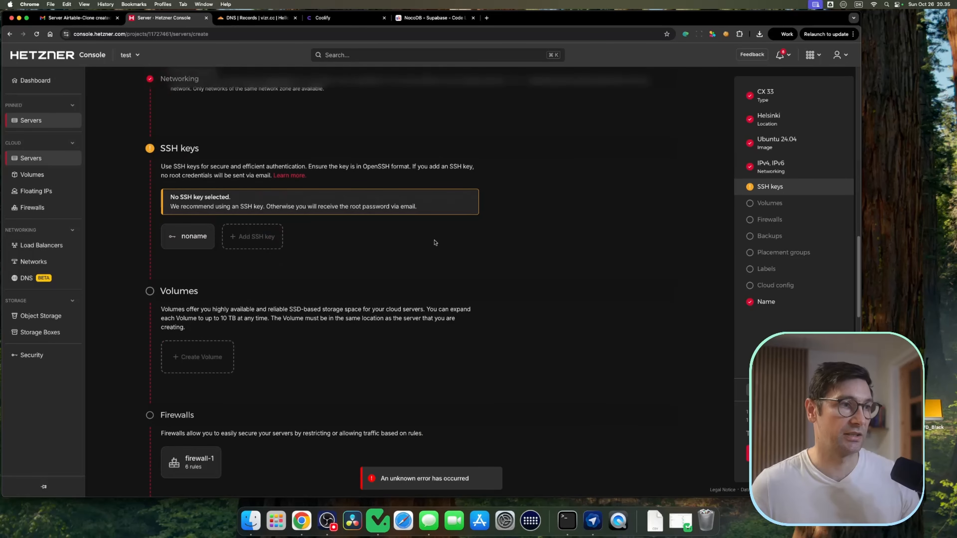
pyautogui.click(219, 318)
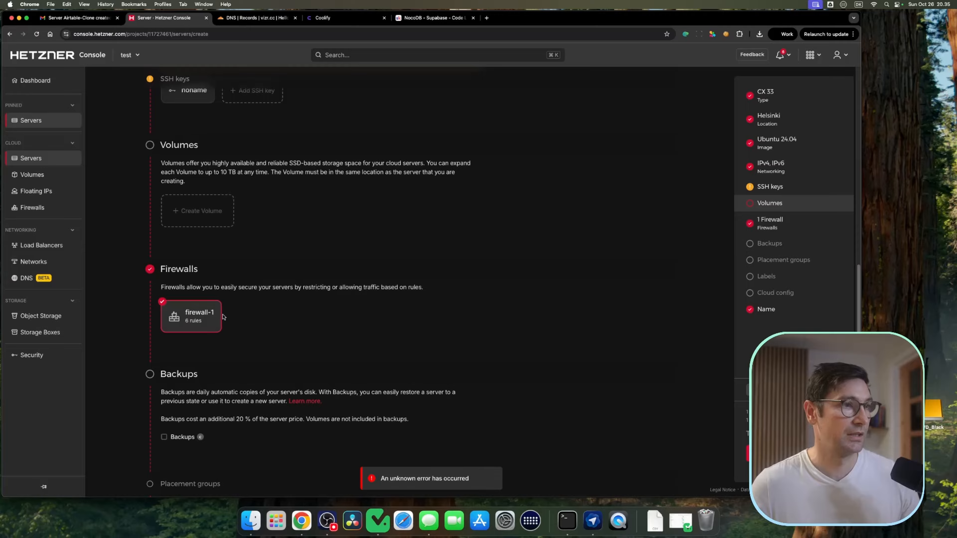
# Step: Name the server Airtable-Clone and create it
pyautogui.scroll(-5, 403, 280)
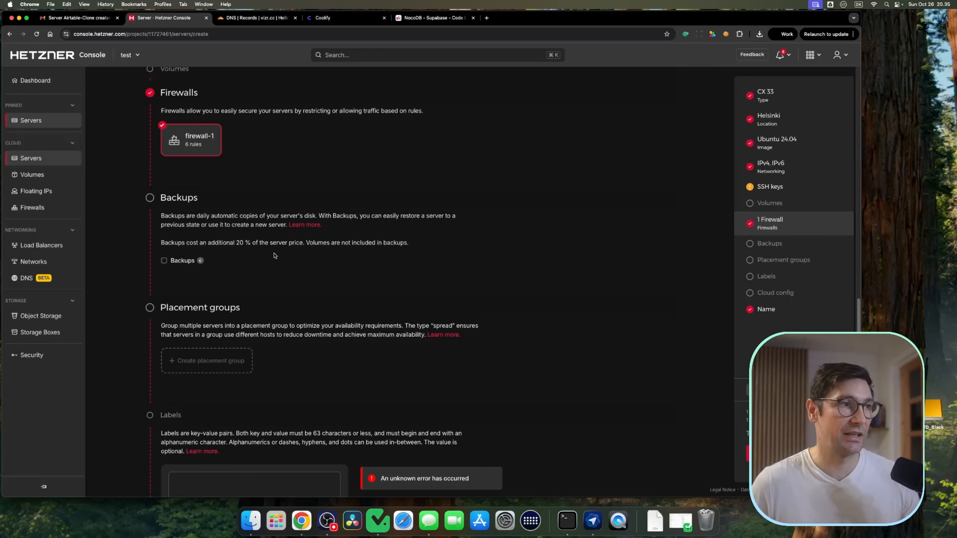
pyautogui.scroll(-10, 274, 256)
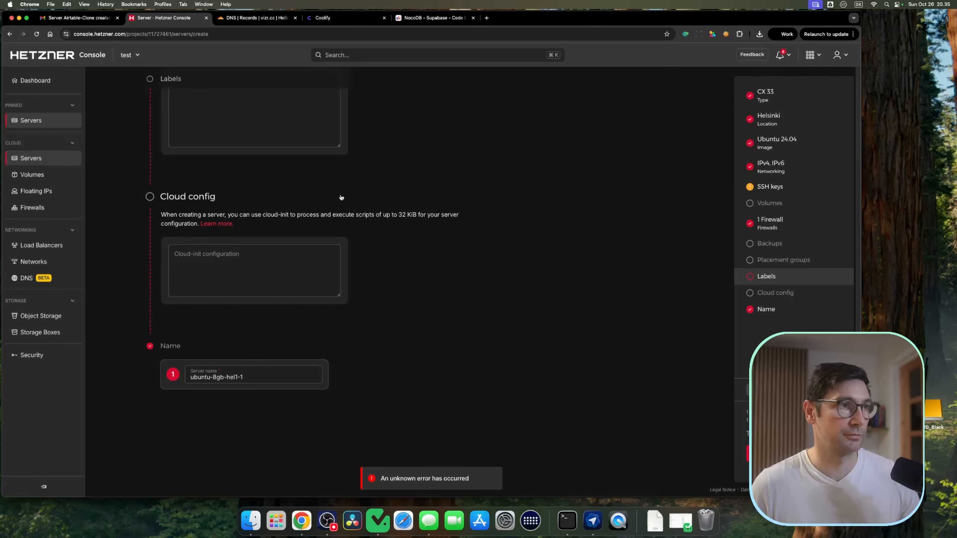
pyautogui.tripleClick(262, 376)
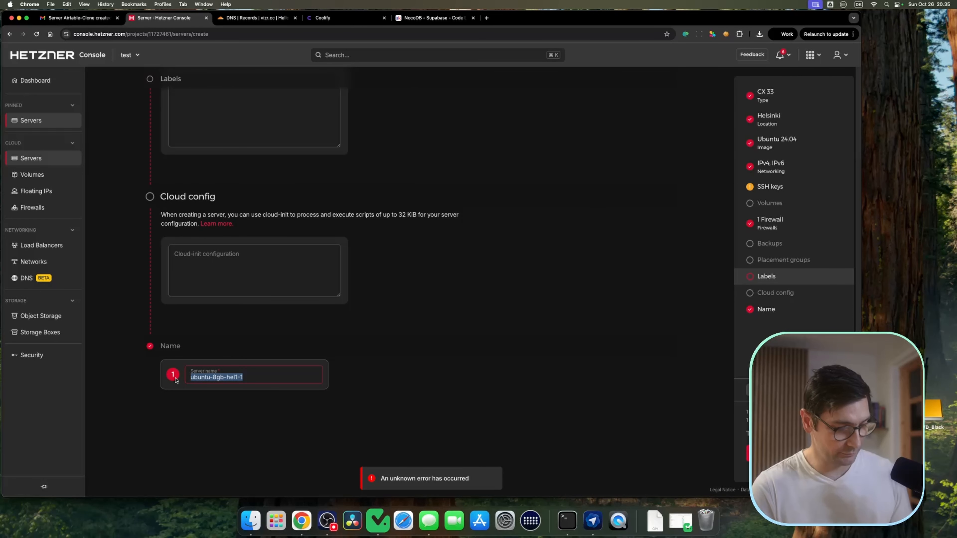
pyautogui.write('Airtable-Clone')
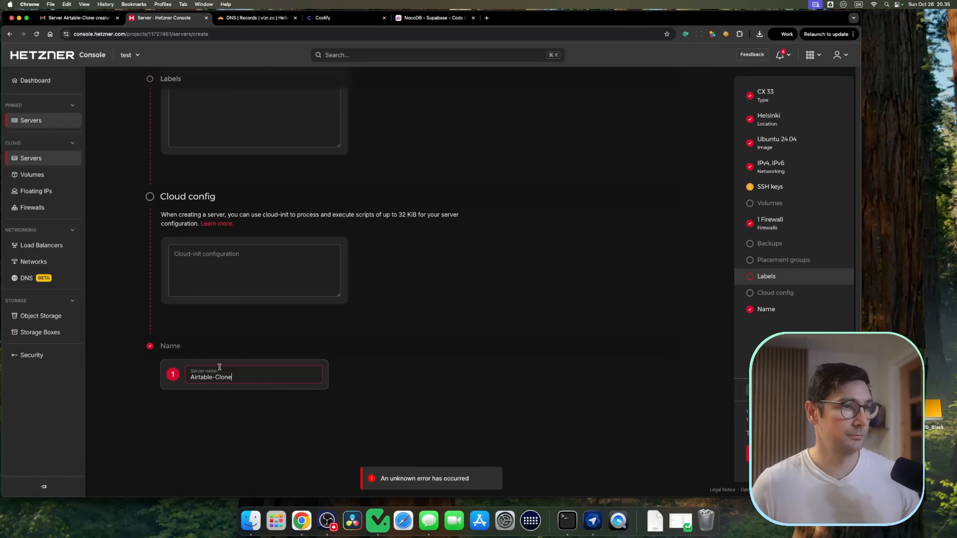
pyautogui.click(791, 454)
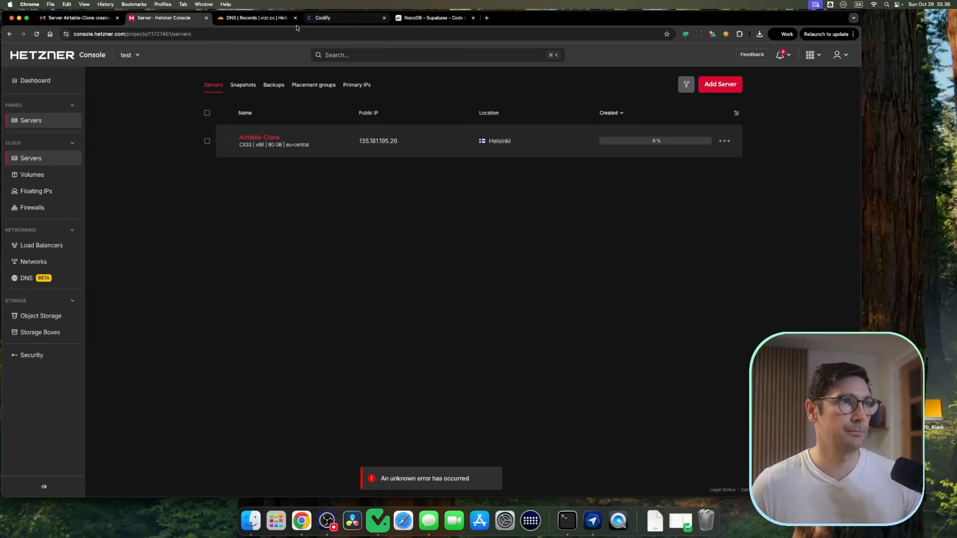
# Step: Open Coolify's self-hosted page showing the install command
pyautogui.click(330, 19)
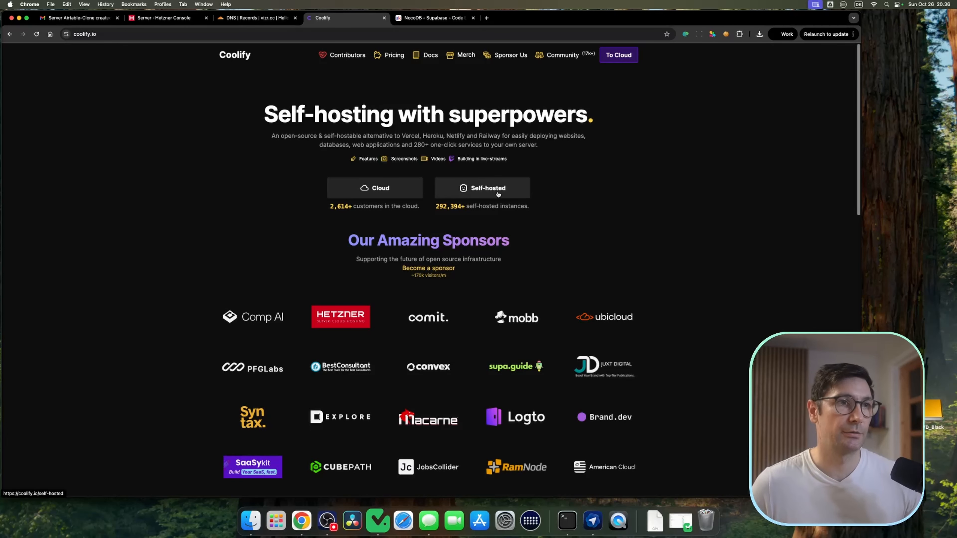
pyautogui.click(483, 187)
pyautogui.moveTo(473, 216)
pyautogui.mouseDown()
pyautogui.moveTo(266, 214)
pyautogui.moveTo(454, 213)
pyautogui.mouseUp()
pyautogui.click(464, 216)
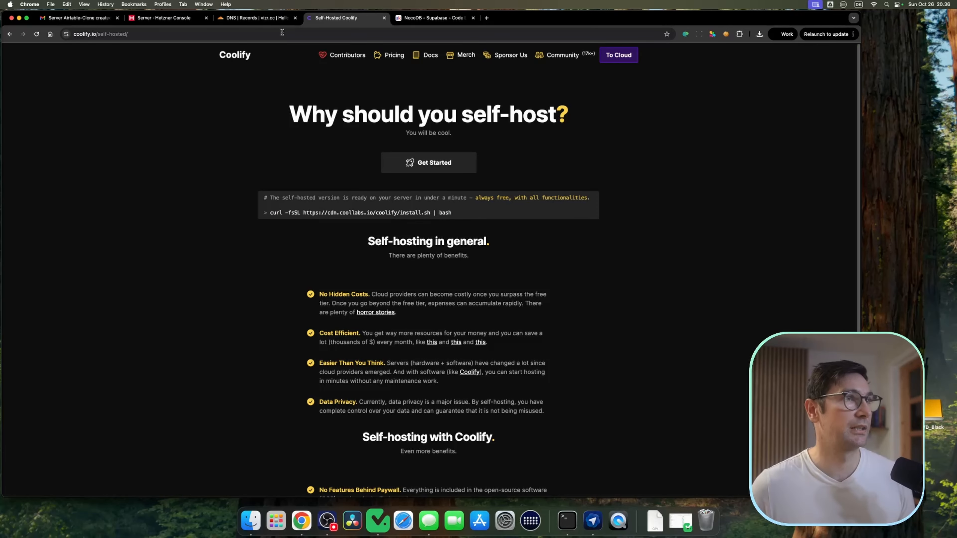
# Step: Examine the DNS records page for vizr.cc
pyautogui.click(259, 18)
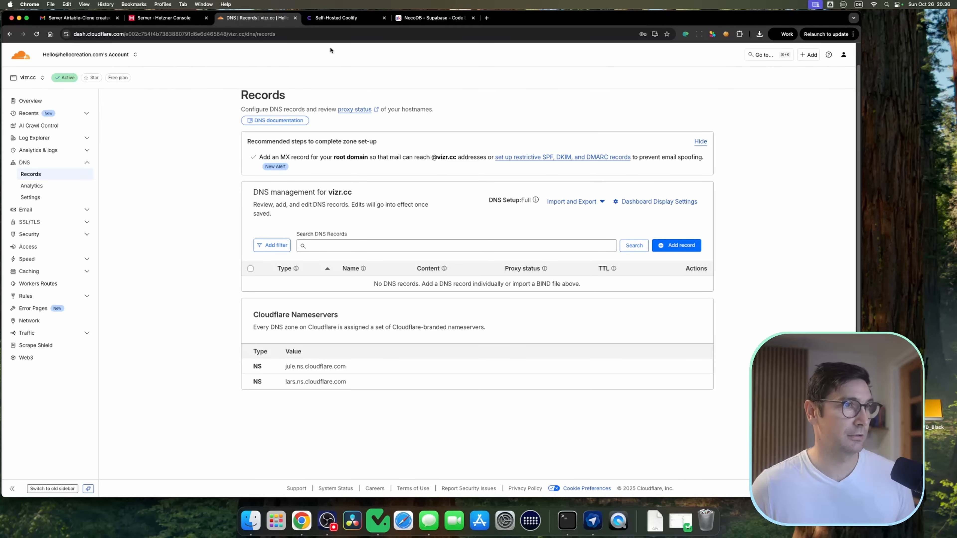
pyautogui.moveTo(353, 192); pyautogui.dragTo(328, 195)
pyautogui.click(427, 212)
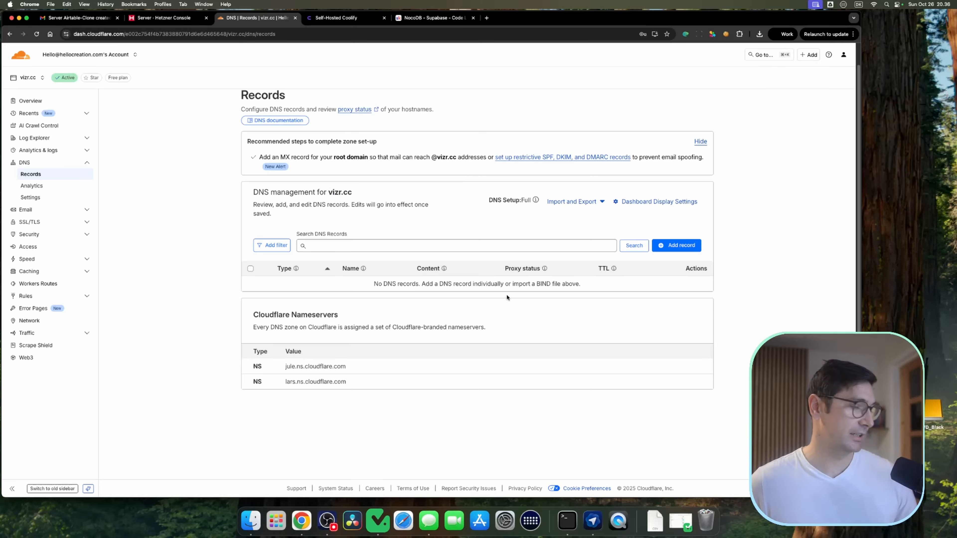
pyautogui.click(521, 245)
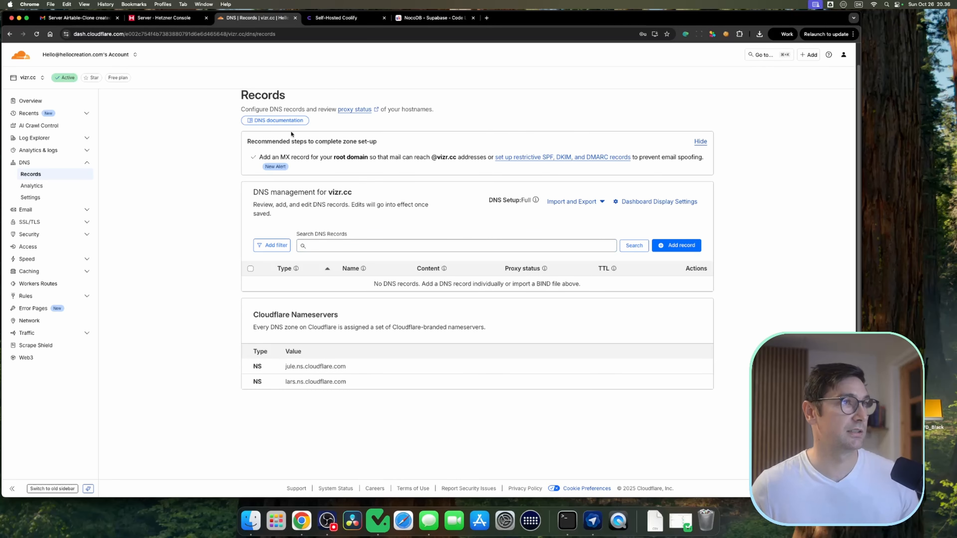
# Step: Open the server-created email and launch Terminal from Launchpad
pyautogui.click(164, 18)
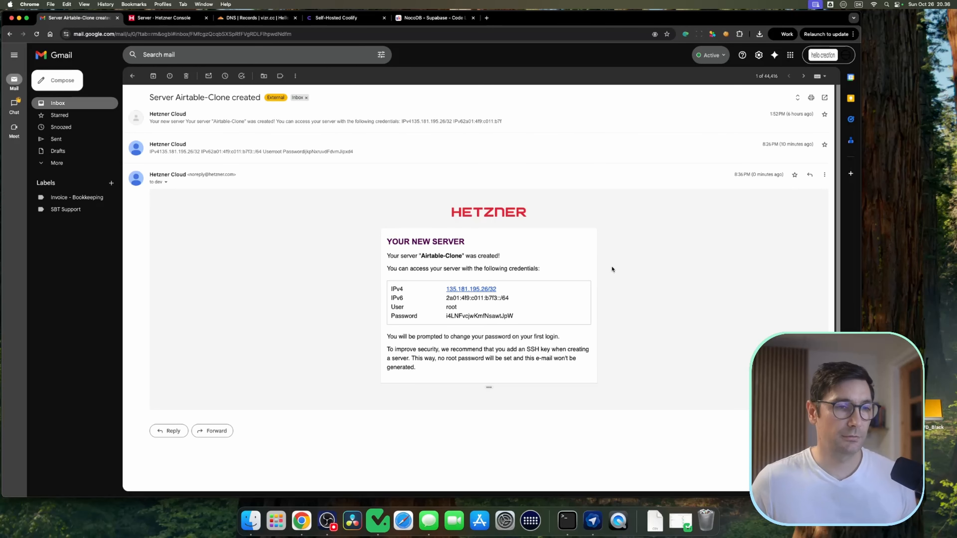
pyautogui.click(567, 522)
pyautogui.click(276, 520)
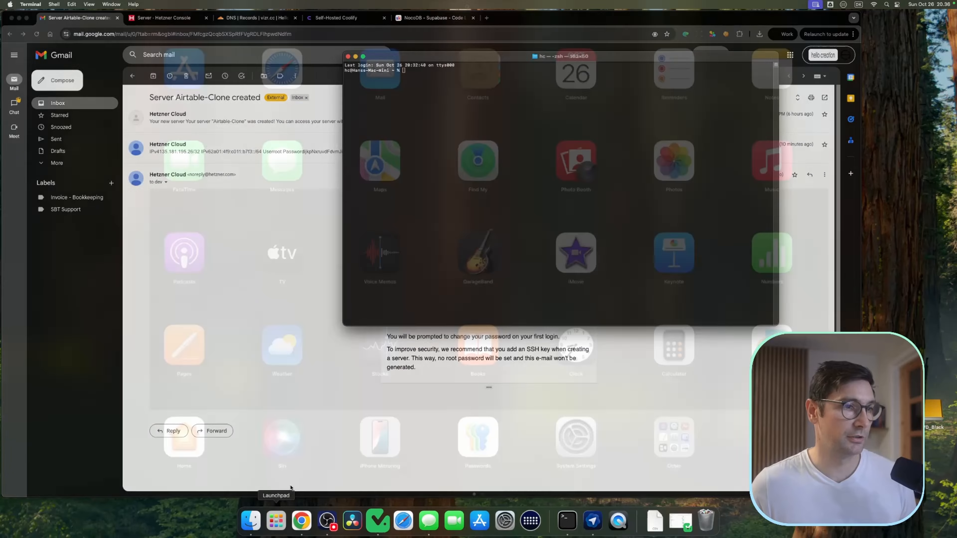
pyautogui.write('termi')
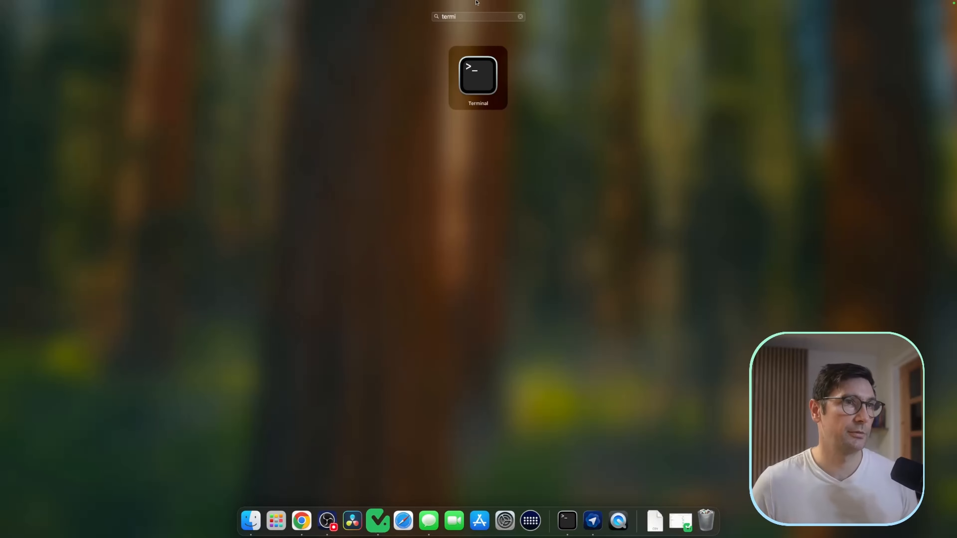
pyautogui.press('Return')
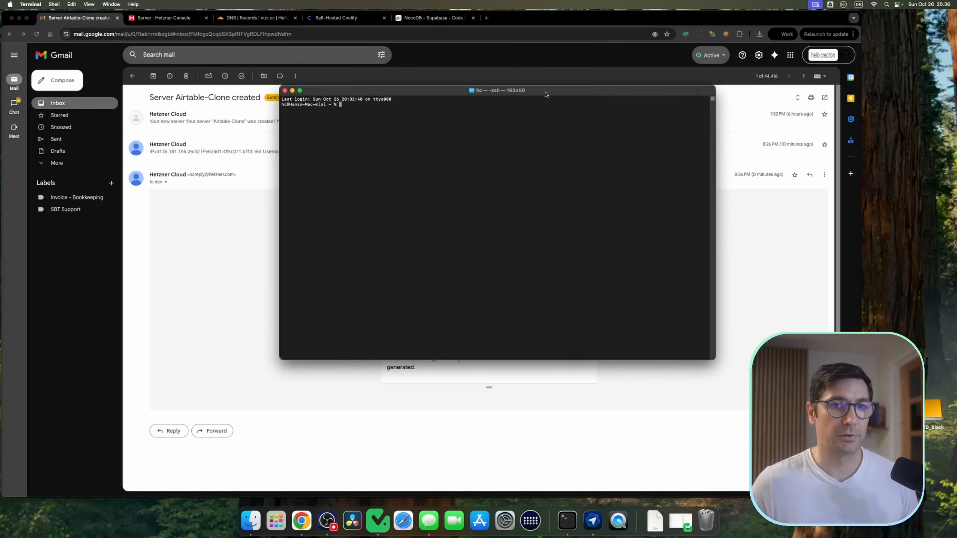
# Step: Reposition and resize the Terminal window
pyautogui.moveTo(546, 94); pyautogui.dragTo(572, 85)
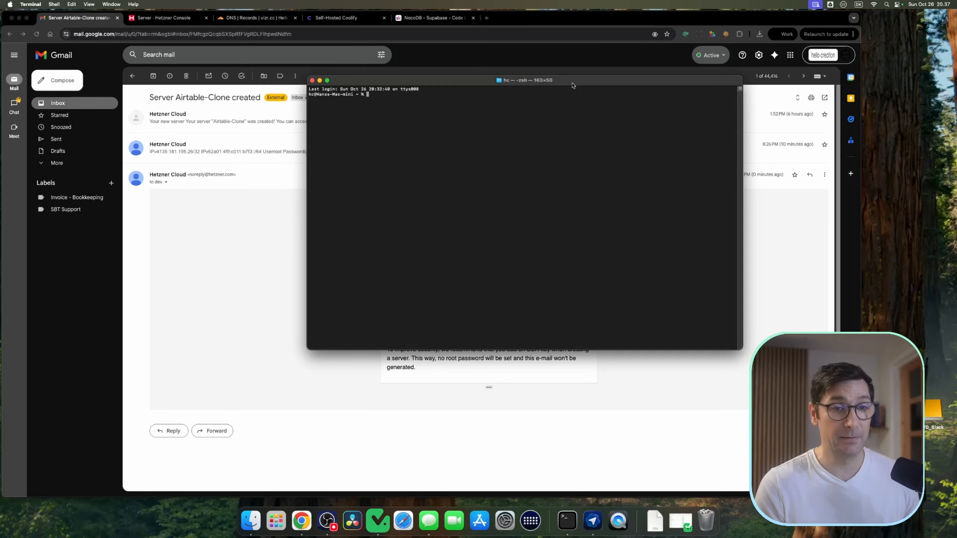
pyautogui.moveTo(740, 350); pyautogui.dragTo(810, 337)
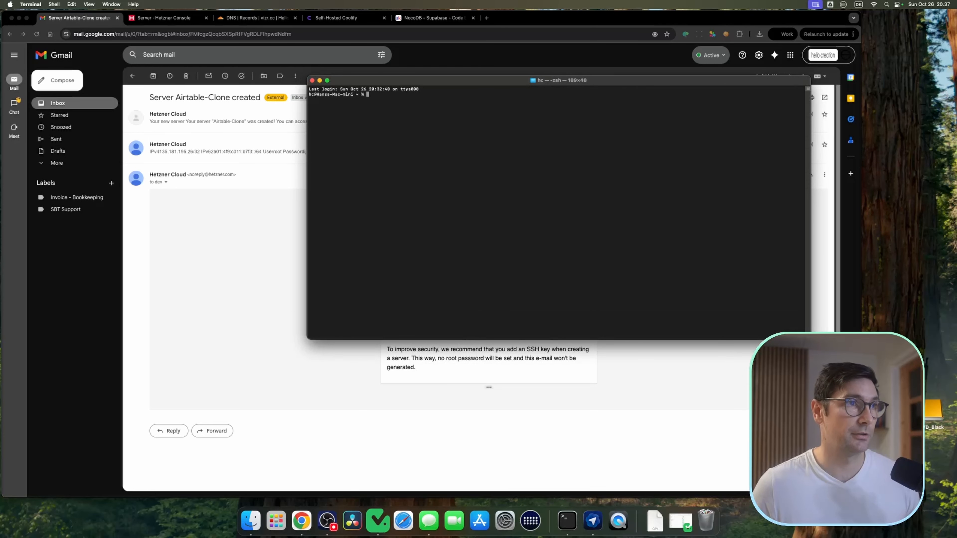
pyautogui.moveTo(616, 83); pyautogui.dragTo(688, 84)
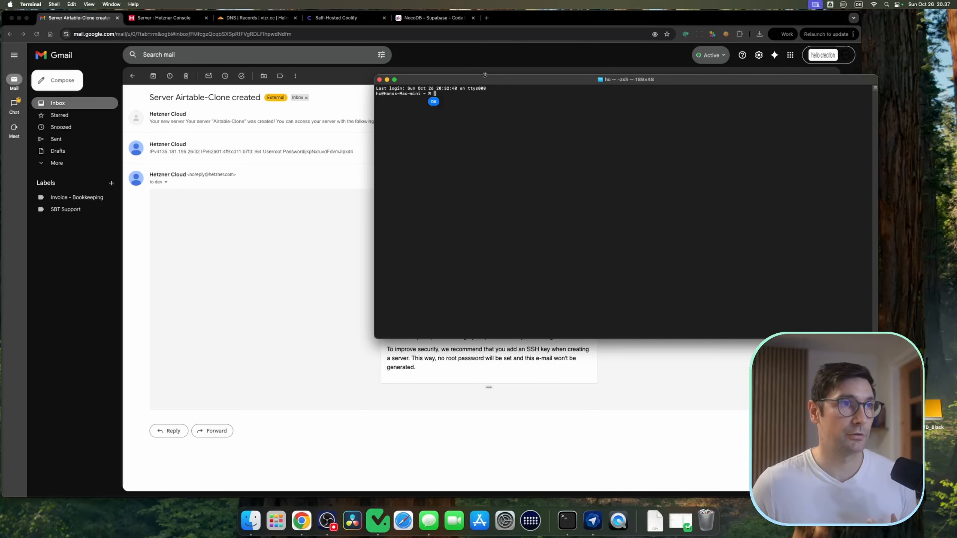
# Step: Open the Airtable-Clone server's overview and move the Terminal window beside it
pyautogui.click(170, 20)
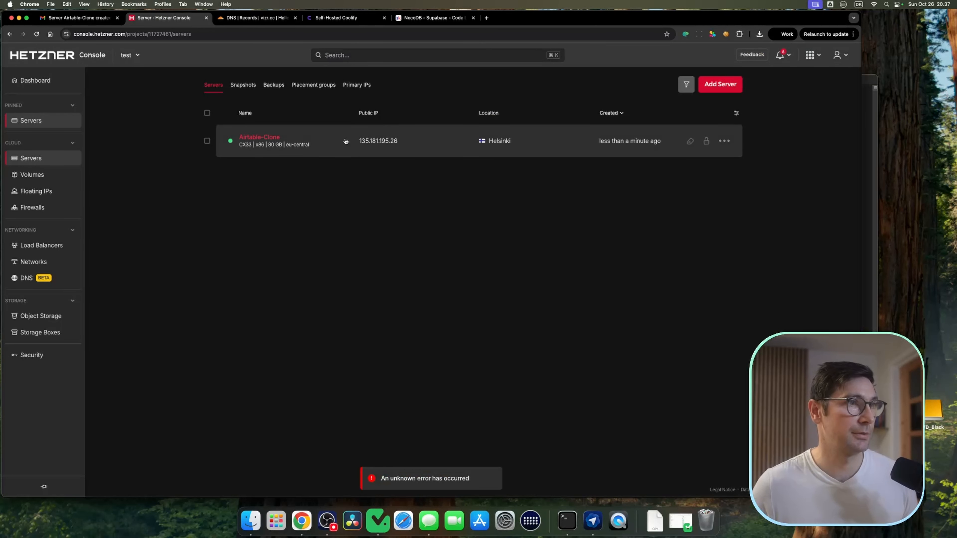
pyautogui.click(304, 139)
pyautogui.click(869, 133)
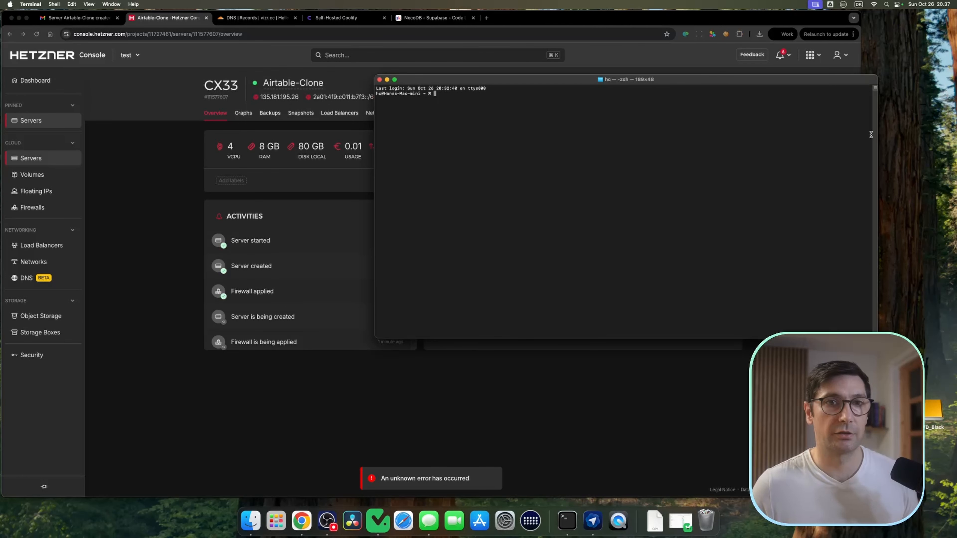
pyautogui.moveTo(817, 82); pyautogui.dragTo(711, 81)
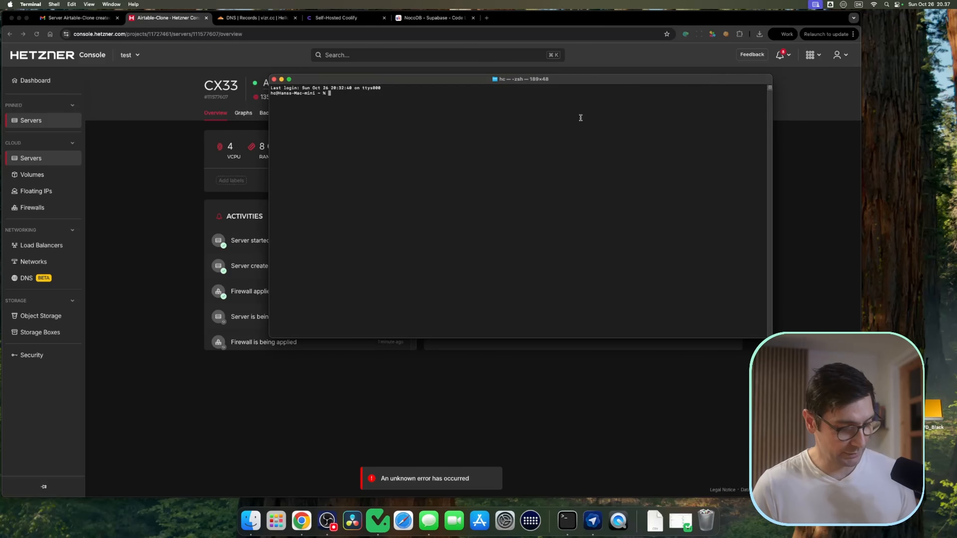
# Step: SSH into the server as root at 135.181.195.26 and accept the host fingerprint
pyautogui.write('ssh')
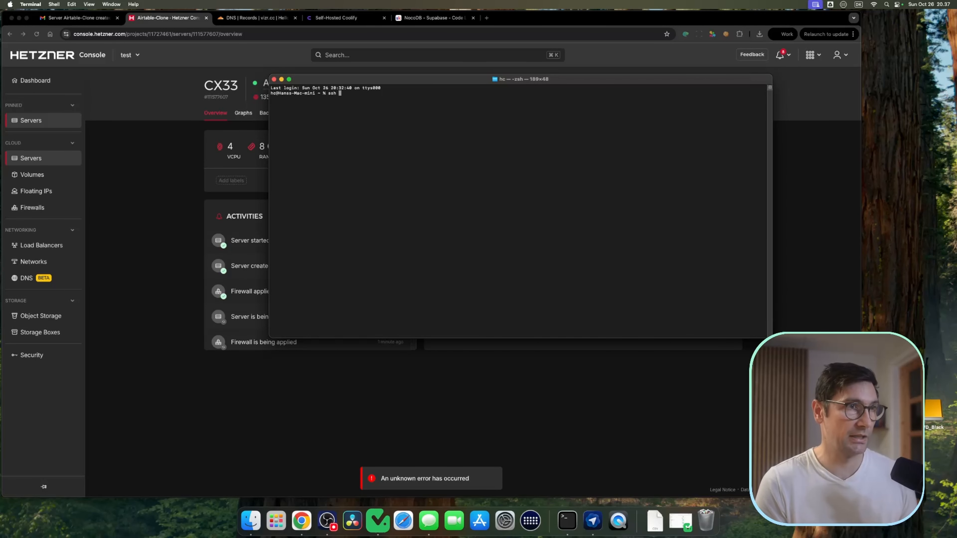
pyautogui.write(' root')
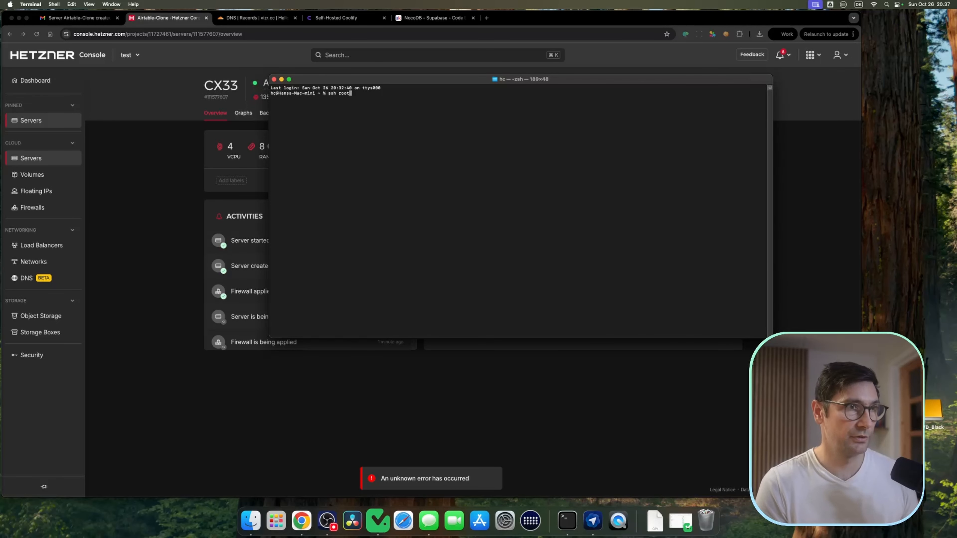
pyautogui.write('@')
pyautogui.write('135.181.195.26')
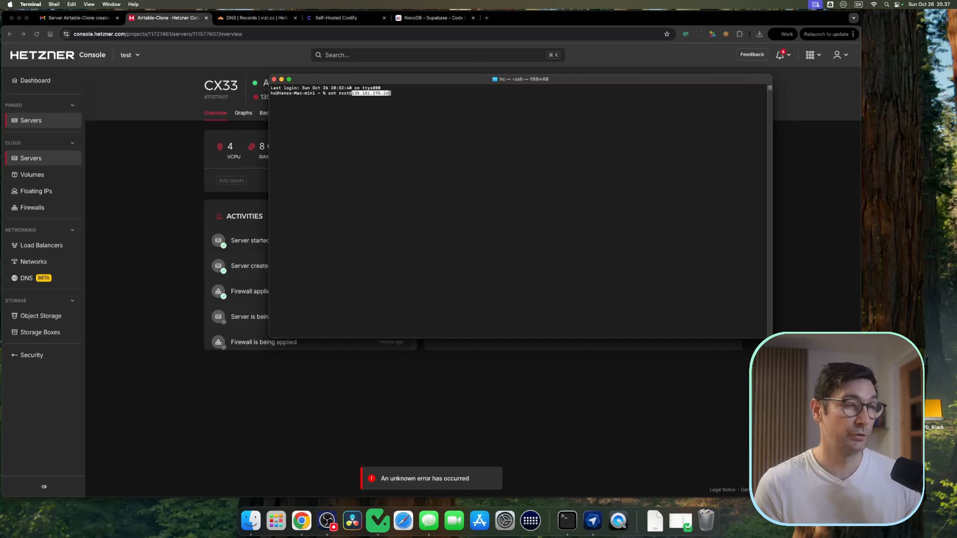
pyautogui.press('Return')
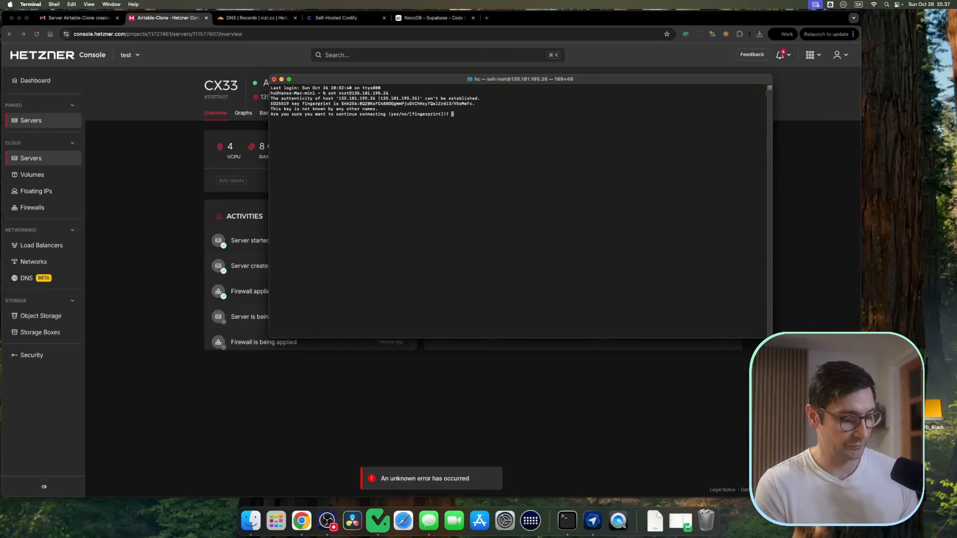
pyautogui.write('yes')
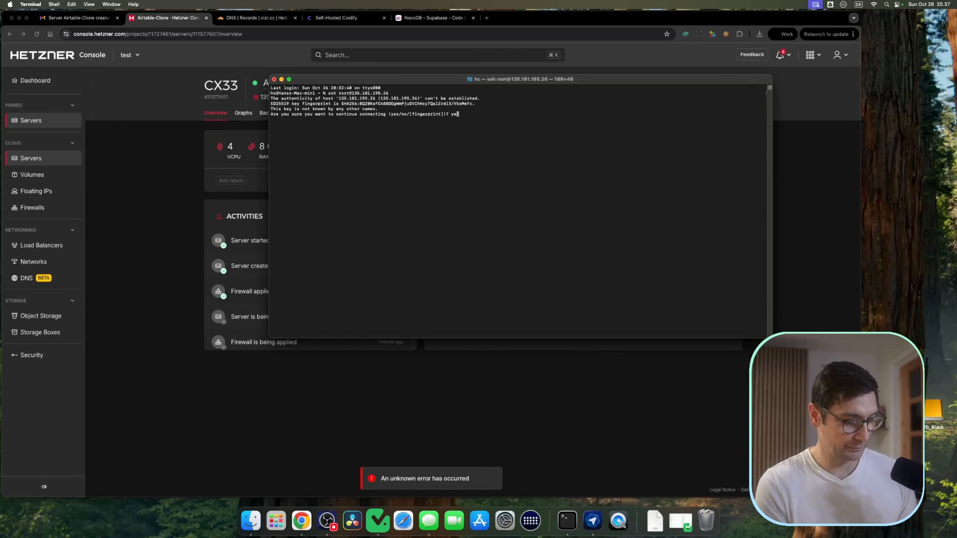
pyautogui.press('Return')
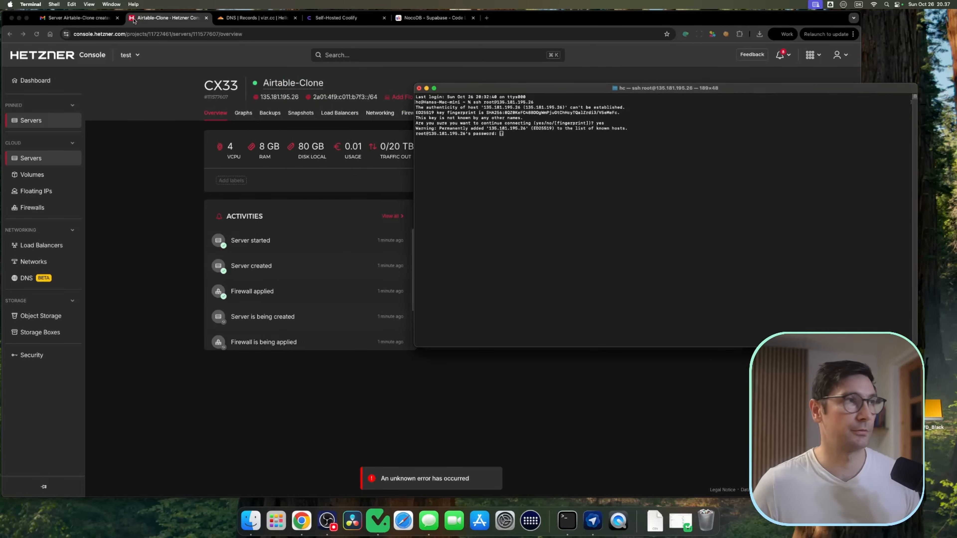
# Step: Copy the root password from the server-created email and enter it at the SSH password prompt
pyautogui.click(76, 17)
pyautogui.doubleClick(502, 315)
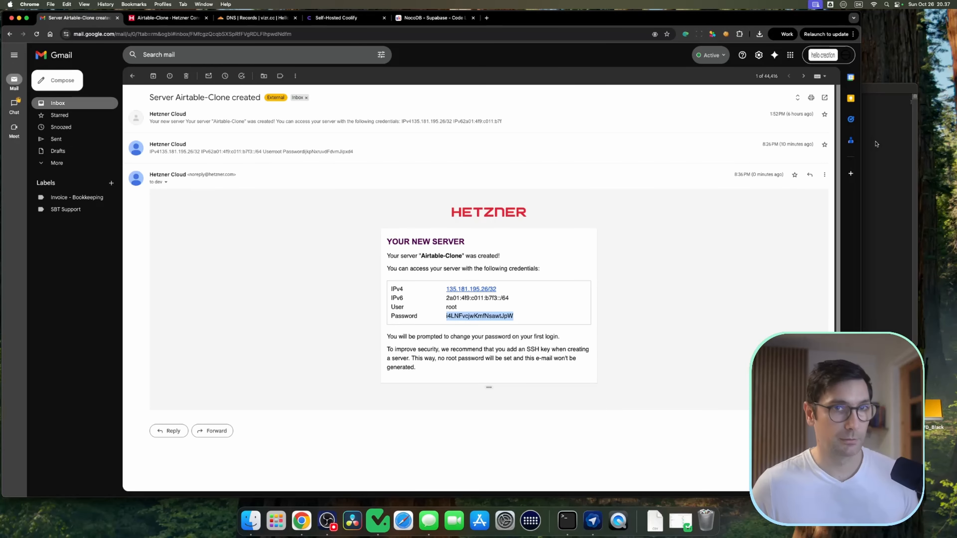
pyautogui.press('super+Tab')
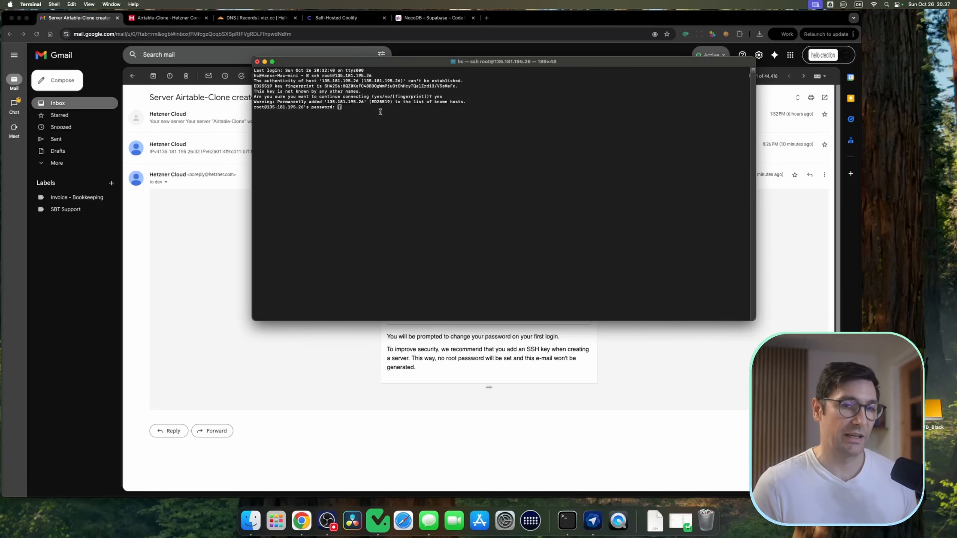
pyautogui.press('super+v')
pyautogui.press('Return')
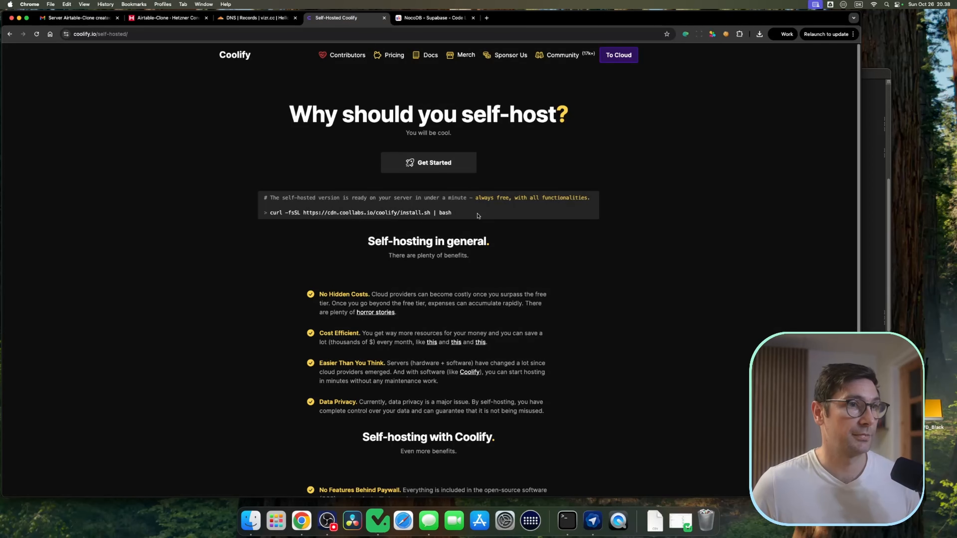
# Step: Copy the Coolify install command from the self-hosted page and run it on the server
pyautogui.moveTo(479, 216); pyautogui.dragTo(268, 213)
pyautogui.press('super+c')
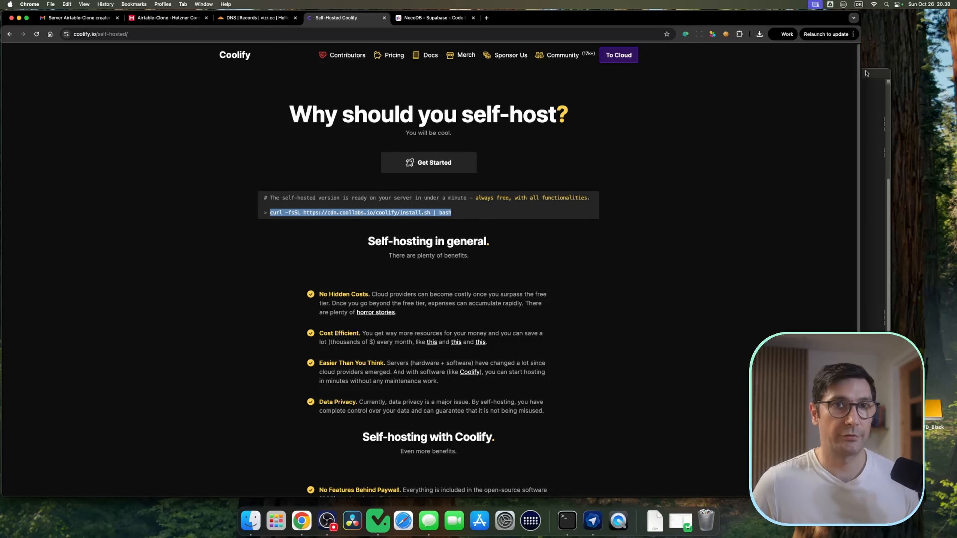
pyautogui.press('super+Tab')
pyautogui.press('super+v')
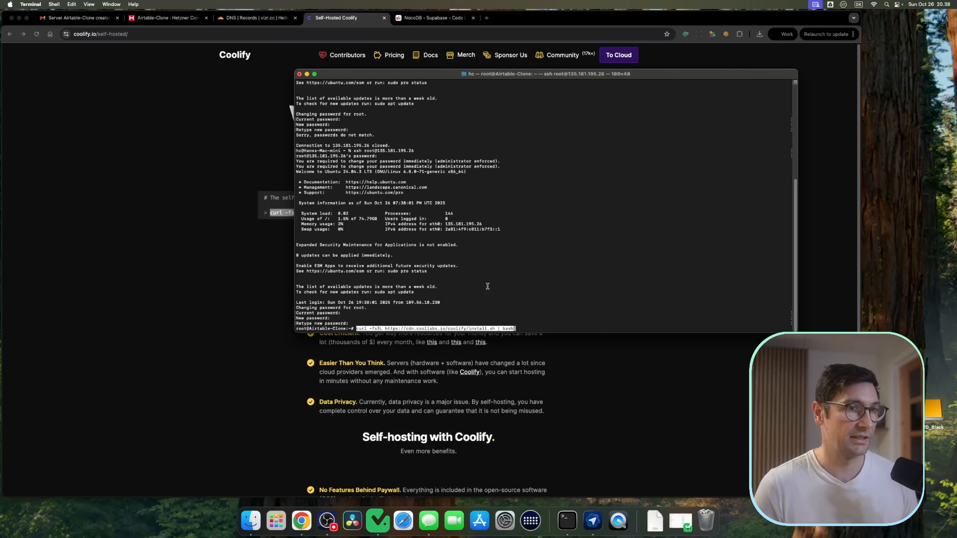
pyautogui.press('Return')
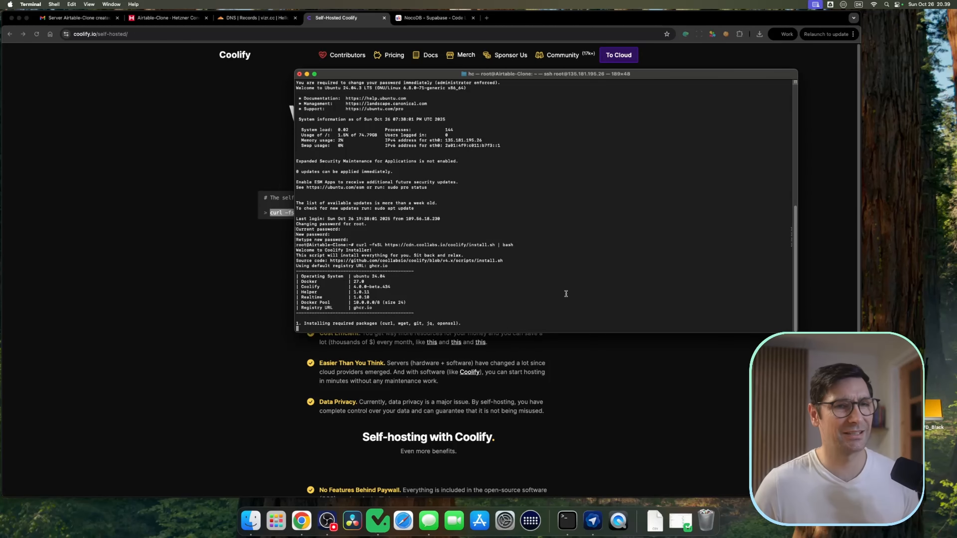
# Step: Add a wildcard A record named * pointing to 135.181.195.26 in the vizr.cc DNS records
pyautogui.moveTo(650, 74); pyautogui.dragTo(685, 71)
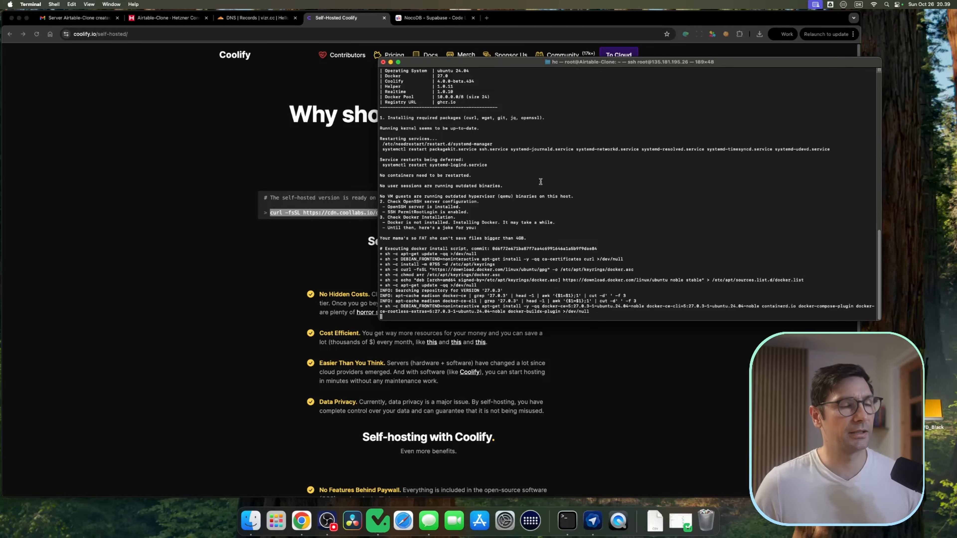
pyautogui.click(256, 17)
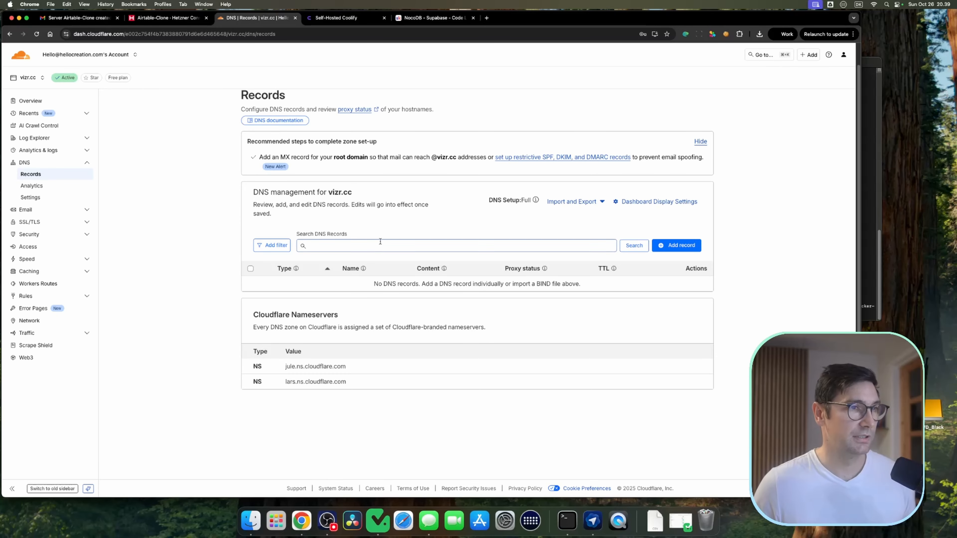
pyautogui.click(676, 247)
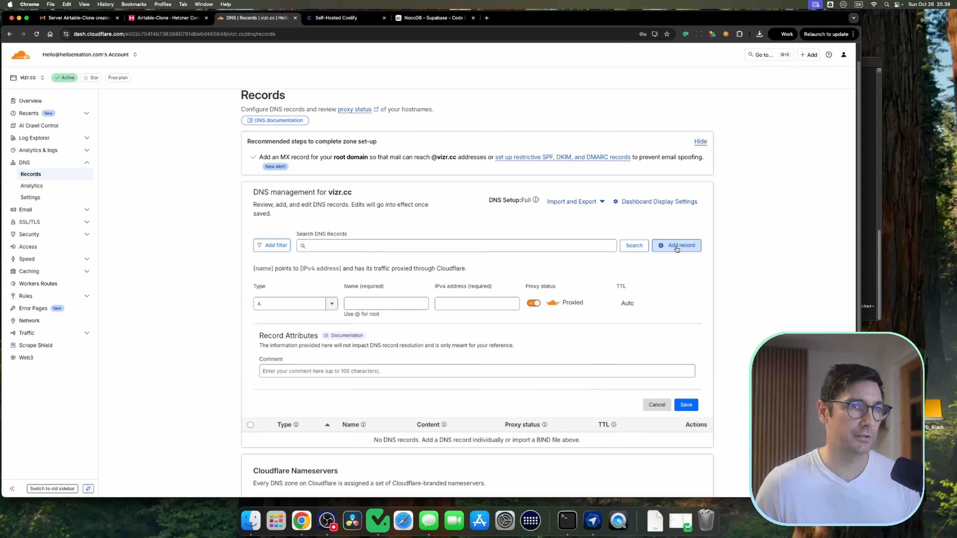
pyautogui.click(380, 303)
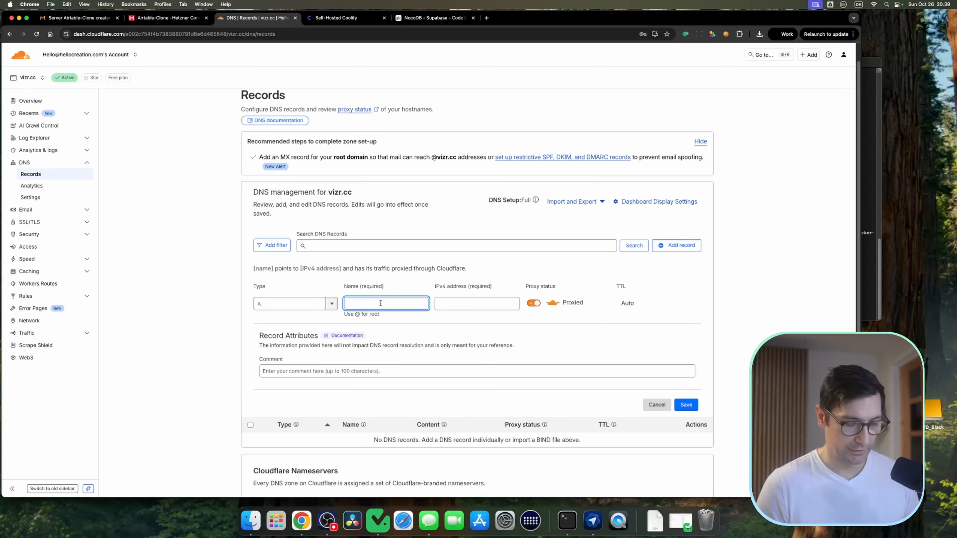
pyautogui.write('*')
pyautogui.press('Tab')
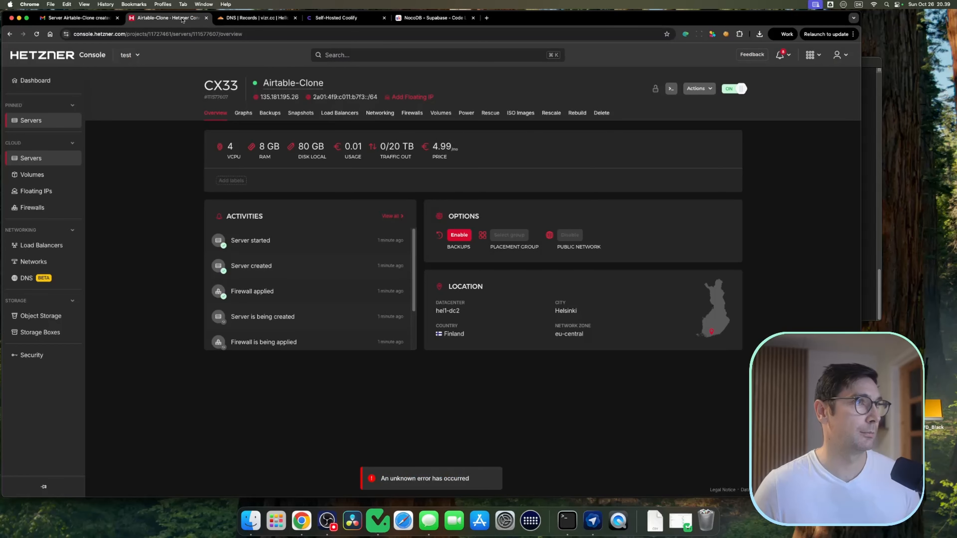
pyautogui.click(187, 20)
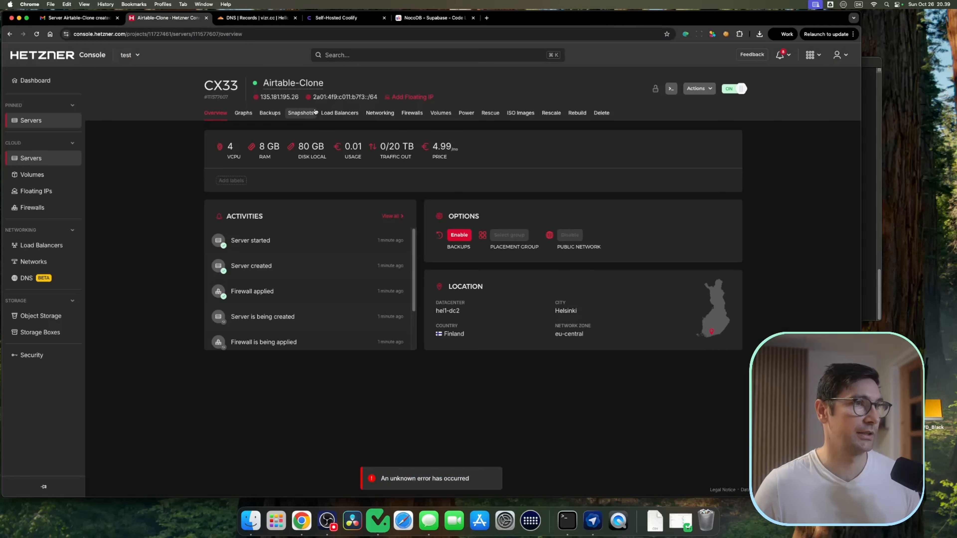
pyautogui.click(264, 19)
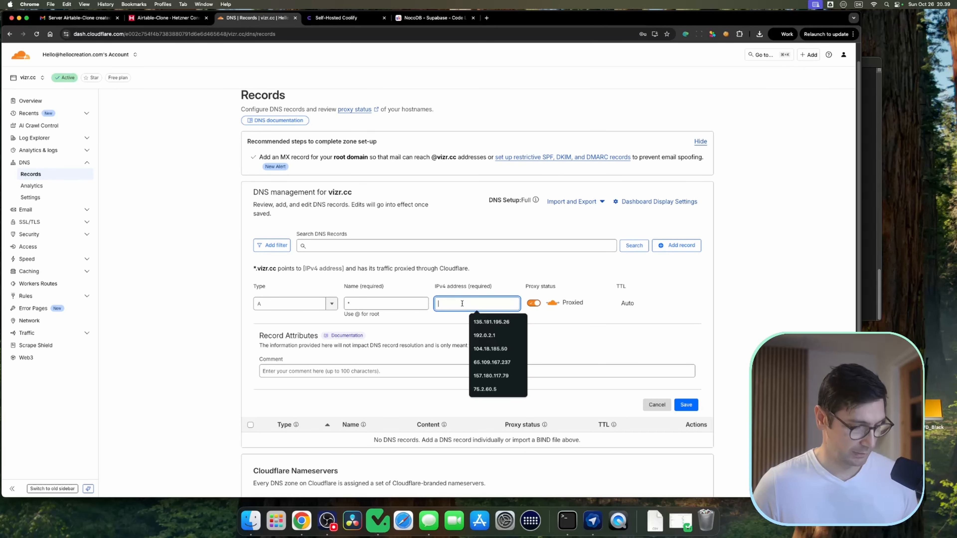
pyautogui.write('135.181.195.26')
pyautogui.click(685, 404)
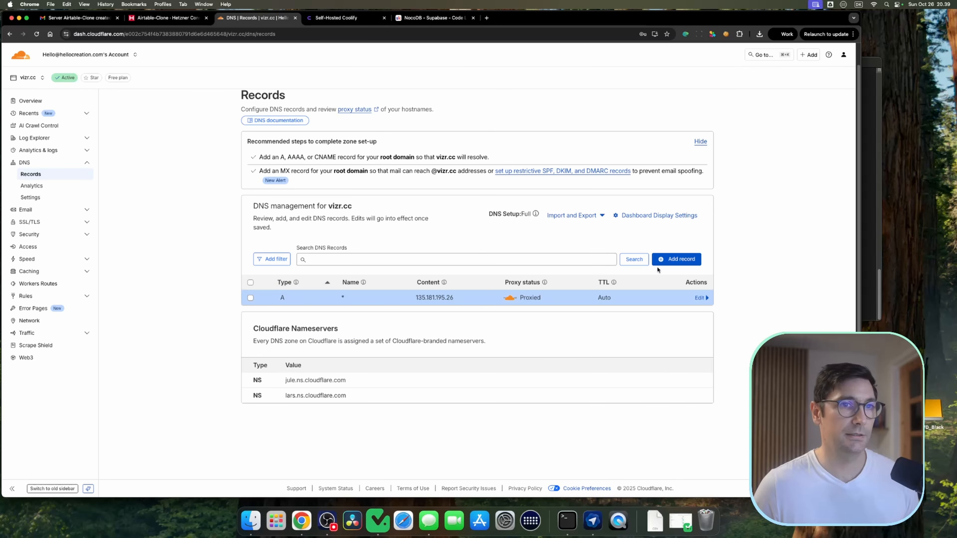
# Step: Add a root A record named vizr.cc pointing to 135.181.195.26
pyautogui.click(658, 263)
pyautogui.click(329, 319)
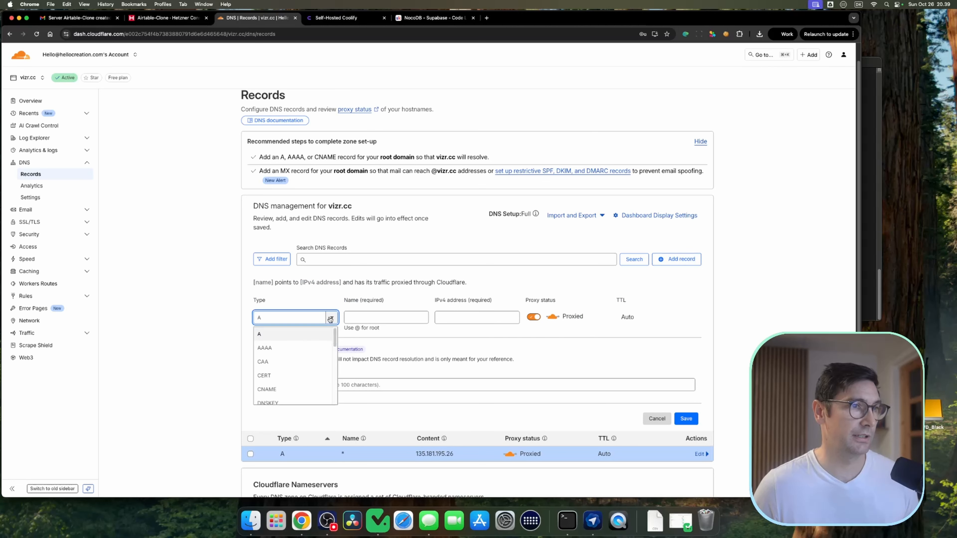
pyautogui.click(386, 318)
pyautogui.click(355, 206)
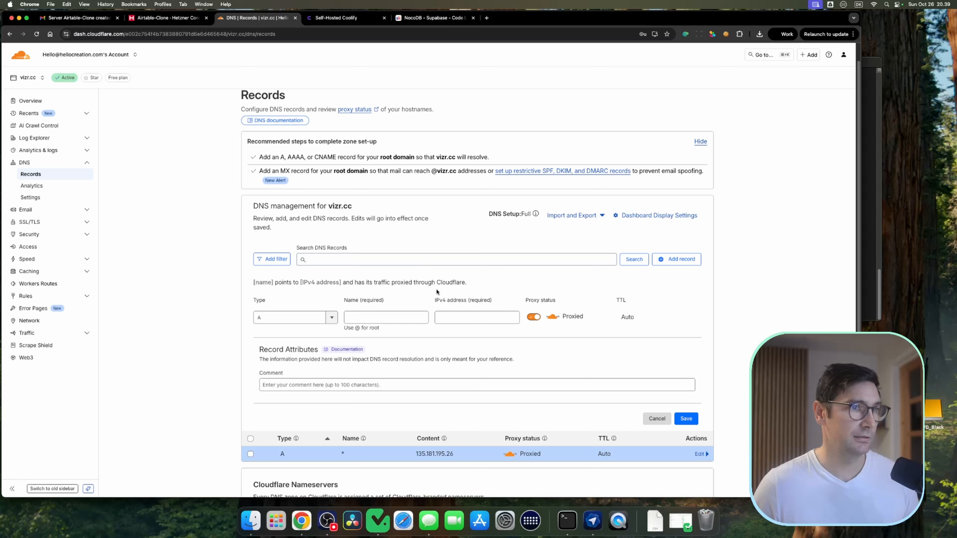
pyautogui.click(463, 317)
pyautogui.write('135.181.195.26')
pyautogui.moveTo(353, 207); pyautogui.dragTo(327, 210)
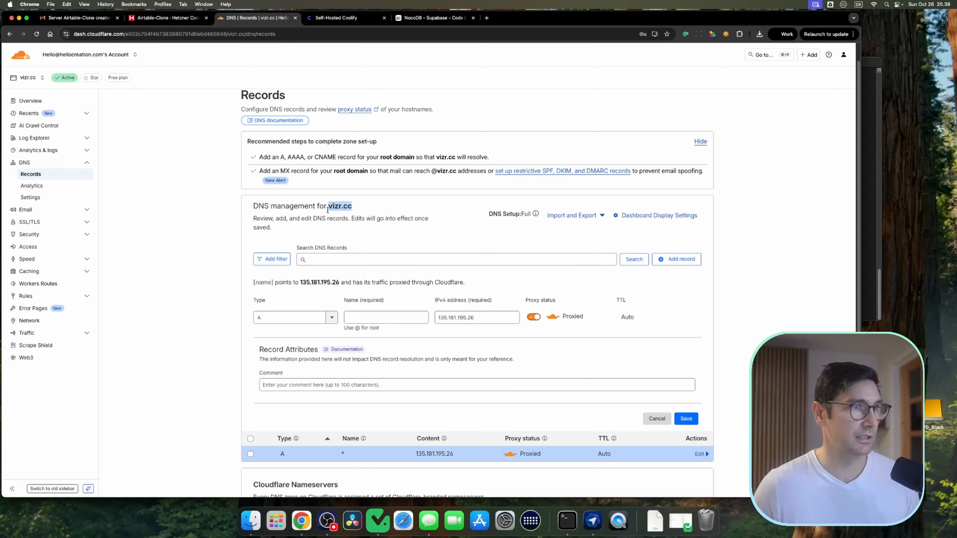
pyautogui.click(421, 318)
pyautogui.write('vizr.cc')
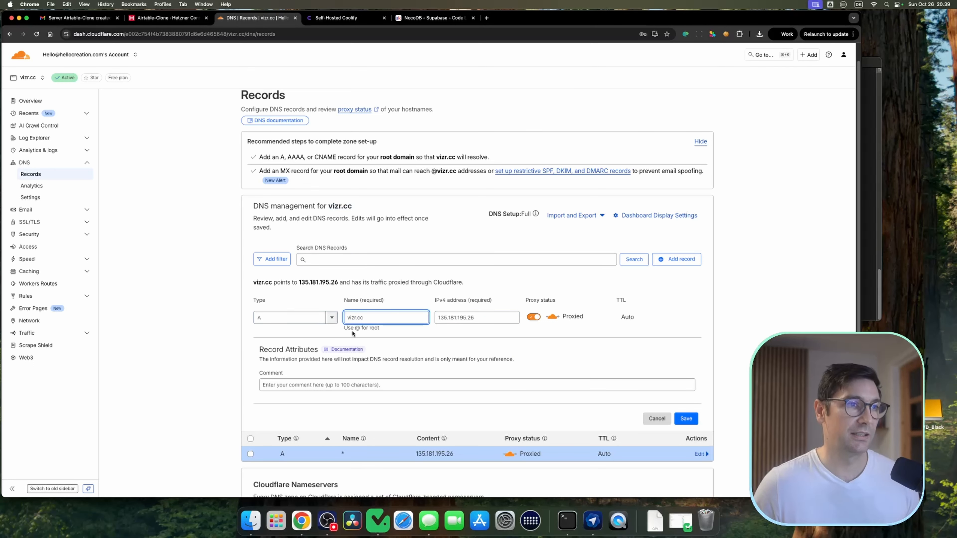
pyautogui.press('Return')
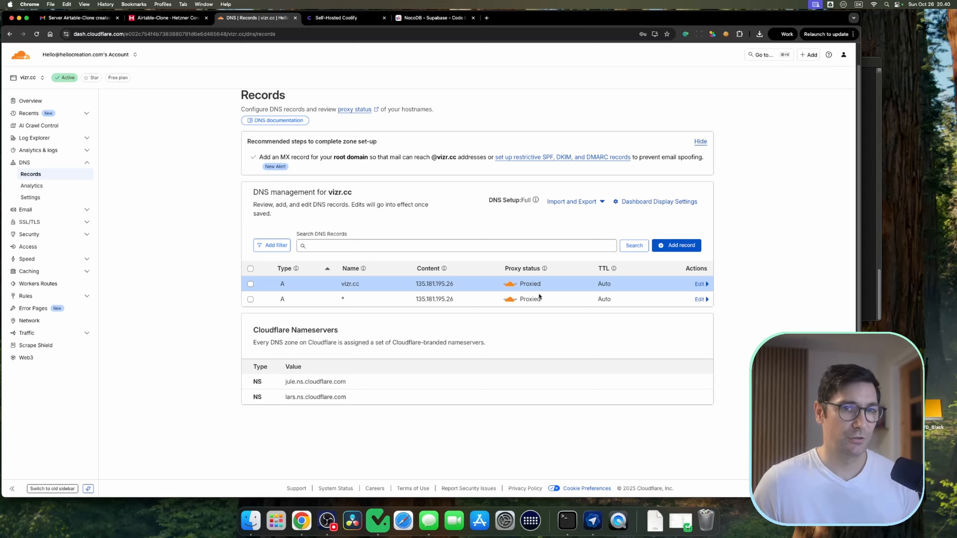
pyautogui.moveTo(336, 298); pyautogui.dragTo(349, 300)
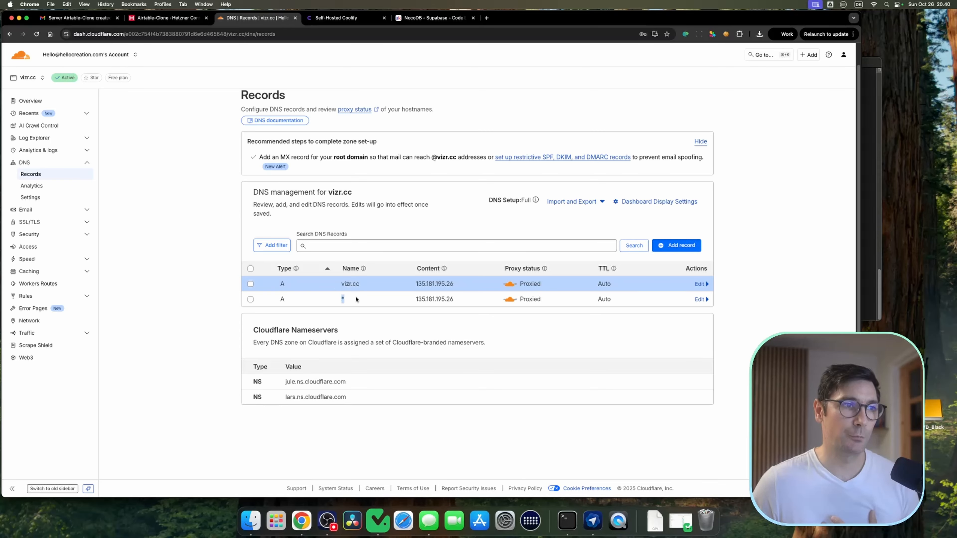
pyautogui.click(347, 299)
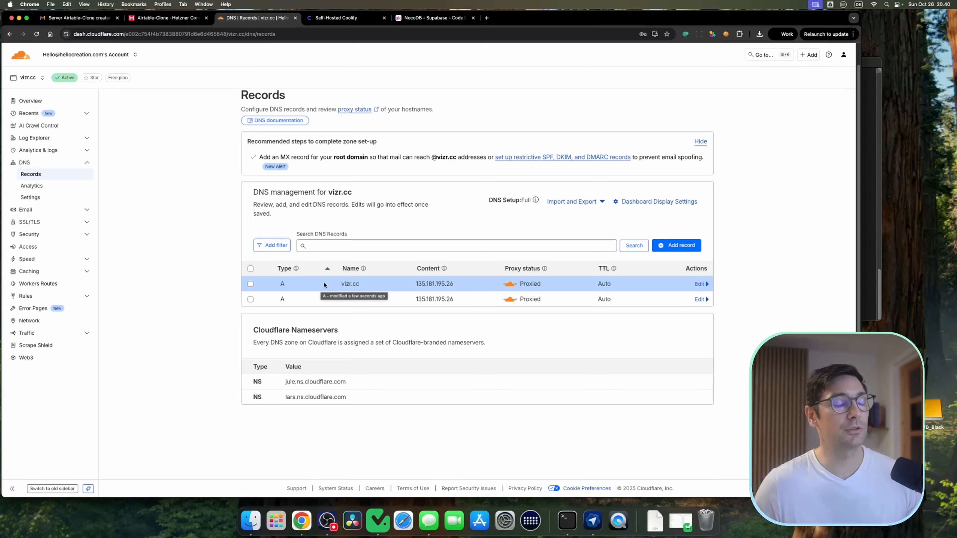
pyautogui.moveTo(360, 284); pyautogui.dragTo(340, 284)
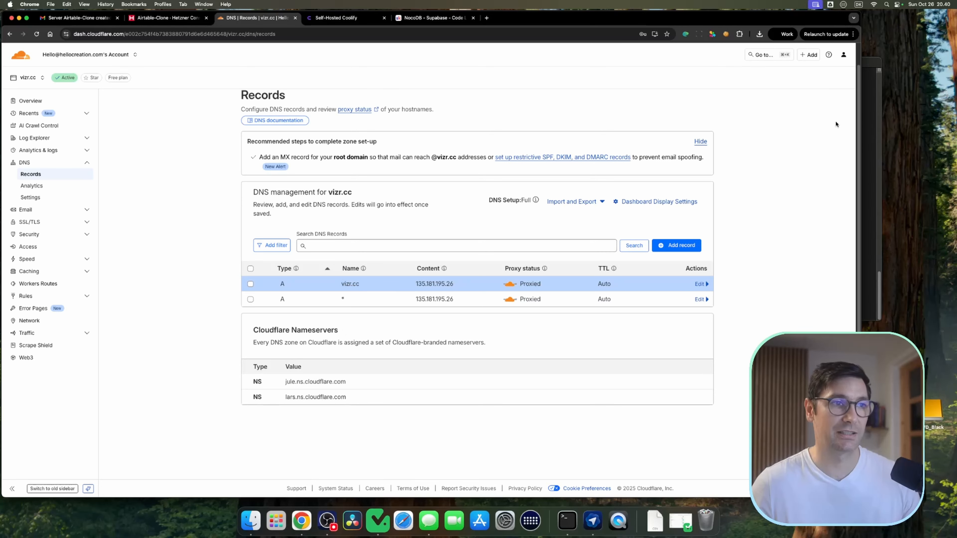
pyautogui.press('super+Tab')
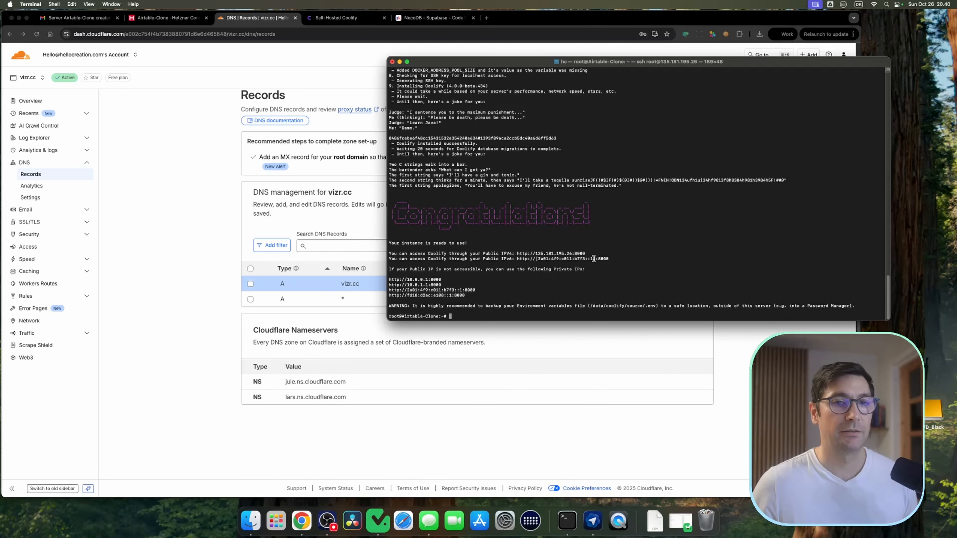
pyautogui.moveTo(586, 254); pyautogui.dragTo(528, 255)
pyautogui.press('super+c')
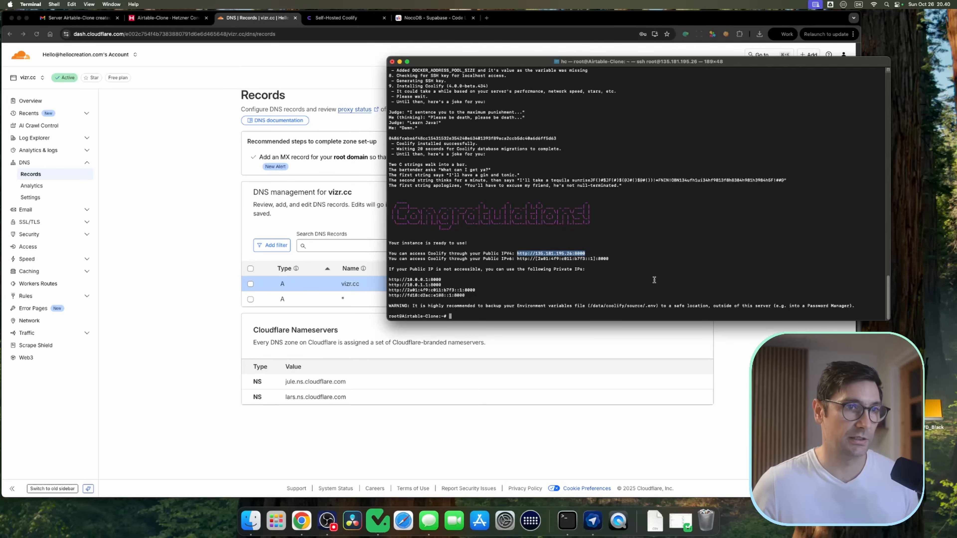
pyautogui.click(407, 51)
pyautogui.press('super+t')
pyautogui.press('super+v')
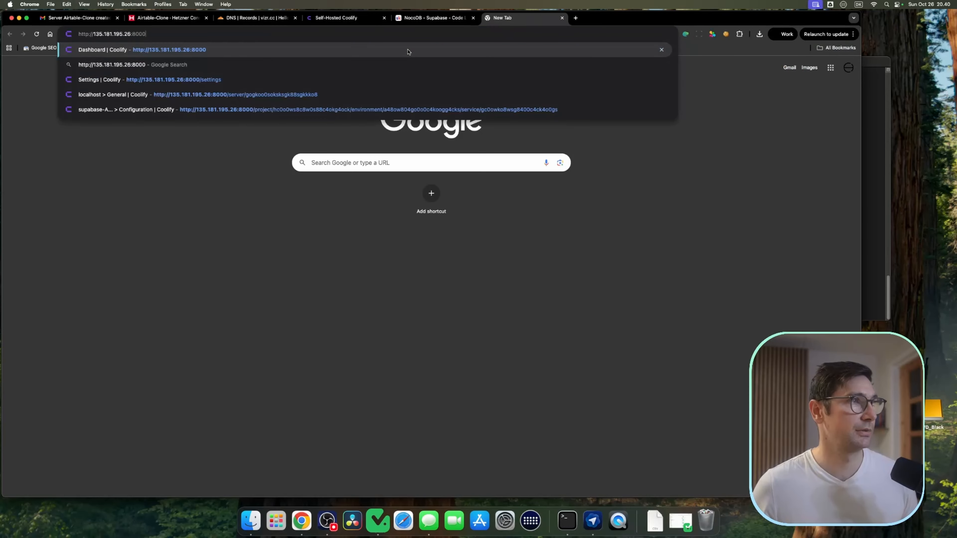
pyautogui.press('Return')
# Step: Register the Coolify root account with a name, e-mail address and password entered twice
pyautogui.click(393, 237)
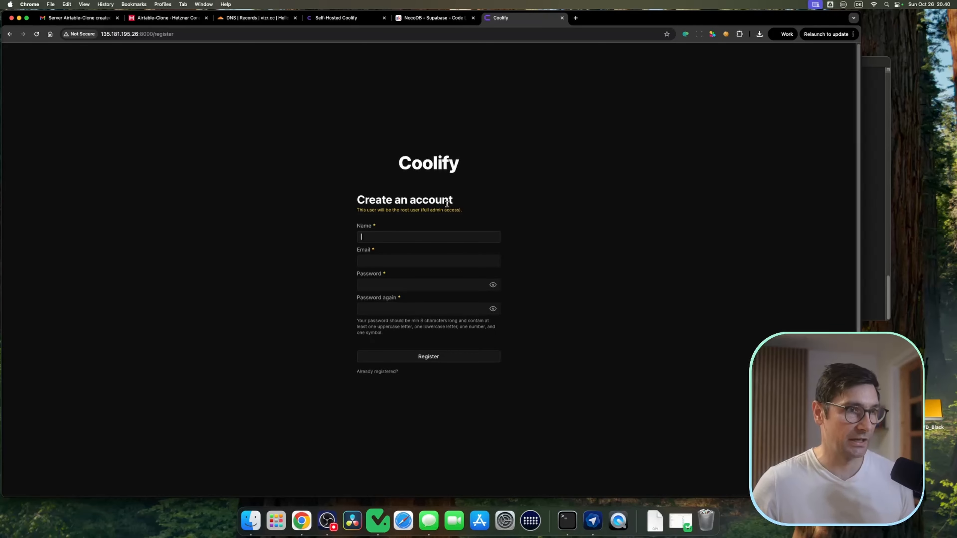
pyautogui.write('Hans')
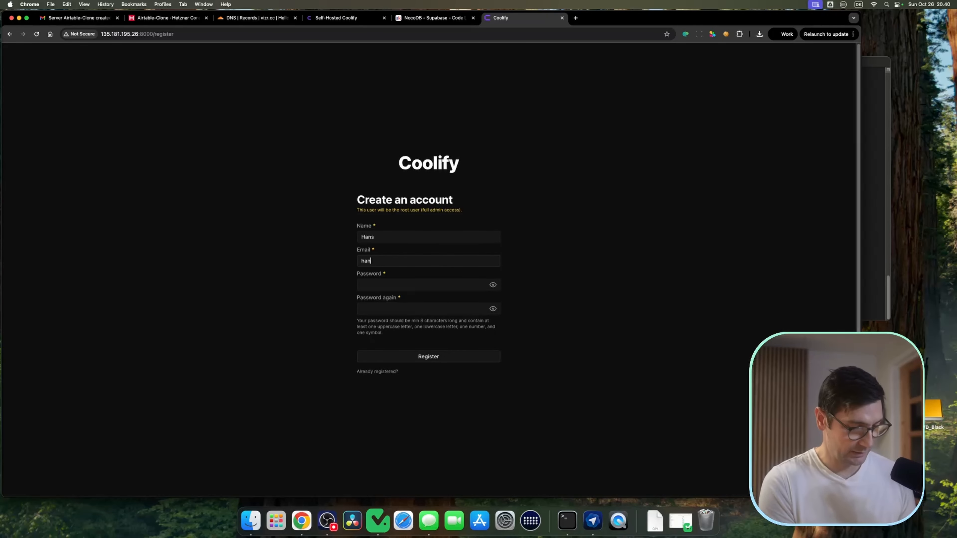
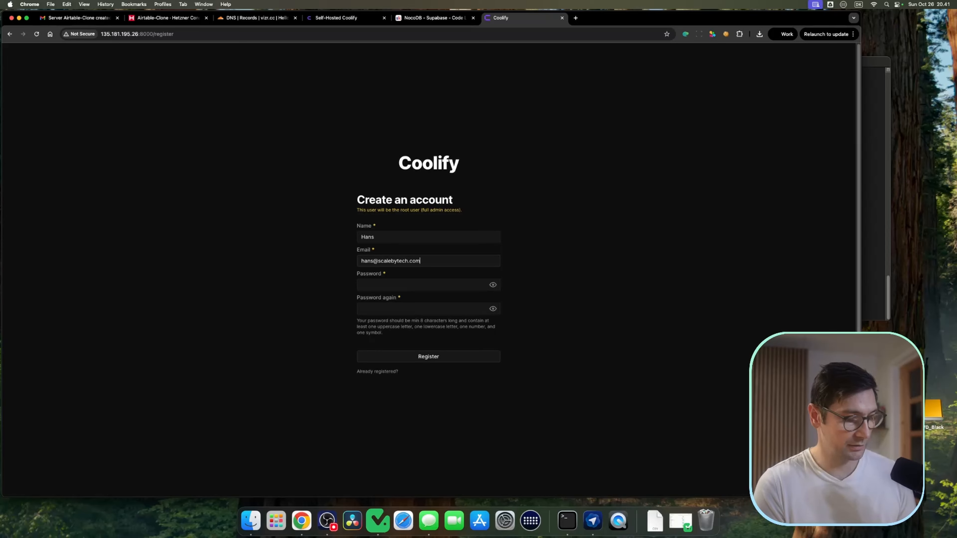
pyautogui.press('Tab')
pyautogui.write('•••••••••••')
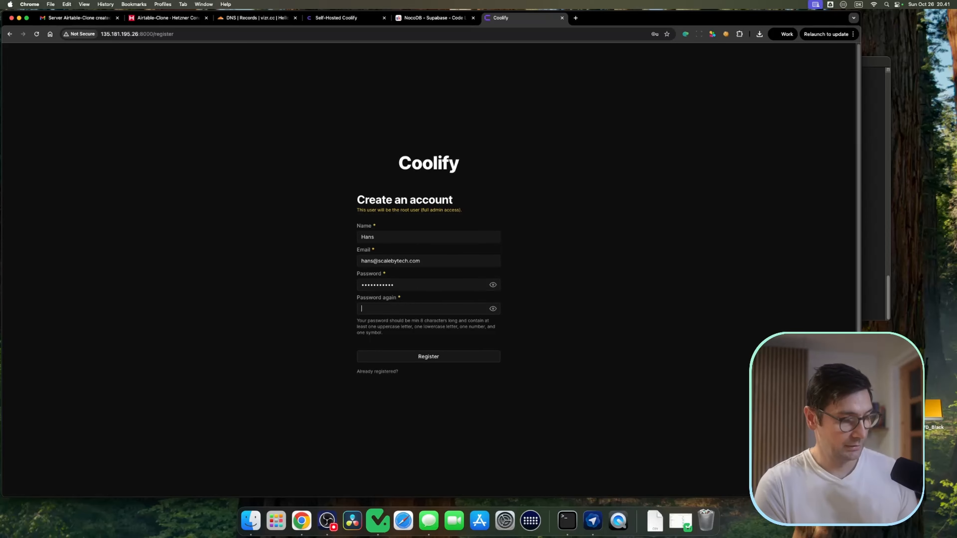
pyautogui.write('•••••••••••')
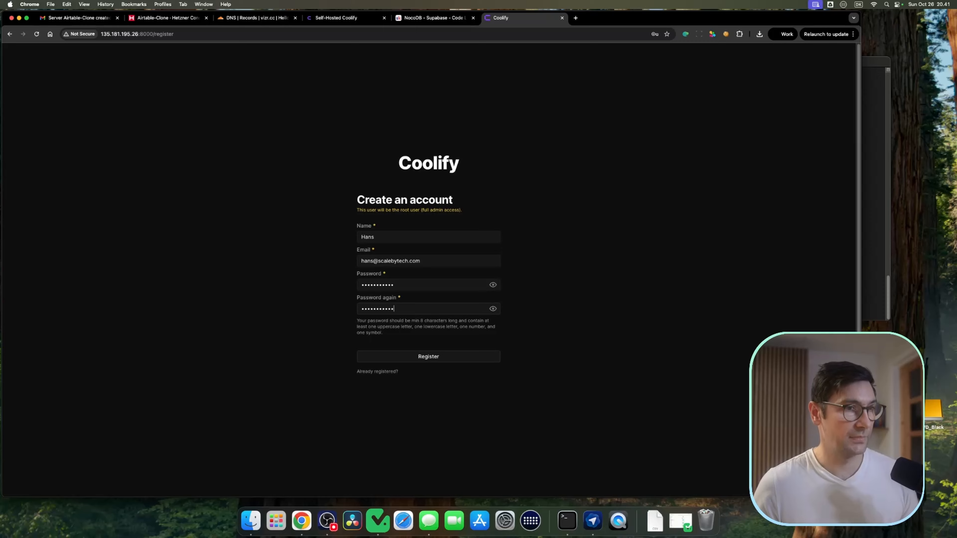
pyautogui.click(432, 356)
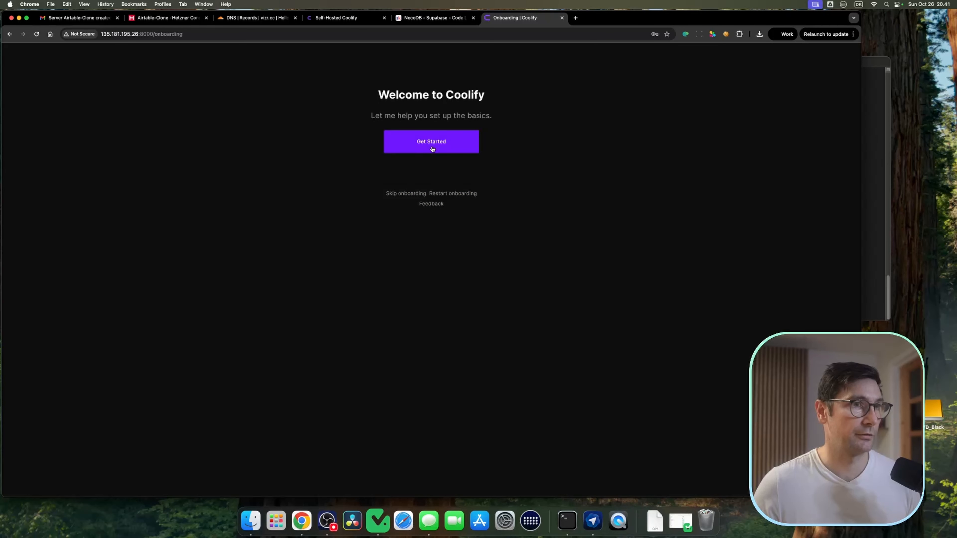
# Step: Skip onboarding and open the localhost server's configuration from the Servers list
pyautogui.click(407, 193)
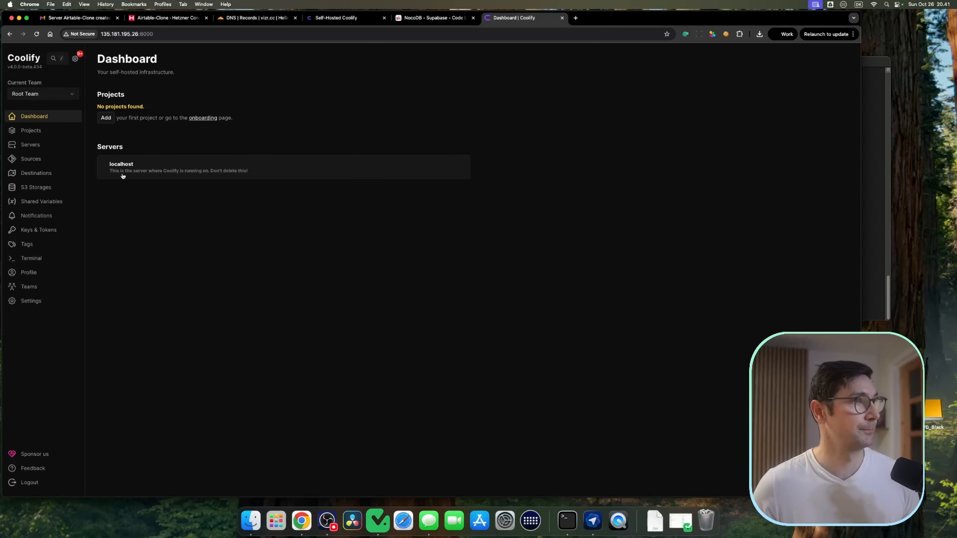
pyautogui.click(35, 147)
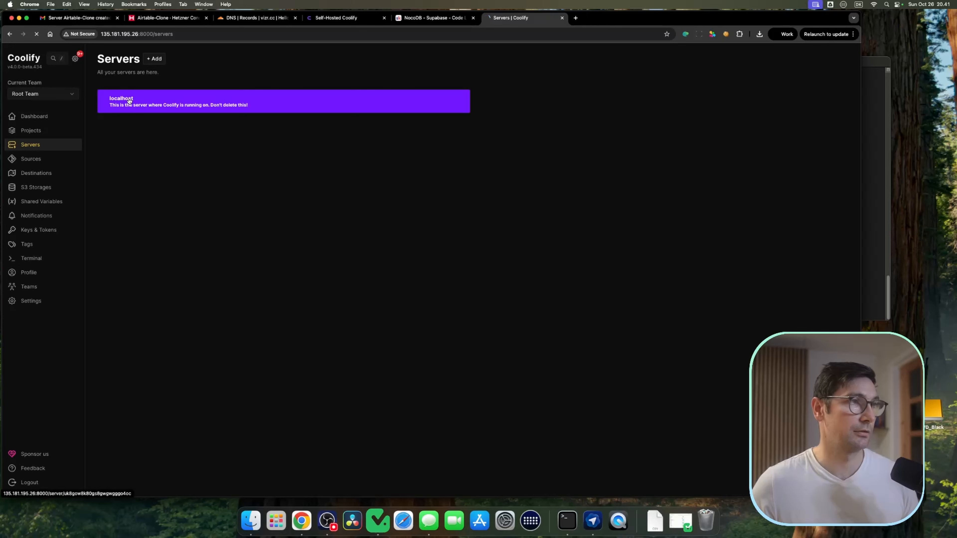
pyautogui.click(128, 100)
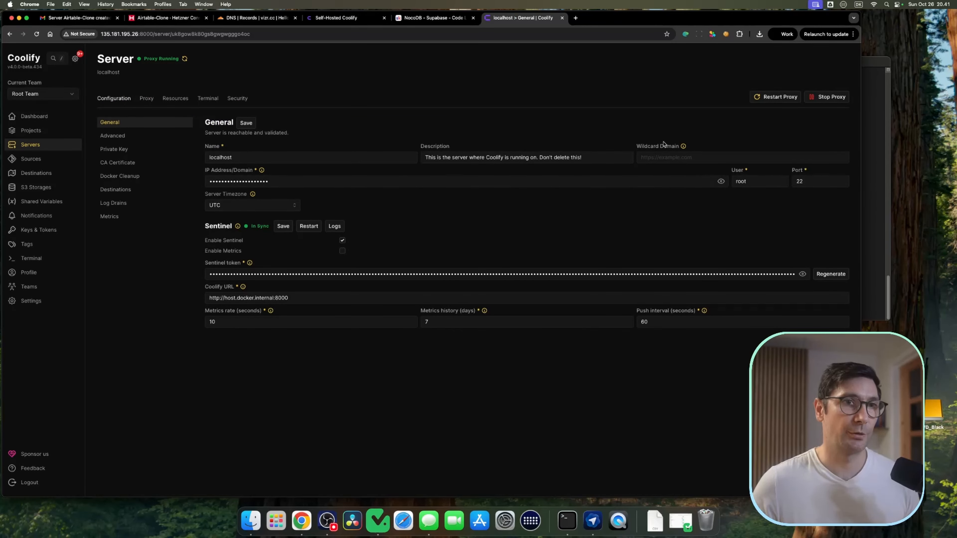
pyautogui.click(661, 156)
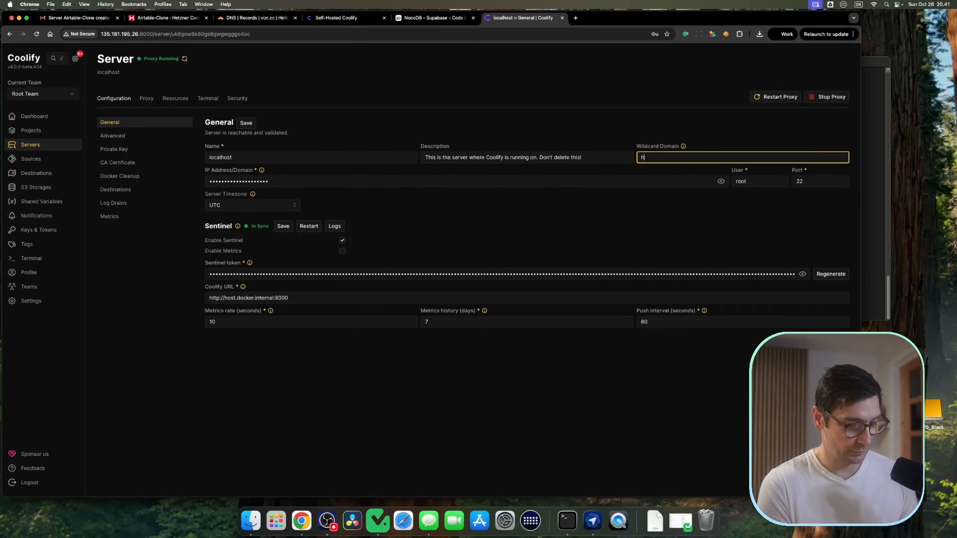
pyautogui.write('https://')
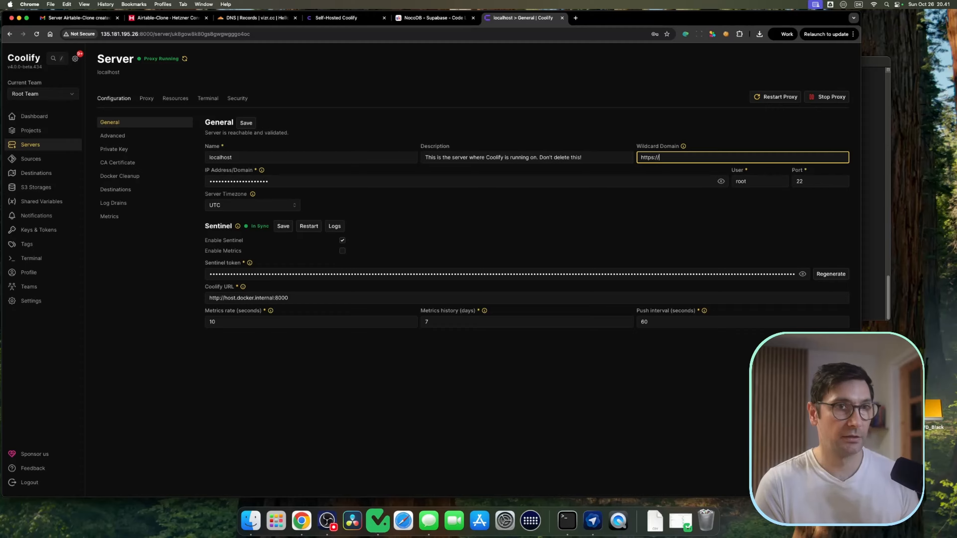
pyautogui.write('vizr.cc')
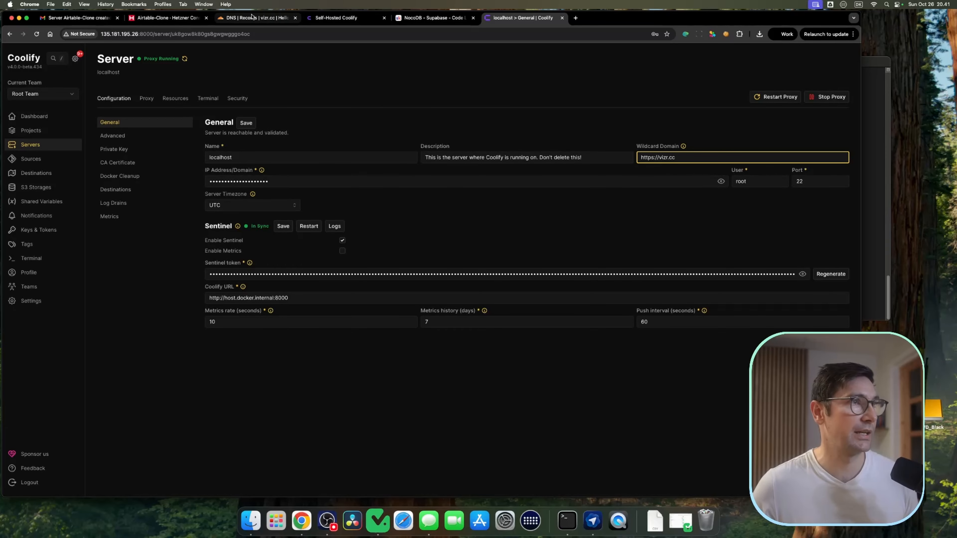
pyautogui.click(256, 18)
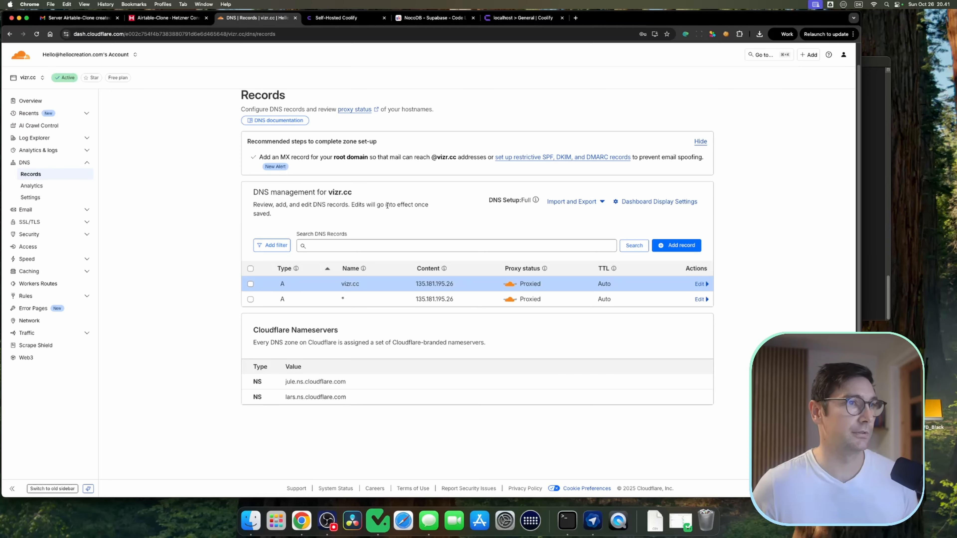
pyautogui.doubleClick(354, 285)
pyautogui.press('super+c')
pyautogui.click(524, 17)
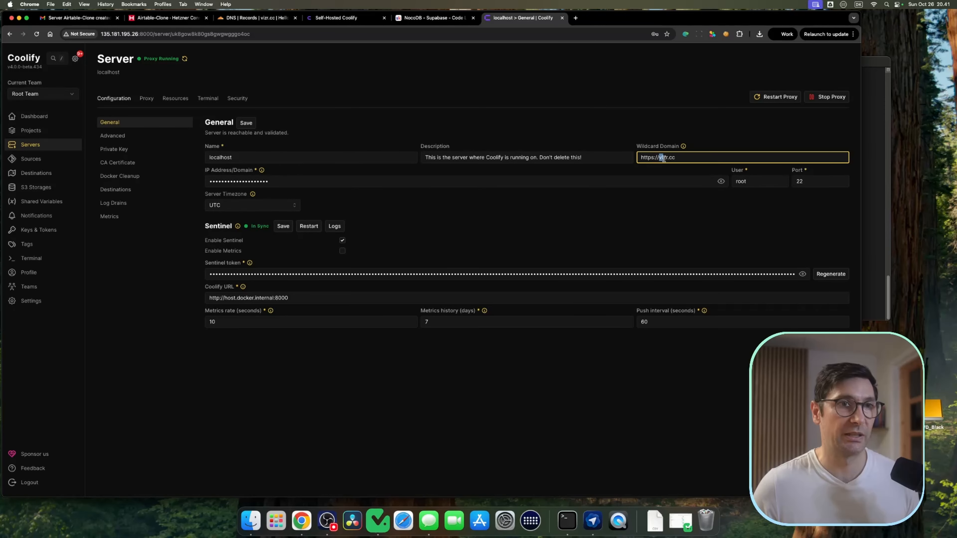
pyautogui.doubleClick(718, 161)
pyautogui.press('super+v')
pyautogui.press('Return')
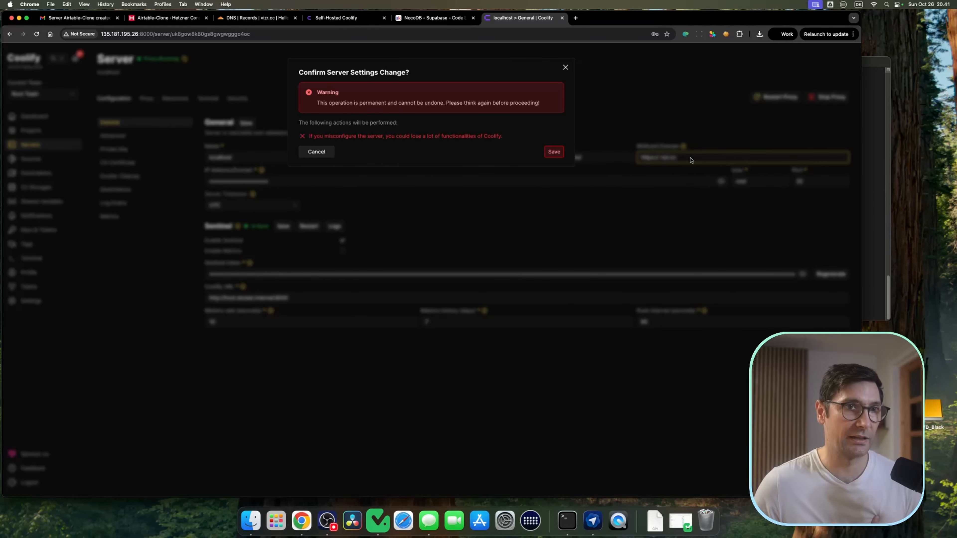
pyautogui.click(552, 152)
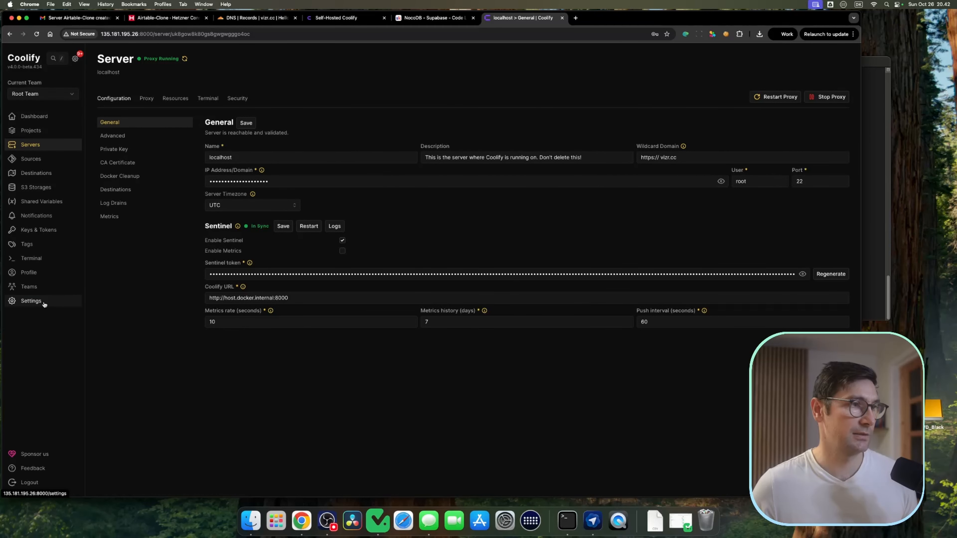
pyautogui.click(31, 300)
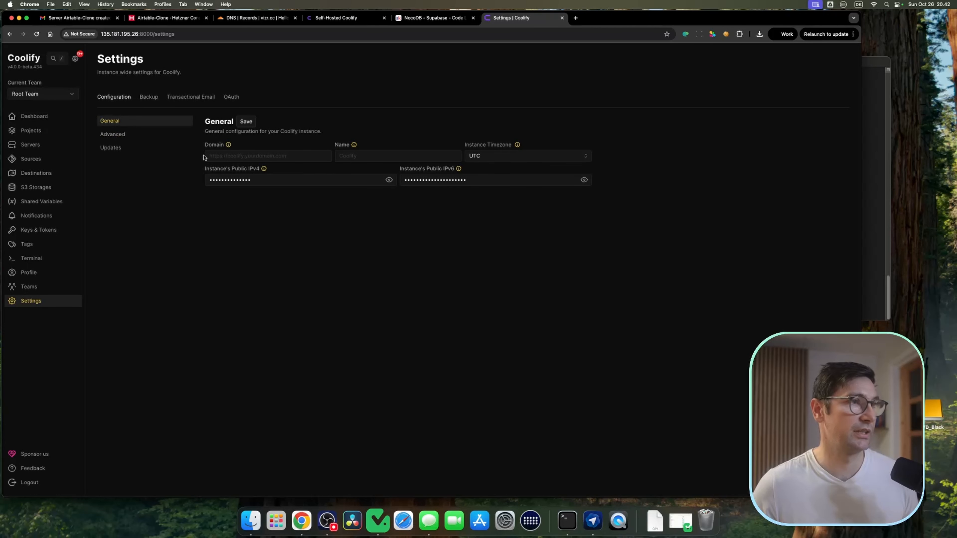
pyautogui.click(269, 150)
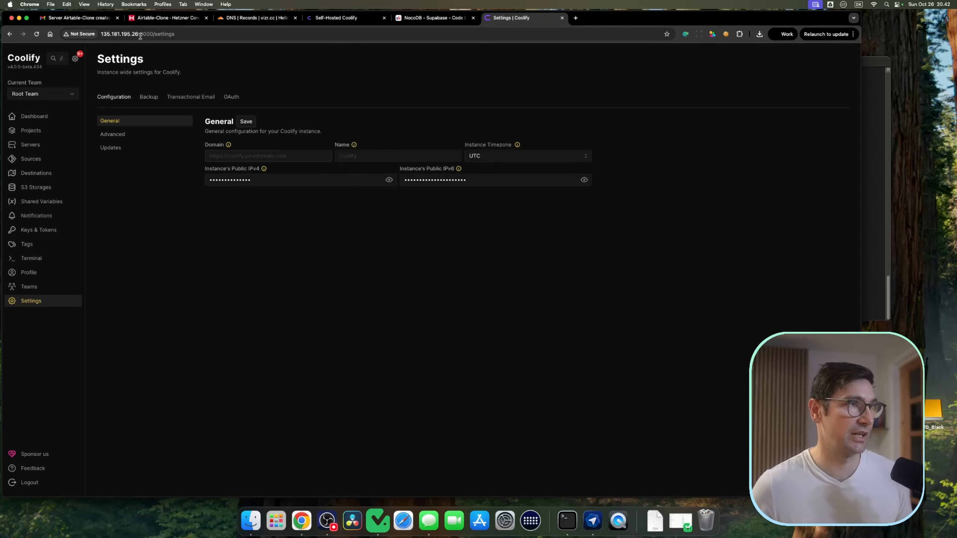
pyautogui.write('hpp')
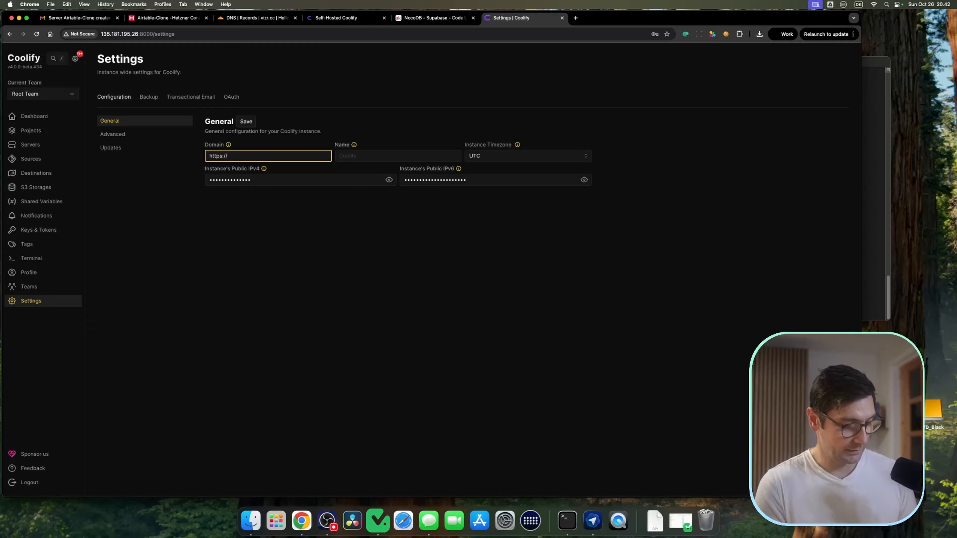
pyautogui.click(363, 156)
pyautogui.write('Coolify')
pyautogui.press('Return')
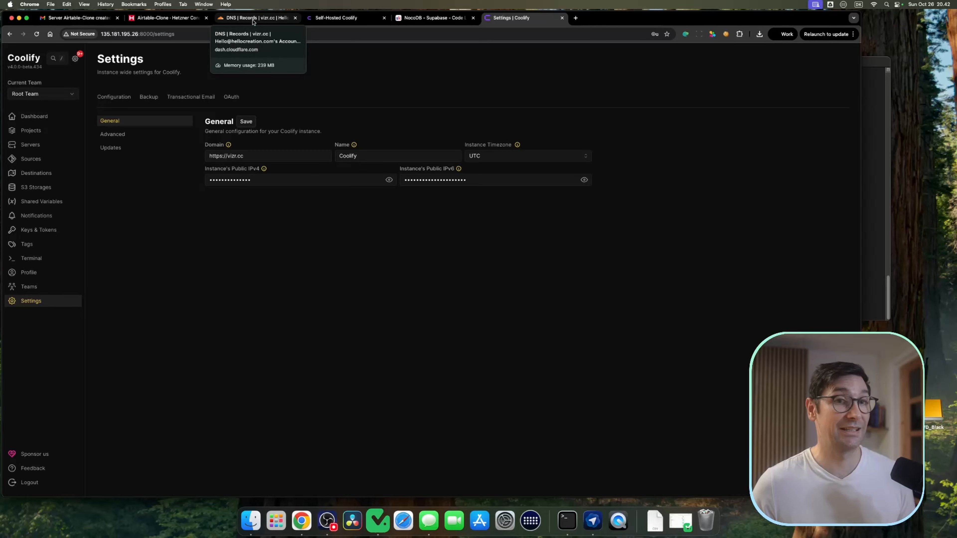
pyautogui.moveTo(245, 156); pyautogui.dragTo(202, 157)
pyautogui.press('super+c')
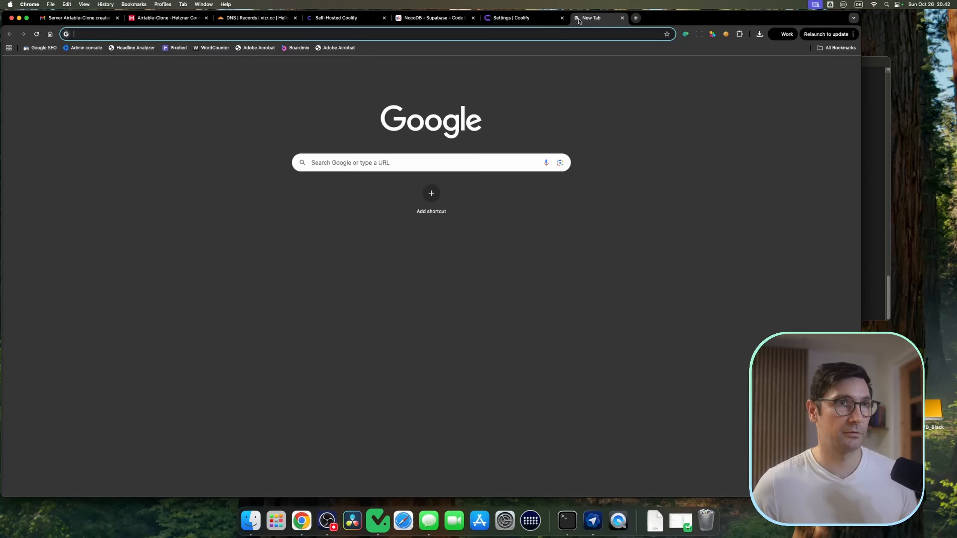
pyautogui.click(576, 19)
pyautogui.press('super+v')
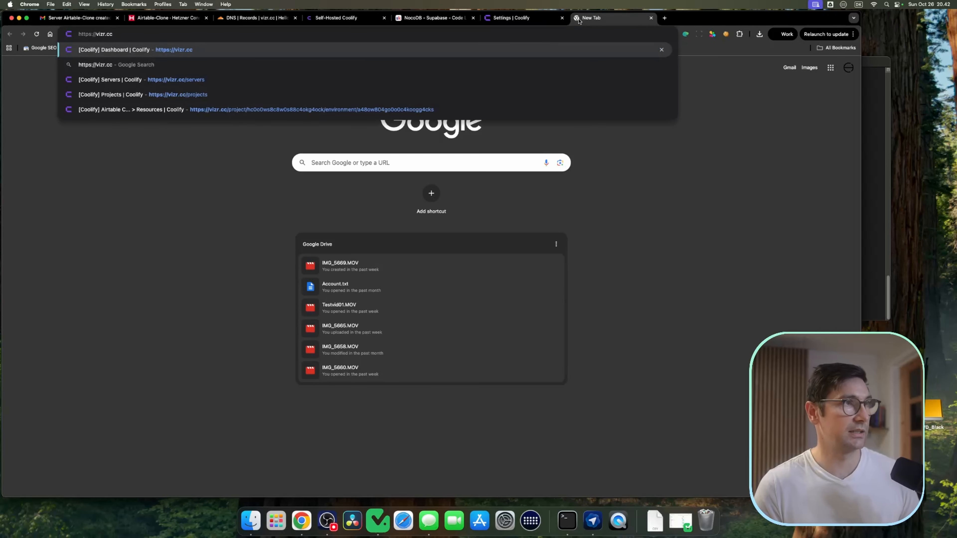
pyautogui.press('Return')
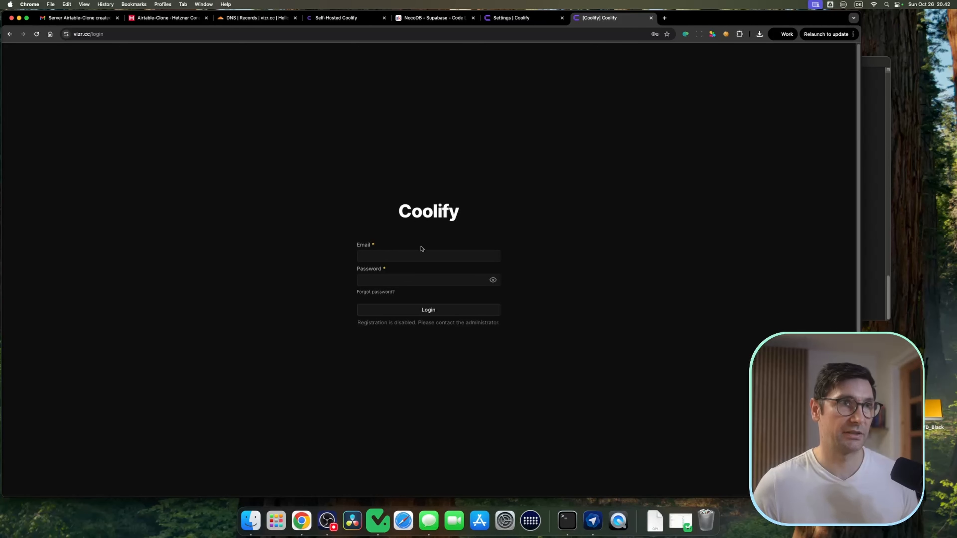
pyautogui.click(552, 19)
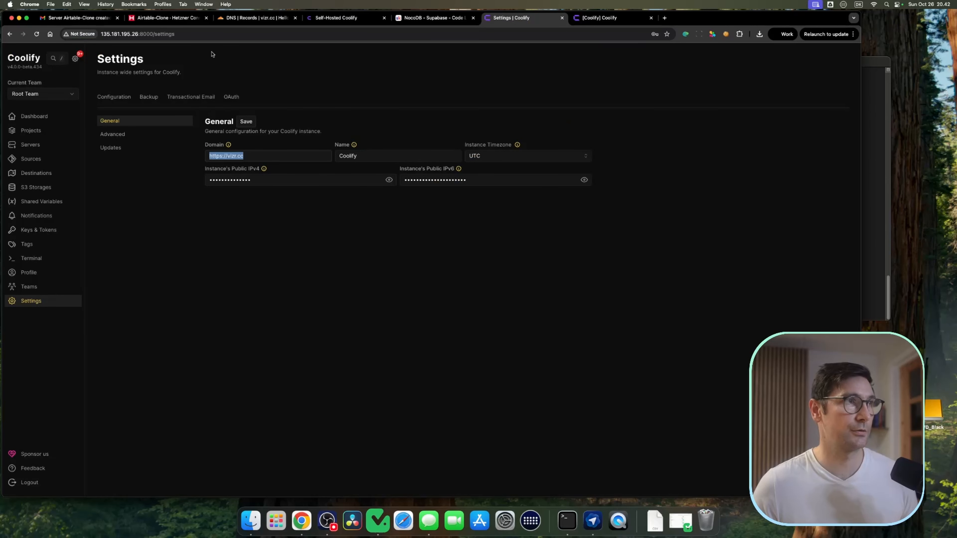
pyautogui.click(562, 17)
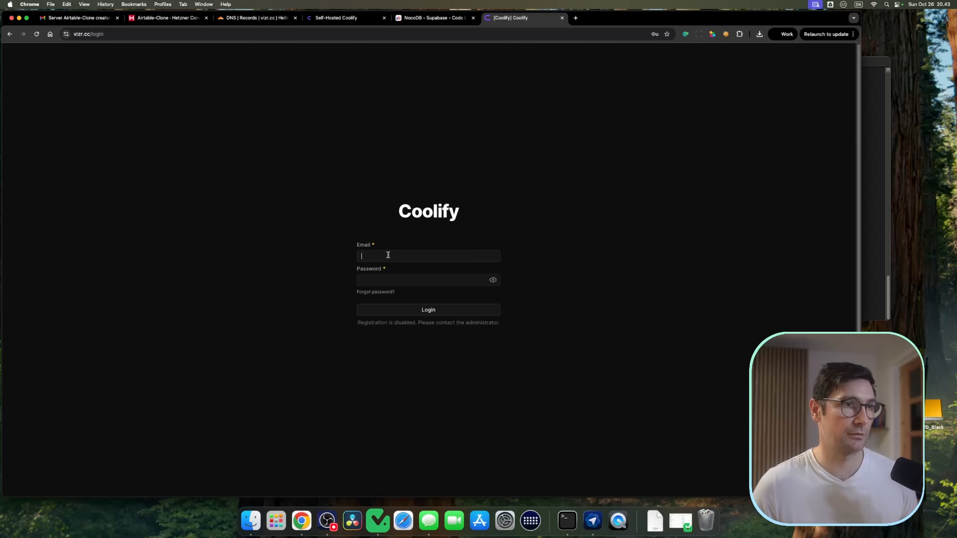
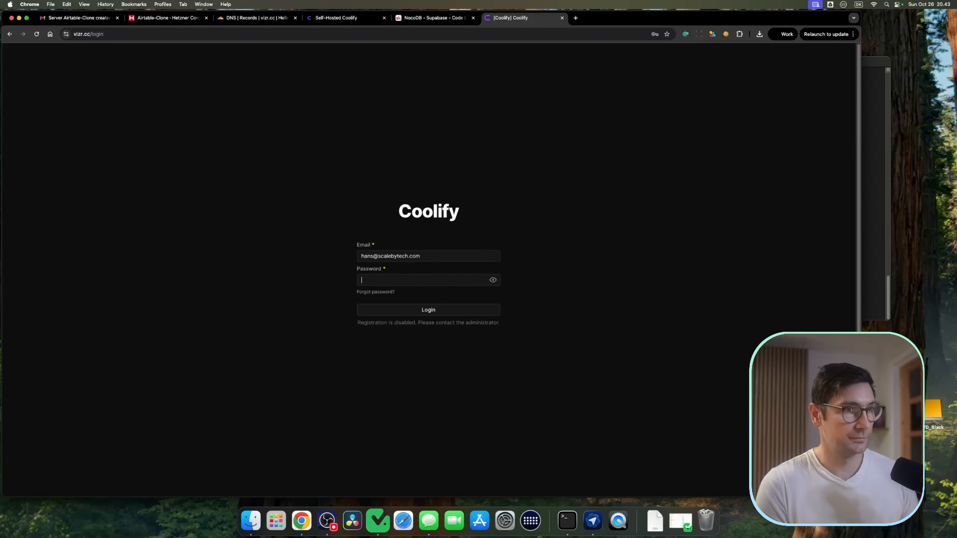
# Step: Log in to Coolify at vizr.cc with the account e-mail and password
pyautogui.write('•••••••••')
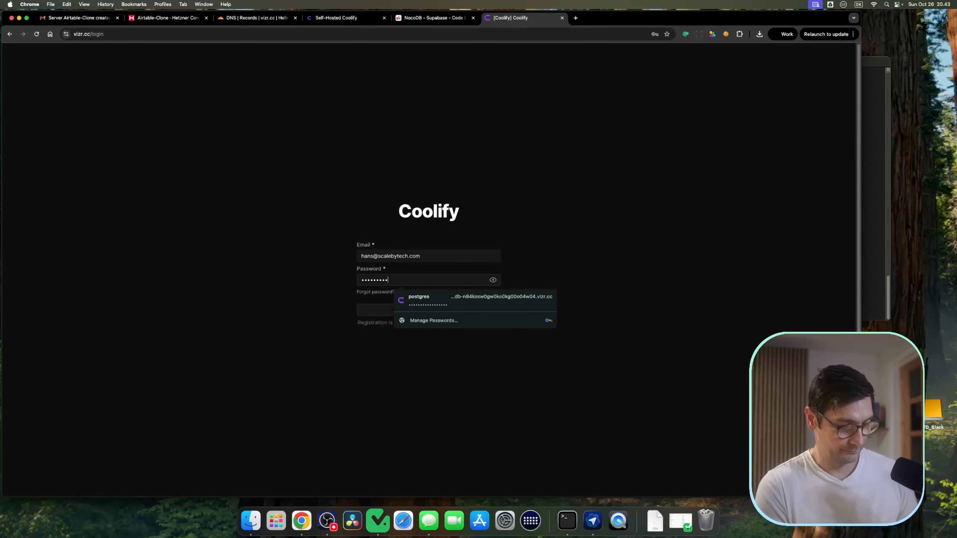
pyautogui.press('Return')
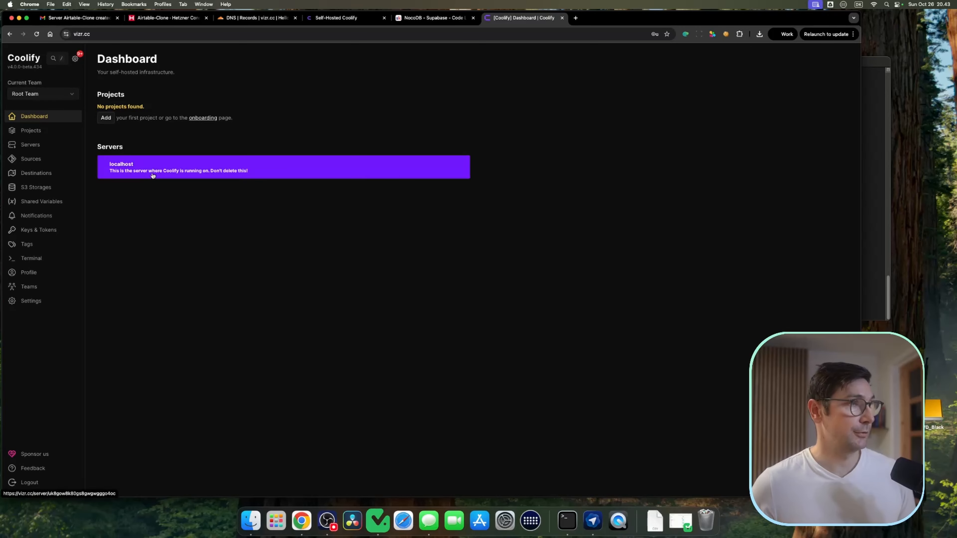
# Step: Create a new project named Airtable Clone
pyautogui.click(38, 132)
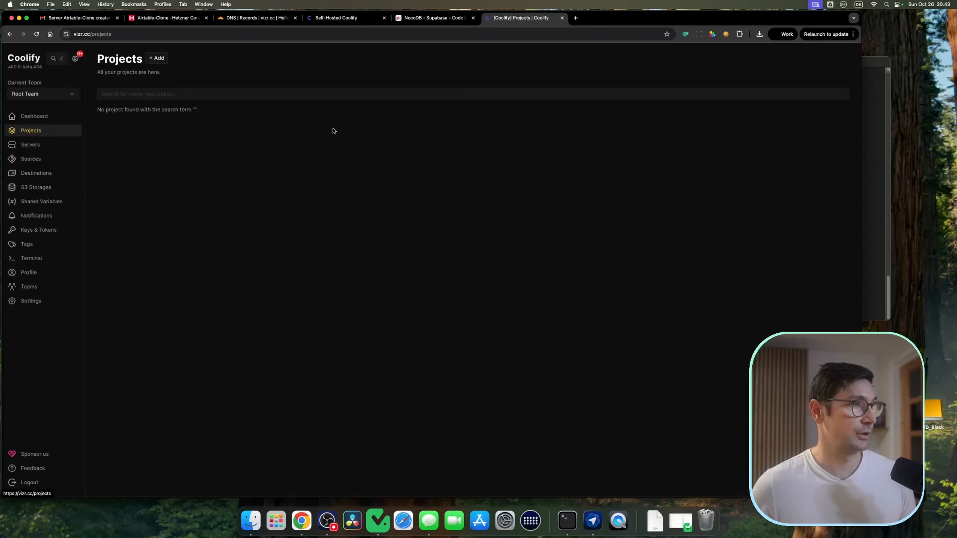
pyautogui.click(157, 58)
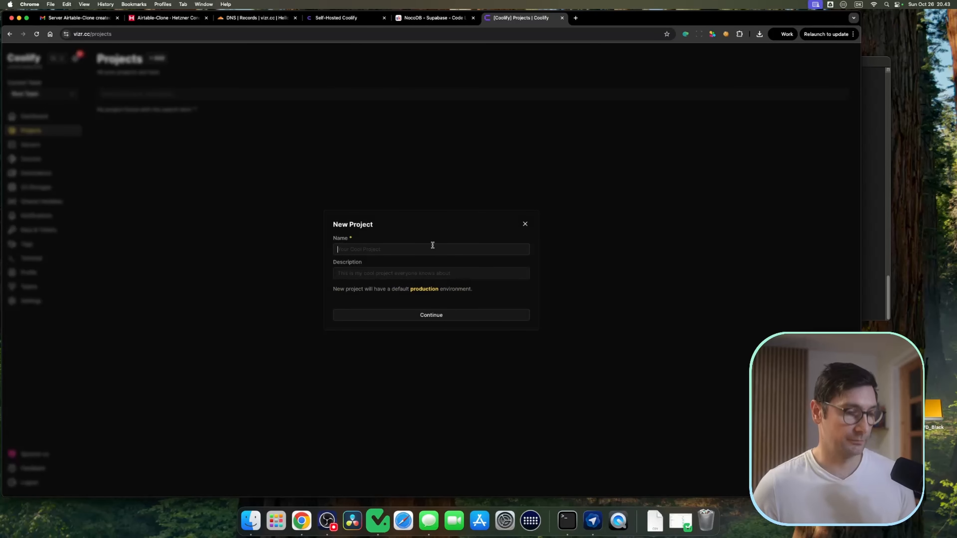
pyautogui.write('Airtable Clone')
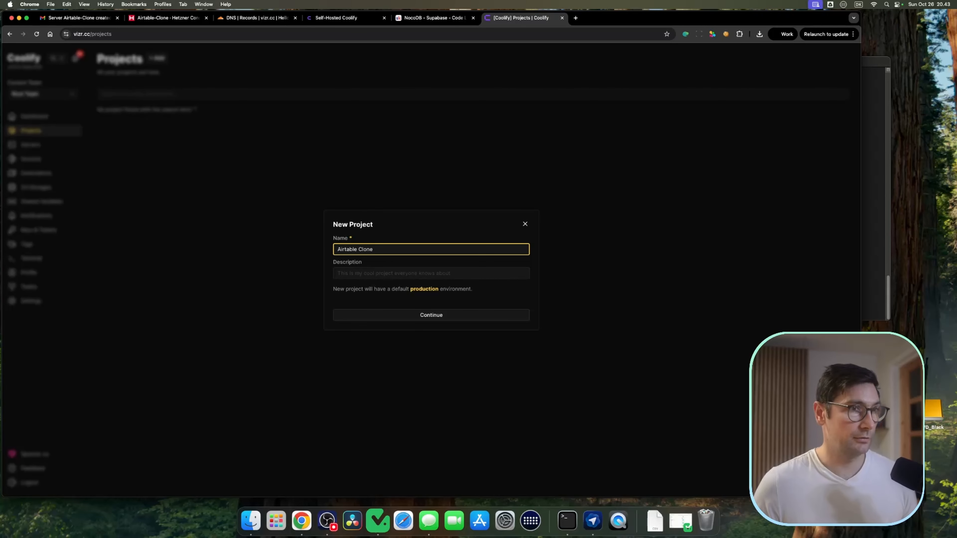
pyautogui.click(437, 315)
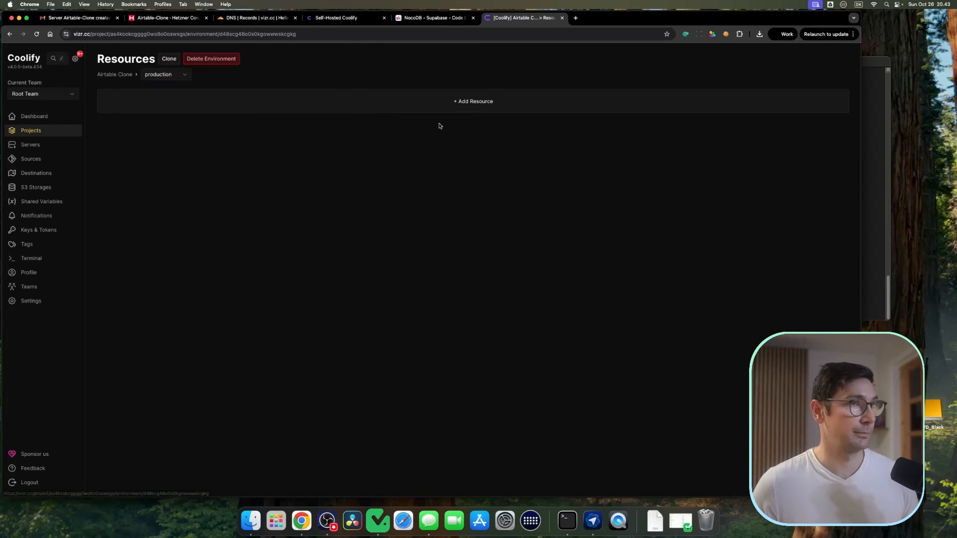
# Step: Add a NocoDB service as a new resource in the project's production environment
pyautogui.click(486, 103)
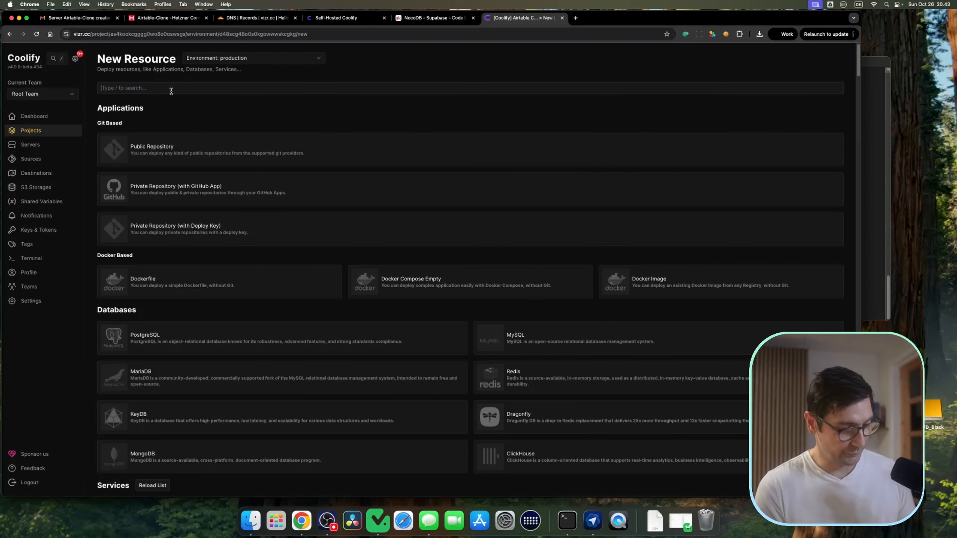
pyautogui.write('nocodb')
pyautogui.click(361, 170)
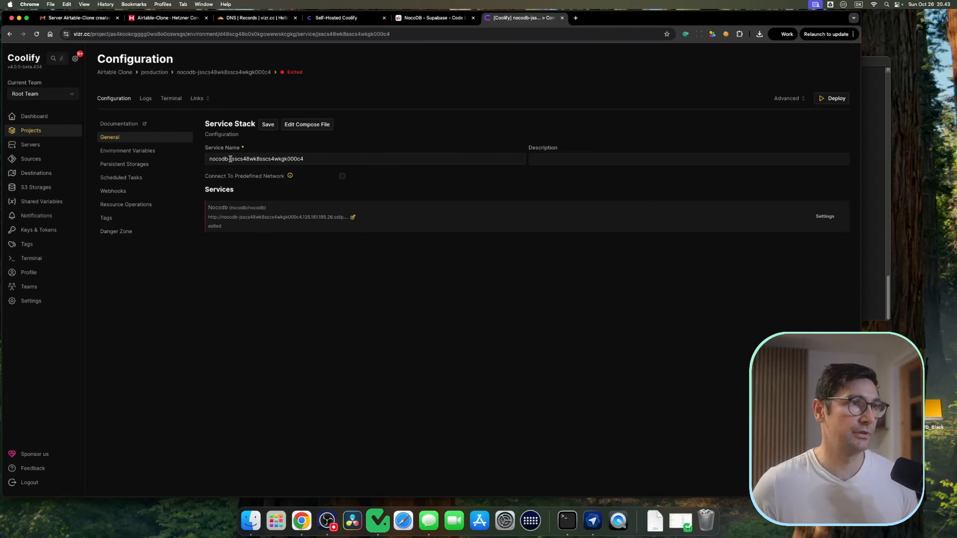
# Step: Inspect the NocoDB service name and its generated domain in the Edit Domains dialog without changing it
pyautogui.moveTo(230, 158); pyautogui.dragTo(308, 159)
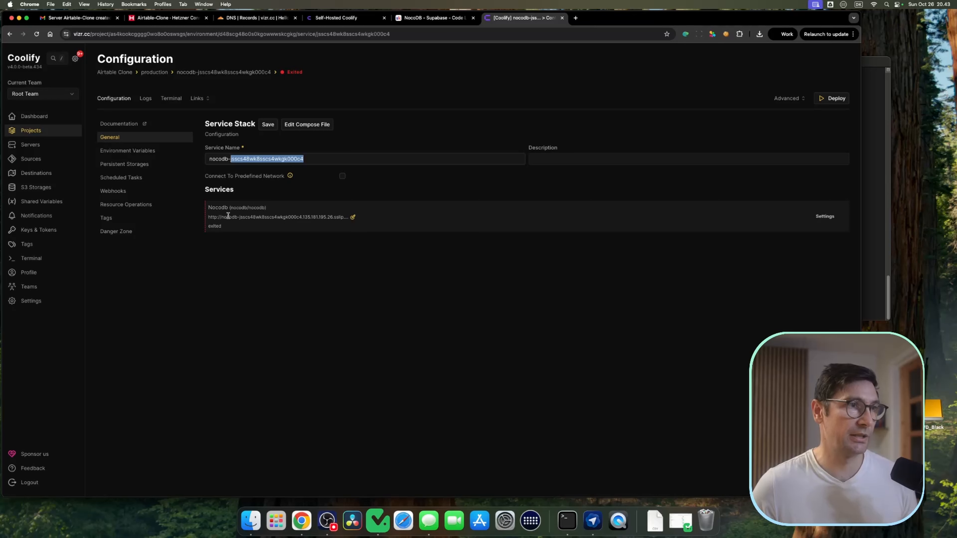
pyautogui.moveTo(205, 188); pyautogui.dragTo(242, 191)
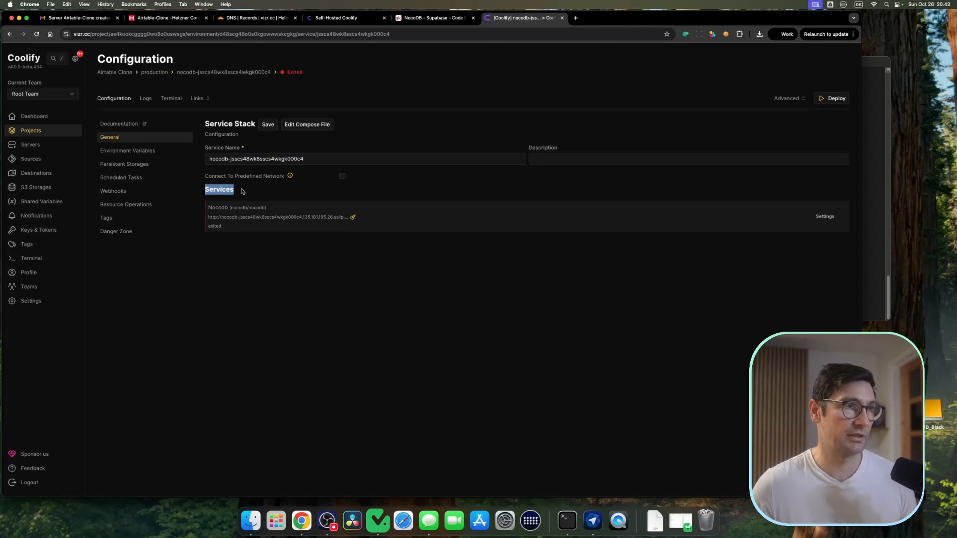
pyautogui.click(242, 192)
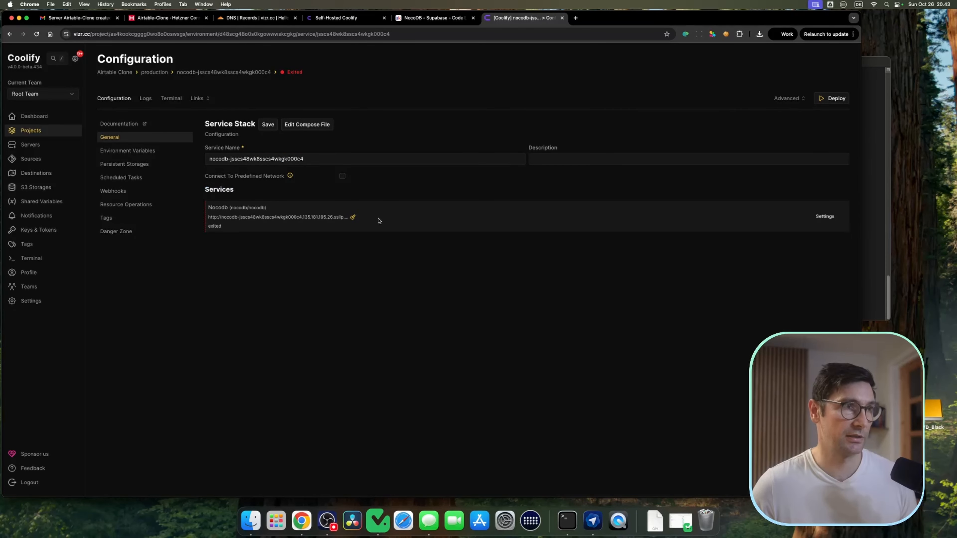
pyautogui.click(353, 218)
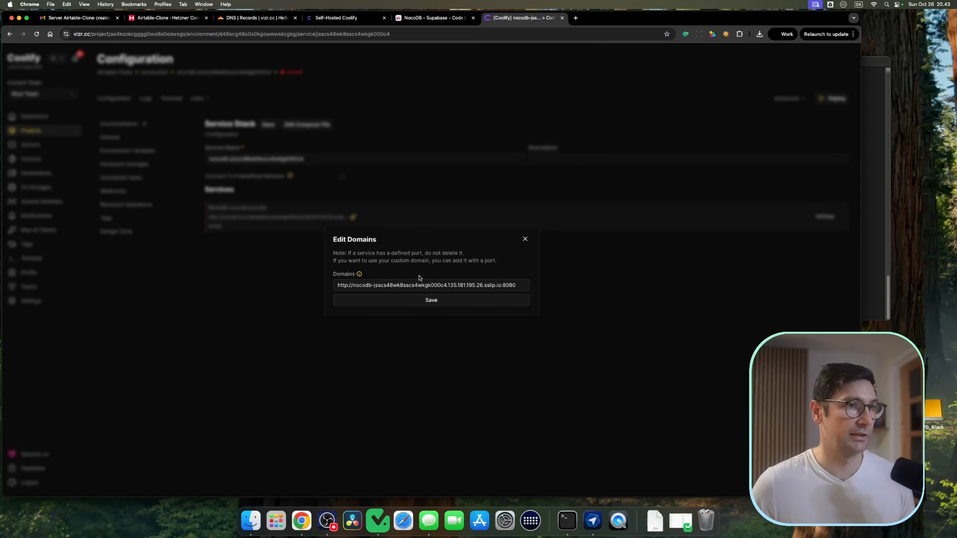
pyautogui.moveTo(375, 285); pyautogui.dragTo(539, 291)
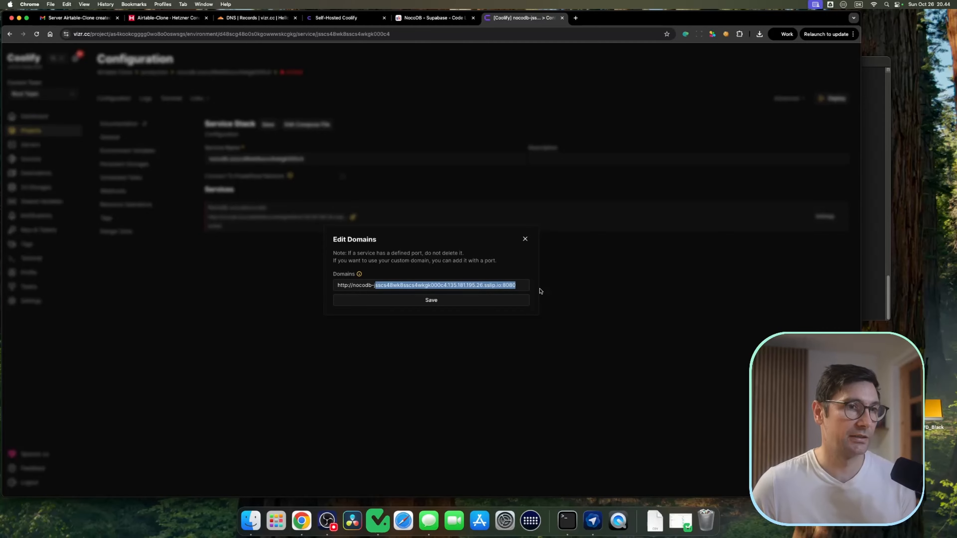
pyautogui.click(505, 288)
pyautogui.press('Escape')
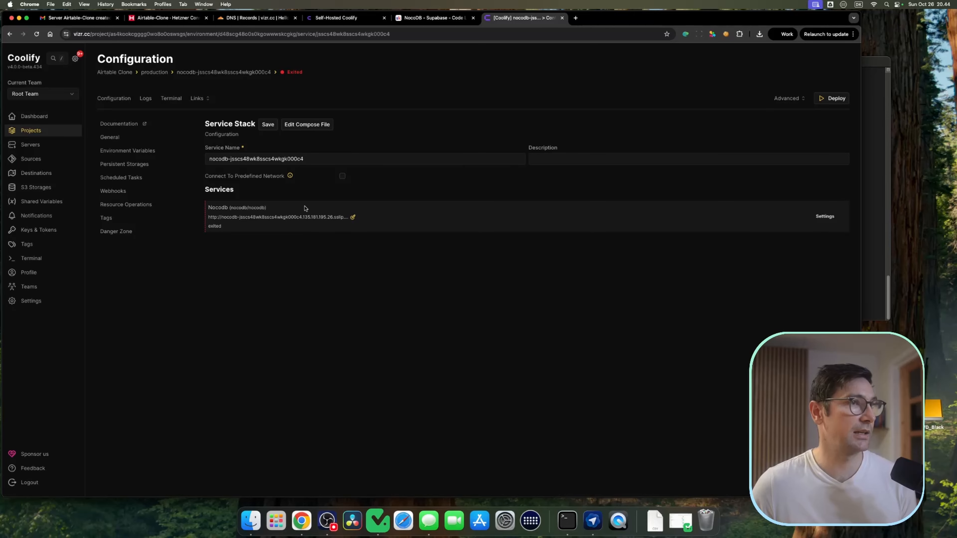
# Step: Review the instance settings, then open the localhost server's configuration
pyautogui.click(37, 301)
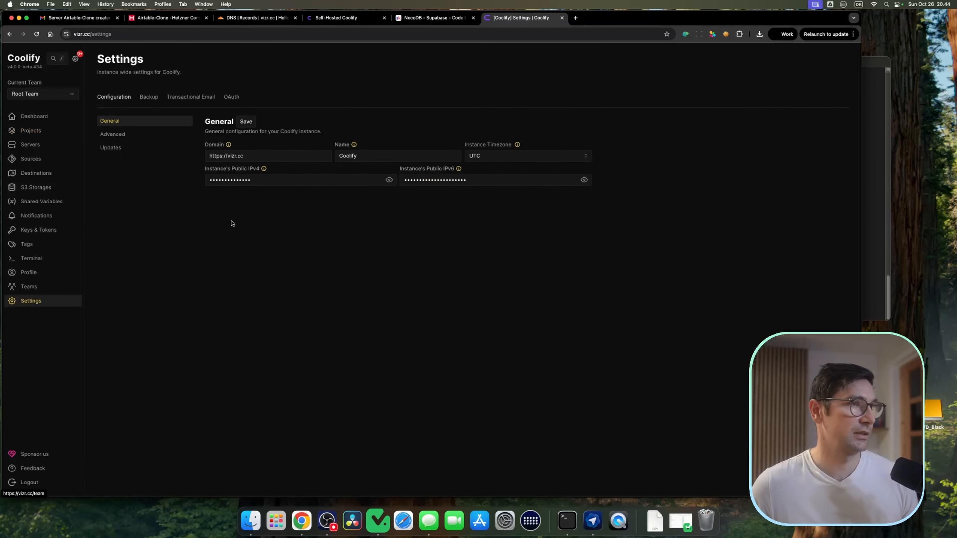
pyautogui.click(36, 145)
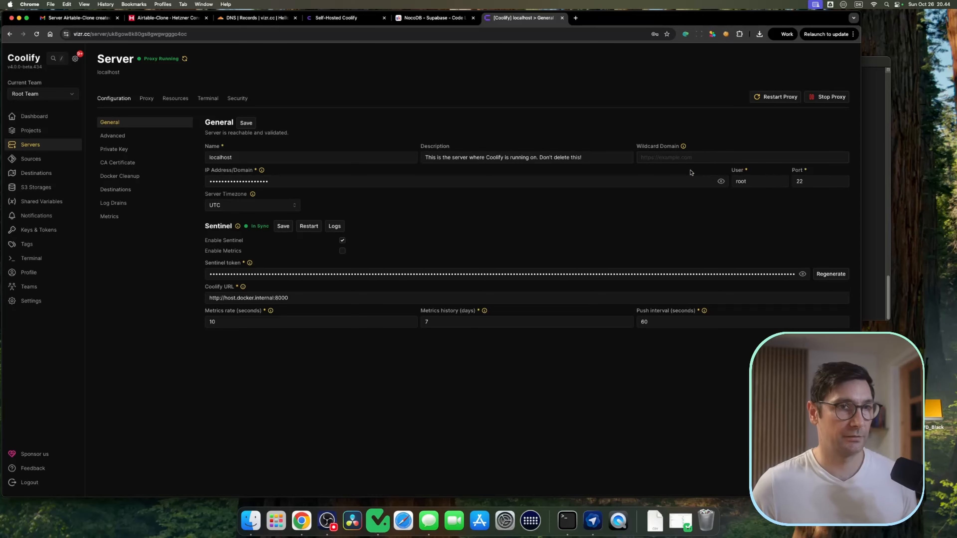
pyautogui.click(694, 158)
pyautogui.write('https')
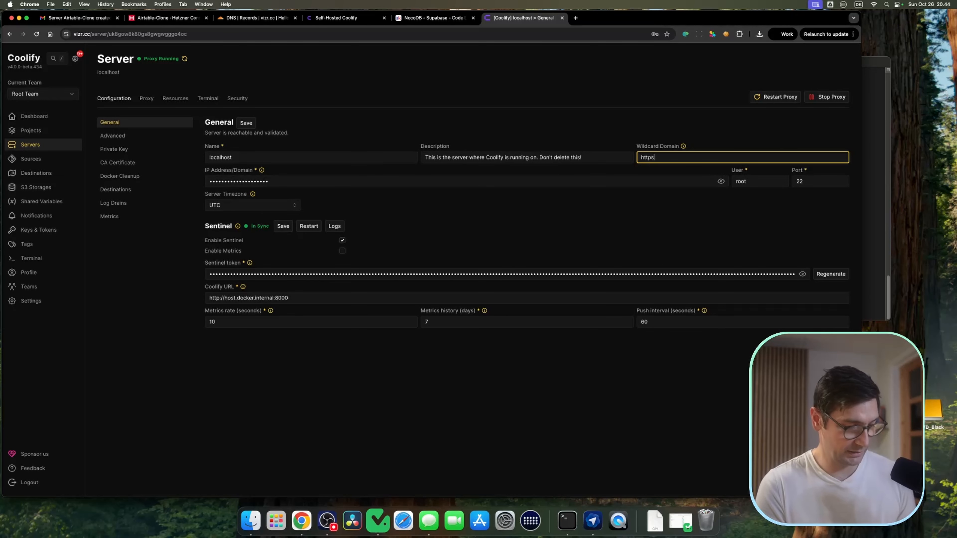
pyautogui.write('://')
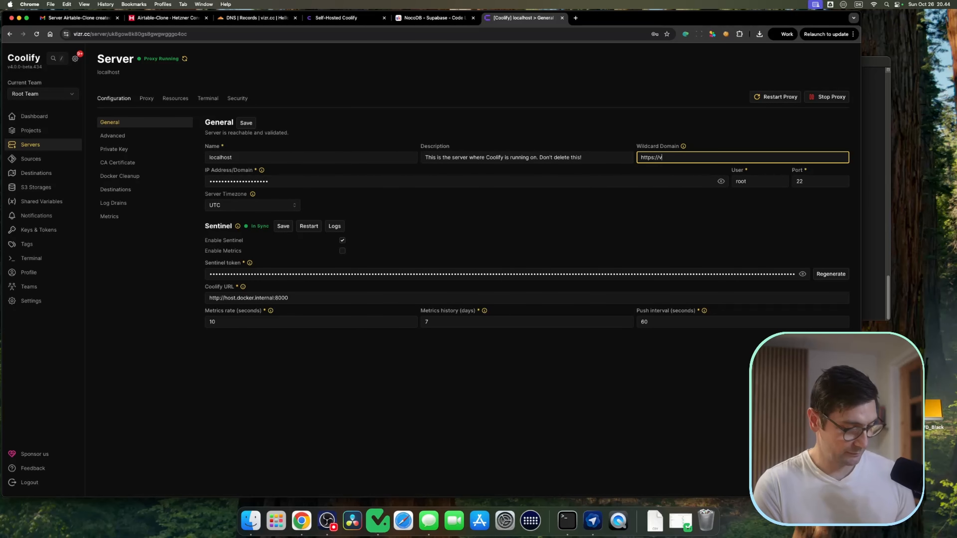
pyautogui.write('vizr.cc')
pyautogui.click(251, 125)
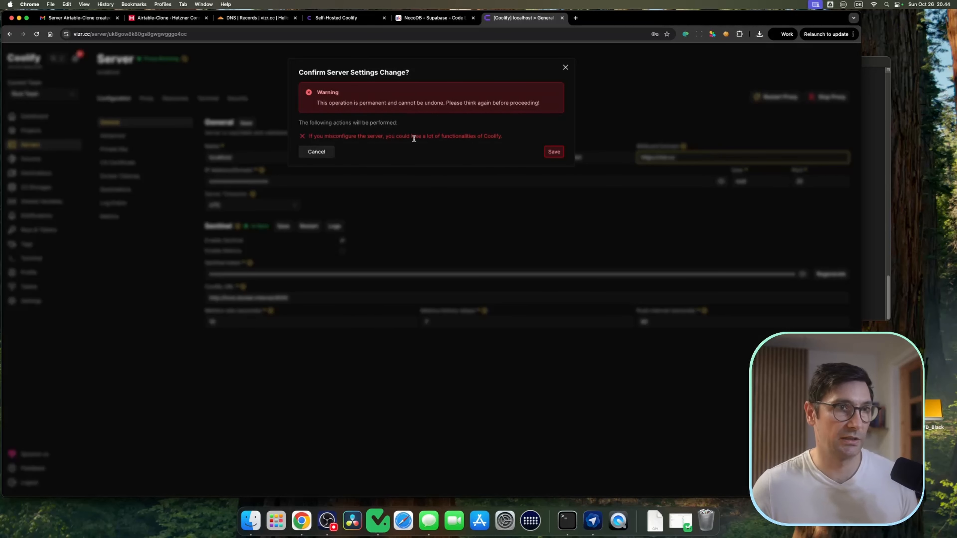
pyautogui.click(553, 151)
# Step: Delete the existing NocoDB service, entering its resource name and the account password to confirm the deletion
pyautogui.click(31, 130)
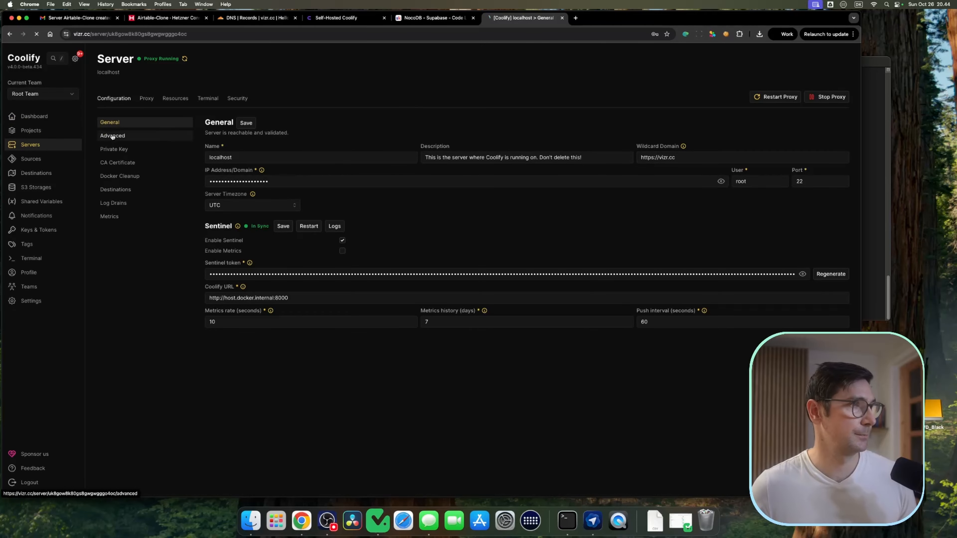
pyautogui.click(233, 127)
pyautogui.click(303, 137)
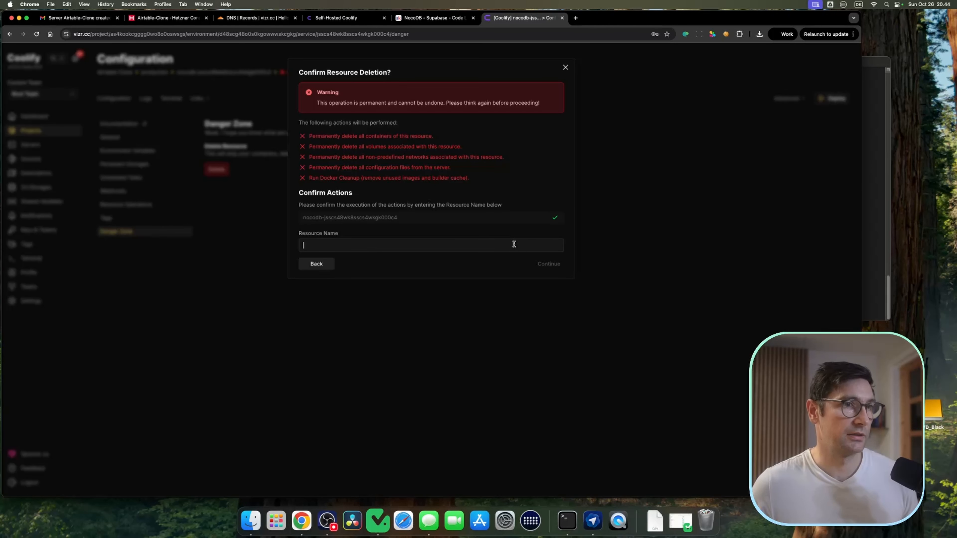
pyautogui.click(512, 245)
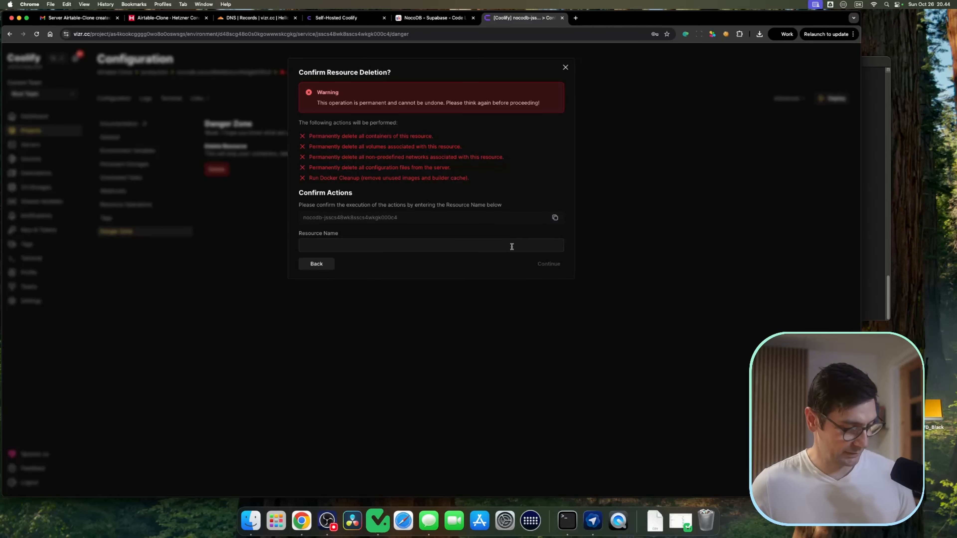
pyautogui.press('super+v')
pyautogui.click(549, 265)
pyautogui.write('•••••••••••')
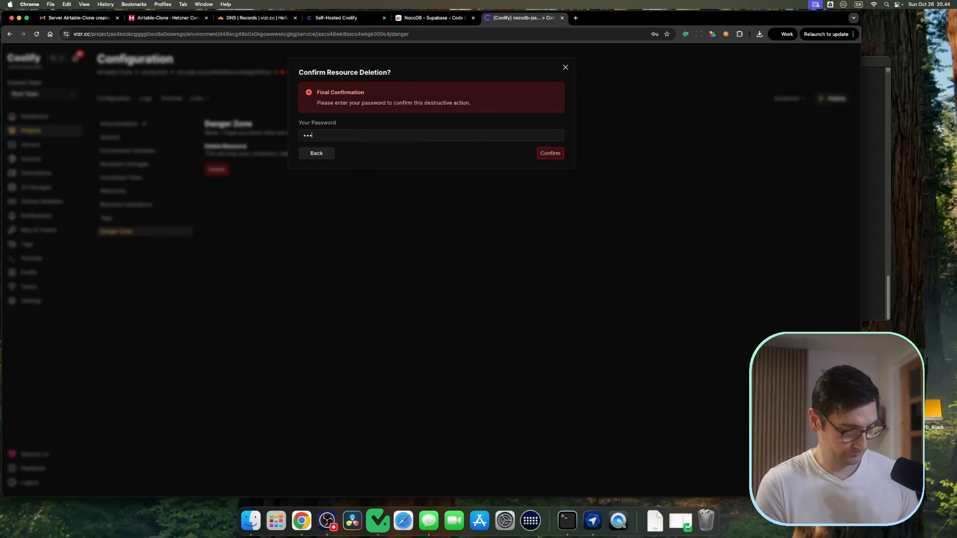
pyautogui.press('Return')
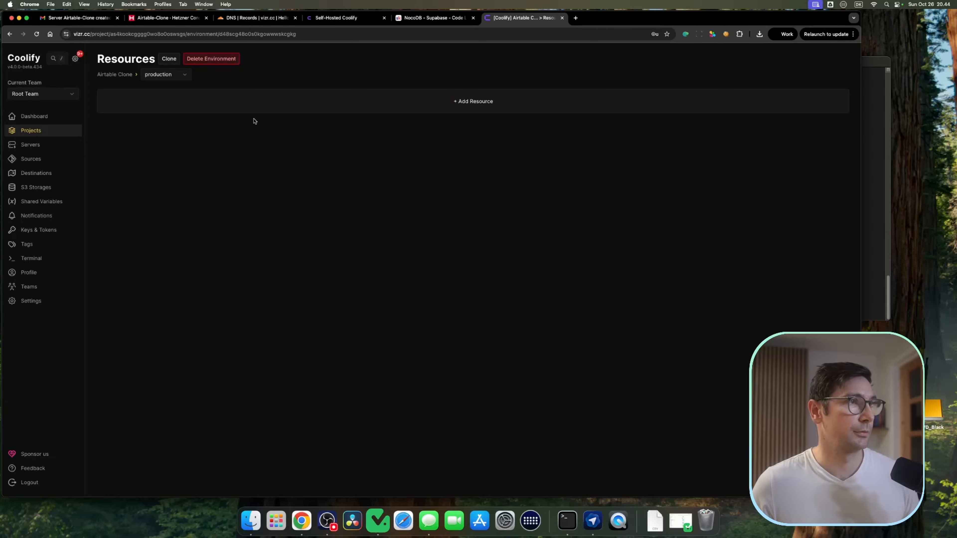
# Step: Add a new NocoDB service as a resource in the Airtable Clone project's production environment
pyautogui.click(436, 104)
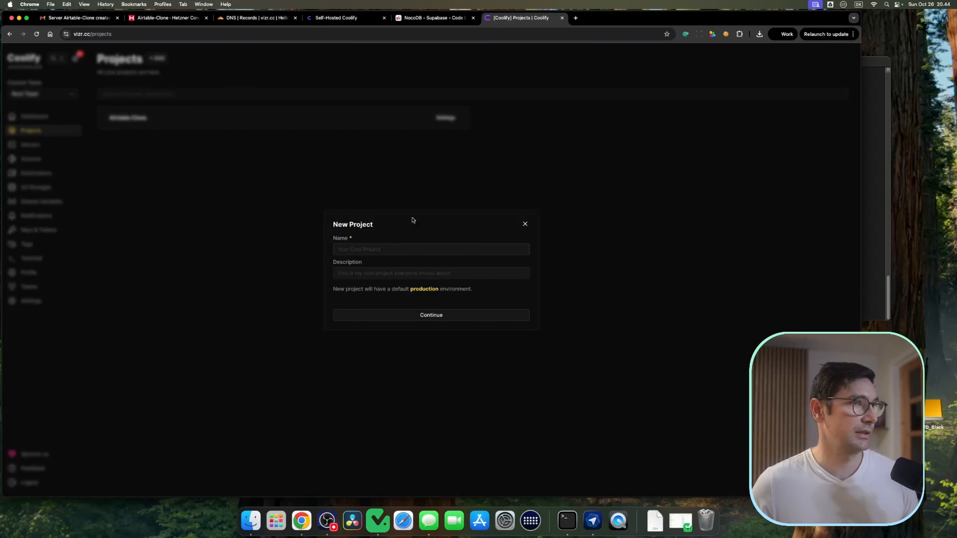
pyautogui.press('Escape')
pyautogui.click(186, 119)
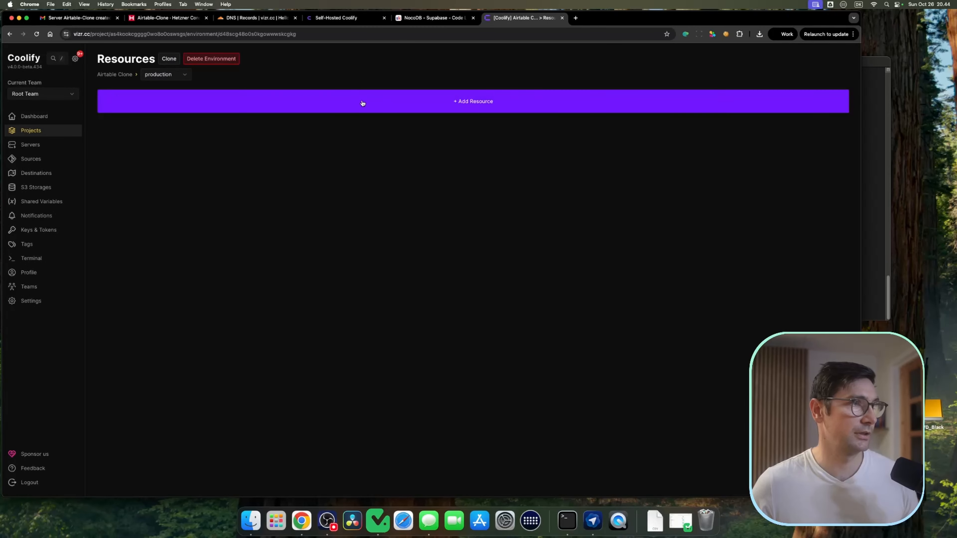
pyautogui.click(373, 97)
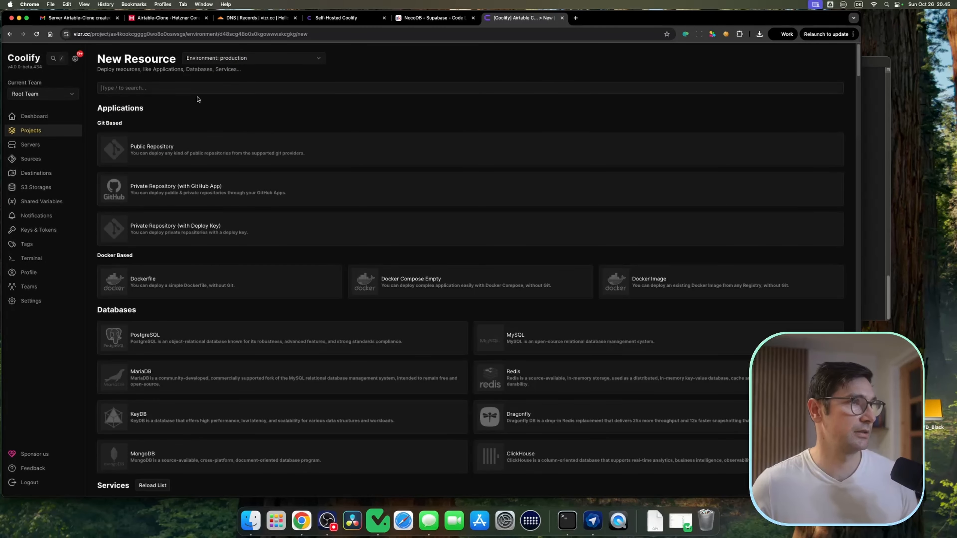
pyautogui.click(358, 148)
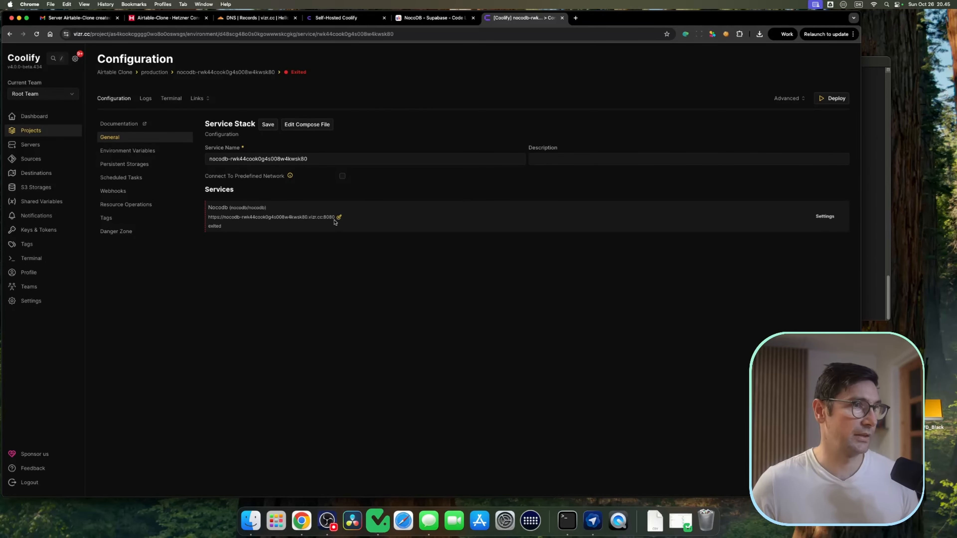
# Step: Inspect the new NocoDB service name and its generated vizr.cc domain in the Edit Domains dialog without changing it
pyautogui.moveTo(210, 158); pyautogui.dragTo(307, 159)
pyautogui.click(320, 156)
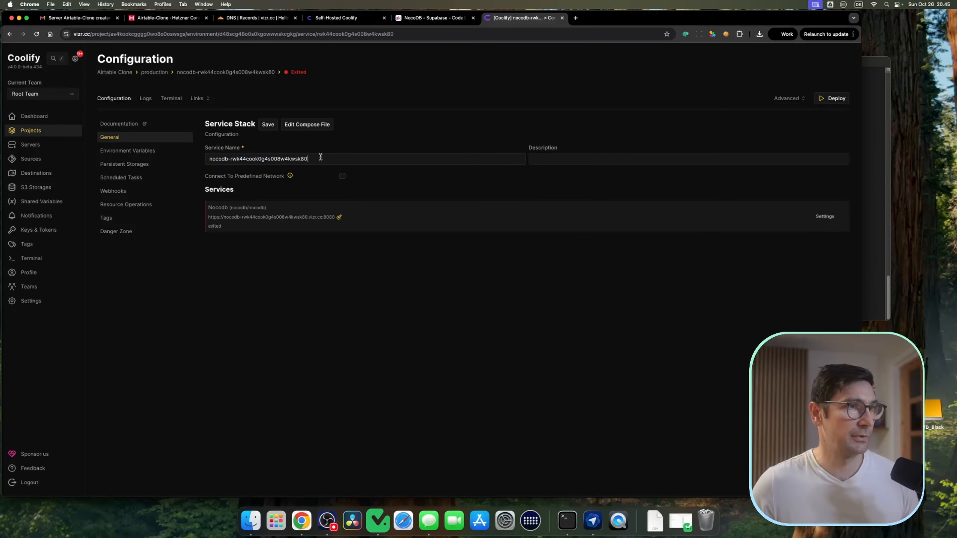
pyautogui.click(339, 217)
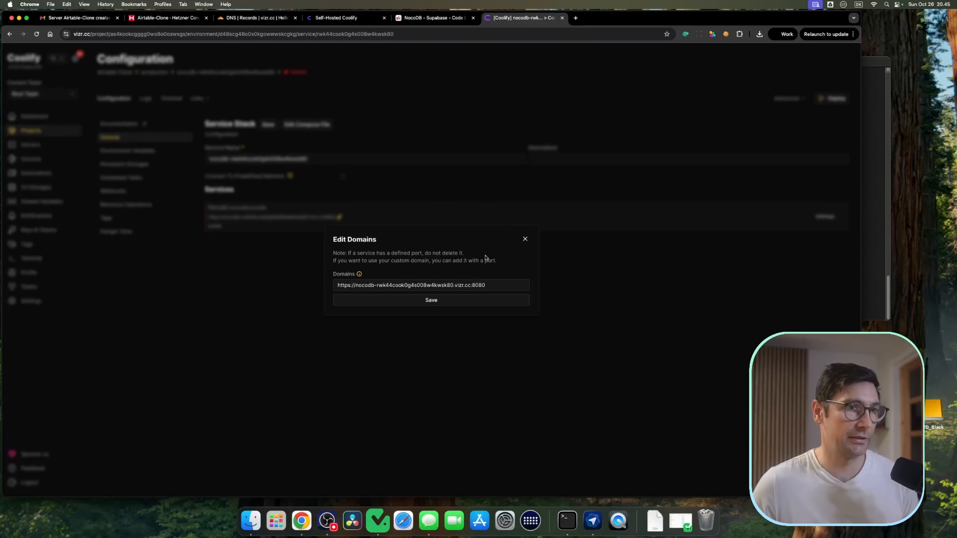
pyautogui.moveTo(454, 284); pyautogui.dragTo(382, 285)
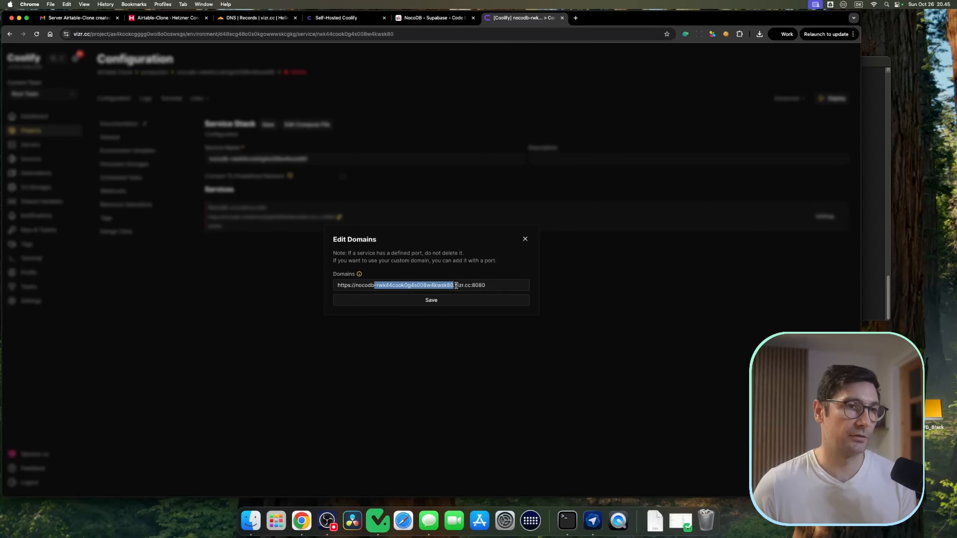
pyautogui.moveTo(455, 285); pyautogui.dragTo(465, 285)
pyautogui.click(525, 239)
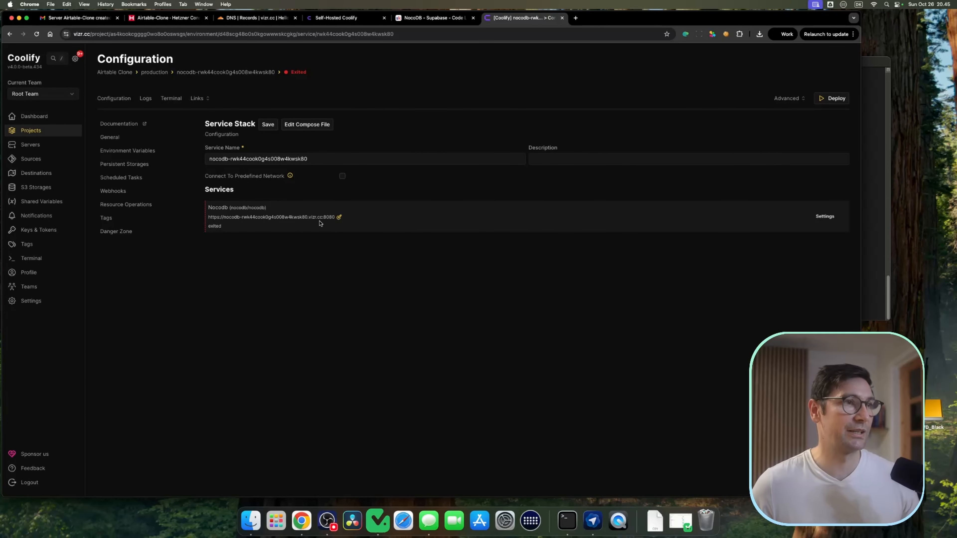
# Step: Deploy the NocoDB service and close the startup log
pyautogui.click(836, 100)
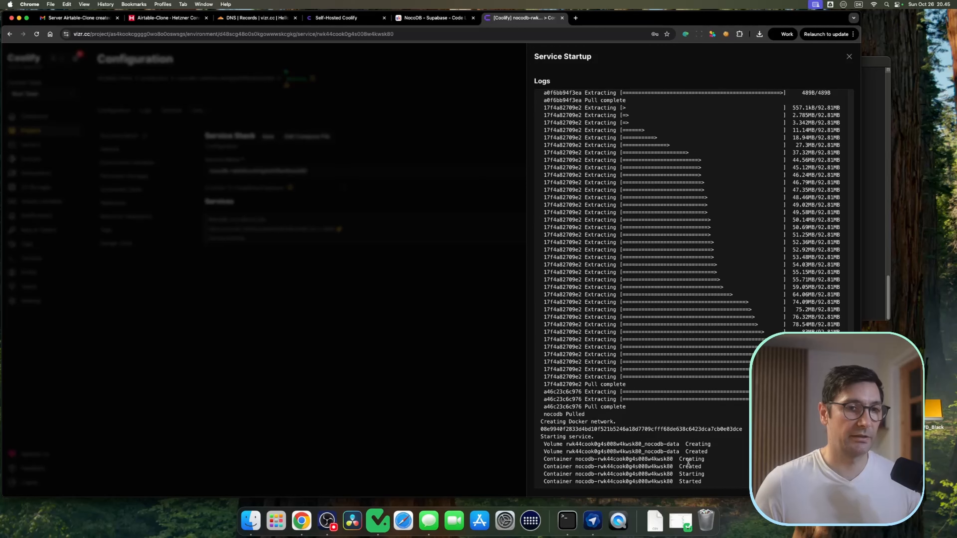
pyautogui.click(847, 57)
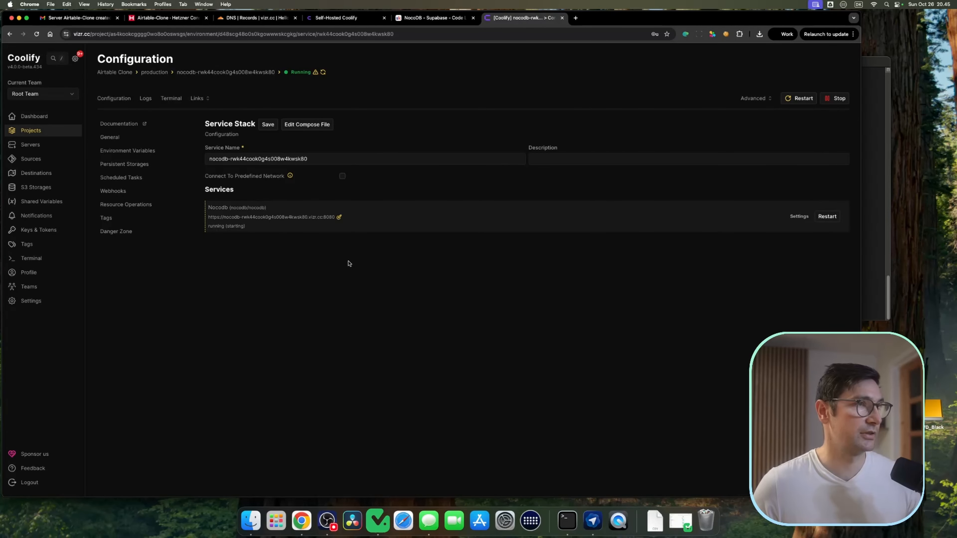
# Step: Add a Supabase service as a new resource in the Airtable Clone project
pyautogui.click(30, 132)
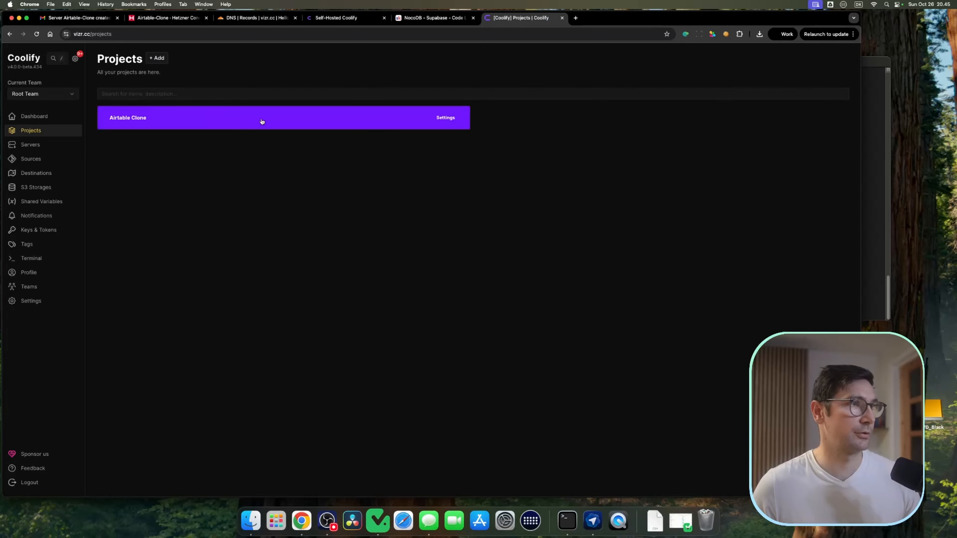
pyautogui.click(385, 115)
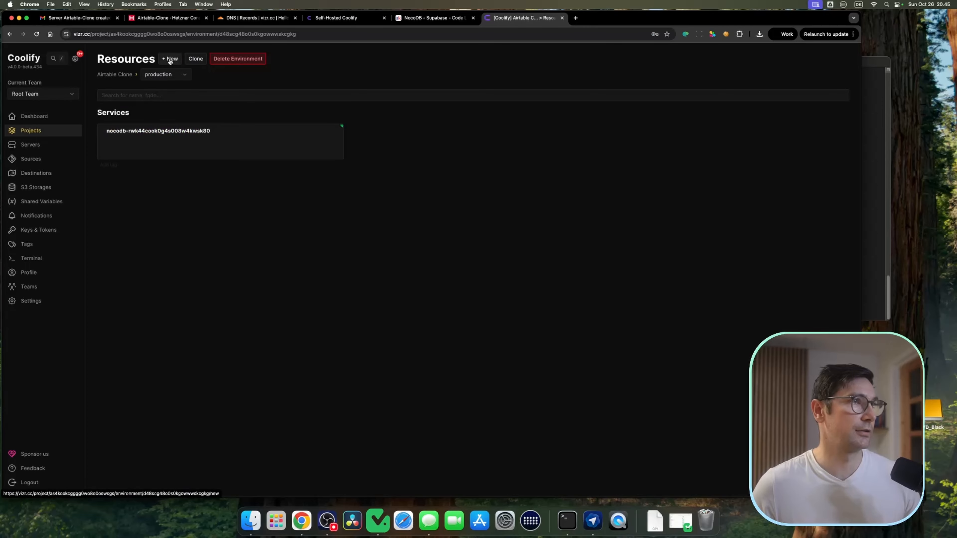
pyautogui.click(159, 69)
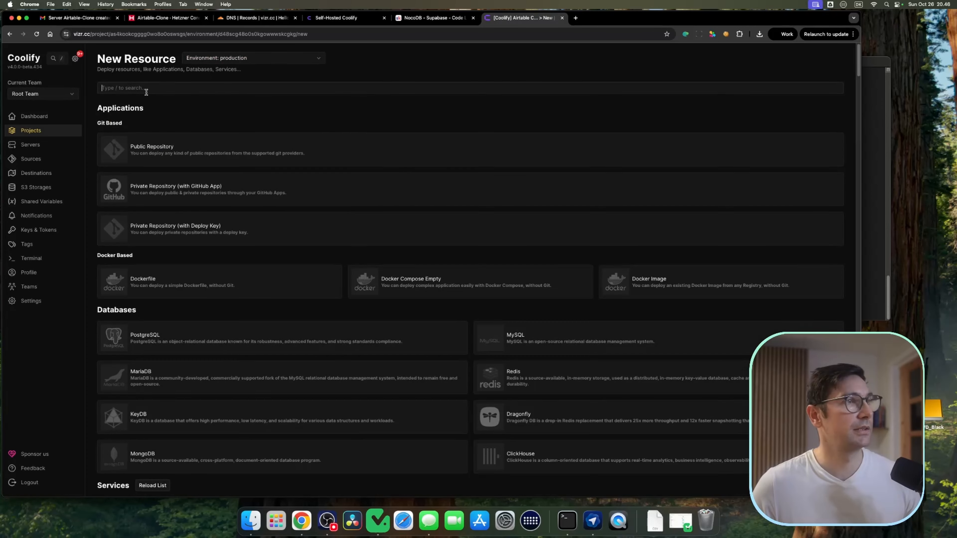
pyautogui.write('supa')
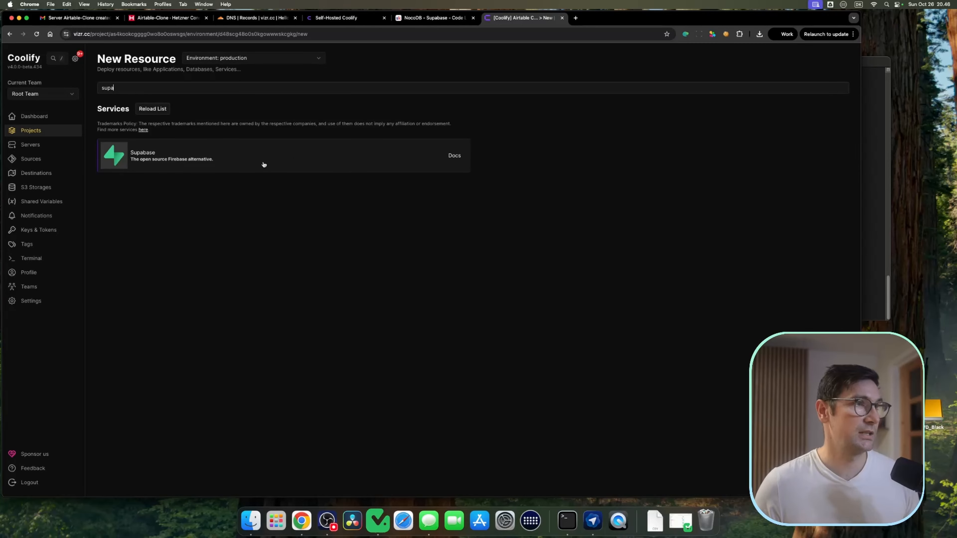
pyautogui.click(303, 161)
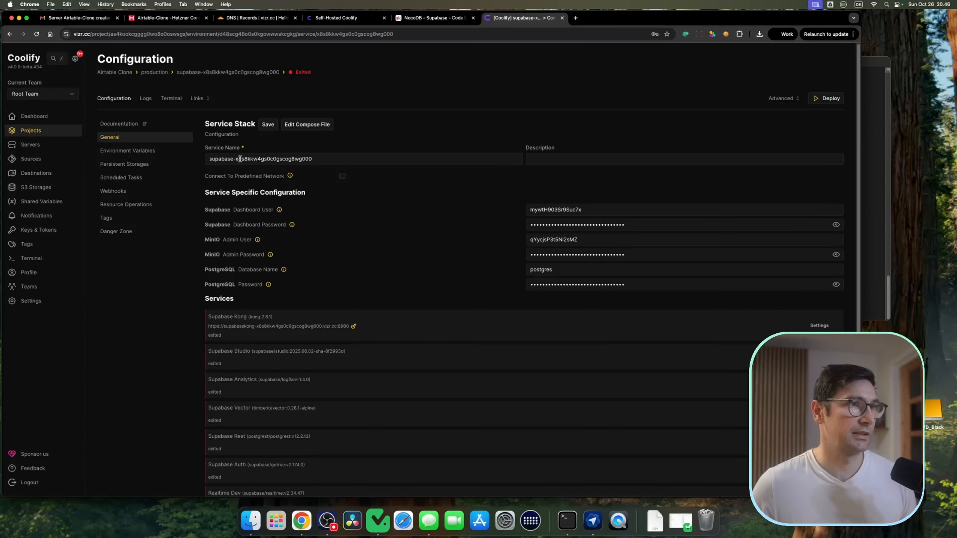
# Step: Inspect the Supabase service name and its Kong domain in the Edit Domains dialog without changing it
pyautogui.moveTo(240, 158); pyautogui.dragTo(326, 157)
pyautogui.click(326, 158)
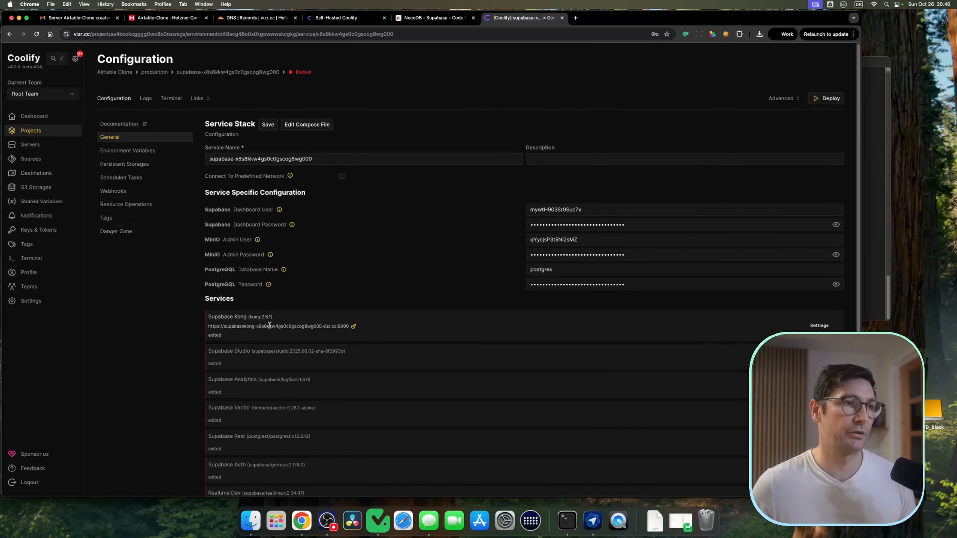
pyautogui.click(354, 327)
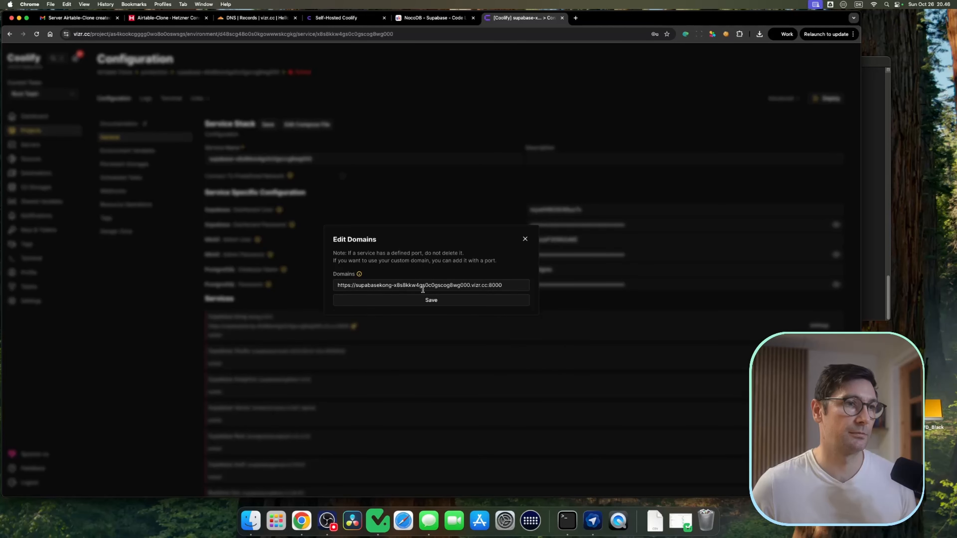
pyautogui.press('super+a')
pyautogui.click(525, 239)
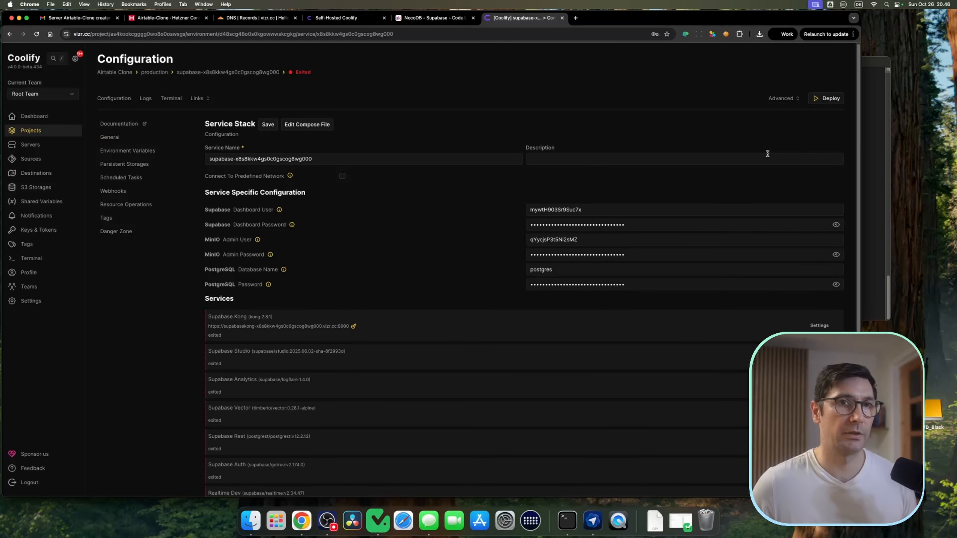
# Step: Deploy the Supabase service, close the startup log, and review the status of its containers
pyautogui.click(830, 98)
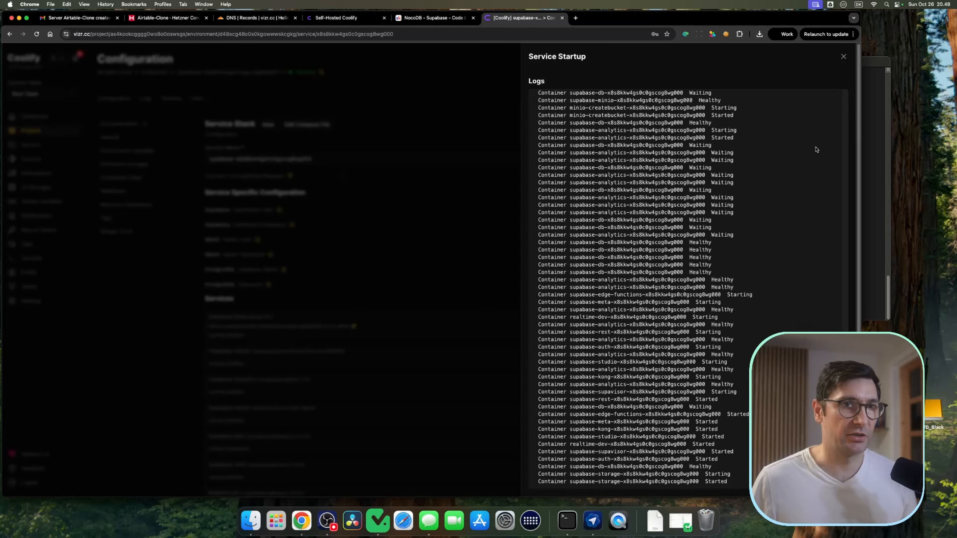
pyautogui.click(843, 56)
pyautogui.scroll(-6, 384, 314)
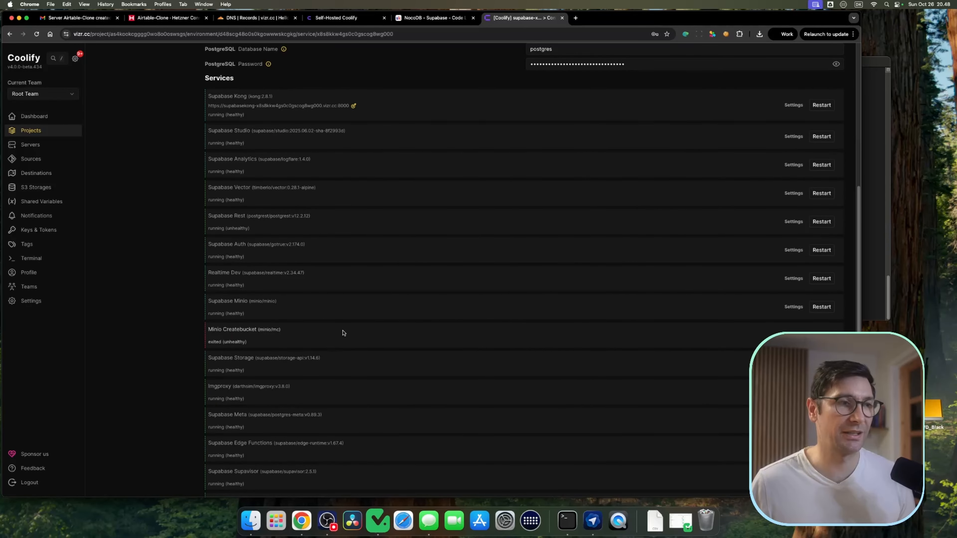
pyautogui.scroll(5, 374, 344)
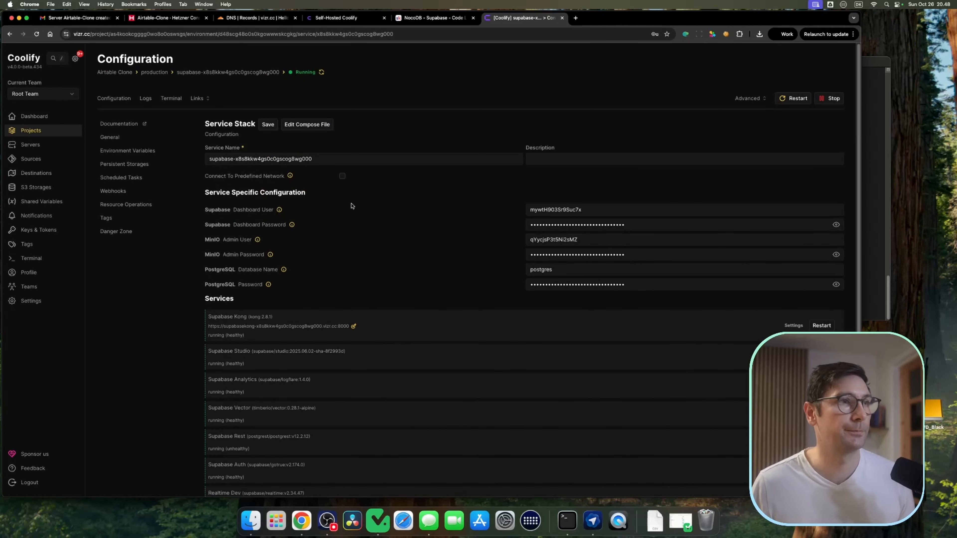
# Step: Open the Supabase Kong URL from the service's links in a new browser tab
pyautogui.keyDown('super'); pyautogui.click(36, 144); pyautogui.keyUp('super')
pyautogui.moveTo(611, 18); pyautogui.dragTo(534, 19)
pyautogui.hotkey('ctrl', 'Tab')
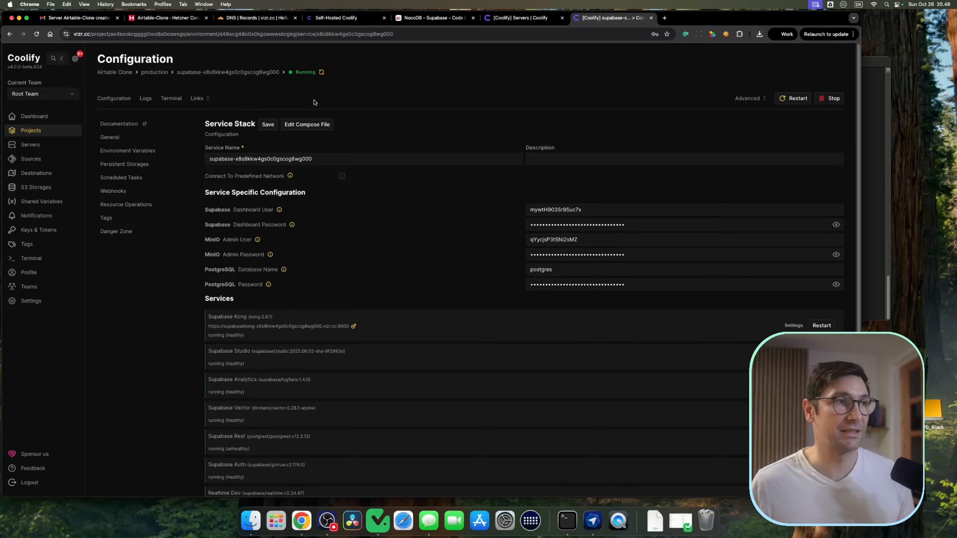
pyautogui.click(197, 99)
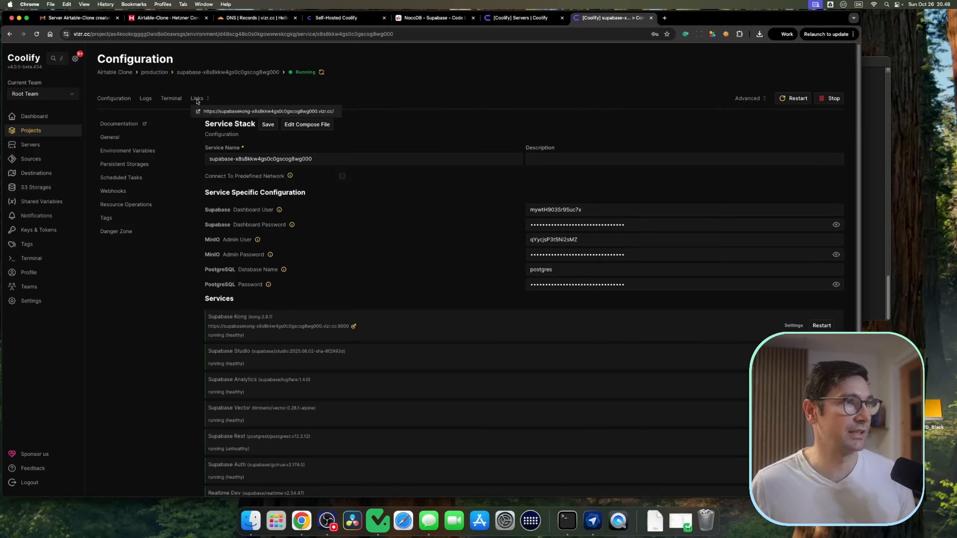
pyautogui.click(247, 112)
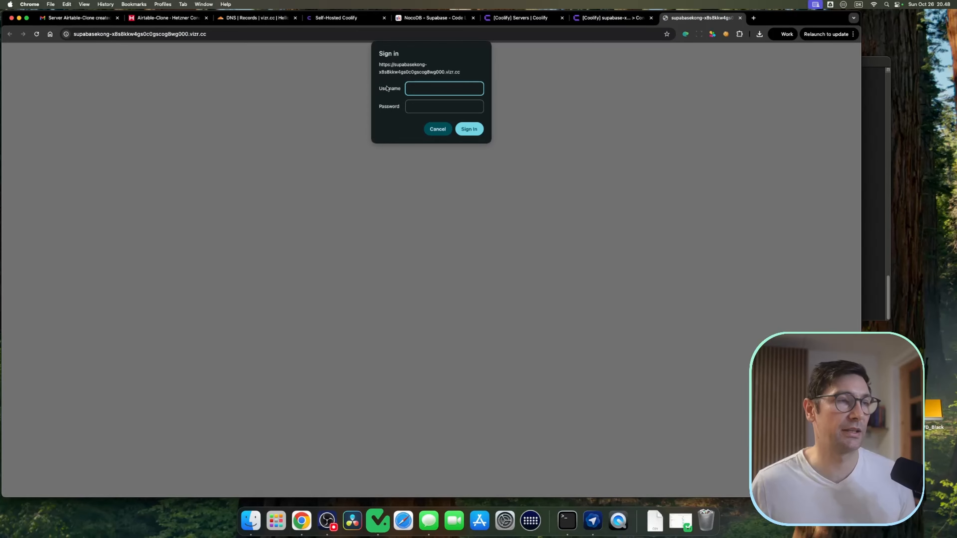
# Step: Copy the Supabase dashboard user into the sign-in prompt's username field, then return to the service configuration
pyautogui.click(572, 17)
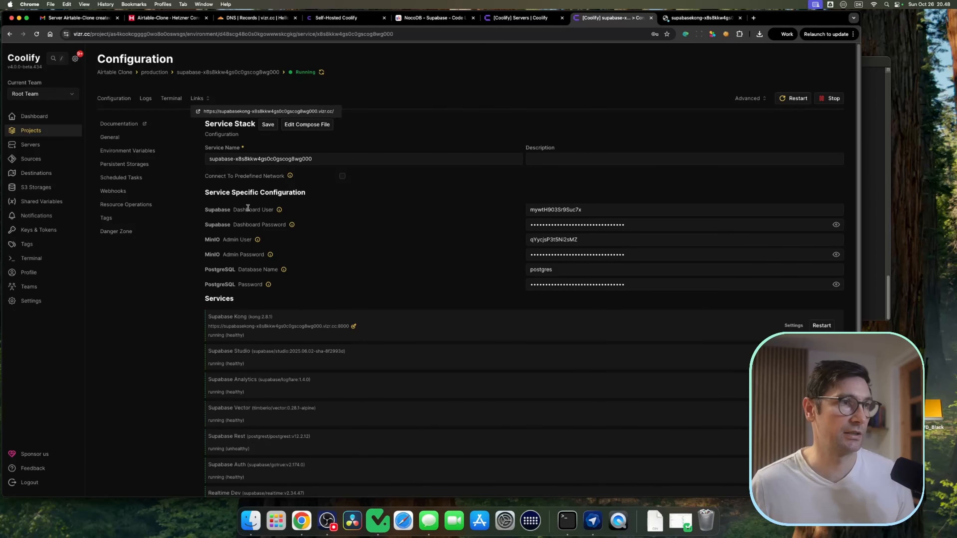
pyautogui.doubleClick(549, 209)
pyautogui.press('super+c')
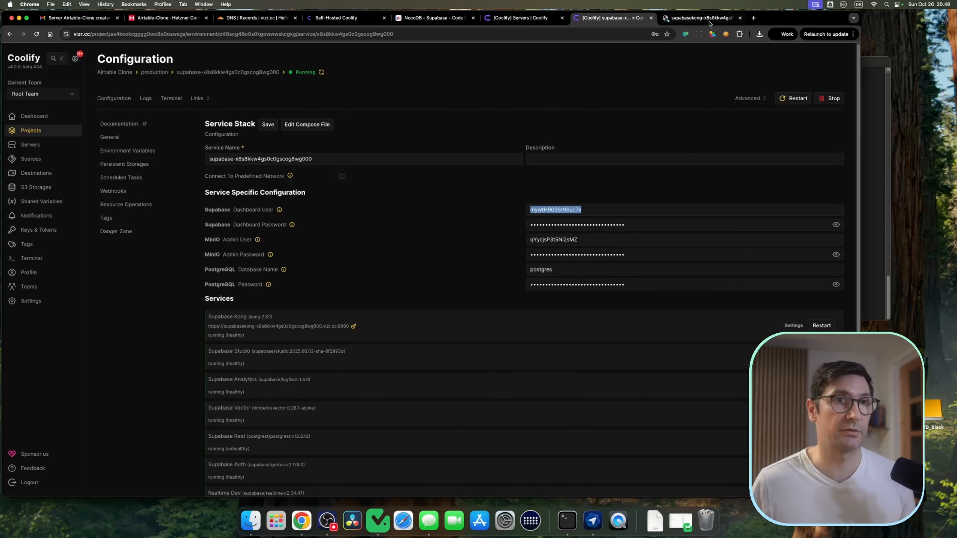
pyautogui.click(701, 17)
pyautogui.press('super+v')
pyautogui.click(607, 17)
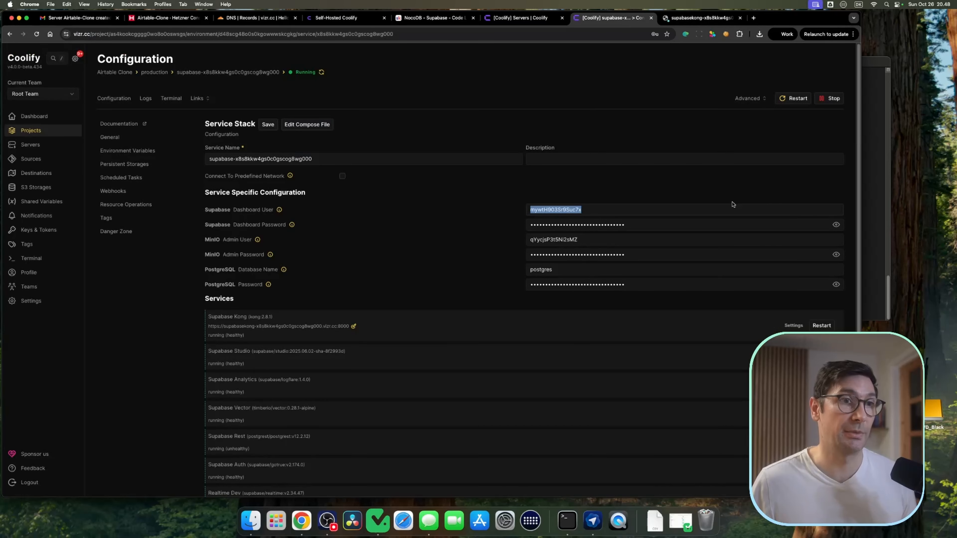
# Step: Copy the Supabase dashboard password into the sign-in prompt's password field and sign in to Supabase Studio
pyautogui.click(835, 224)
pyautogui.doubleClick(584, 224)
pyautogui.press('super+c')
pyautogui.click(701, 18)
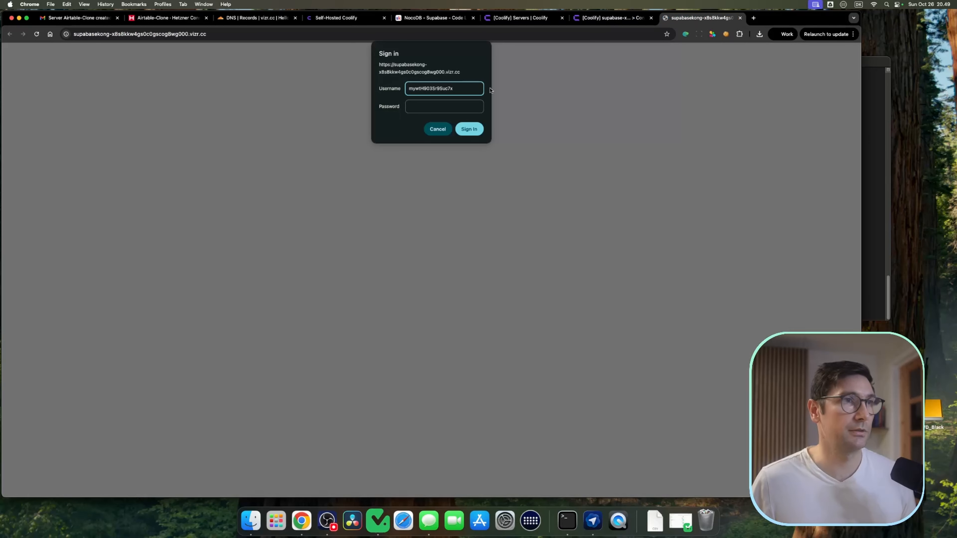
pyautogui.click(444, 105)
pyautogui.press('super+v')
pyautogui.click(473, 132)
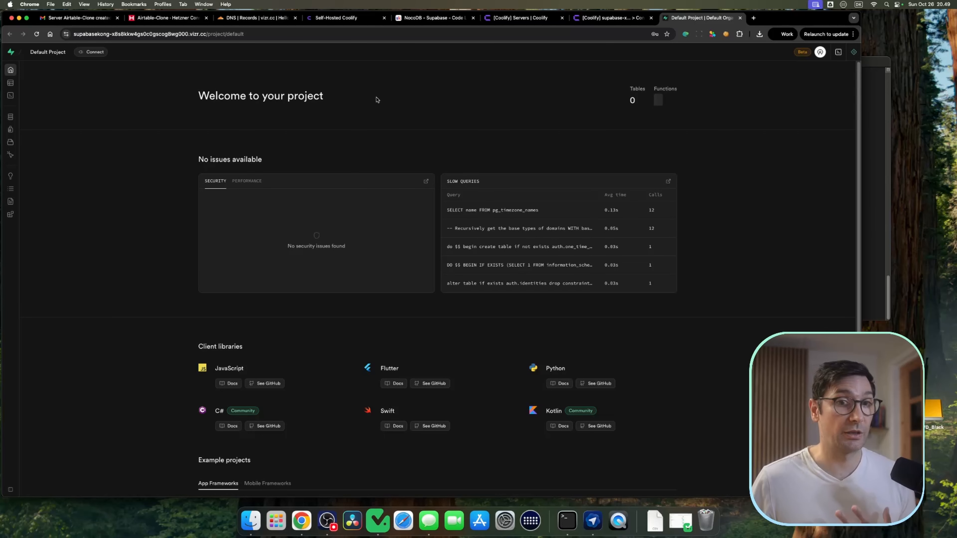
# Step: Open the Supabase Table Editor, then return to the Supabase service configuration in Coolify
pyautogui.click(15, 82)
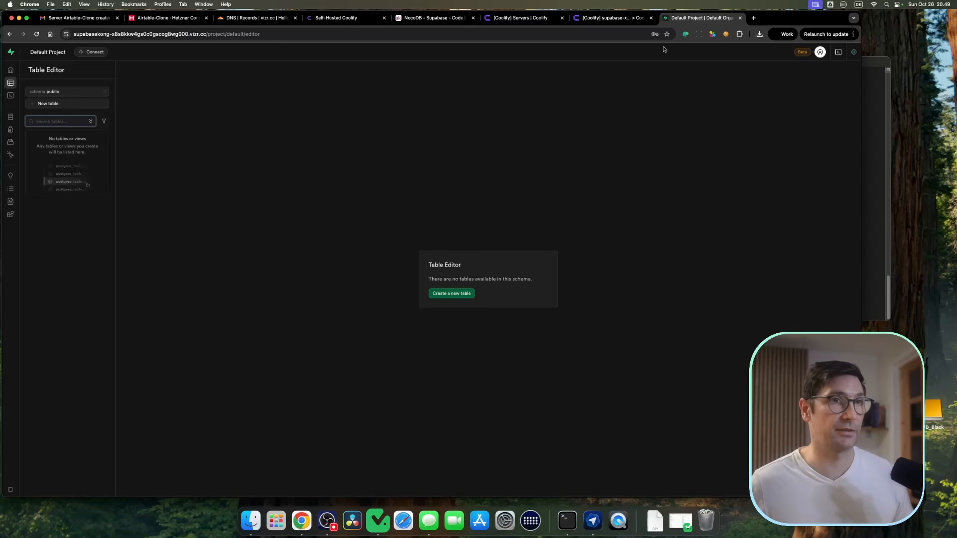
pyautogui.click(613, 18)
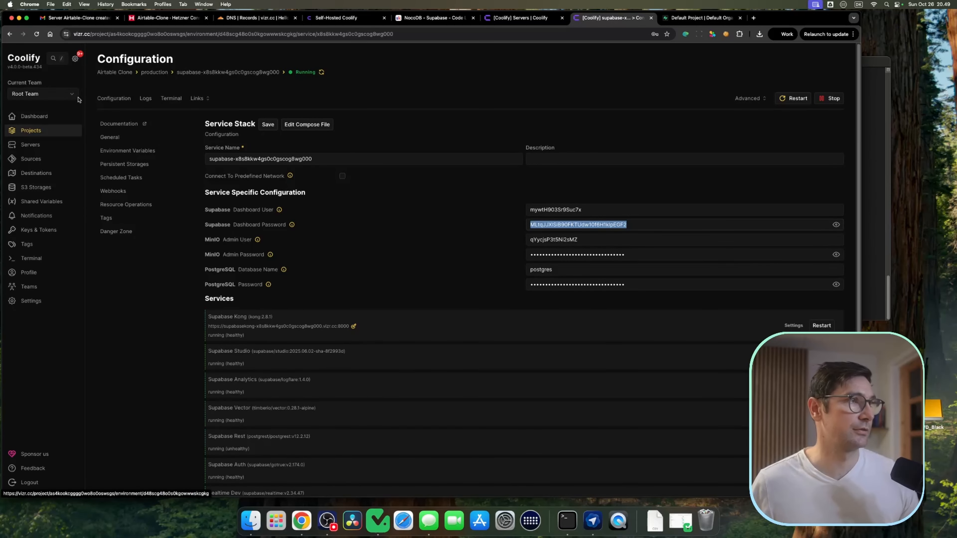
# Step: Navigate to the NocoDB service in the Airtable Clone project and open its URL
pyautogui.click(30, 130)
pyautogui.click(181, 126)
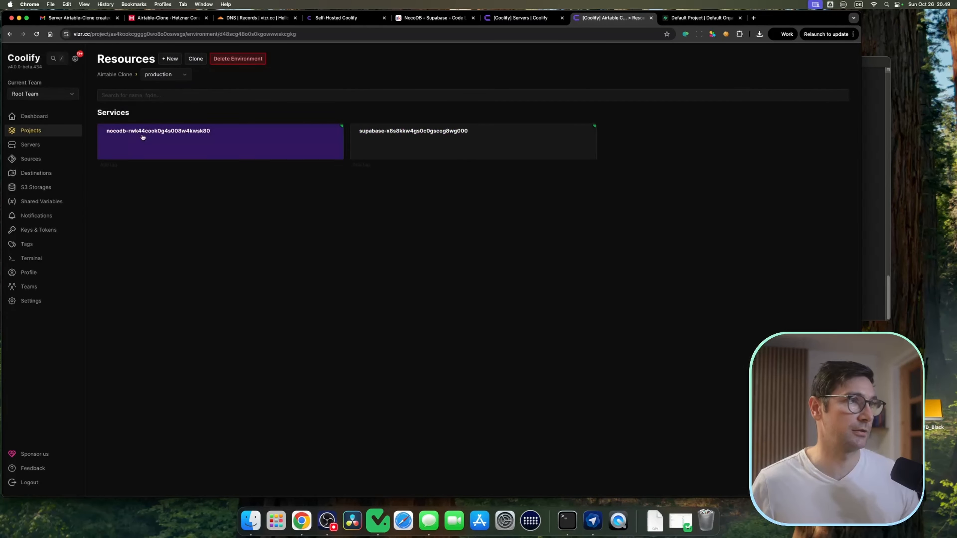
pyautogui.click(181, 139)
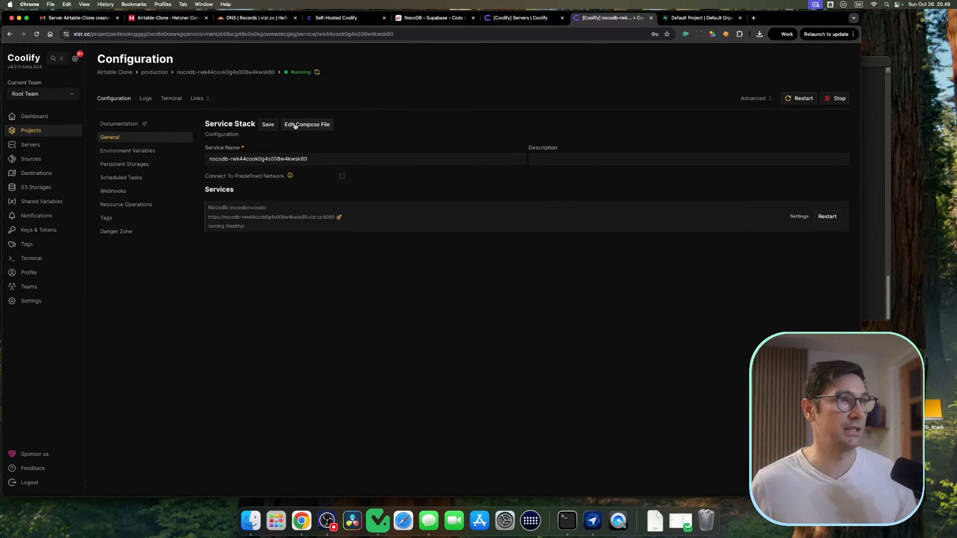
pyautogui.click(256, 107)
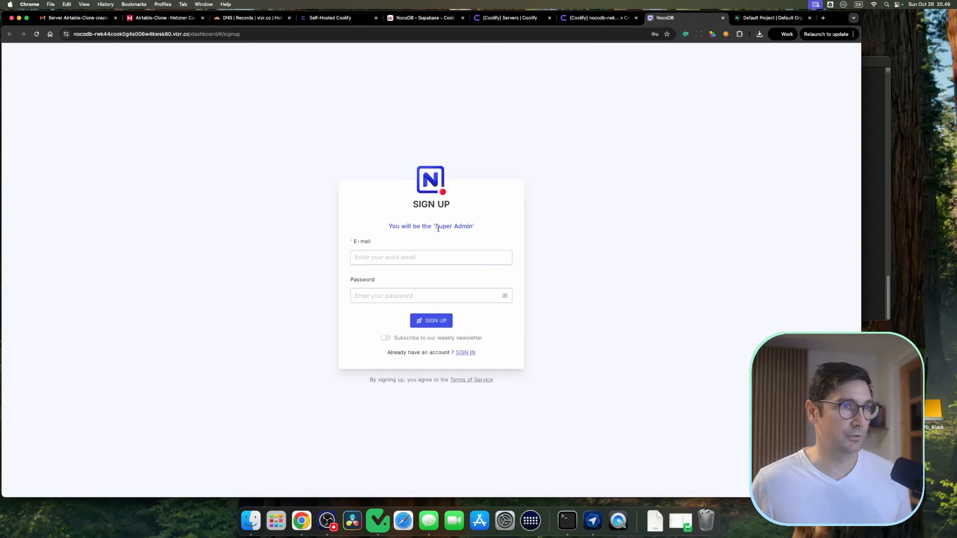
# Step: Sign up as the NocoDB super admin with the work e-mail address and an account password
pyautogui.click(444, 256)
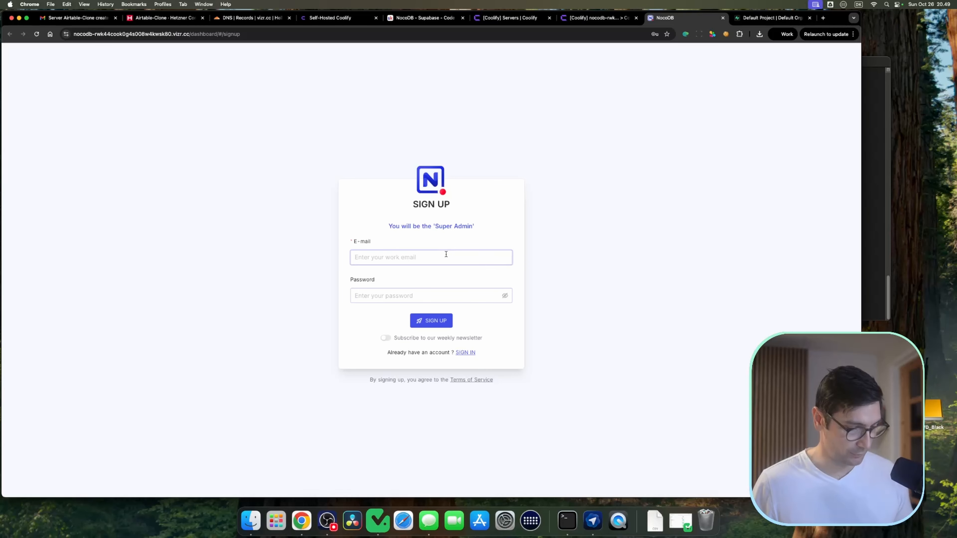
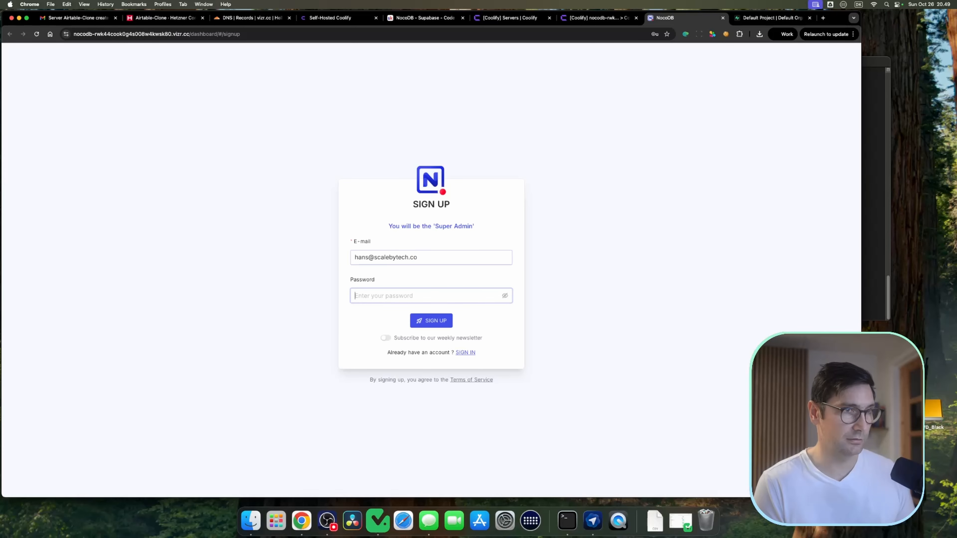
pyautogui.press('Tab')
pyautogui.click(444, 256)
pyautogui.write('m')
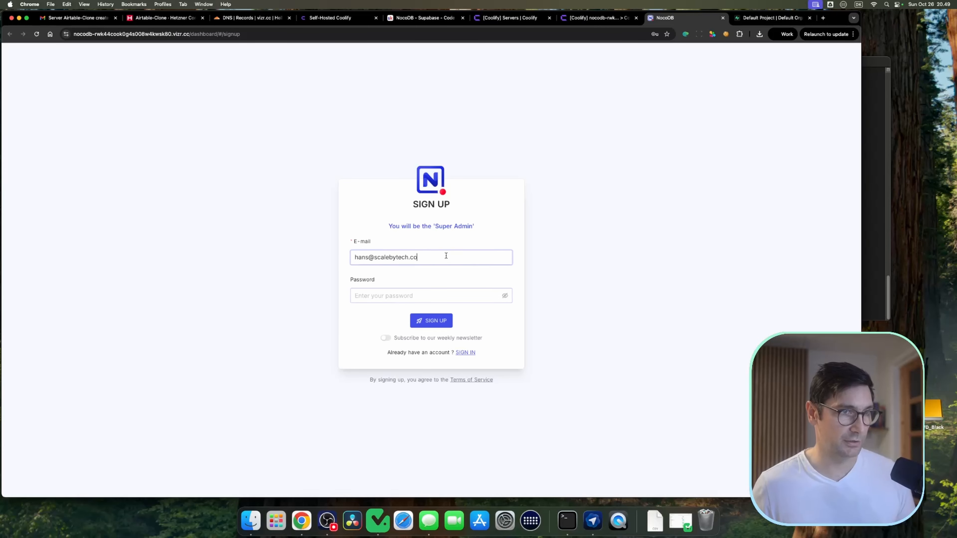
pyautogui.click(412, 292)
pyautogui.write('••')
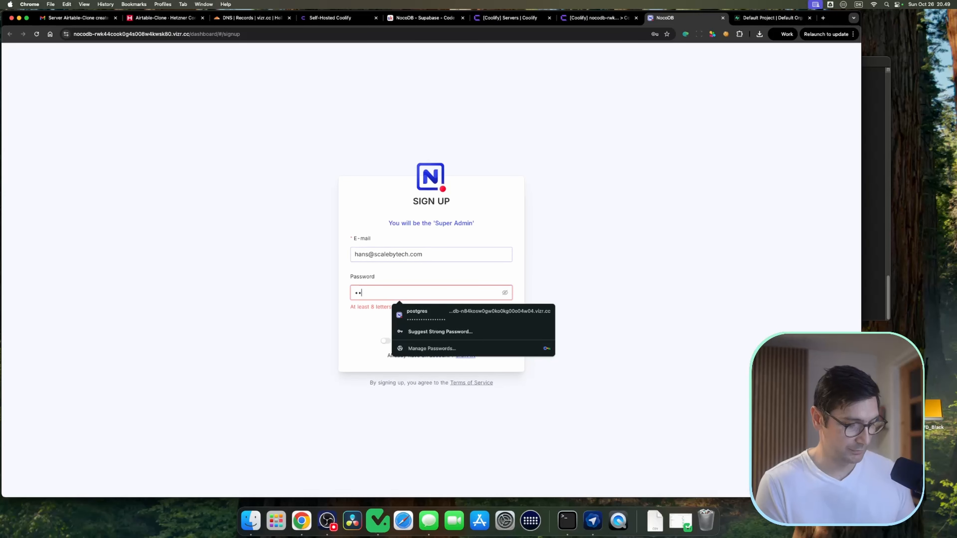
pyautogui.write('•••')
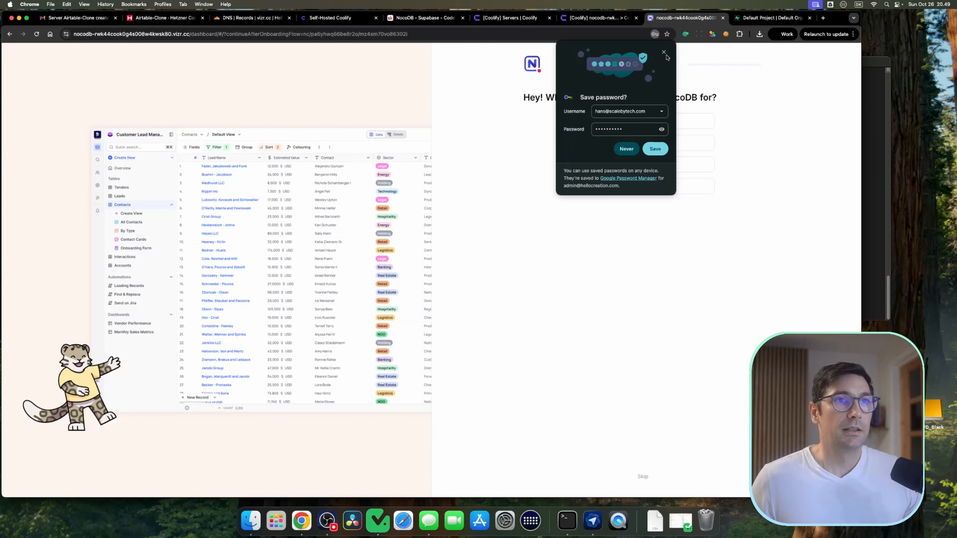
pyautogui.click(664, 52)
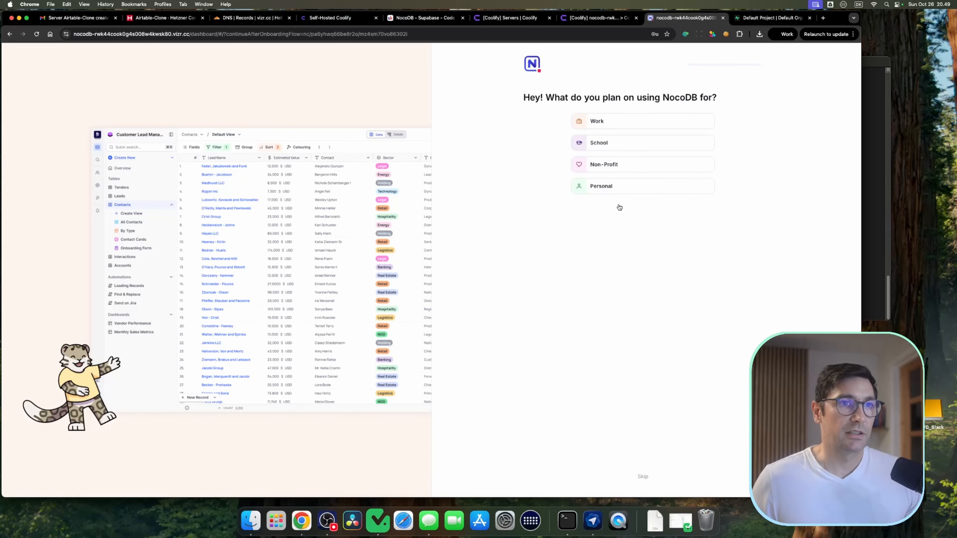
# Step: Skip the NocoDB onboarding and review the account setup's e-mail service options
pyautogui.click(643, 477)
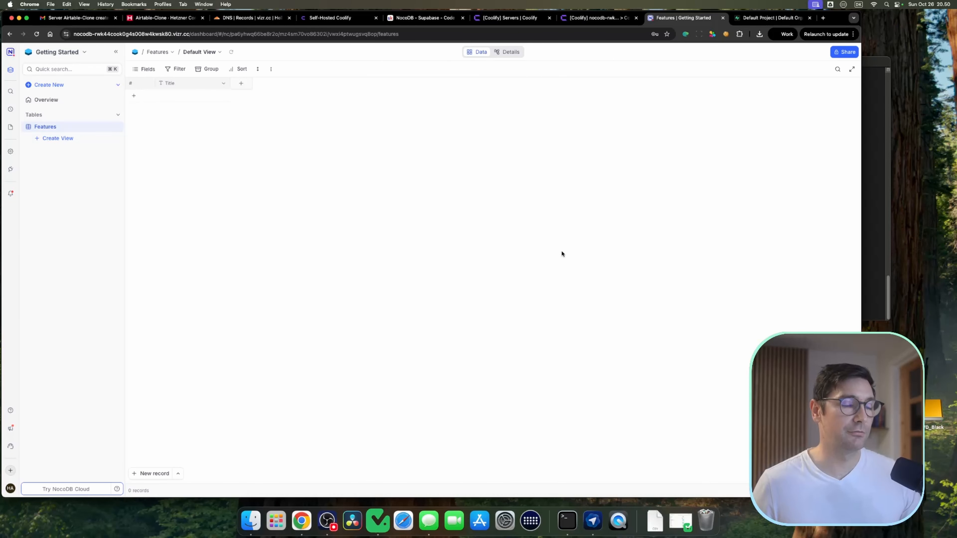
pyautogui.click(11, 152)
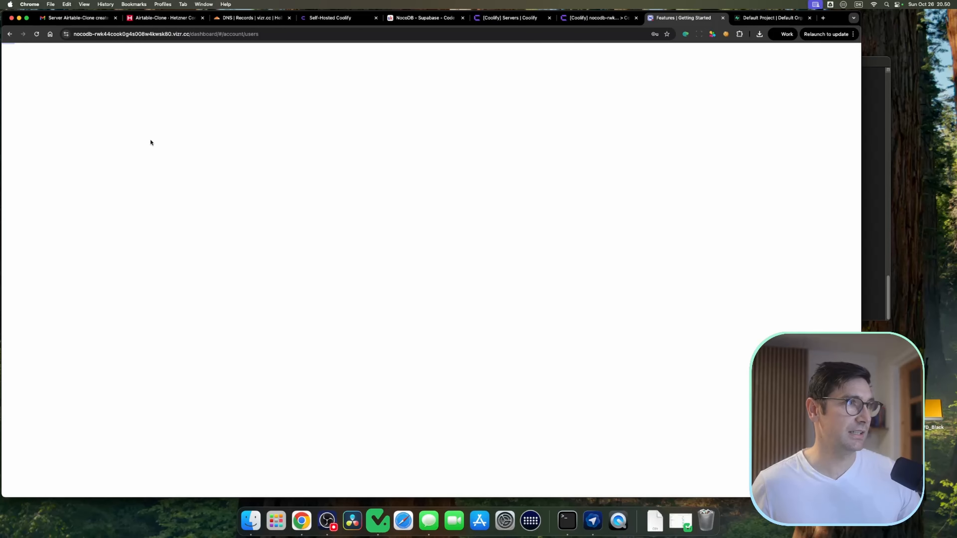
pyautogui.click(80, 83)
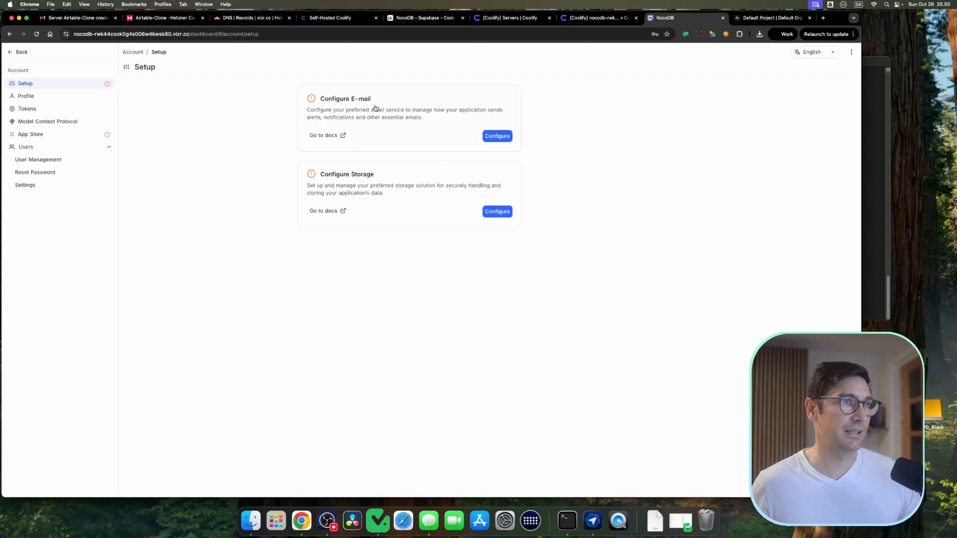
pyautogui.click(326, 99)
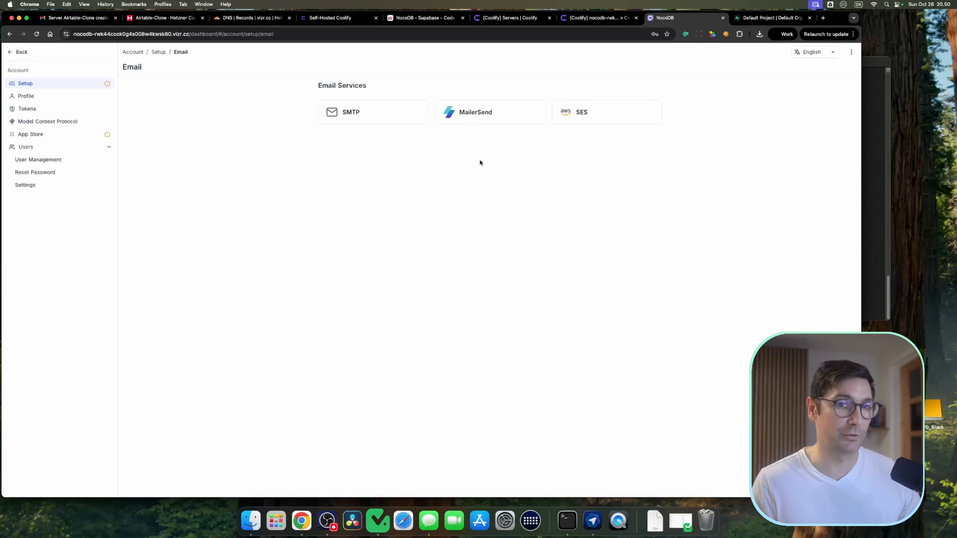
pyautogui.click(21, 52)
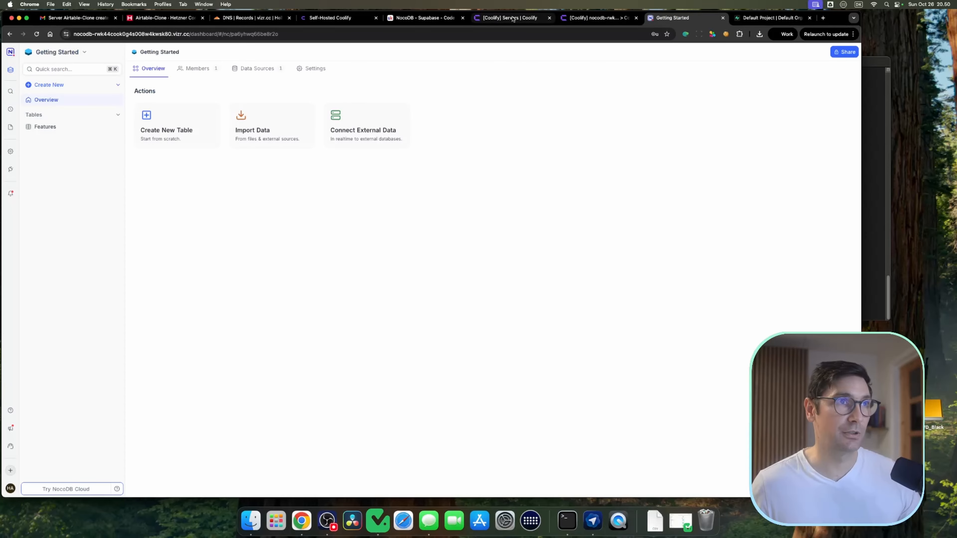
# Step: Review the Coolify instance settings and e-mail notification settings, then return to NocoDB
pyautogui.click(499, 19)
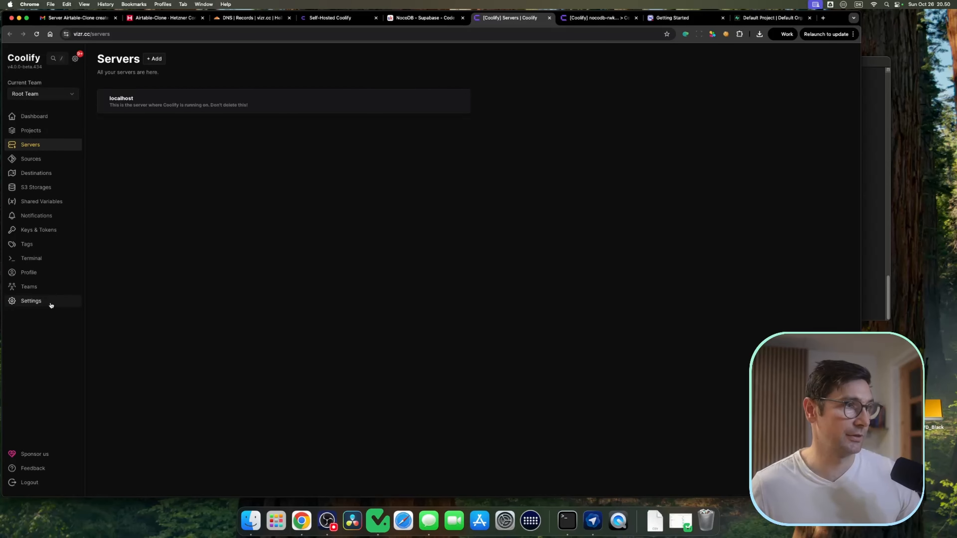
pyautogui.click(30, 301)
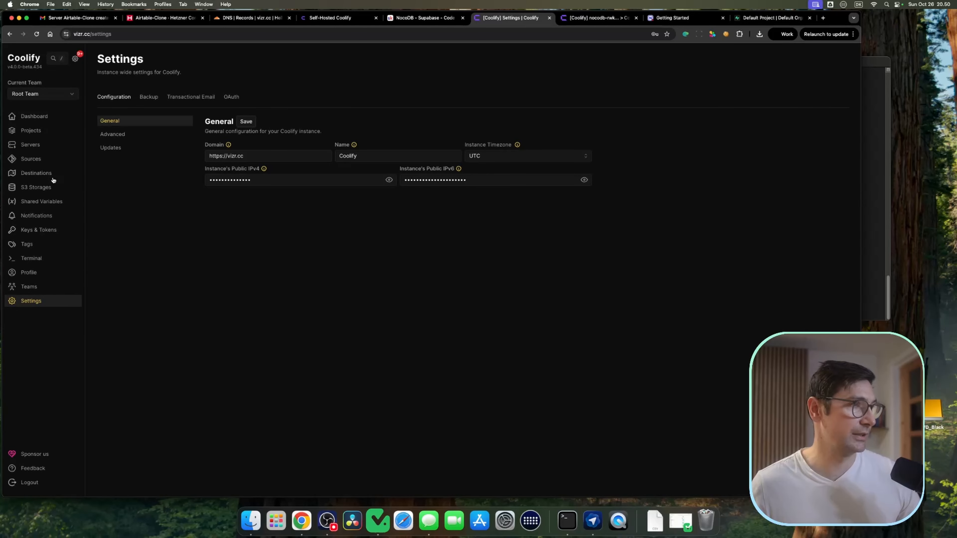
pyautogui.click(47, 215)
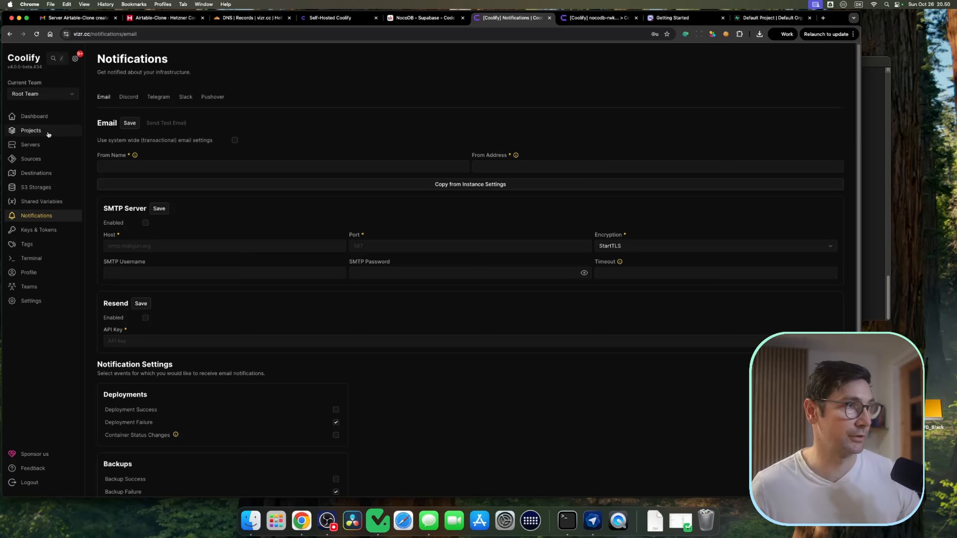
pyautogui.click(45, 144)
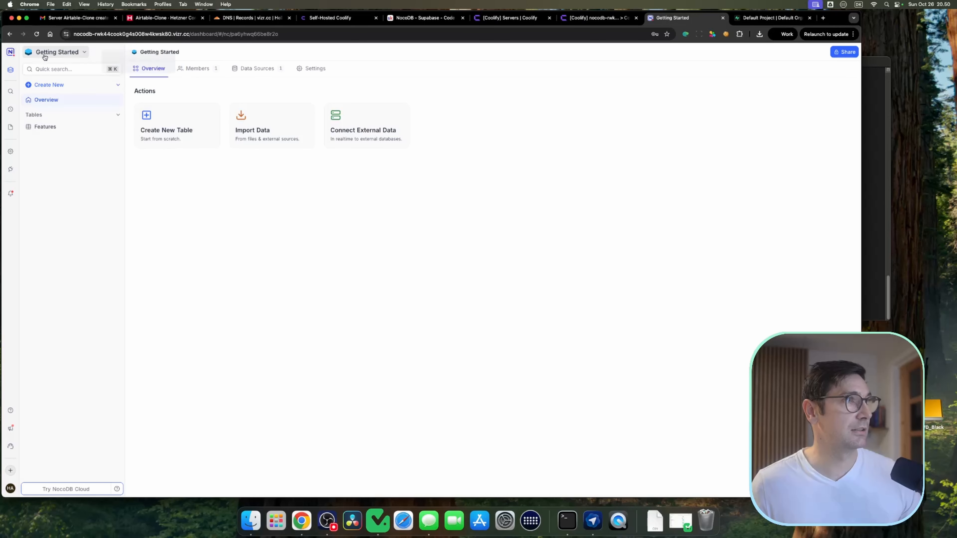
# Step: Delete the Getting Started base in NocoDB
pyautogui.click(84, 53)
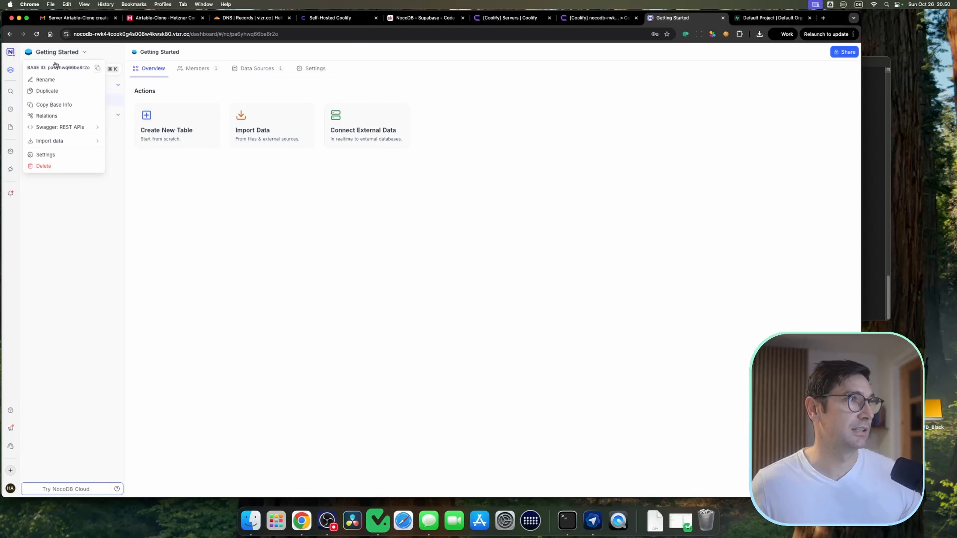
pyautogui.click(48, 167)
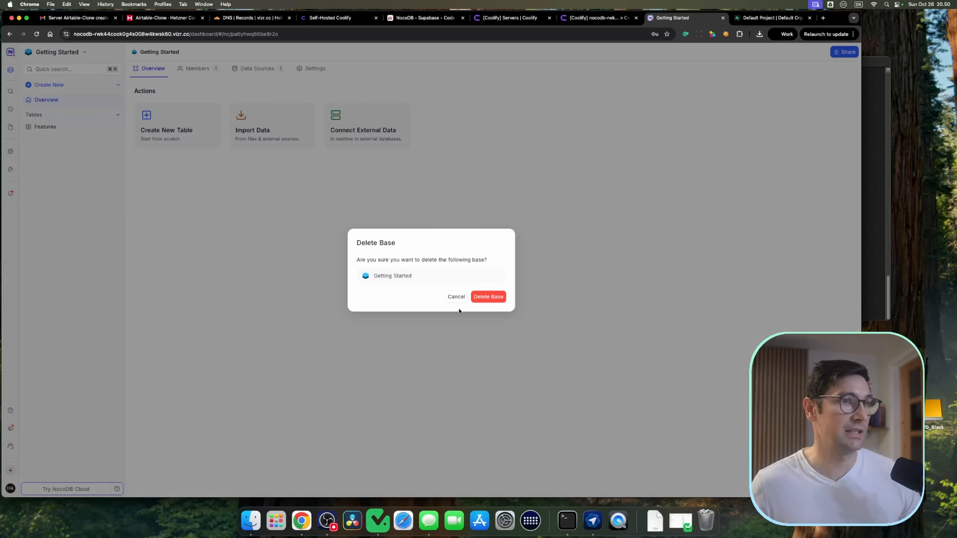
pyautogui.click(489, 297)
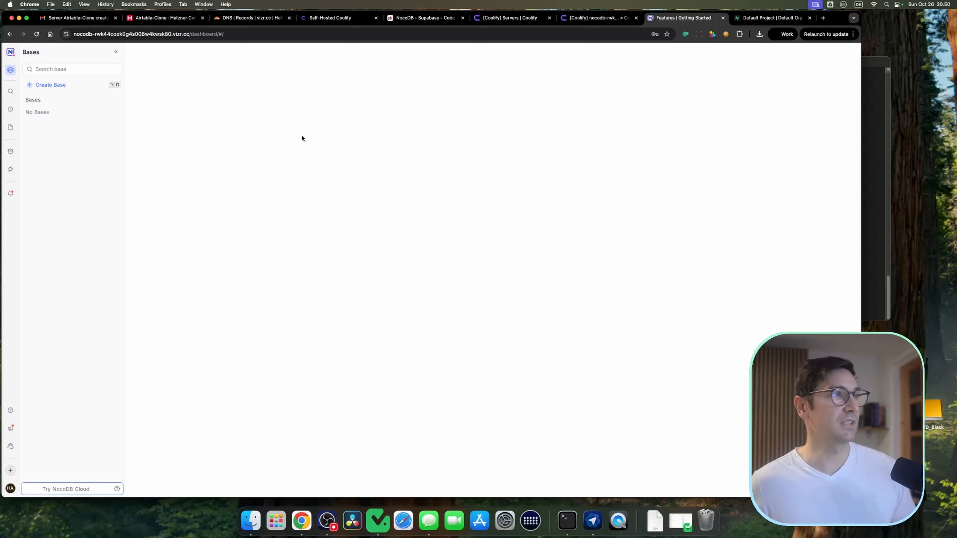
# Step: Create a new NocoDB base named Supabase
pyautogui.click(41, 87)
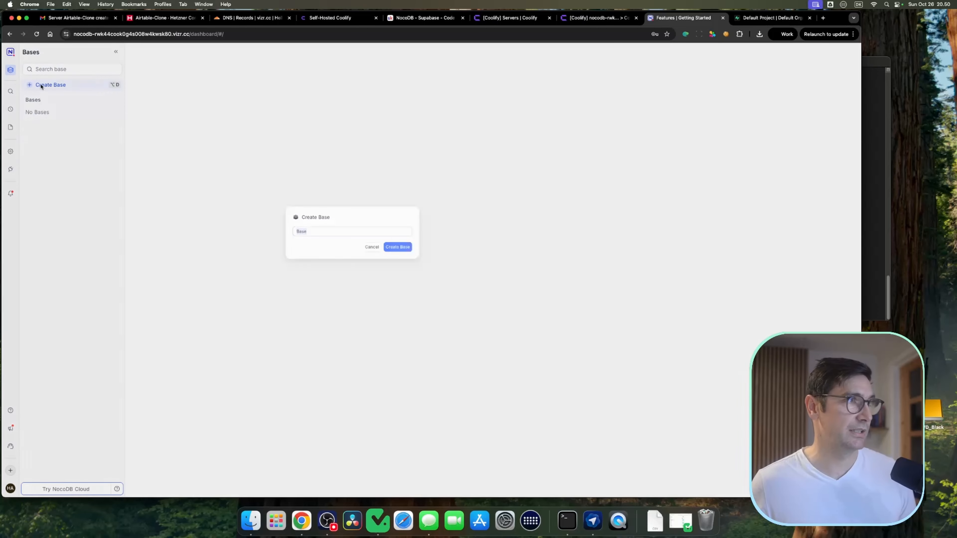
pyautogui.write('Sup')
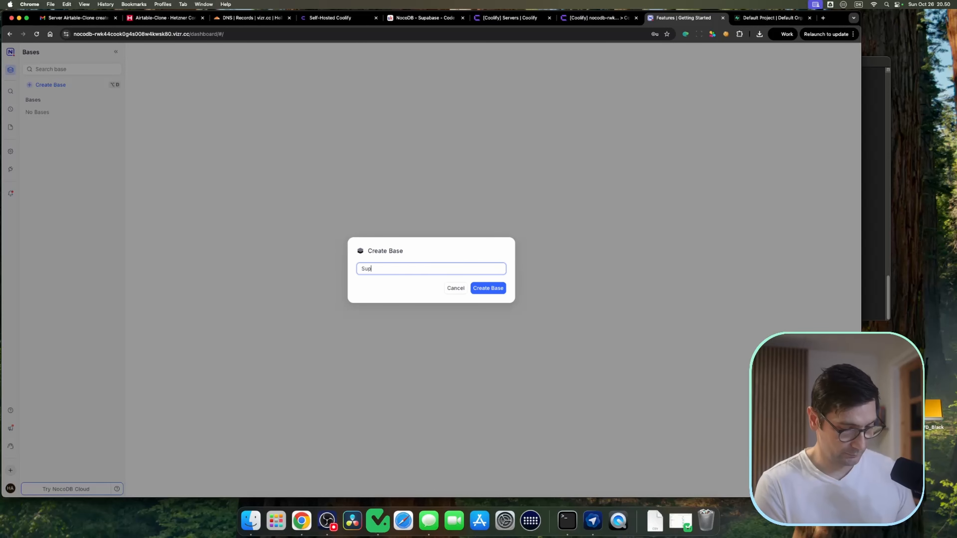
pyautogui.write('abase')
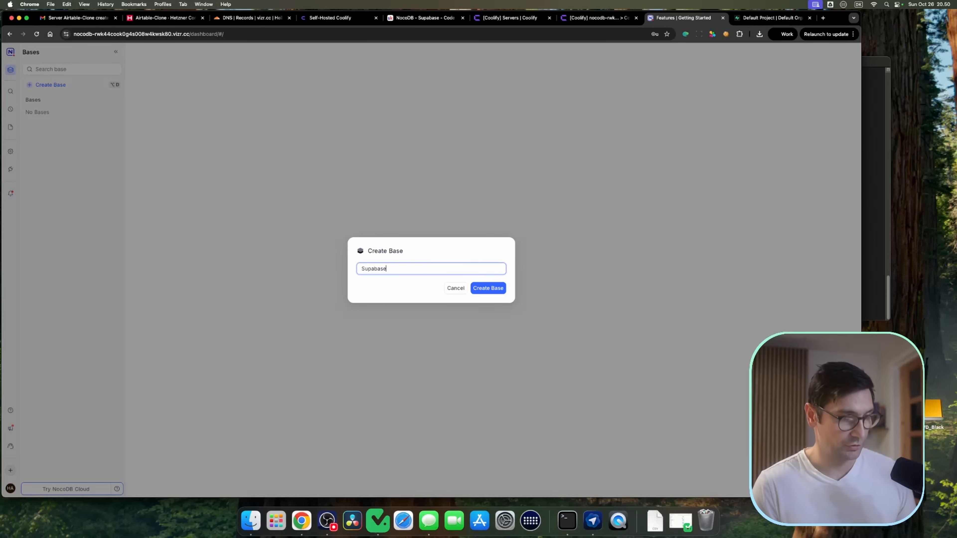
pyautogui.click(496, 289)
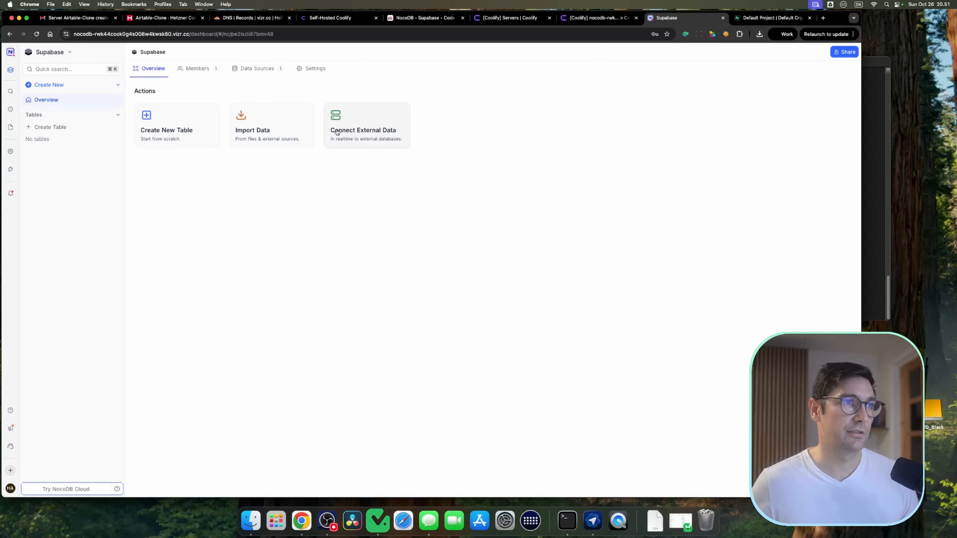
# Step: Add an external data source to the base and name it Supabase
pyautogui.click(375, 132)
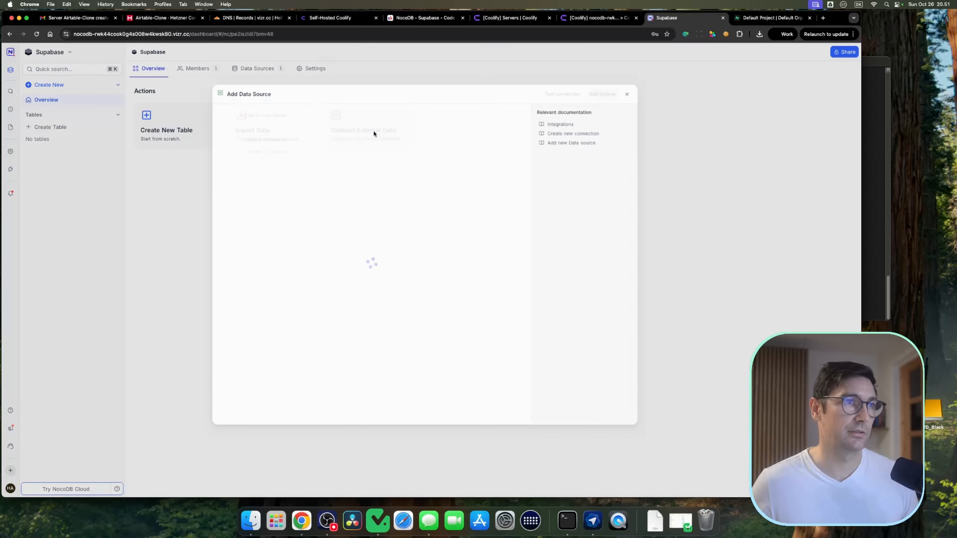
pyautogui.doubleClick(340, 121)
pyautogui.write('Supabase')
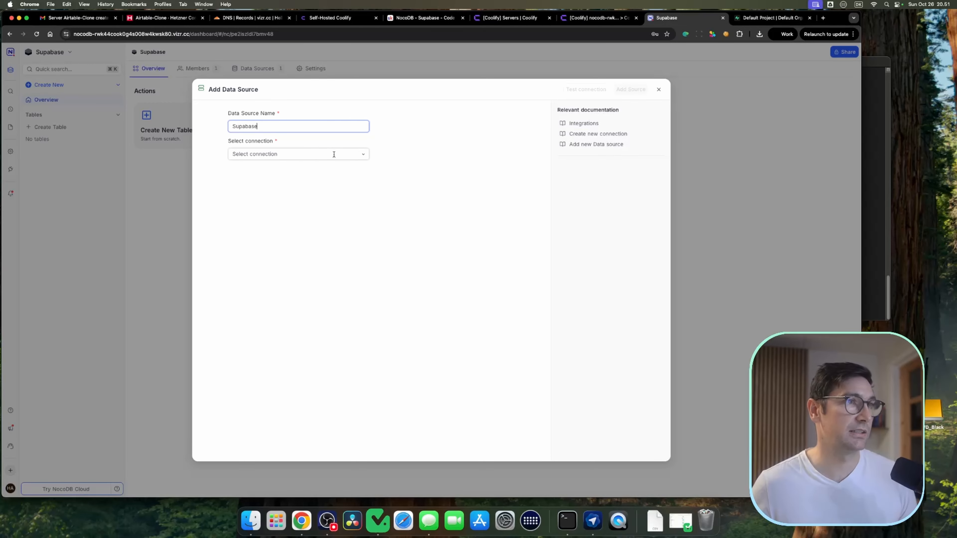
# Step: Create a new PostgreSQL connection for the Supabase data source
pyautogui.click(362, 153)
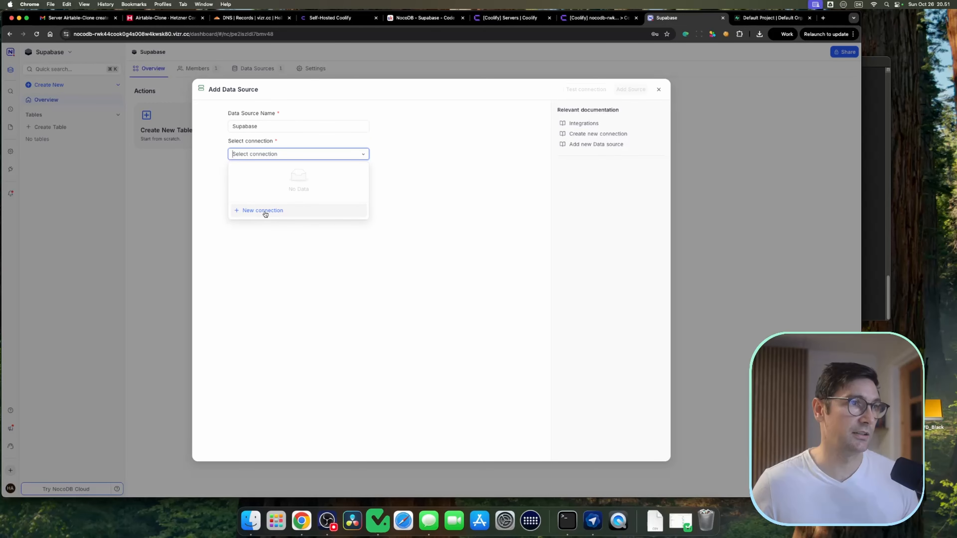
pyautogui.click(265, 214)
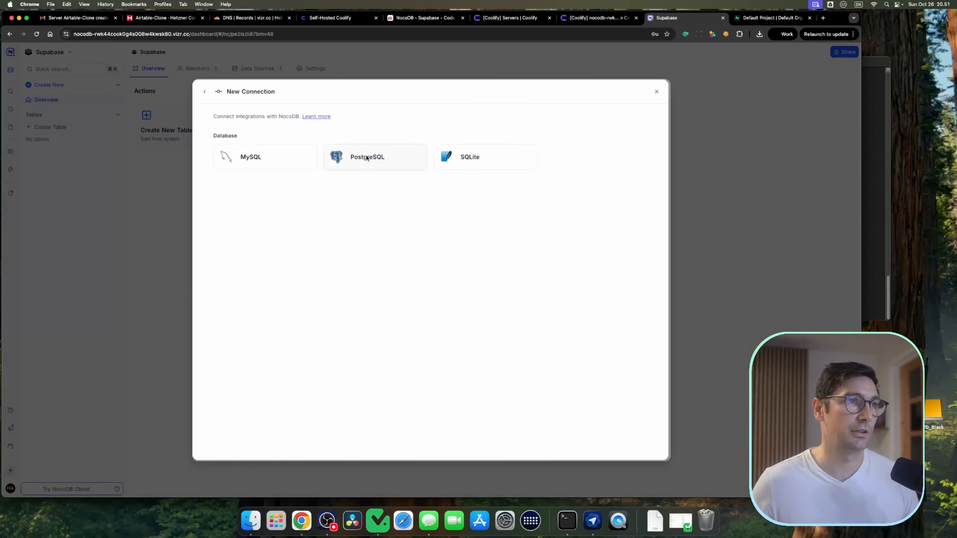
pyautogui.click(377, 157)
pyautogui.click(205, 91)
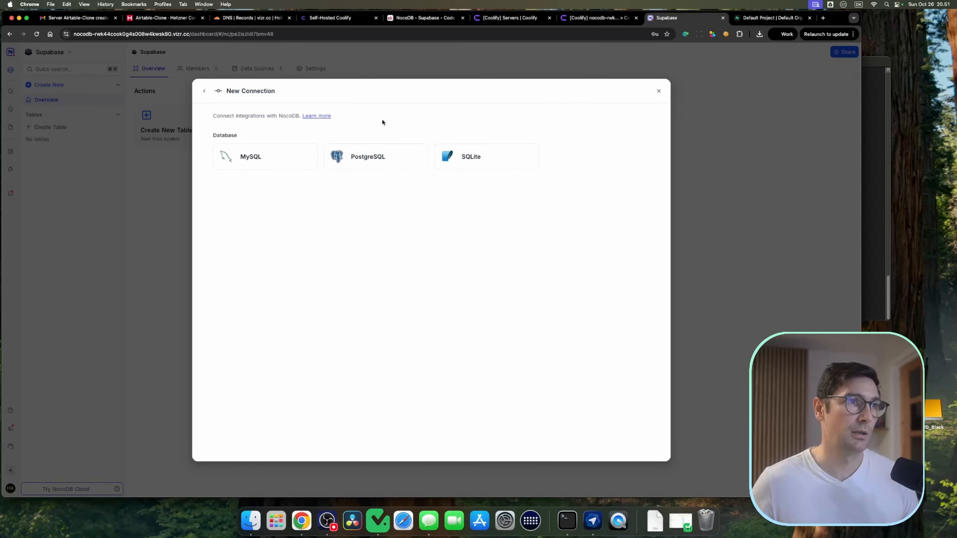
pyautogui.click(392, 158)
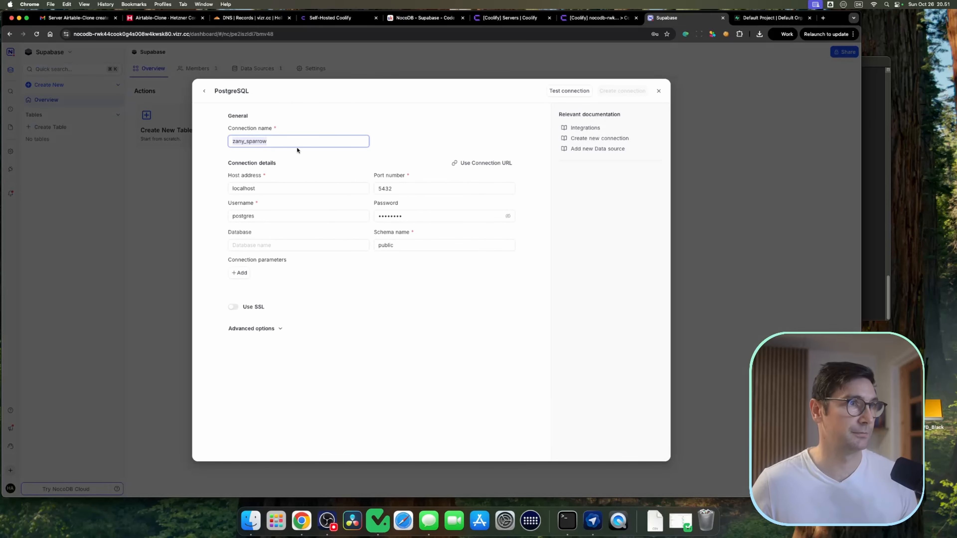
# Step: Name the PostgreSQL connection Supabase
pyautogui.write('Supab')
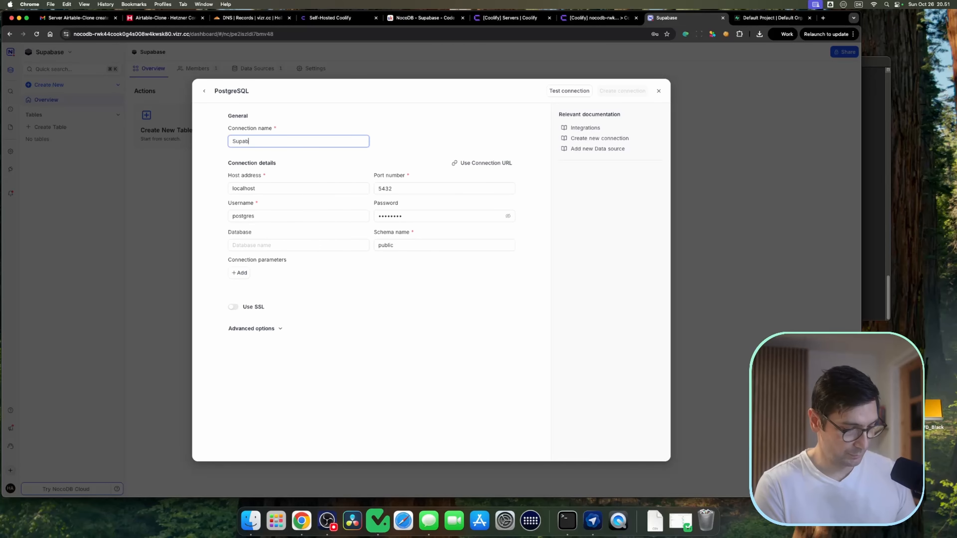
pyautogui.write('se')
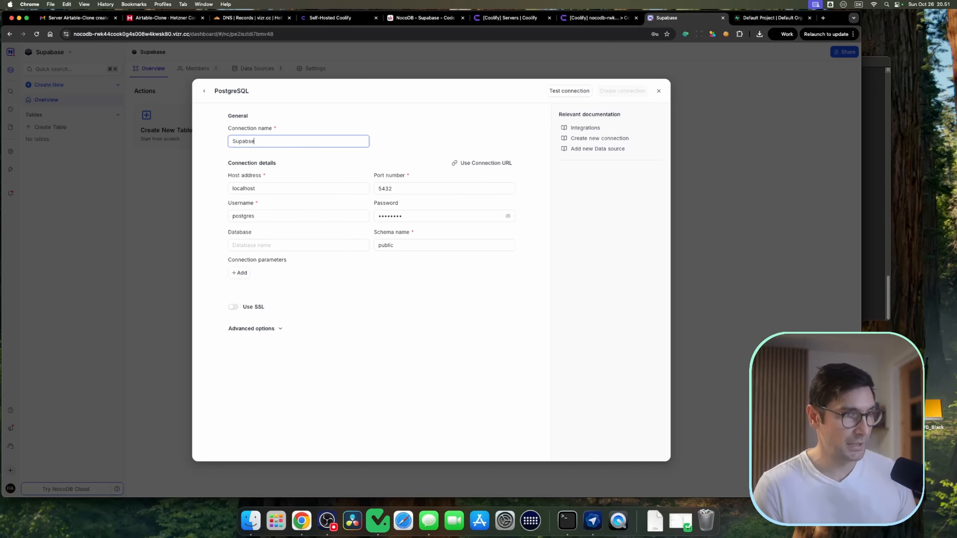
pyautogui.click(321, 168)
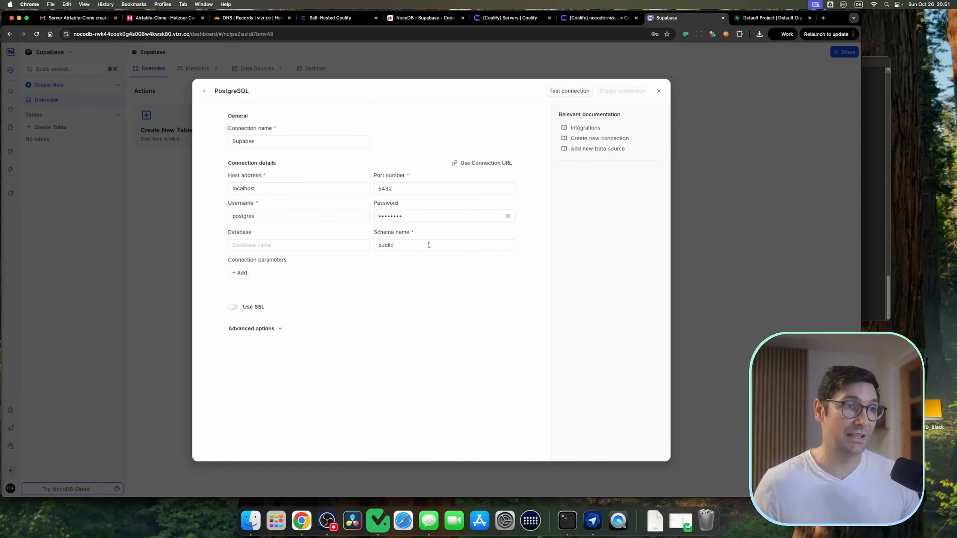
# Step: Open the Supabase Db service settings in Coolify and set its public port to 5432
pyautogui.click(301, 188)
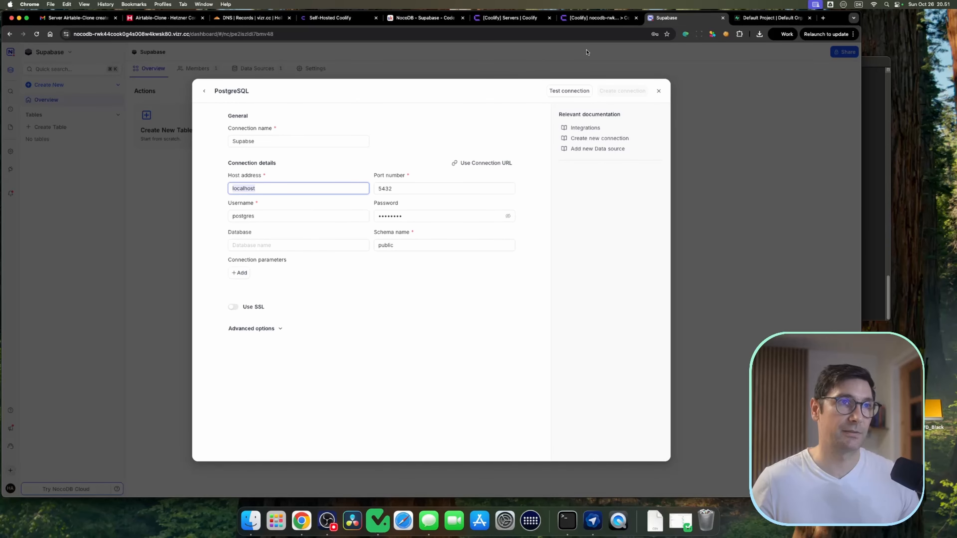
pyautogui.click(596, 19)
pyautogui.click(155, 74)
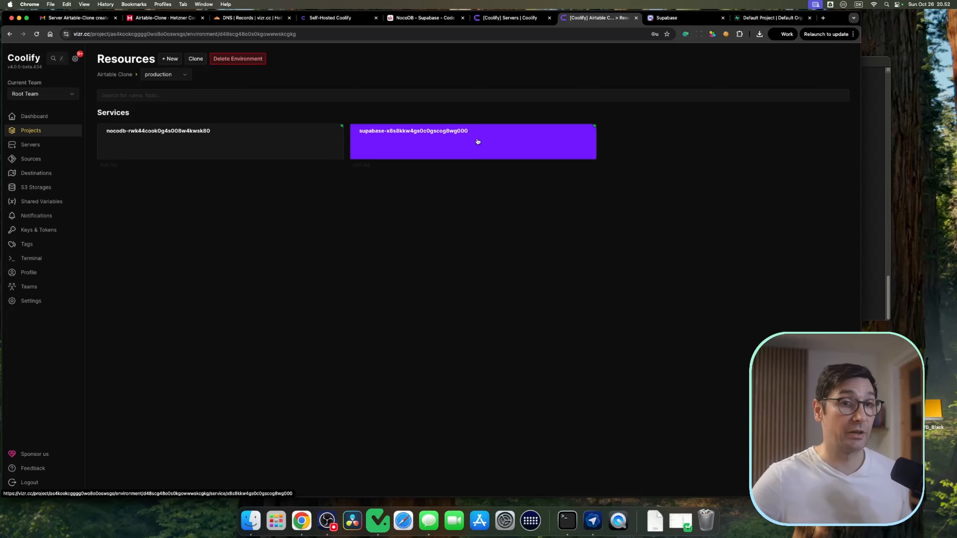
pyautogui.click(490, 143)
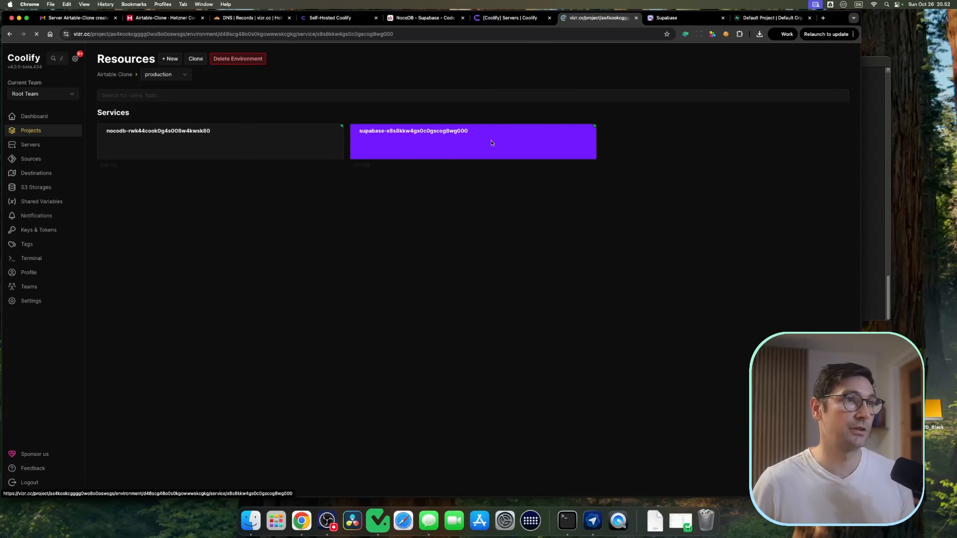
pyautogui.scroll(-8, 572, 196)
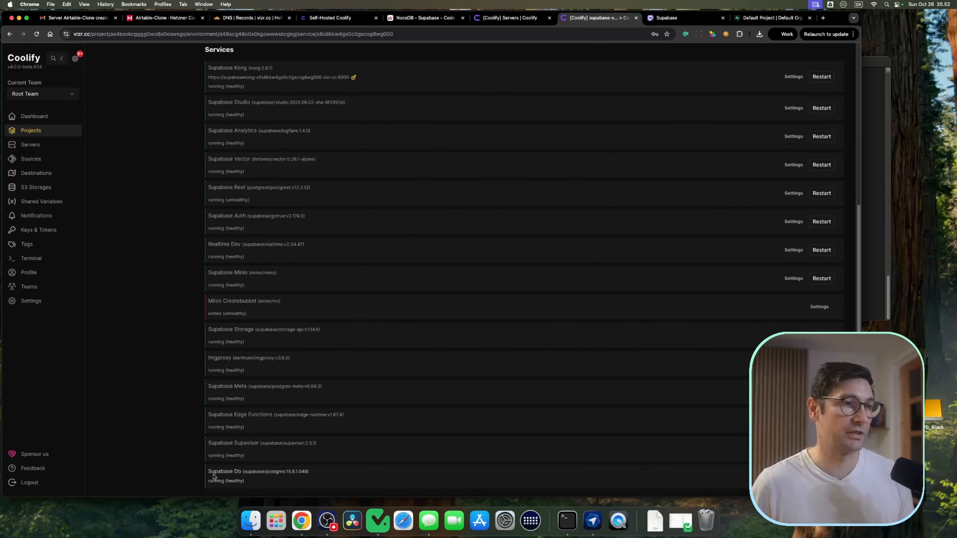
pyautogui.click(242, 476)
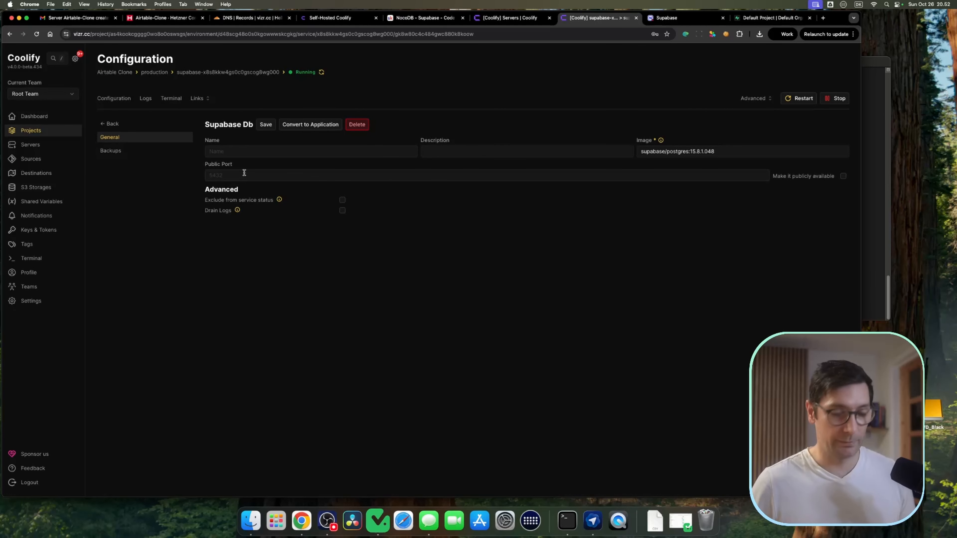
pyautogui.click(244, 174)
pyautogui.write('5432')
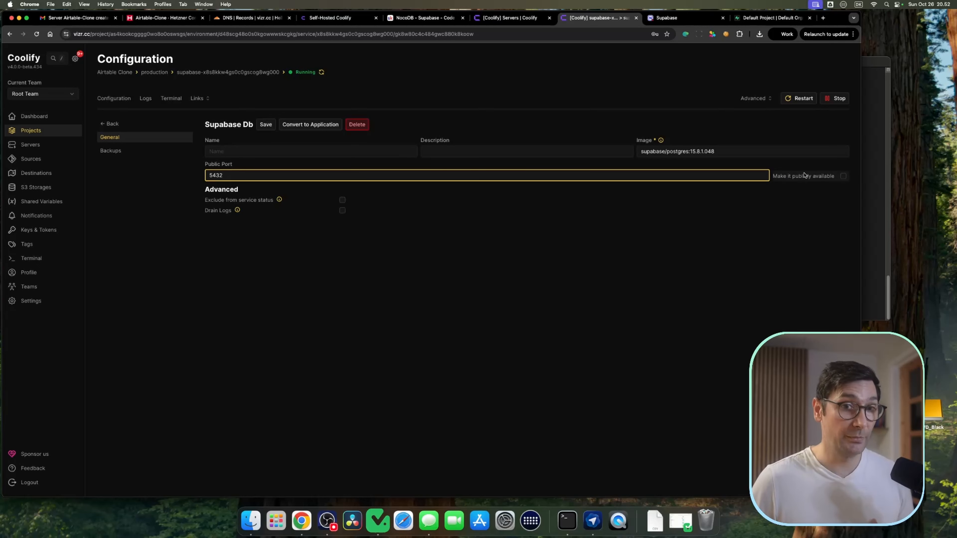
# Step: Copy the direct connection string from Supabase's Connect dialog and paste it into NocoDB's connection URL import box
pyautogui.click(765, 18)
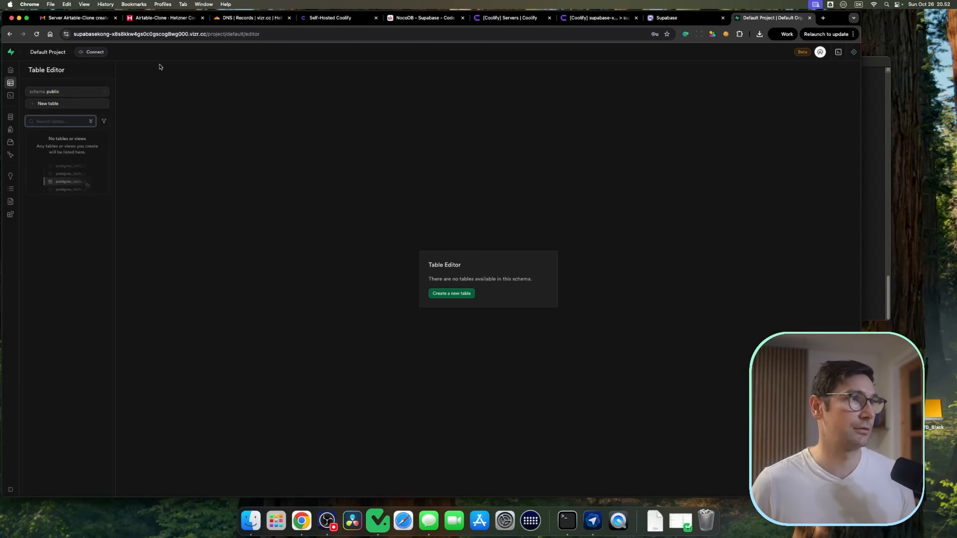
pyautogui.click(90, 52)
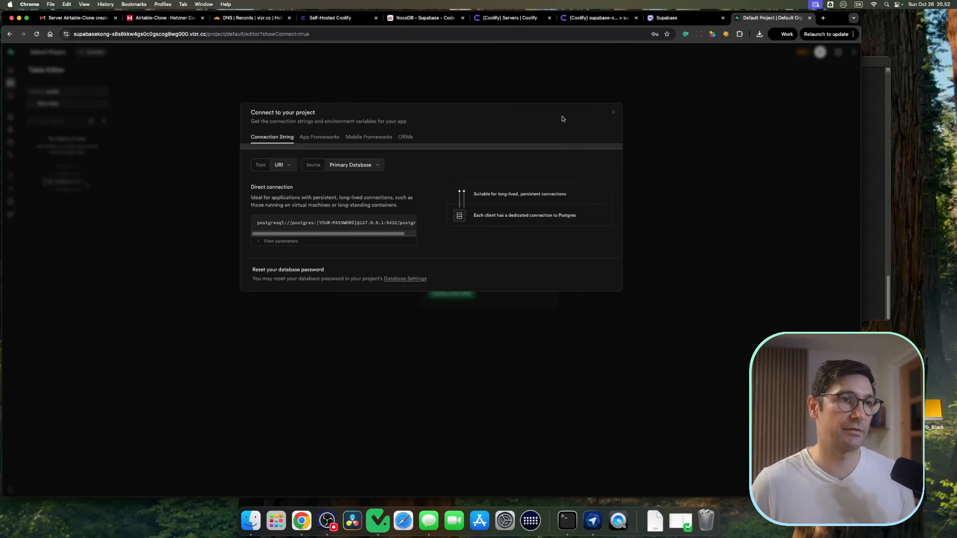
pyautogui.click(672, 18)
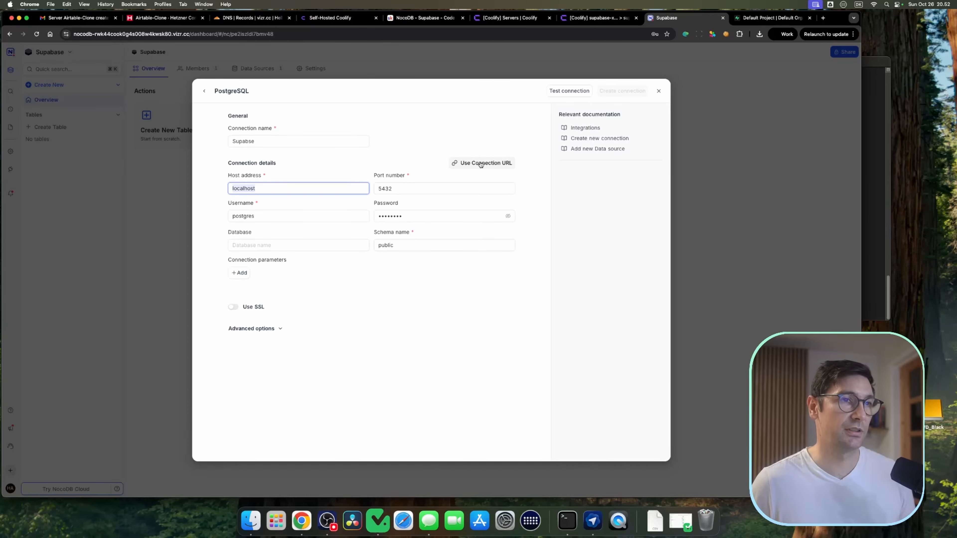
pyautogui.click(480, 163)
pyautogui.press('super+v')
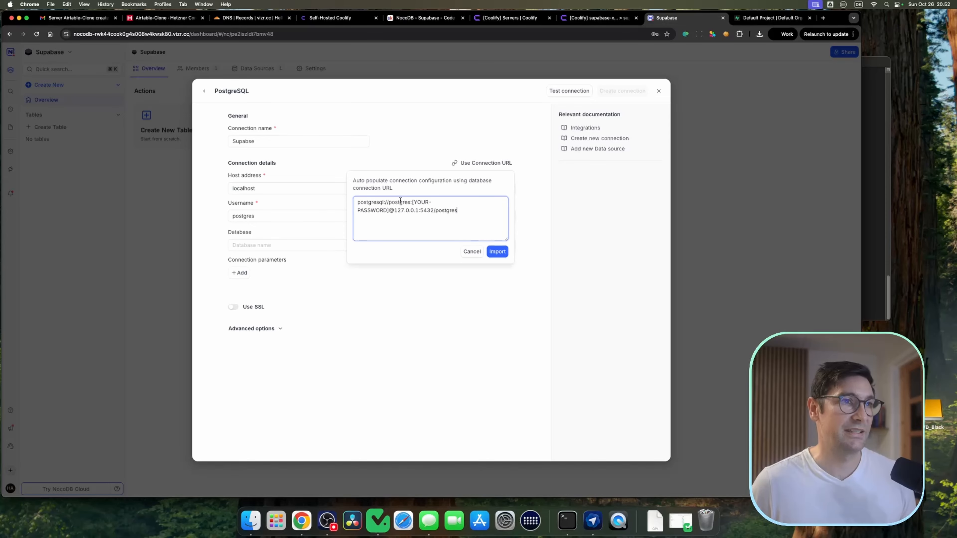
# Step: Replace the host in the connection URL with the server IP 135.181.195.26 from the Hetzner console
pyautogui.click(162, 18)
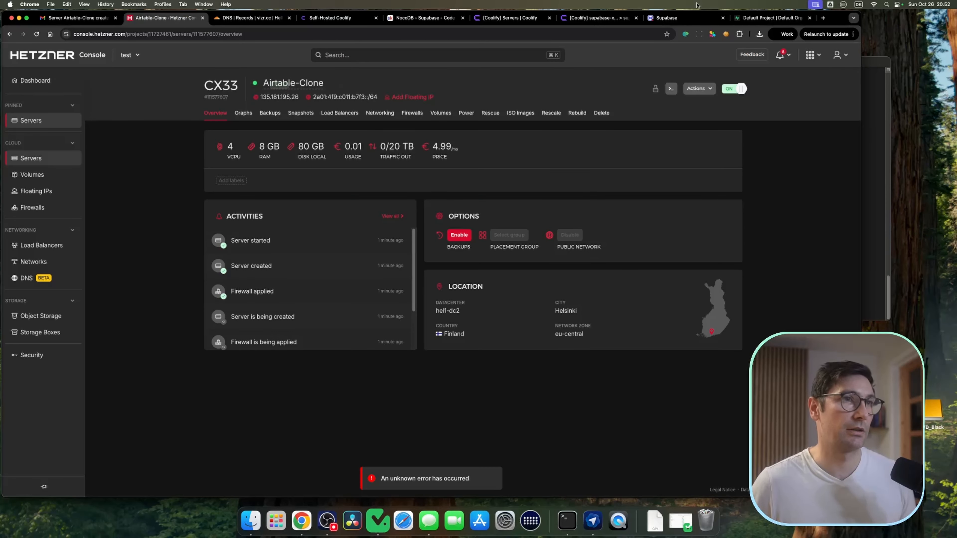
pyautogui.click(758, 19)
pyautogui.hotkey('ctrl', 'shift', 'Tab')
pyautogui.moveTo(418, 210); pyautogui.dragTo(397, 210)
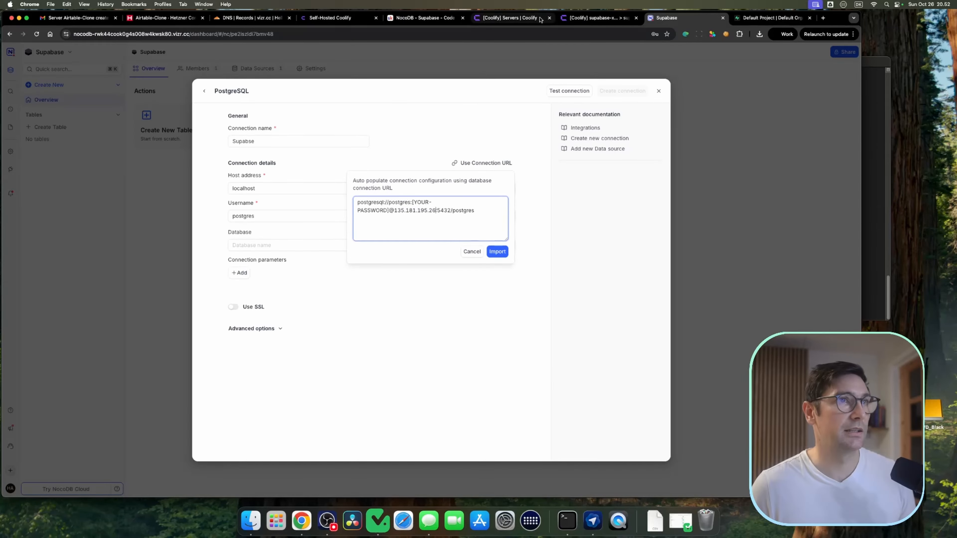
# Step: Copy the PostgreSQL password from the Supabase service configuration in Coolify and paste it over the URL's password placeholder
pyautogui.click(595, 18)
pyautogui.click(109, 123)
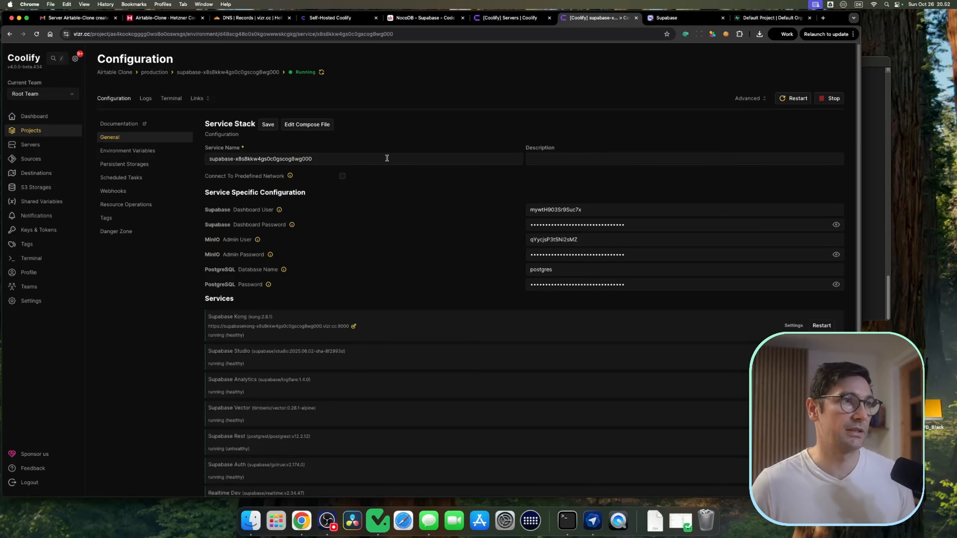
pyautogui.moveTo(270, 287)
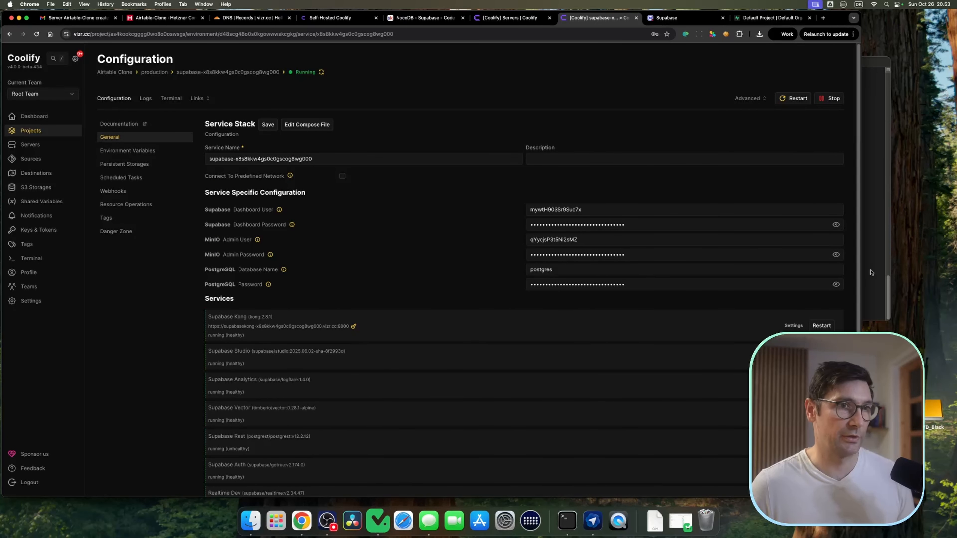
pyautogui.click(836, 285)
pyautogui.doubleClick(582, 284)
pyautogui.press('super+c')
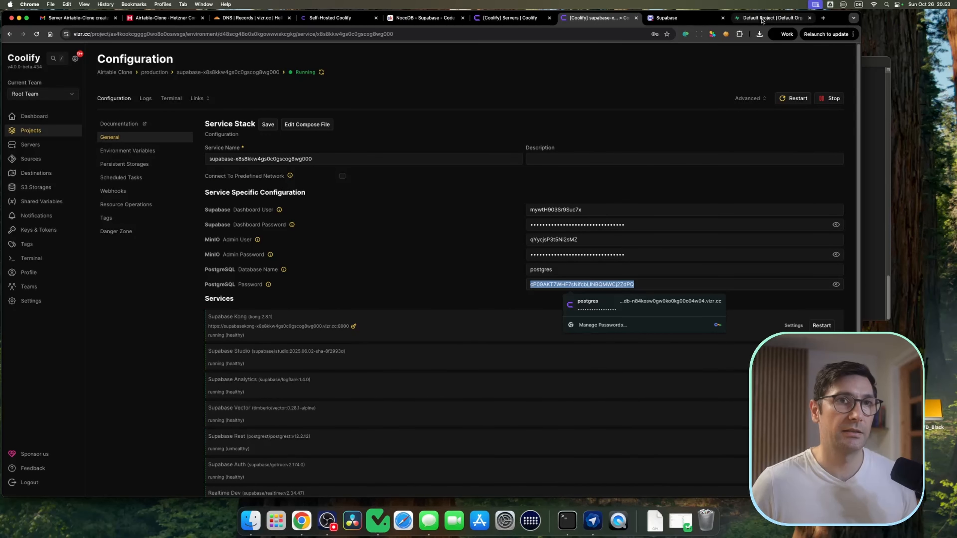
pyautogui.click(670, 17)
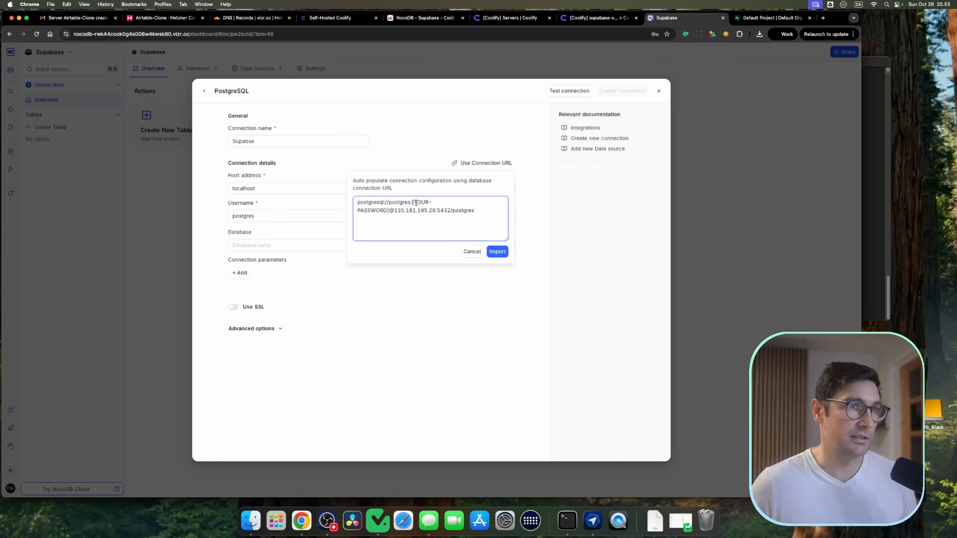
pyautogui.moveTo(413, 203); pyautogui.dragTo(393, 206)
pyautogui.press('super+v')
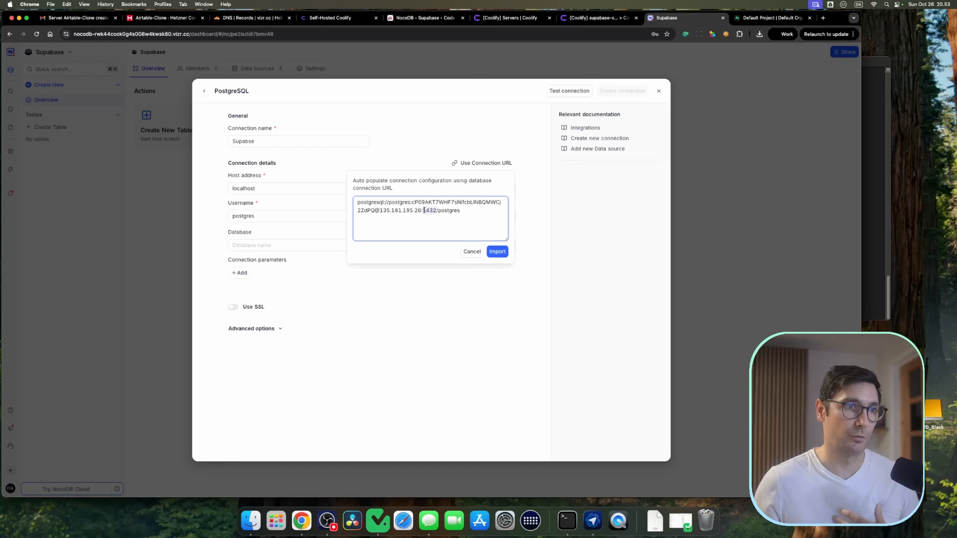
# Step: Import the edited connection URL into the connection form
pyautogui.moveTo(425, 210); pyautogui.dragTo(384, 212)
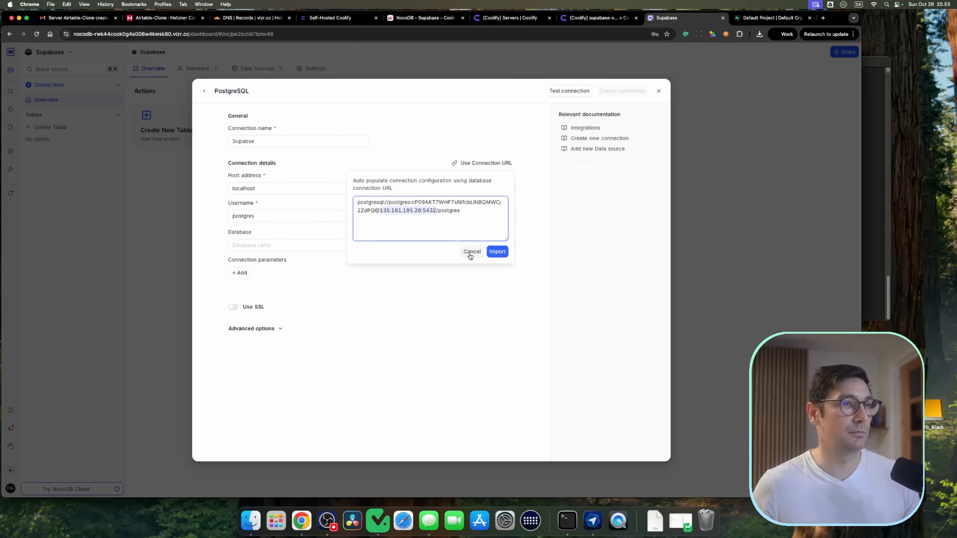
pyautogui.click(497, 251)
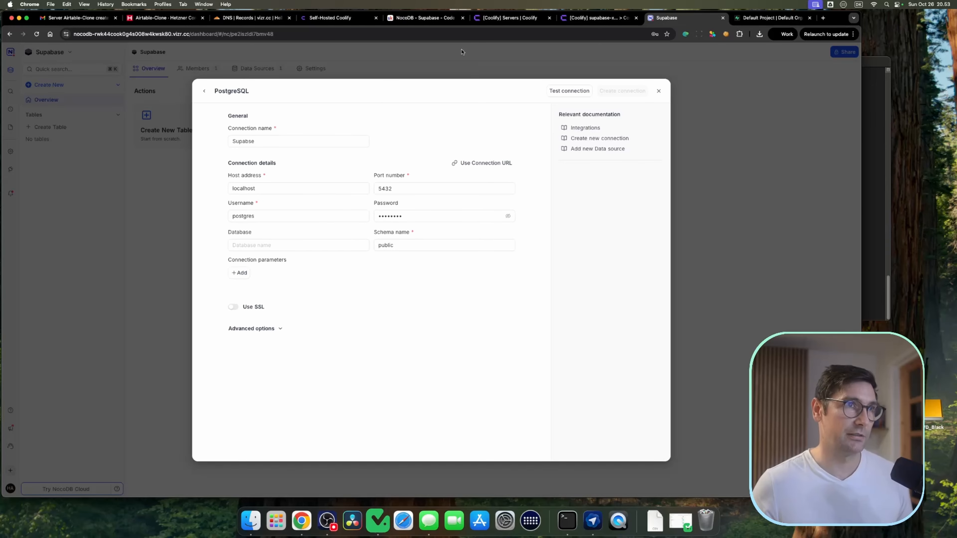
# Step: Copy the network-connection script from the course page and run it in the localhost server's terminal in Coolify
pyautogui.click(426, 17)
pyautogui.scroll(-5, 379, 138)
pyautogui.moveTo(377, 137); pyautogui.dragTo(501, 397)
pyautogui.scroll(-5, 436, 152)
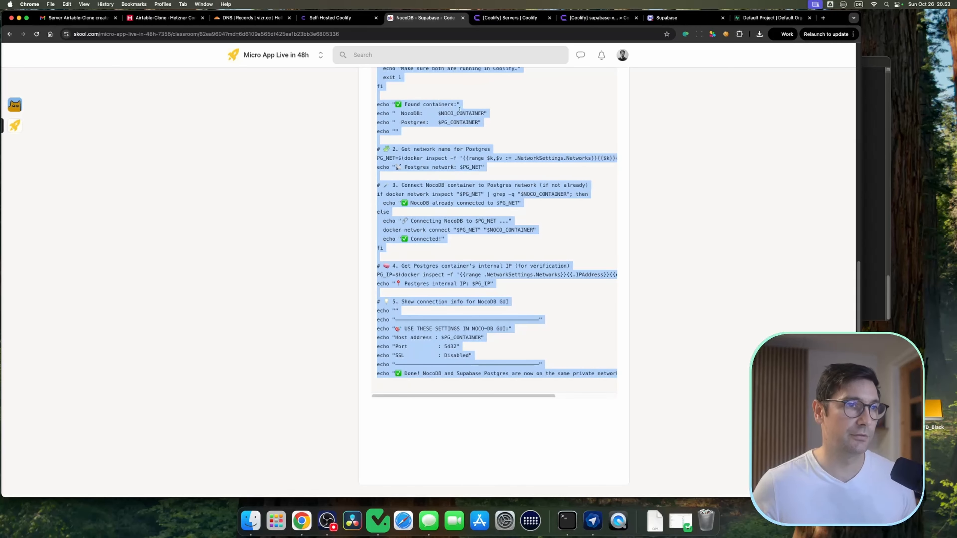
pyautogui.click(500, 20)
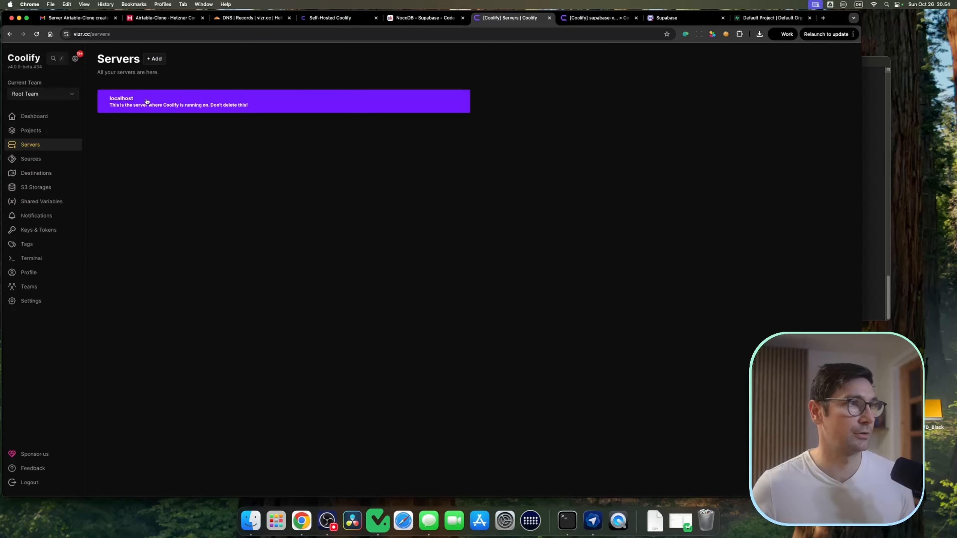
pyautogui.click(207, 99)
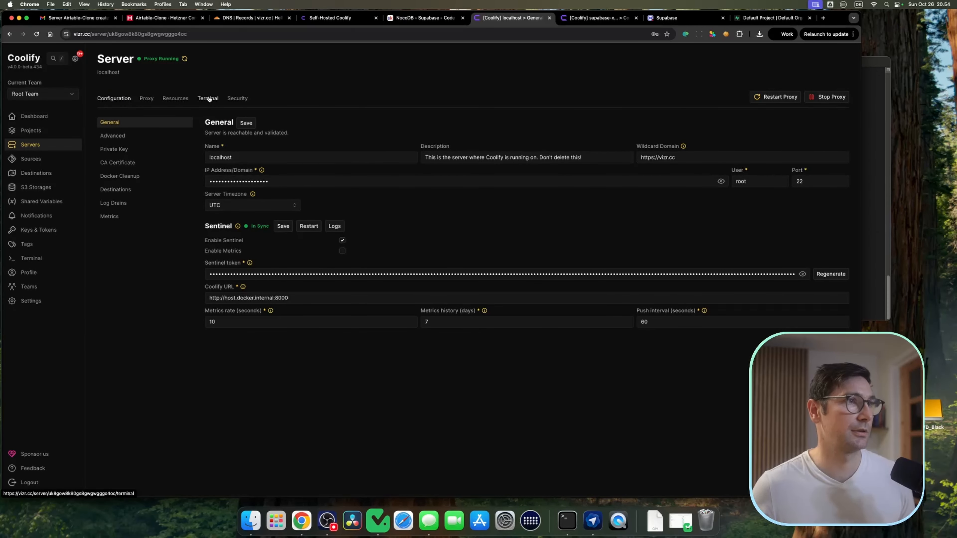
pyautogui.click(207, 99)
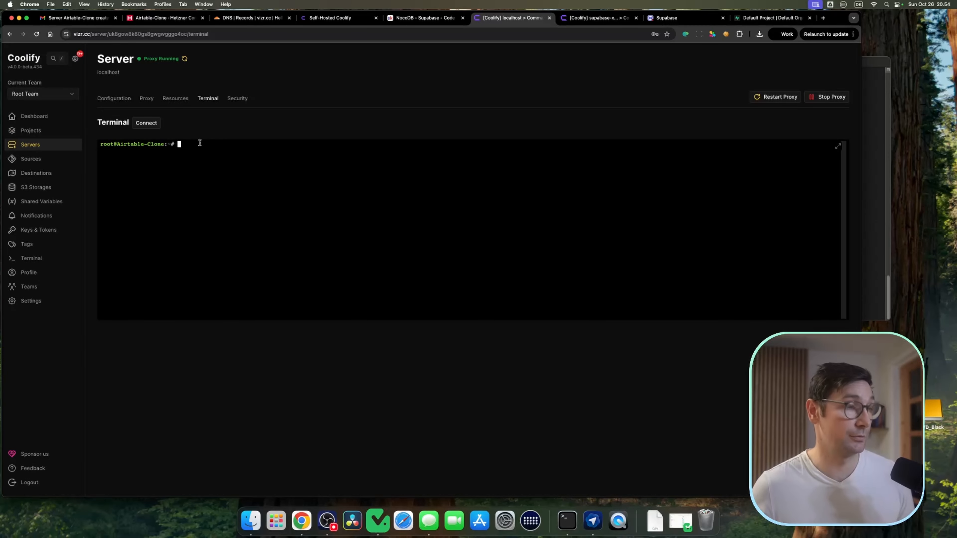
pyautogui.press('super+v')
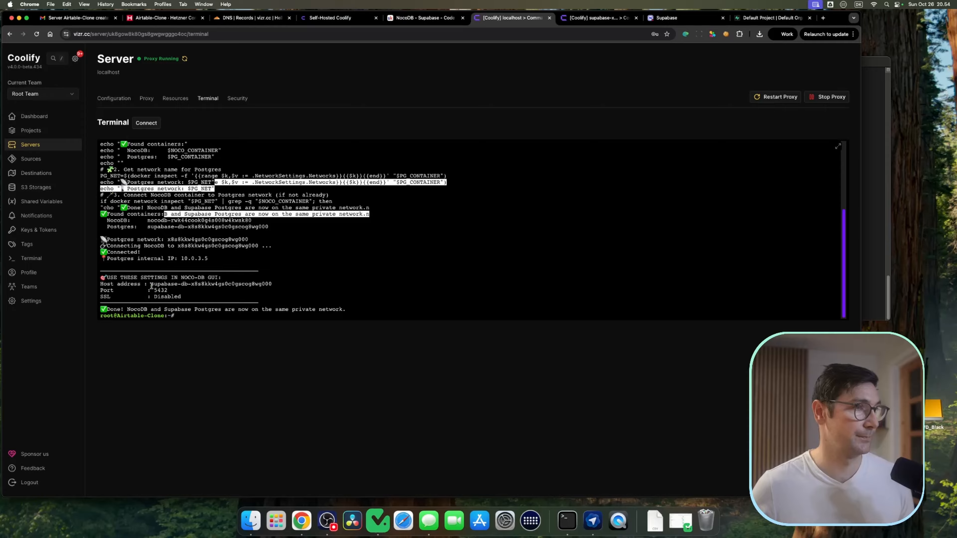
# Step: Copy the Postgres host address from the script output and set it as the connection's host address
pyautogui.moveTo(110, 283); pyautogui.dragTo(272, 283)
pyautogui.press('super+c')
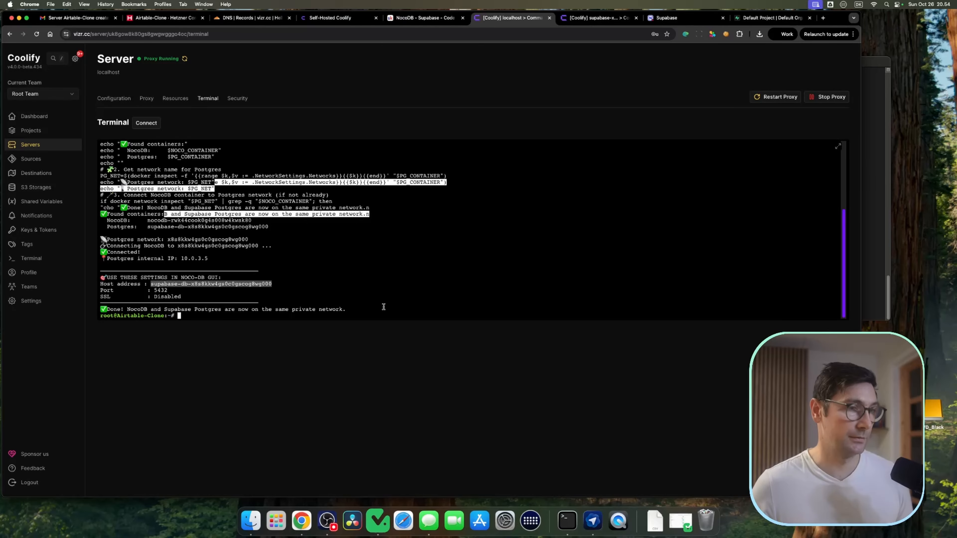
pyautogui.click(681, 19)
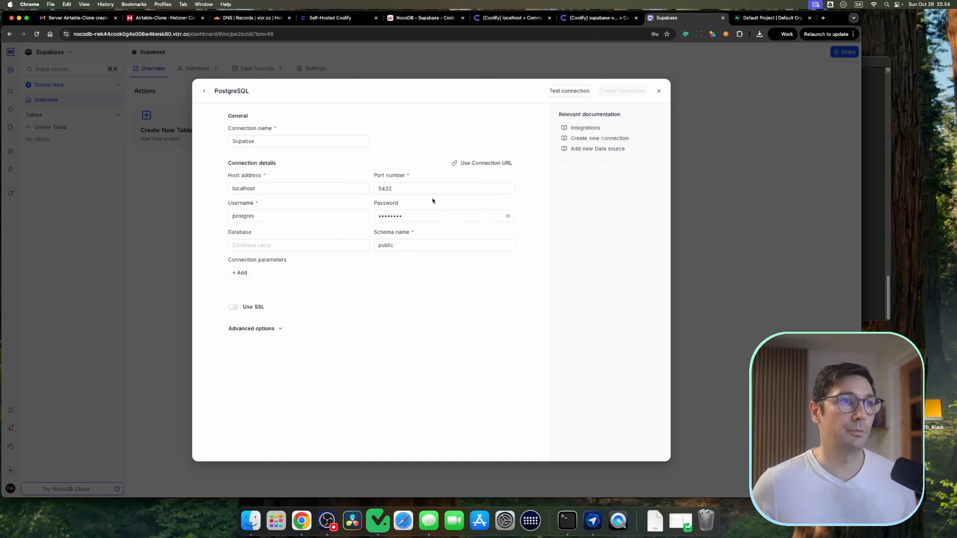
pyautogui.doubleClick(283, 188)
pyautogui.press('super+v')
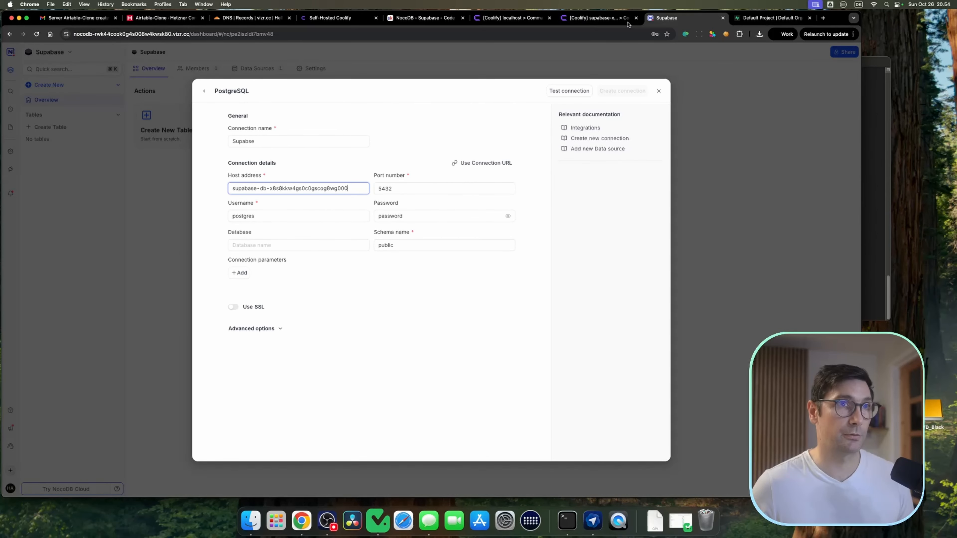
# Step: Copy the PostgreSQL password from the Supabase service in Coolify and paste it into the connection's password field
pyautogui.click(599, 18)
pyautogui.click(597, 285)
pyautogui.doubleClick(598, 285)
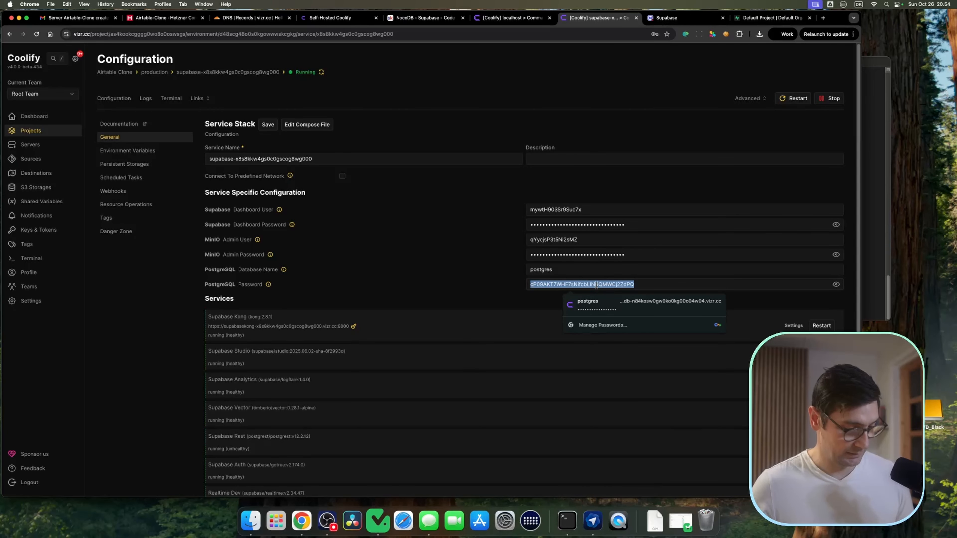
pyautogui.click(225, 285)
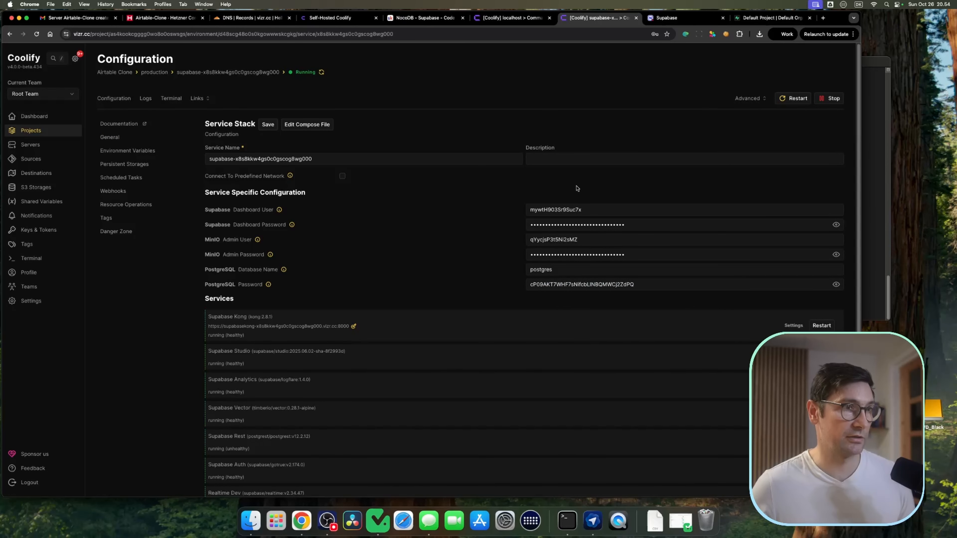
pyautogui.click(666, 17)
pyautogui.press('super+v')
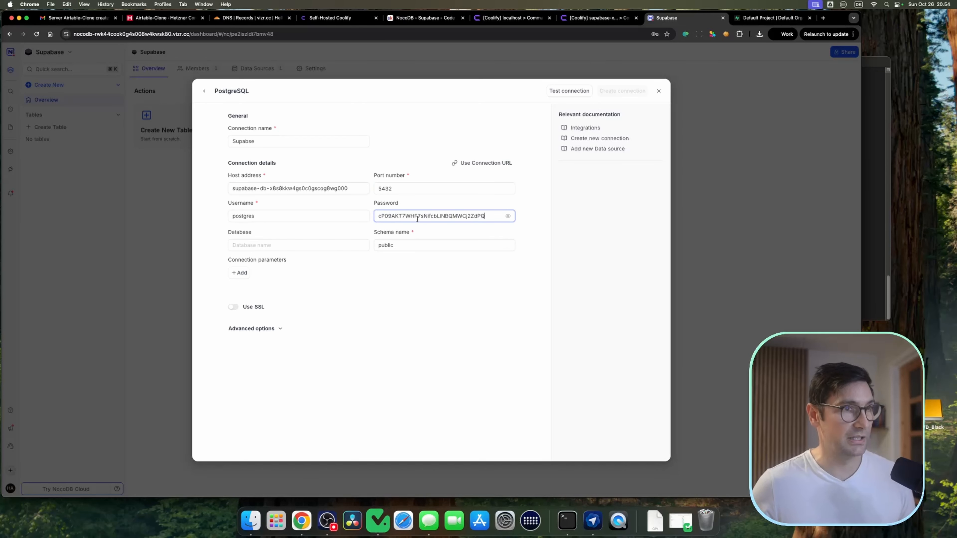
# Step: Set the connection's database name to postgres, copied from the username
pyautogui.doubleClick(244, 216)
pyautogui.press('super+c')
pyautogui.click(254, 243)
pyautogui.press('super+v')
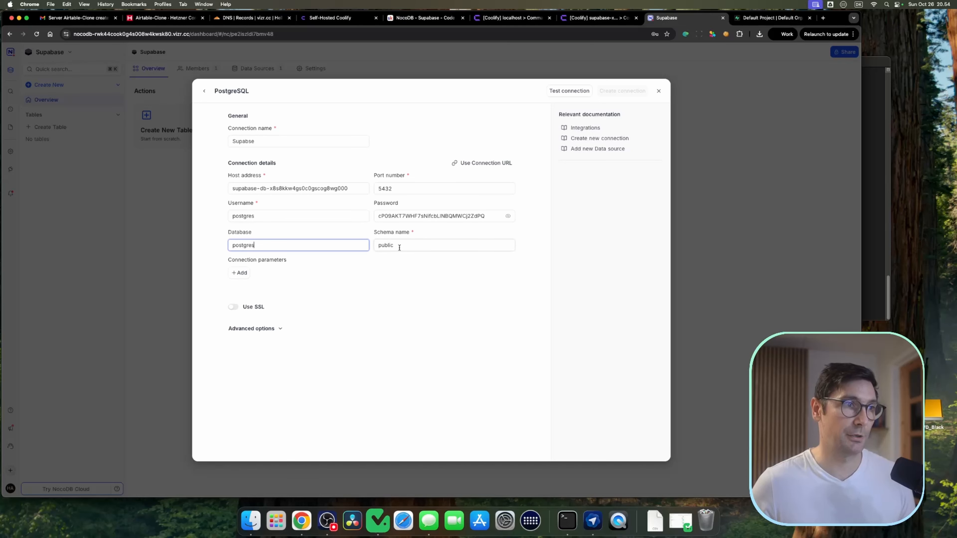
# Step: Switch Use SSL on and back off
pyautogui.click(234, 308)
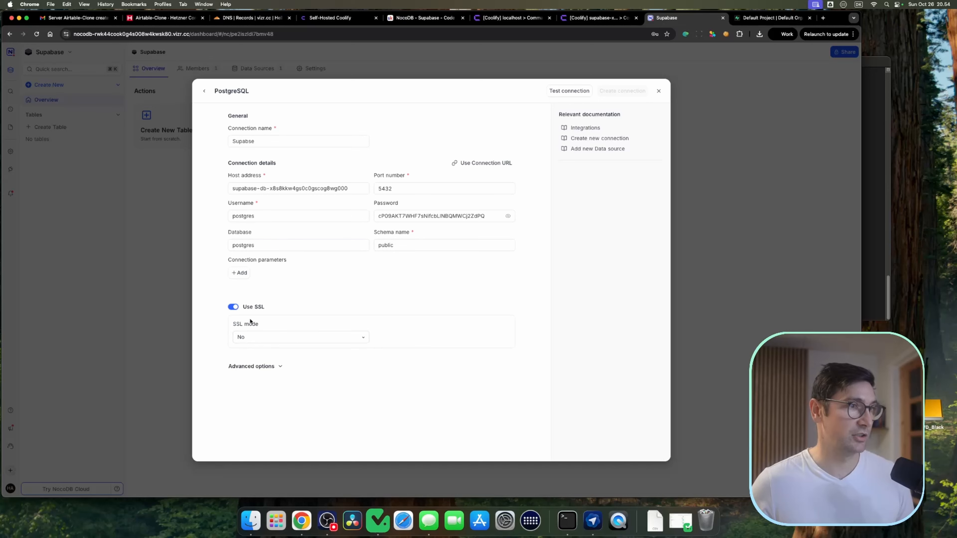
pyautogui.click(235, 307)
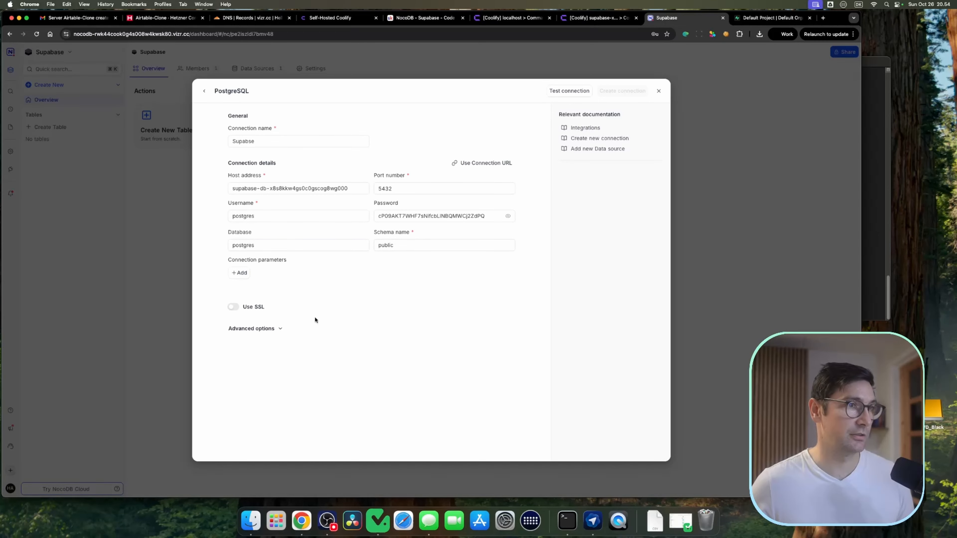
# Step: Test the PostgreSQL connection and create it
pyautogui.click(571, 94)
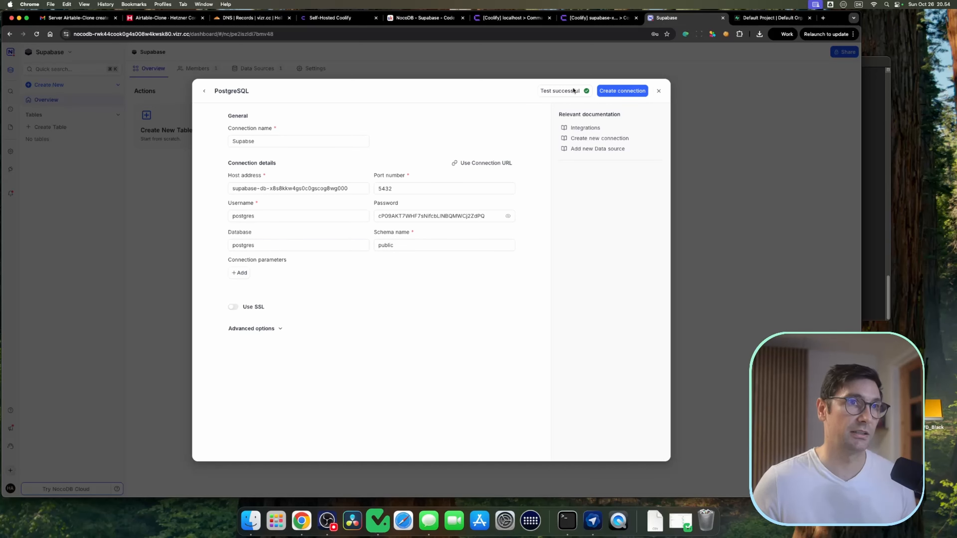
pyautogui.click(626, 92)
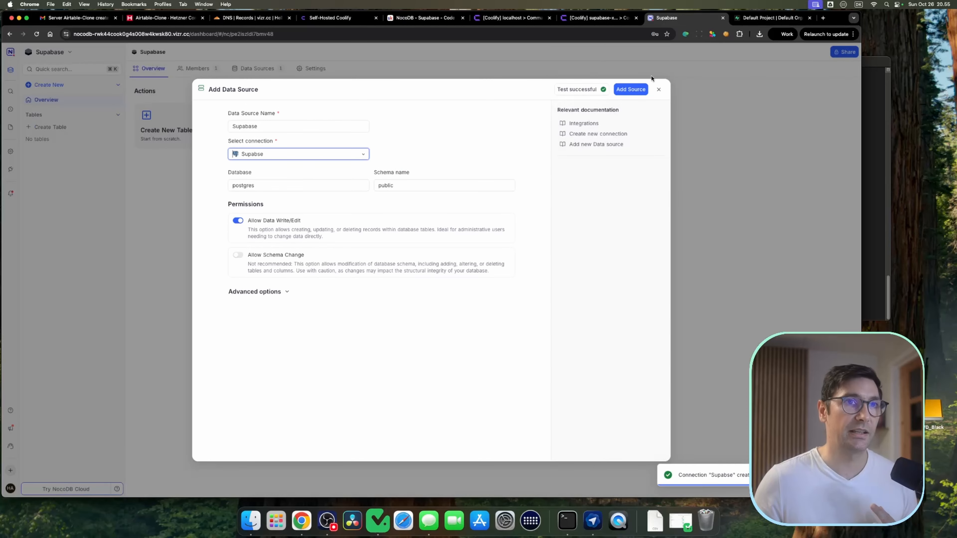
# Step: Enable Allow Schema Change for the Supabase data source and add the source
pyautogui.click(237, 257)
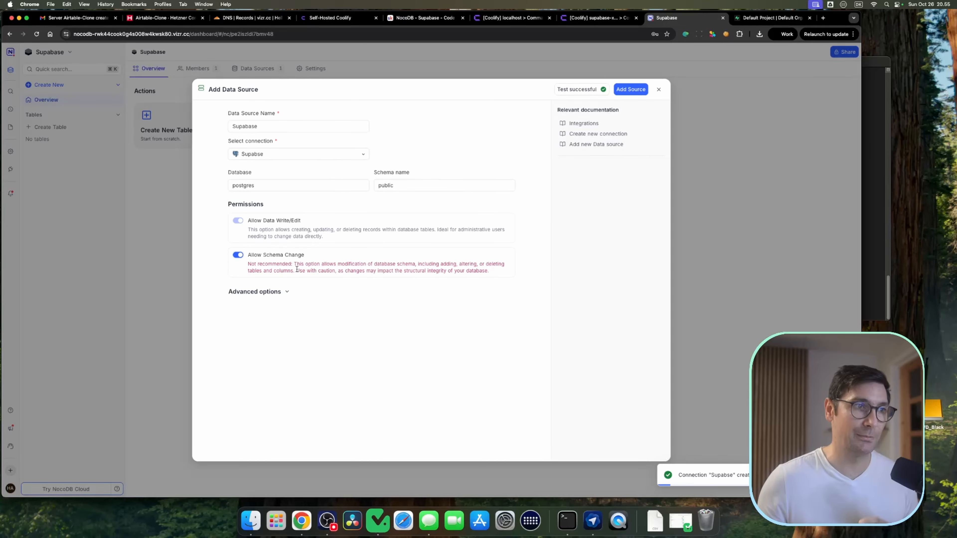
pyautogui.moveTo(258, 263); pyautogui.dragTo(398, 267)
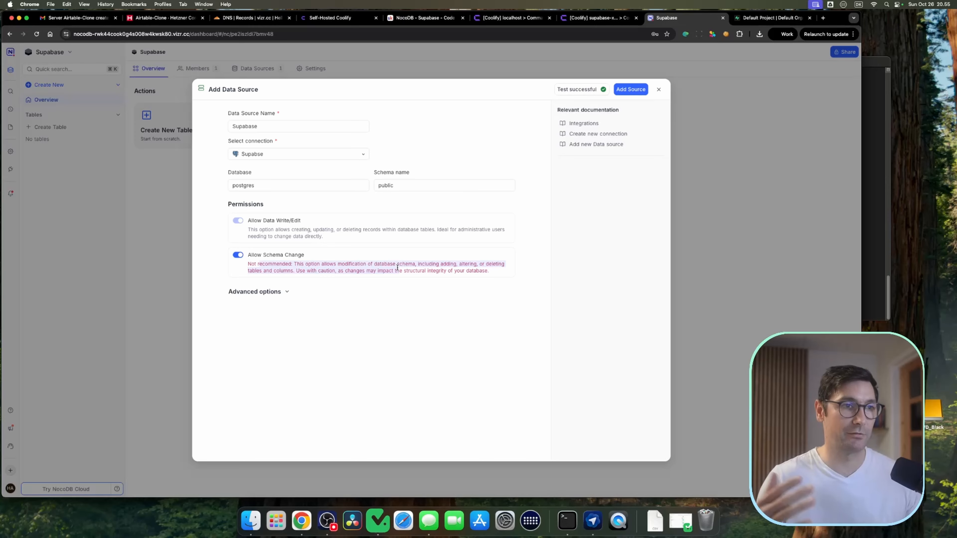
pyautogui.click(397, 267)
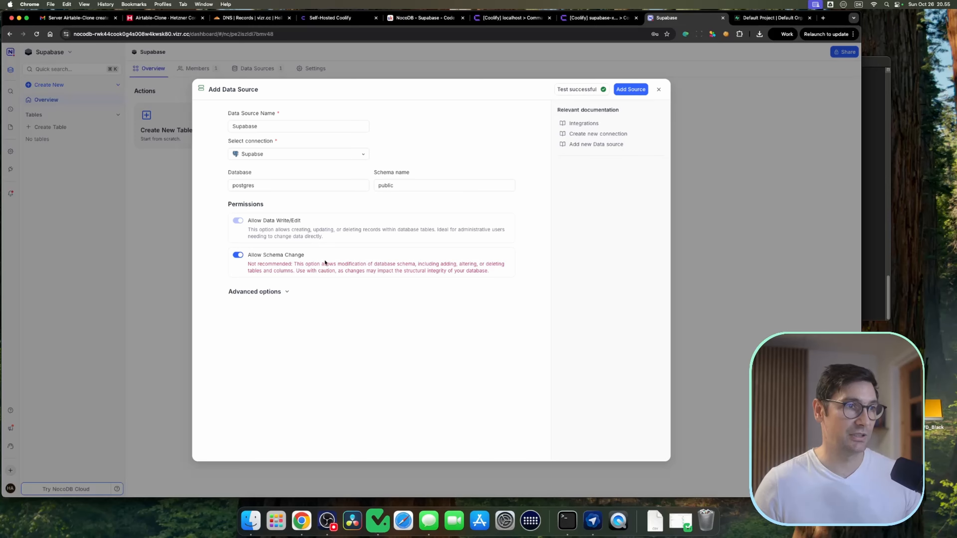
pyautogui.click(285, 295)
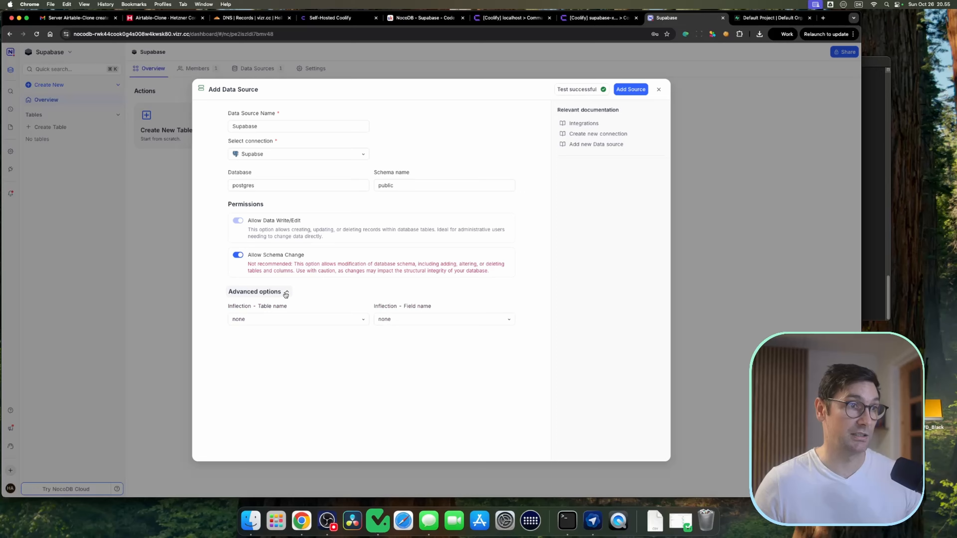
pyautogui.click(286, 294)
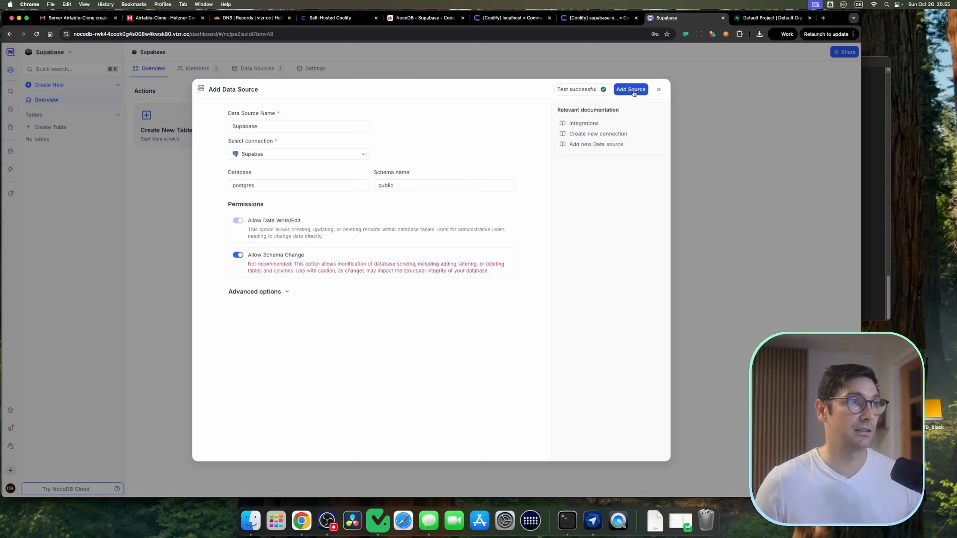
pyautogui.click(631, 90)
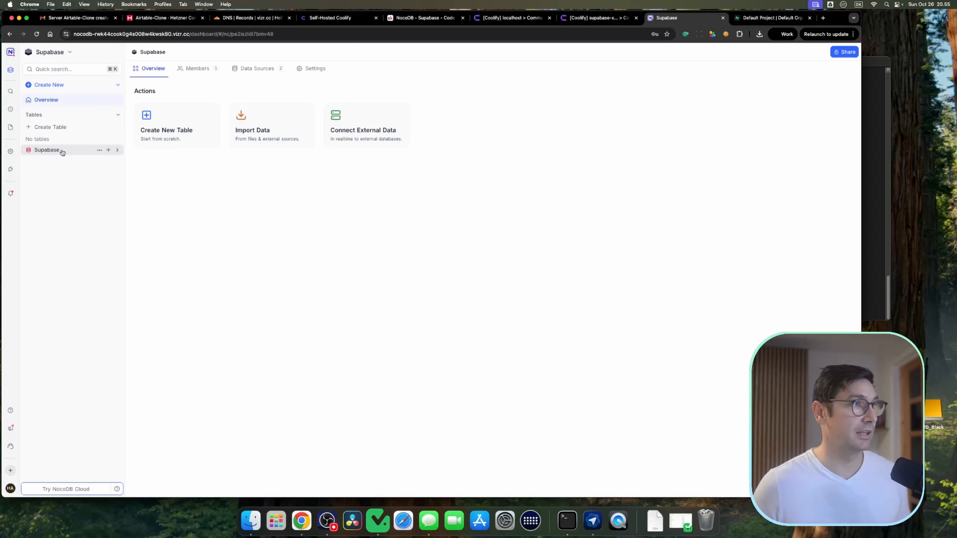
# Step: Create a new table named Table-1 in the Supabase data source
pyautogui.click(60, 151)
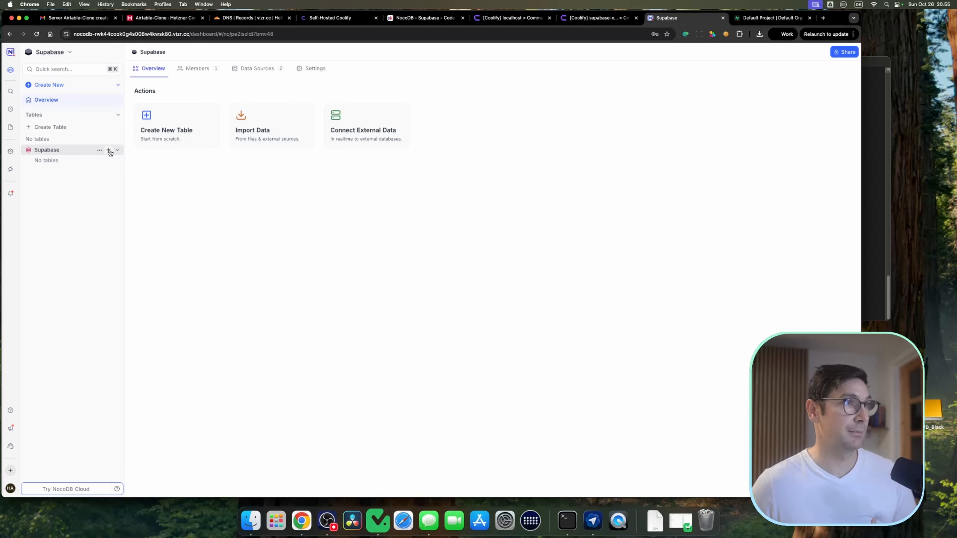
pyautogui.click(109, 151)
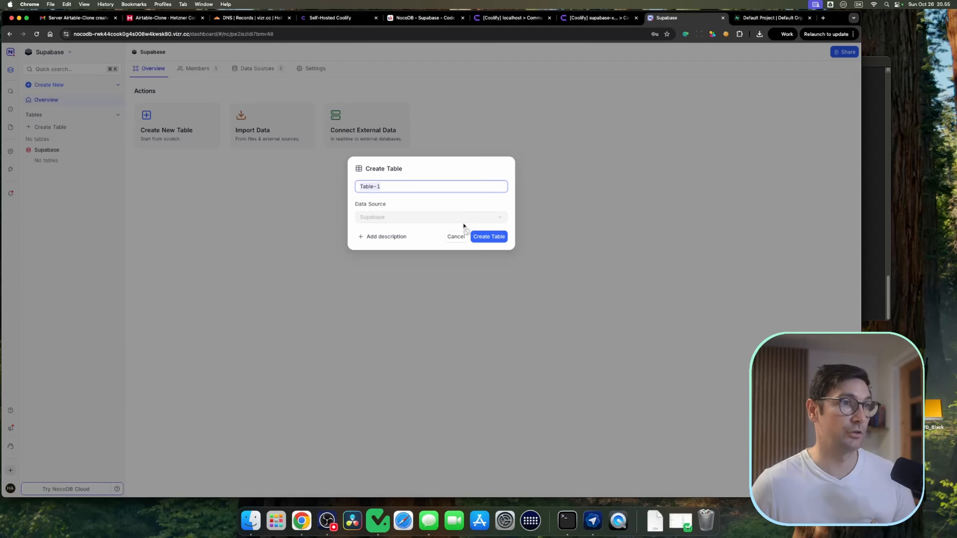
pyautogui.click(488, 238)
# Step: Check Supabase Studio's table editor for the new Table-1
pyautogui.click(771, 18)
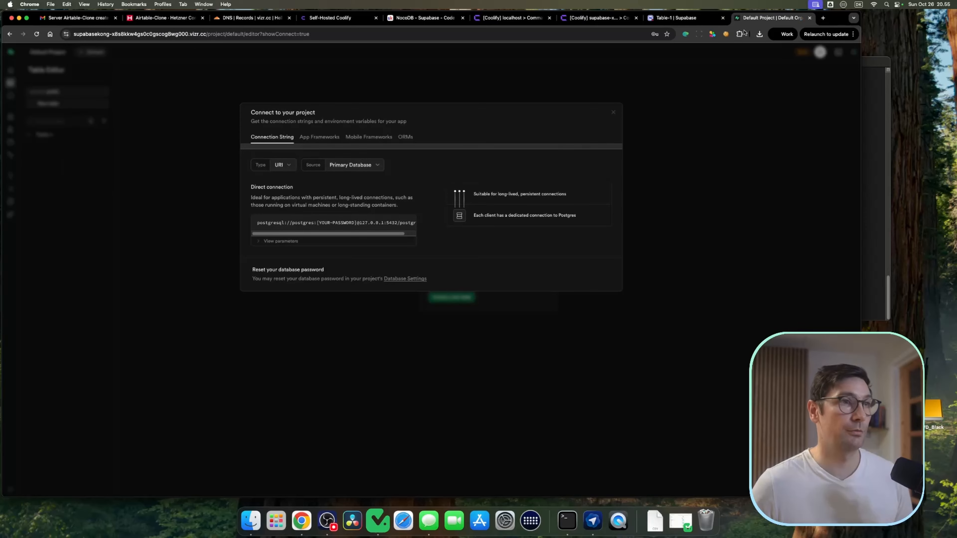
pyautogui.click(613, 111)
pyautogui.click(50, 137)
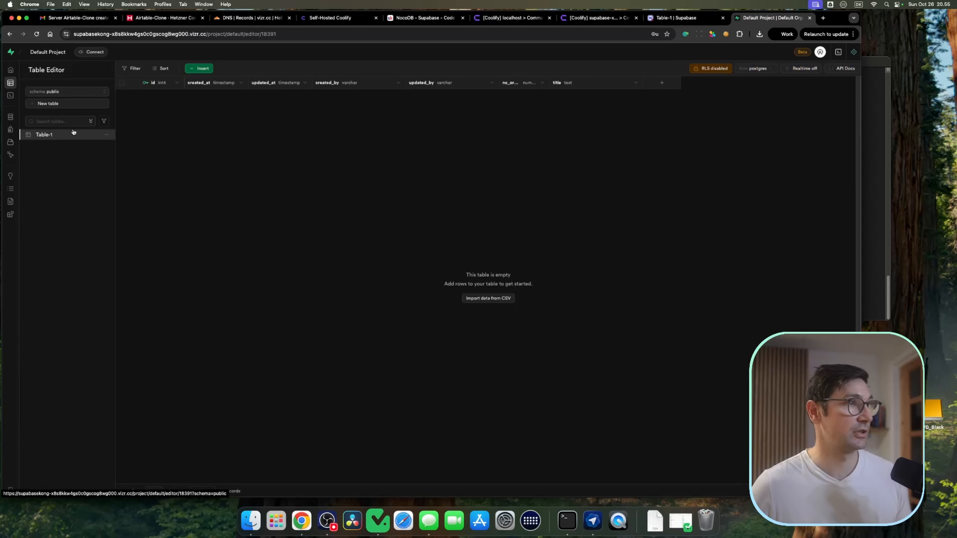
pyautogui.hotkey('ctrl', 'shift', 'Tab')
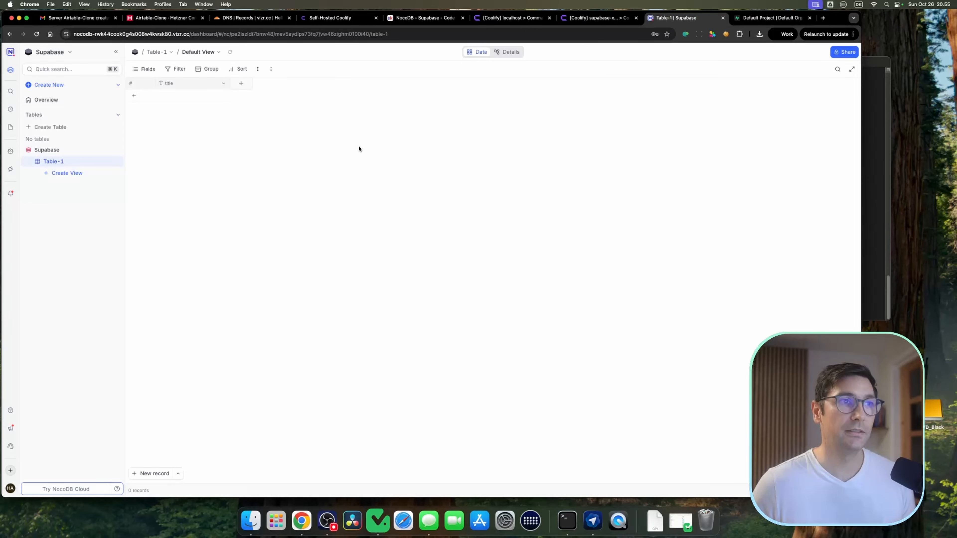
# Step: Add a Long text field named "long text" to Table-1
pyautogui.click(243, 87)
pyautogui.click(138, 196)
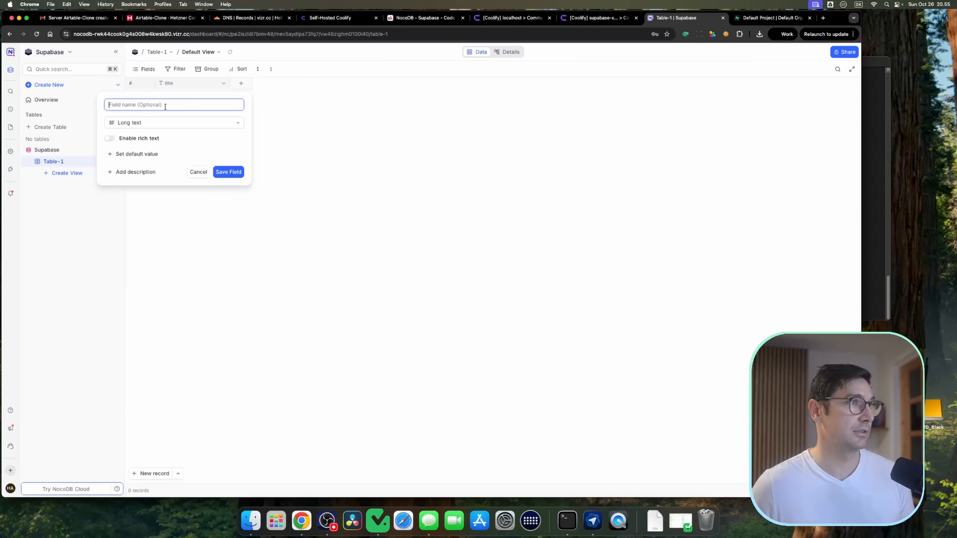
pyautogui.write('long text')
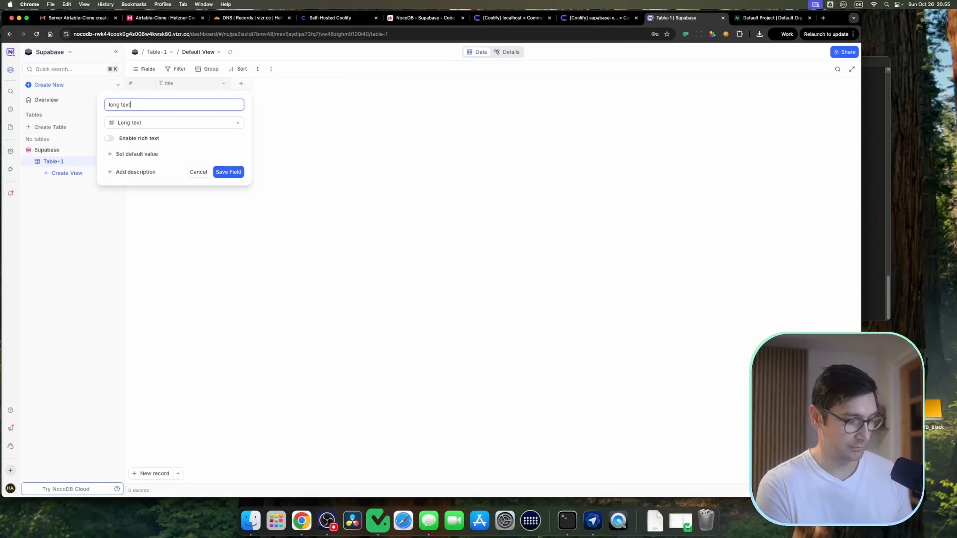
pyautogui.press('Return')
# Step: Add a Number field named Number to Table-1
pyautogui.click(314, 84)
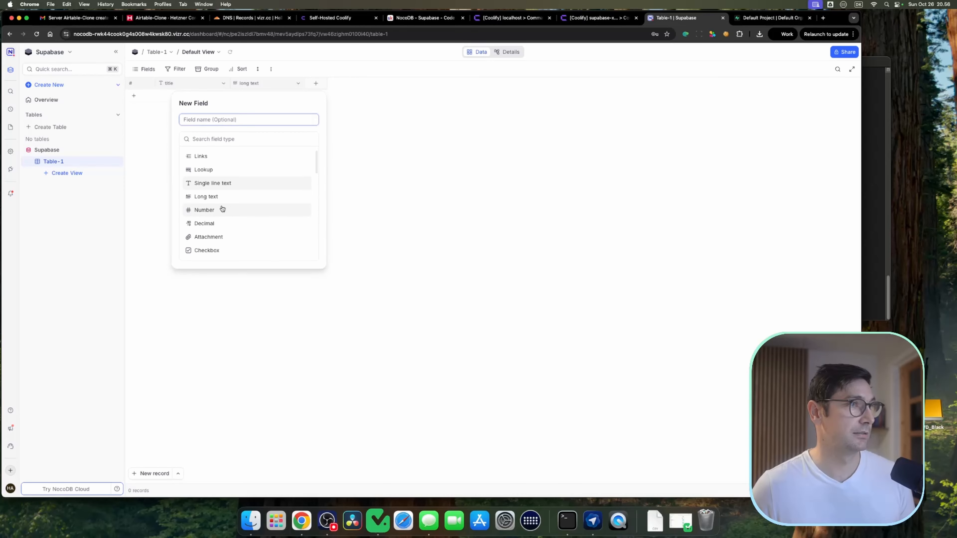
pyautogui.click(222, 209)
pyautogui.write('Ni')
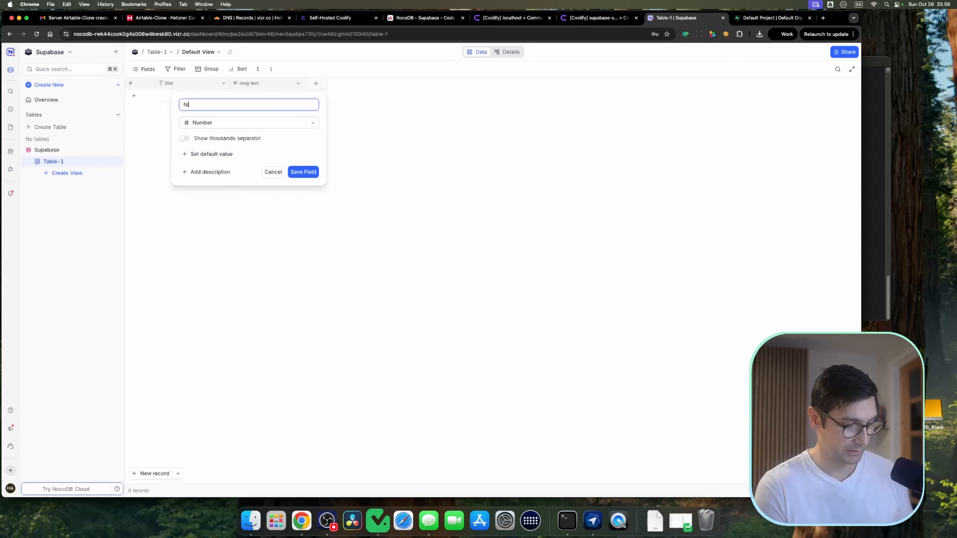
pyautogui.write('mber')
pyautogui.press('Return')
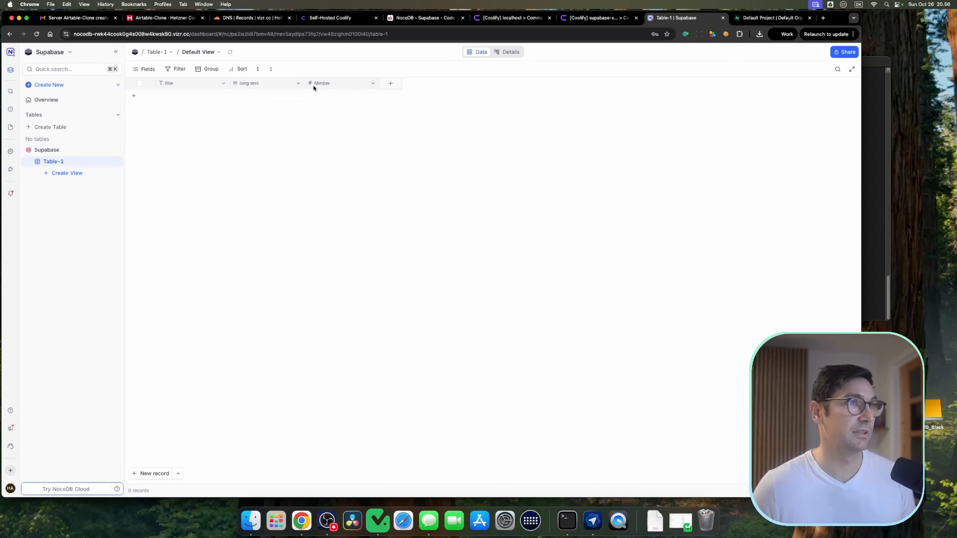
# Step: Add a record with title "wer", long text "234 gtd" and number 234
pyautogui.click(179, 97)
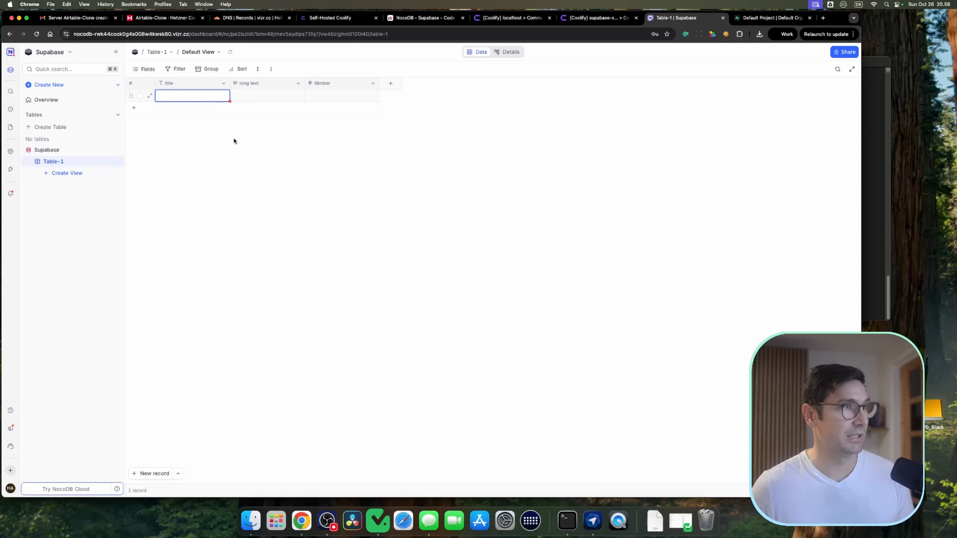
pyautogui.click(257, 99)
pyautogui.write('234')
pyautogui.click(342, 97)
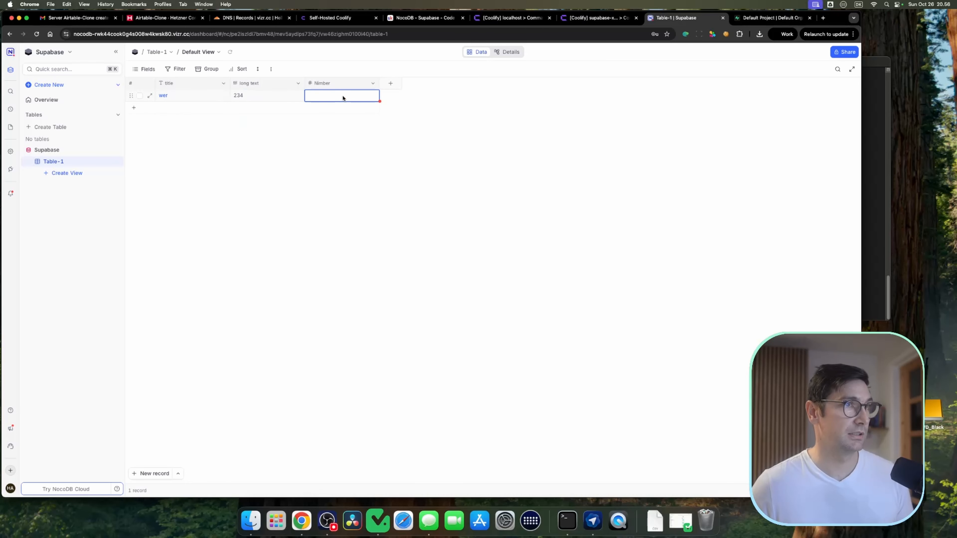
pyautogui.doubleClick(266, 98)
pyautogui.write('gtd')
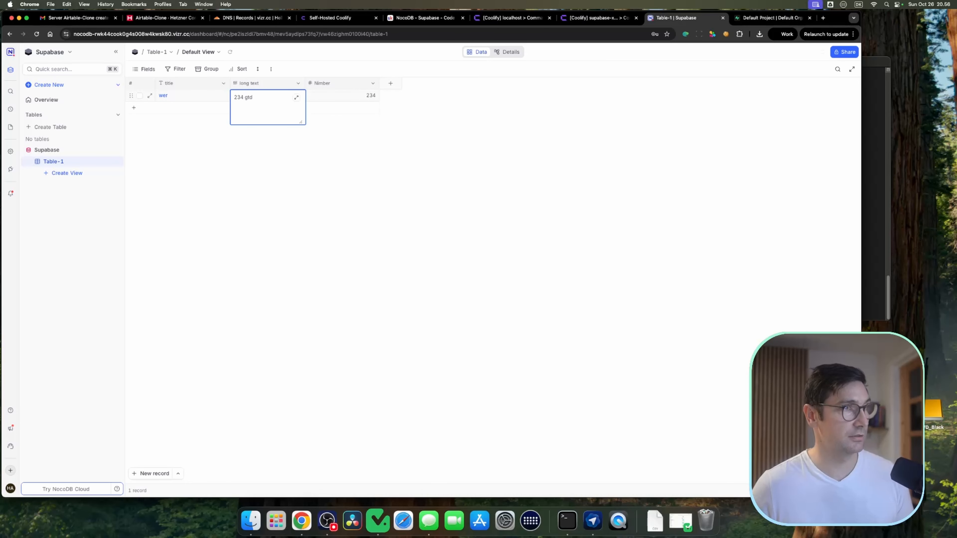
pyautogui.click(303, 172)
# Step: Enable rich text on the long text field
pyautogui.rightClick(272, 79)
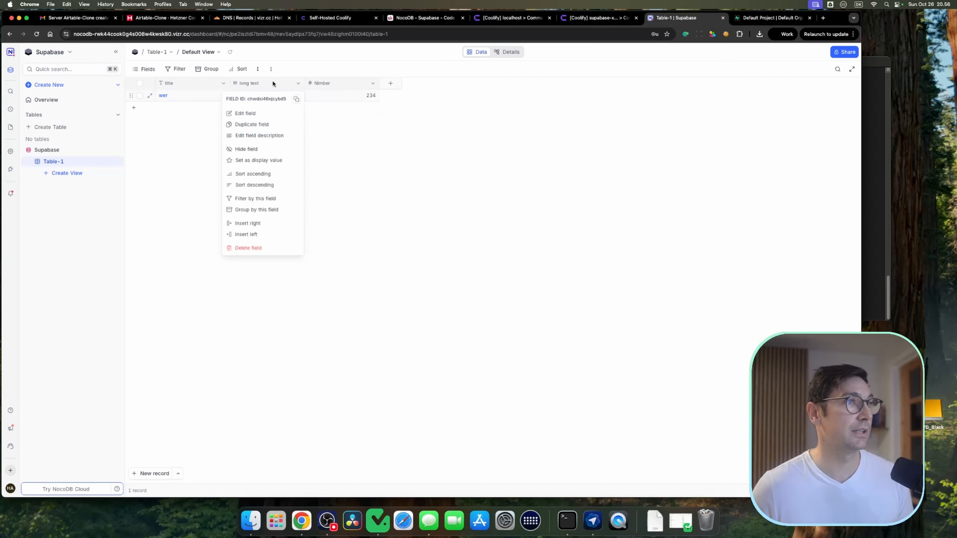
pyautogui.click(248, 113)
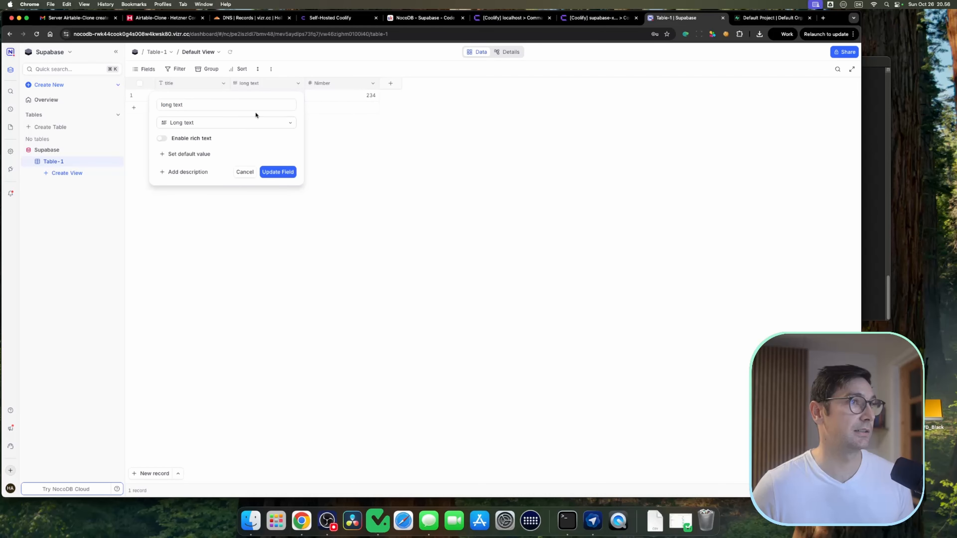
pyautogui.click(163, 139)
pyautogui.click(278, 171)
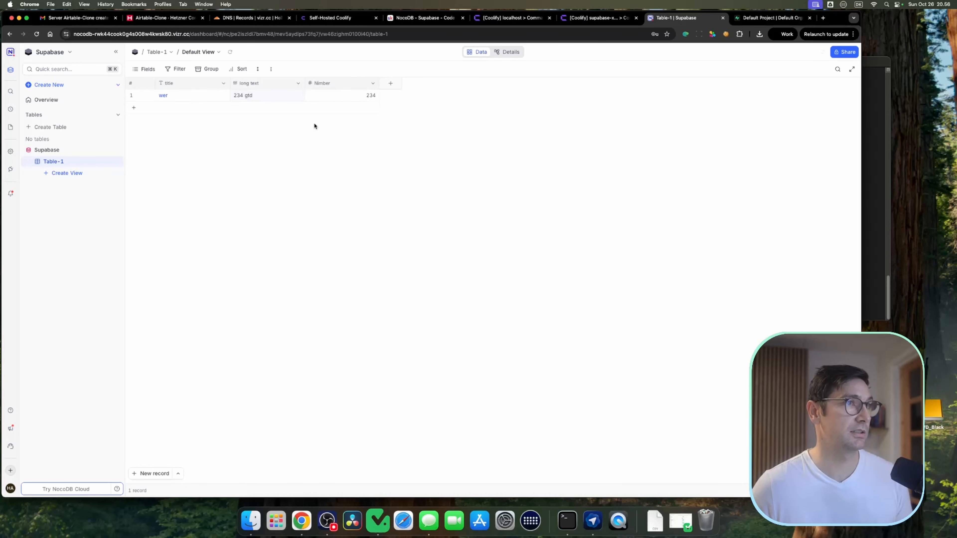
# Step: Add a level-two heading line "headline H2" to the first record's long text
pyautogui.doubleClick(273, 97)
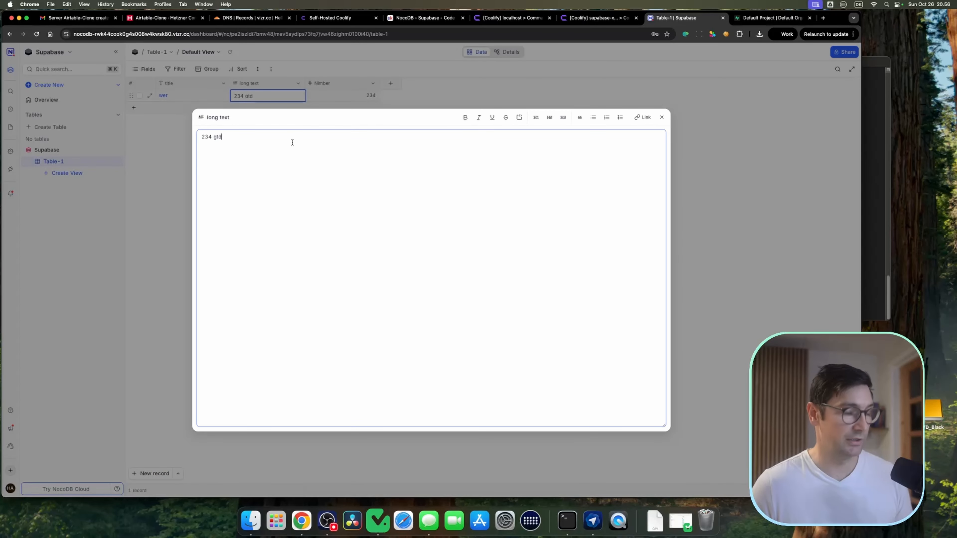
pyautogui.press('Return')
pyautogui.write('## ')
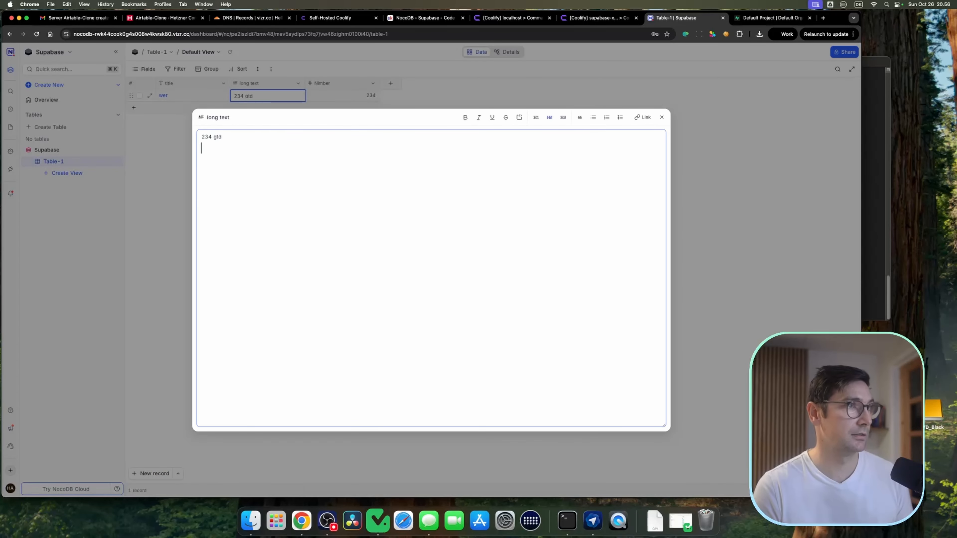
pyautogui.write('headlingj')
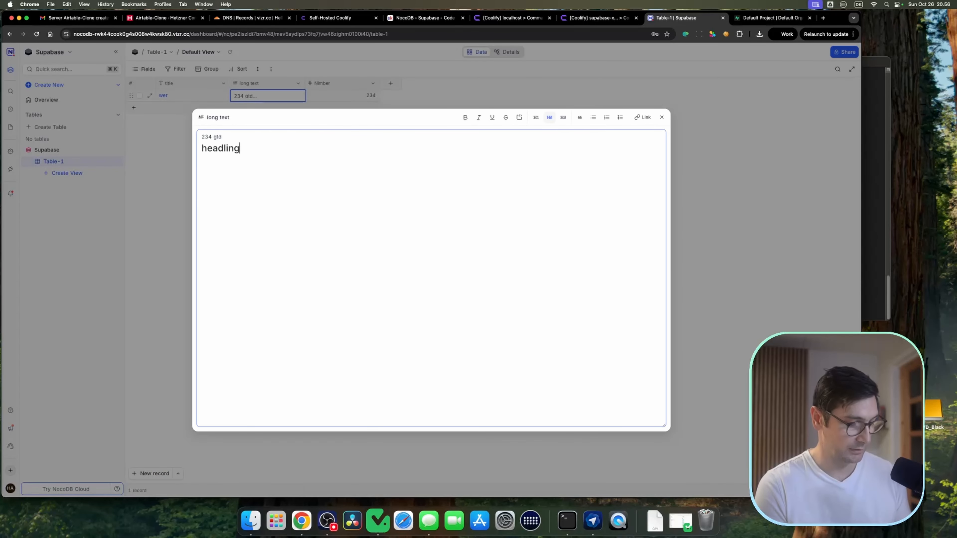
pyautogui.press('BackSpace')
pyautogui.write('H2')
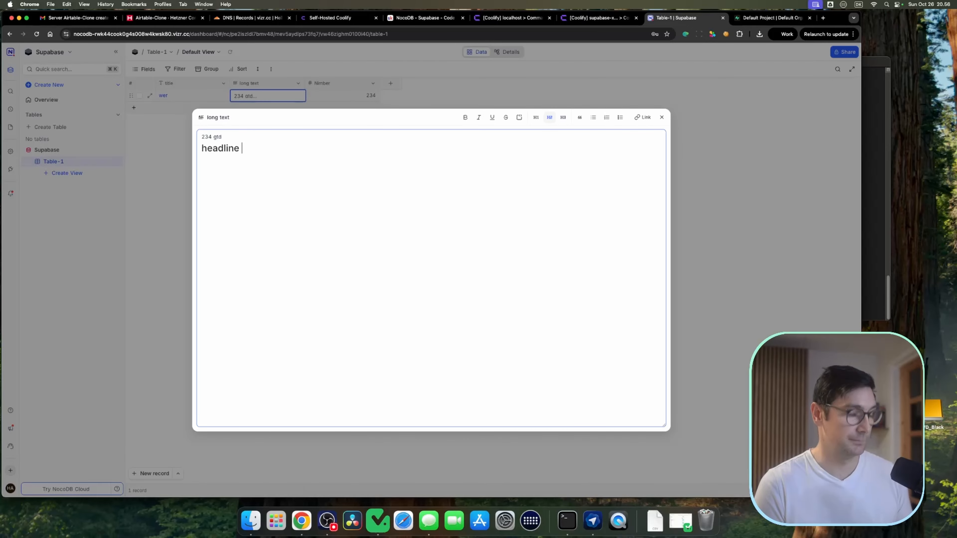
pyautogui.press('Escape')
# Step: Add a second record with title "trtert", long text "2345fwdfsdf" and number 644
pyautogui.click(206, 110)
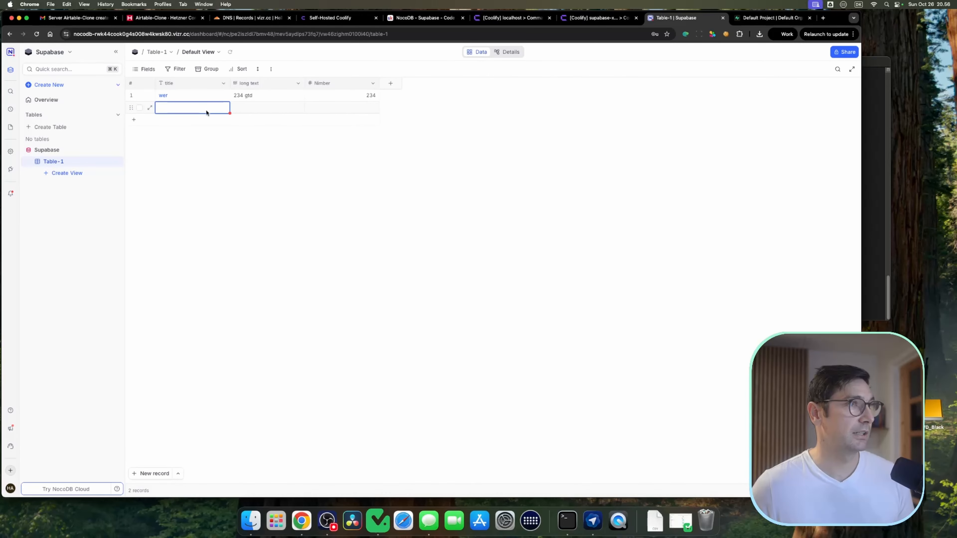
pyautogui.write('trtert')
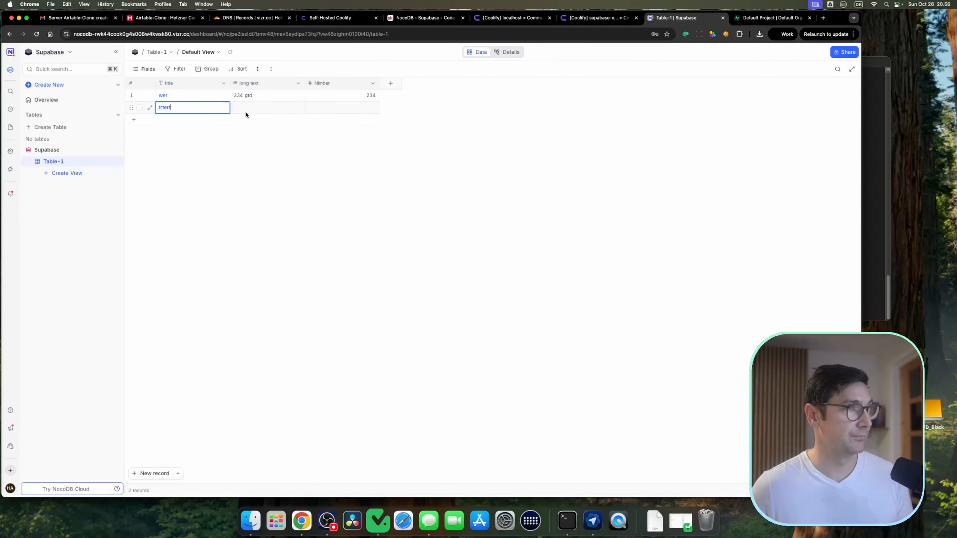
pyautogui.click(248, 108)
pyautogui.write('2345fwdfsdf')
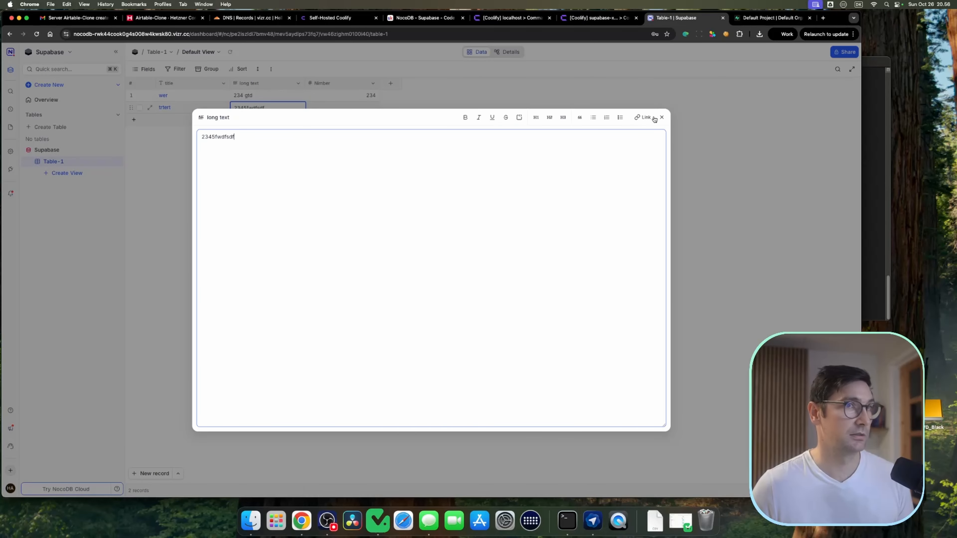
pyautogui.click(660, 117)
pyautogui.click(356, 110)
pyautogui.write('644')
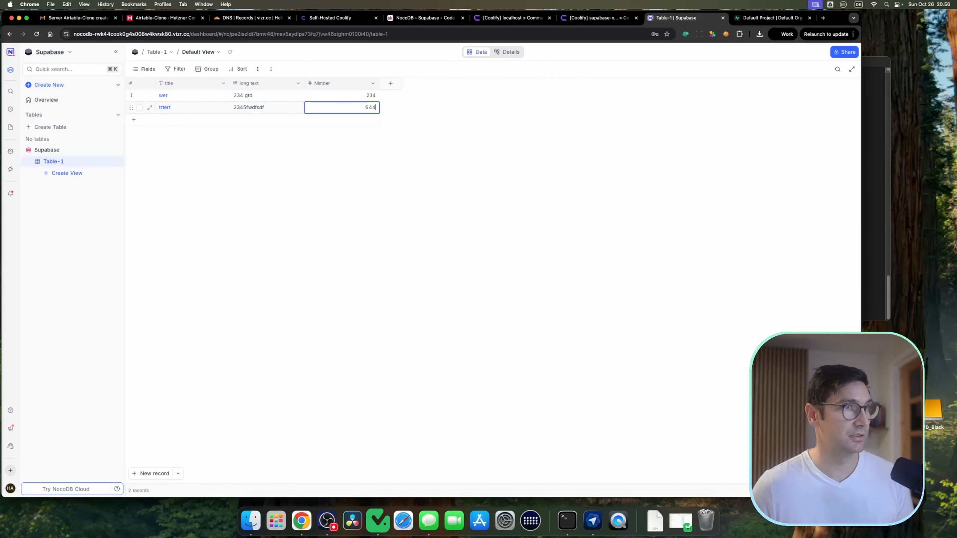
pyautogui.click(435, 166)
# Step: Compare Table-1's records in Supabase Studio with those in NocoDB
pyautogui.click(768, 17)
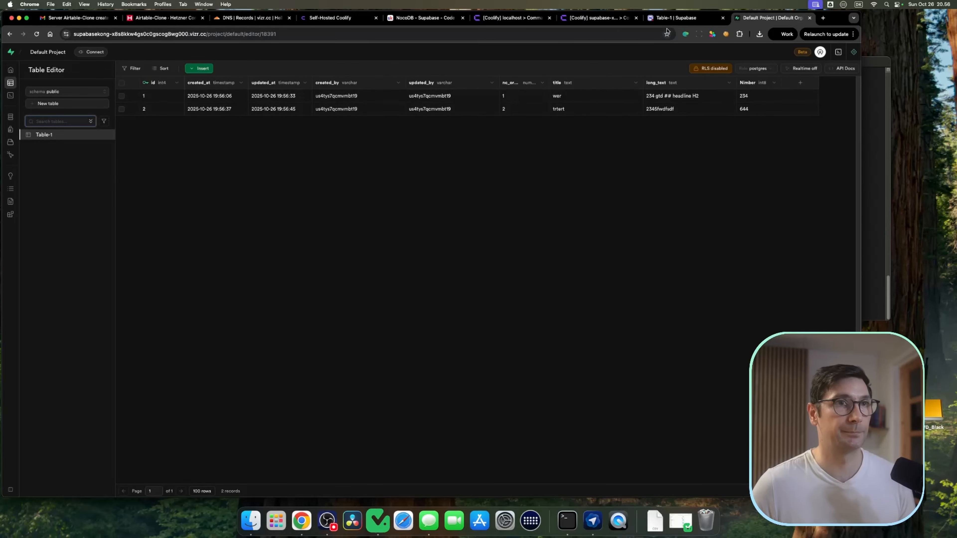
pyautogui.hotkey('ctrl', 'shift', 'Tab')
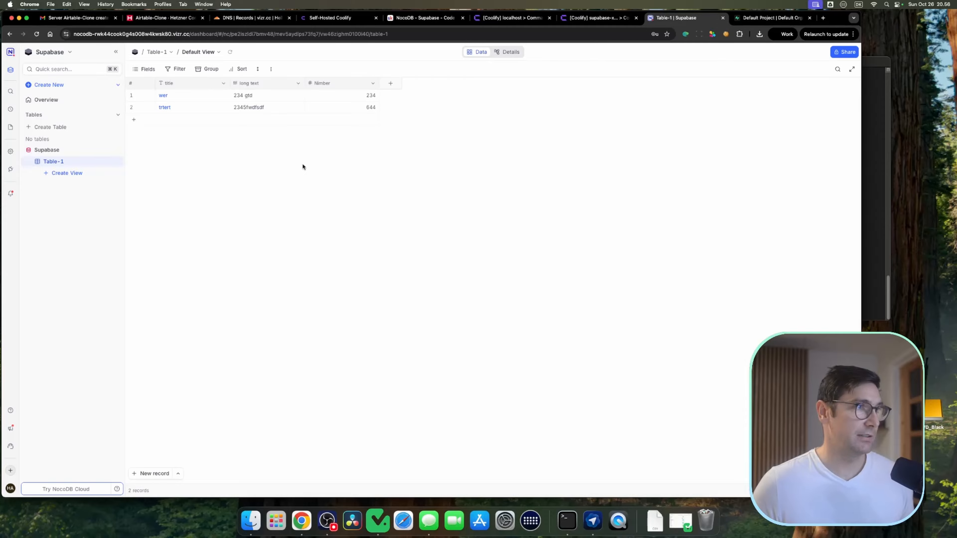
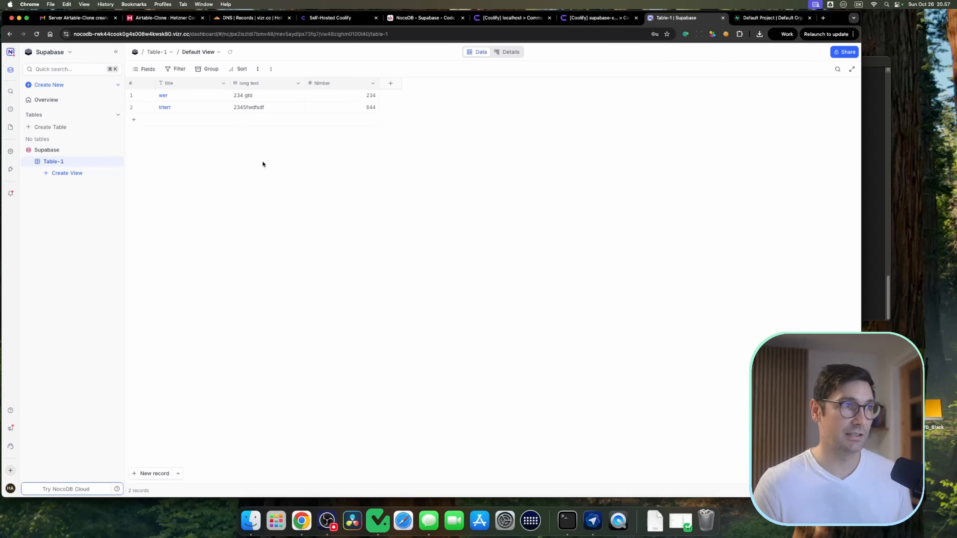
# Step: In Supabase Studio, change the second record's long_text to "Not updated" and save it
pyautogui.click(764, 19)
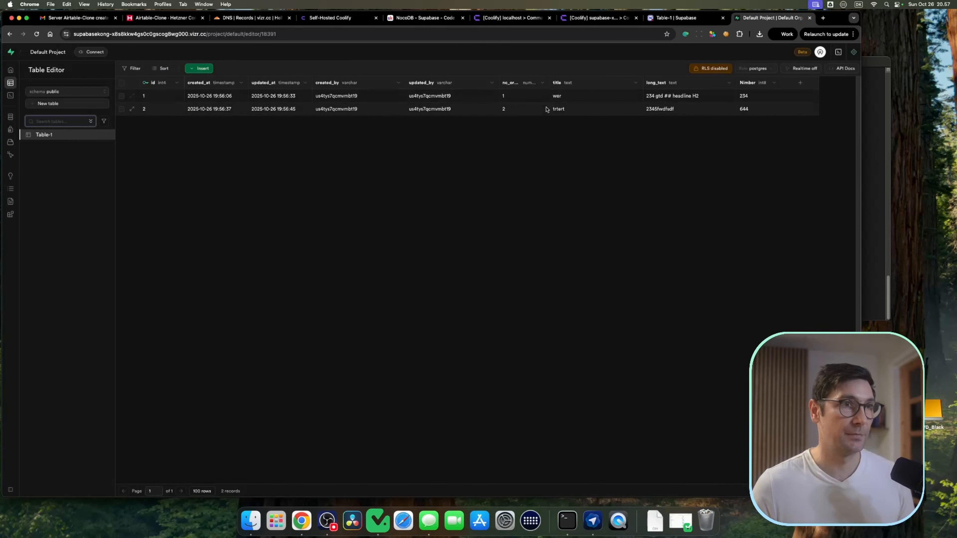
pyautogui.click(674, 110)
pyautogui.press('Return')
pyautogui.write('ot')
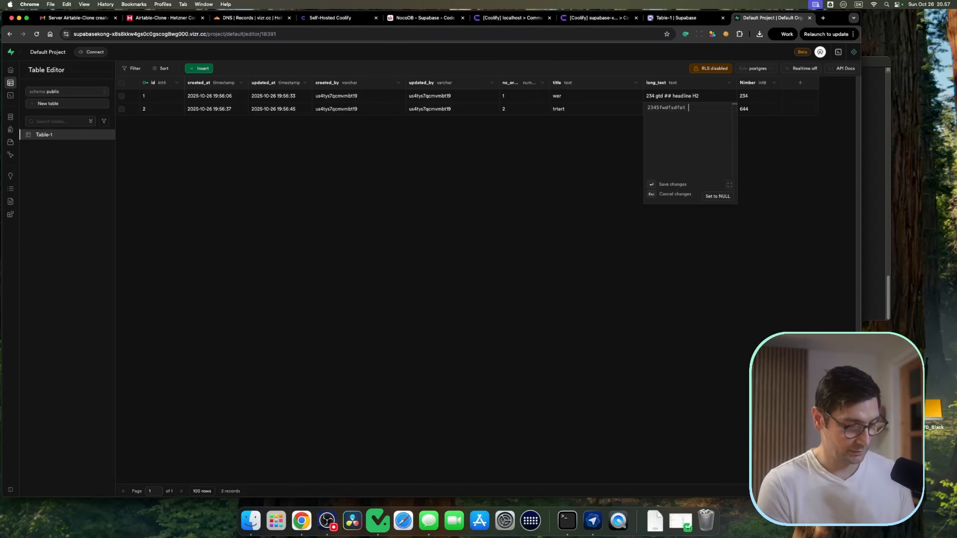
pyautogui.press('BackSpace')
pyautogui.press('BackSpace')
pyautogui.press('BackSpace')
pyautogui.press('BackSpace')
pyautogui.press('BackSpace')
pyautogui.press('BackSpace')
pyautogui.press('BackSpace')
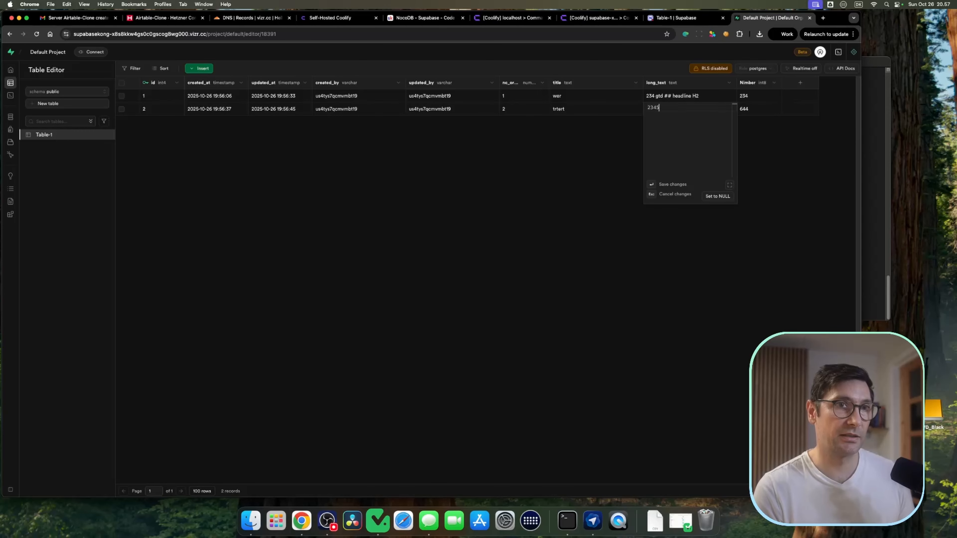
pyautogui.press('BackSpace')
pyautogui.press('BackSpace')
pyautogui.press('BackSpace')
pyautogui.press('BackSpace')
pyautogui.write('Not upda')
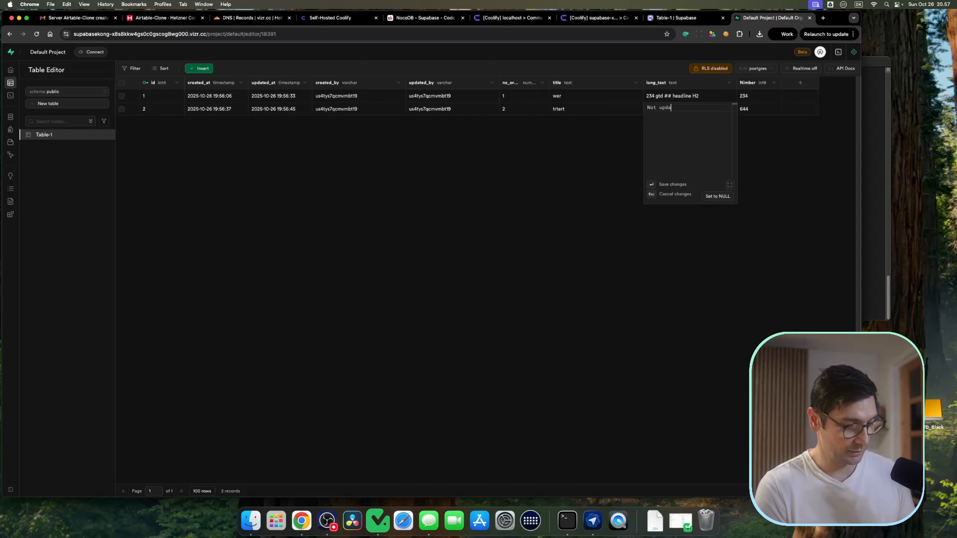
pyautogui.write('ted')
pyautogui.press('Return')
# Step: Reload the NocoDB table view and compare the second record's long text with Supabase
pyautogui.hotkey('ctrl', 'shift', 'Tab')
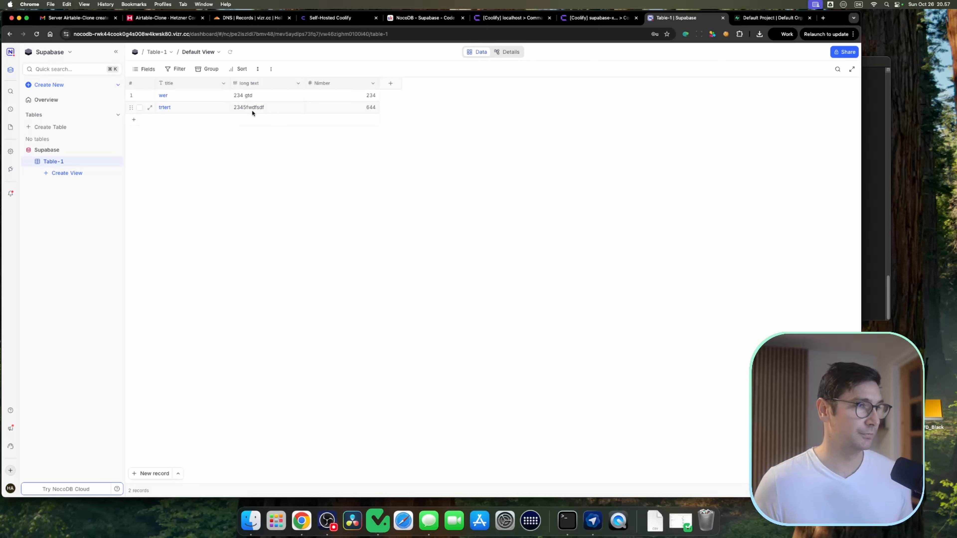
pyautogui.click(230, 53)
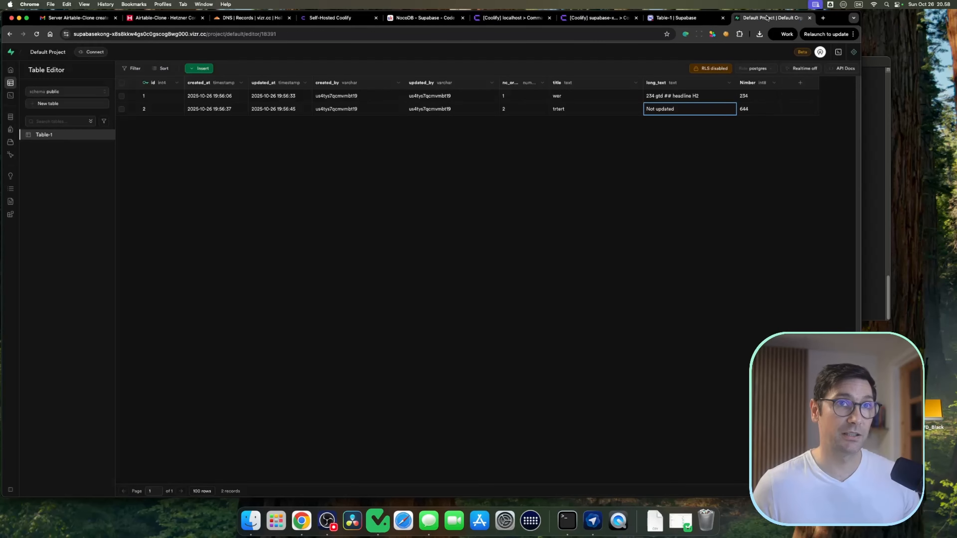
pyautogui.click(767, 18)
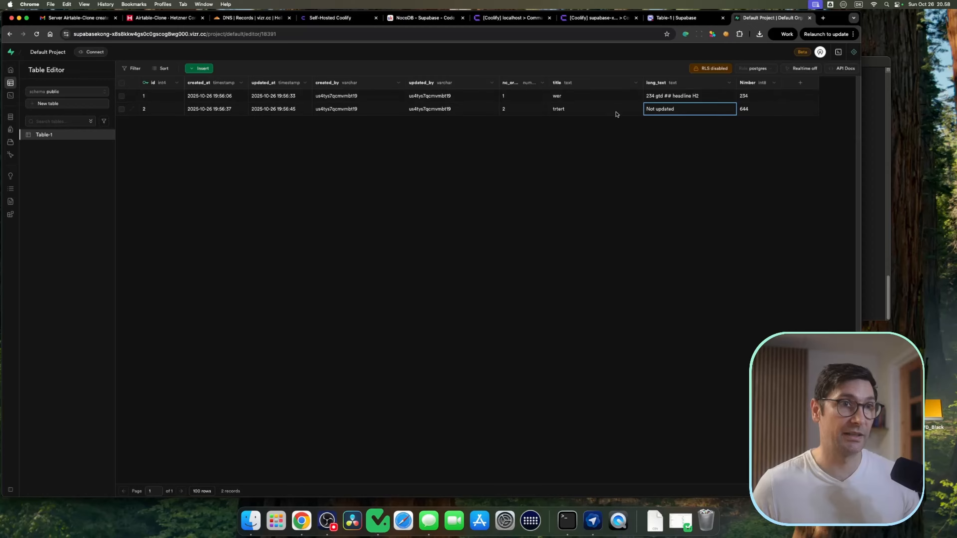
pyautogui.click(674, 17)
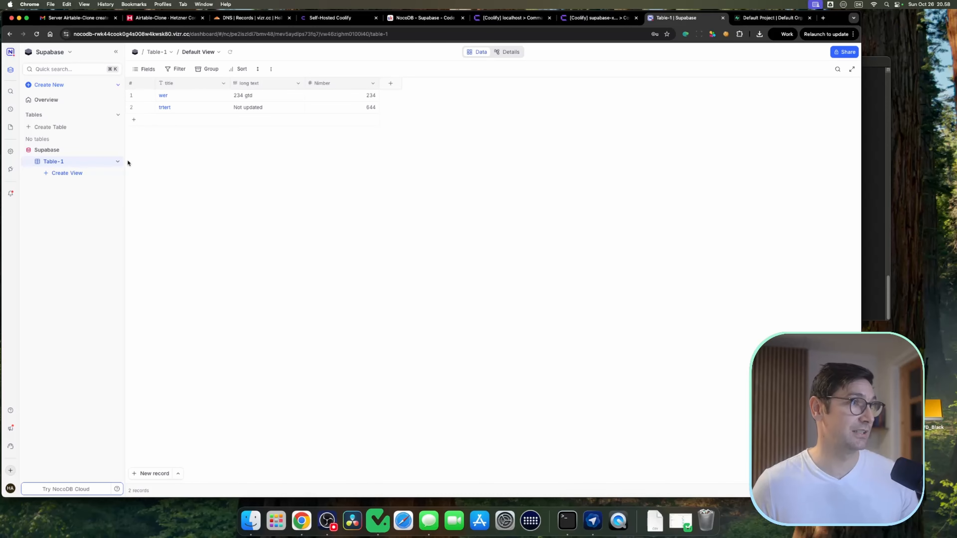
# Step: Import the CSV file Articles-Full context of the datasheet.csv into the Supabase base
pyautogui.click(99, 150)
pyautogui.moveTo(139, 187)
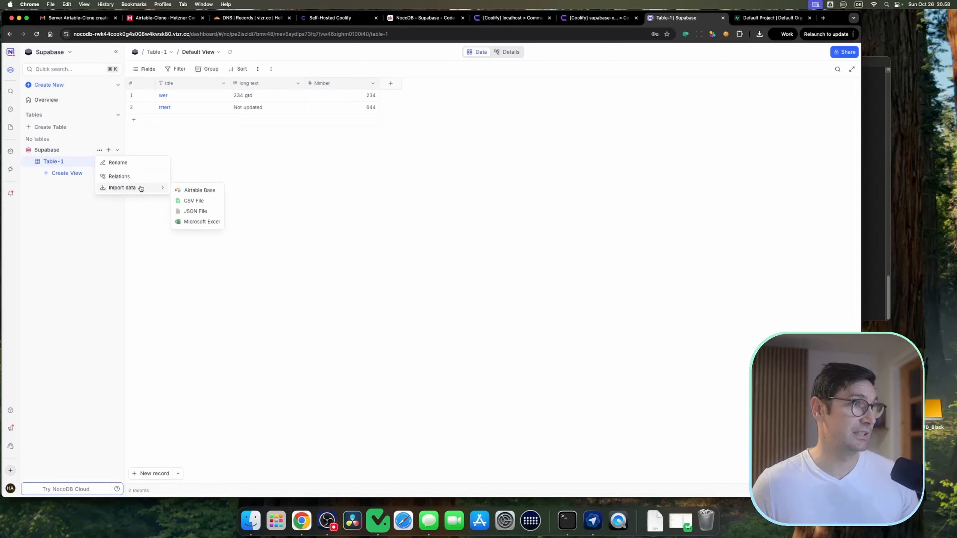
pyautogui.click(199, 202)
pyautogui.click(454, 171)
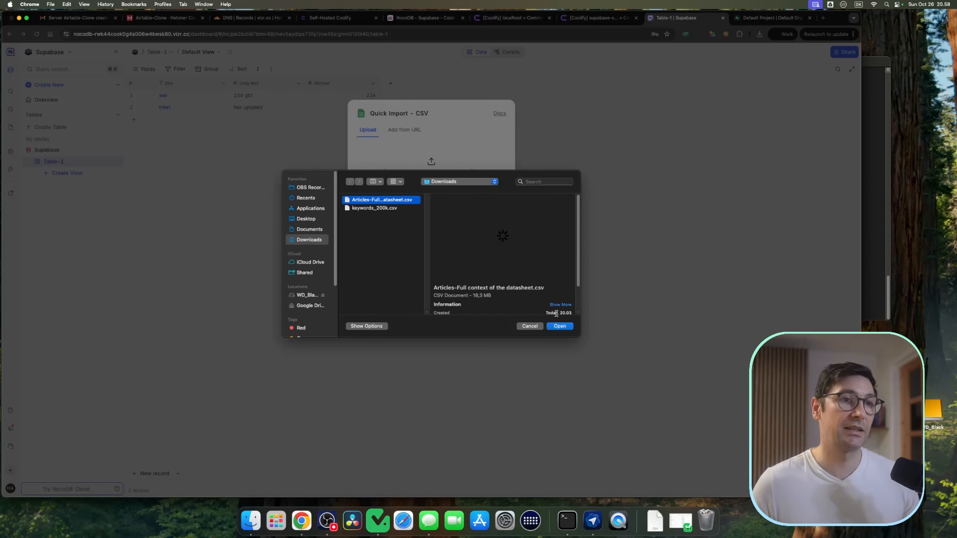
pyautogui.click(560, 327)
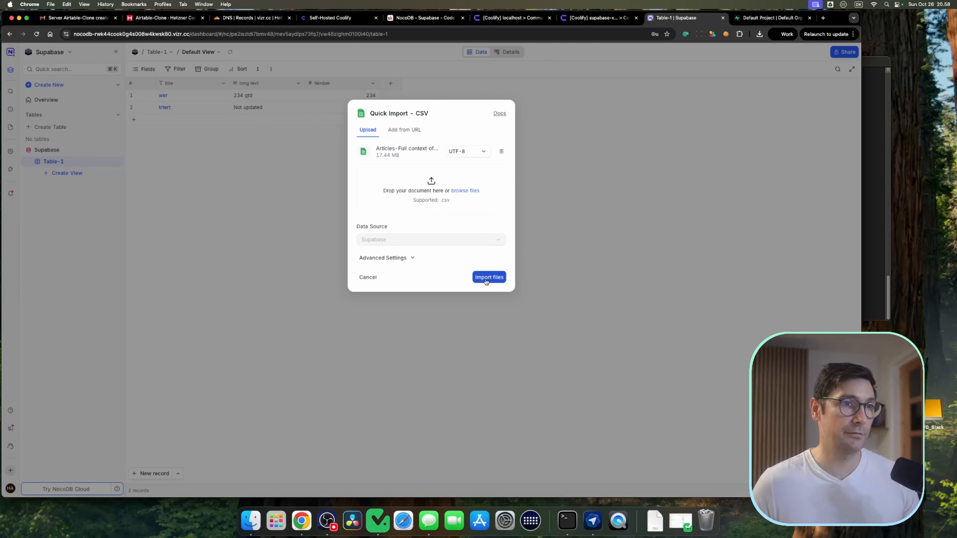
pyautogui.click(485, 277)
pyautogui.click(492, 269)
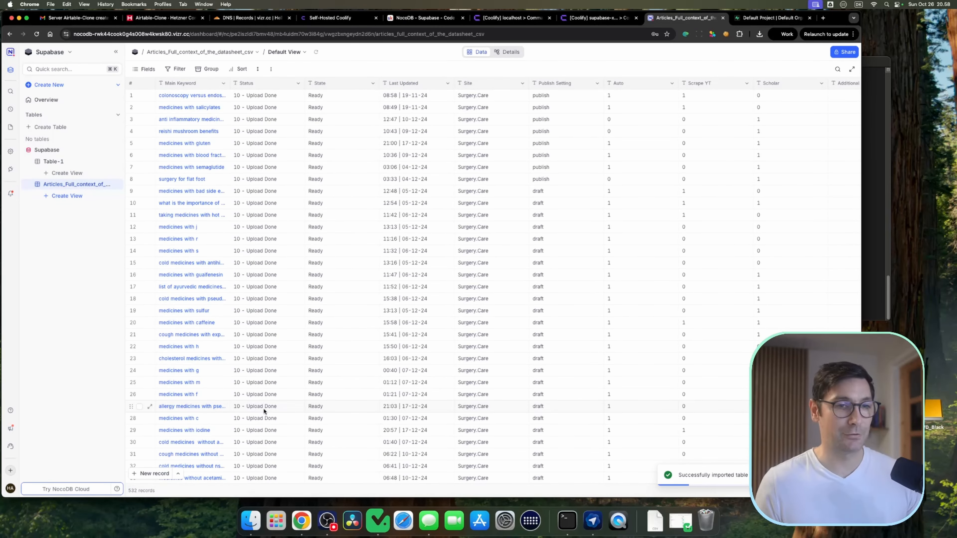
# Step: Change the Article field's type to Long text with rich text enabled
pyautogui.scroll(-3, 293, 452)
pyautogui.scroll(3, 225, 460)
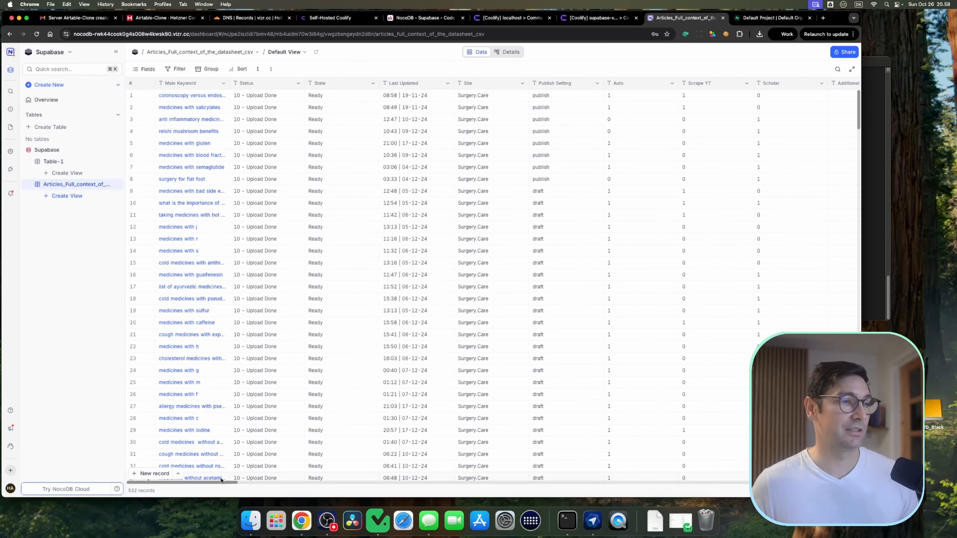
pyautogui.moveTo(222, 482); pyautogui.dragTo(431, 481)
pyautogui.hscroll(5, 566, 97)
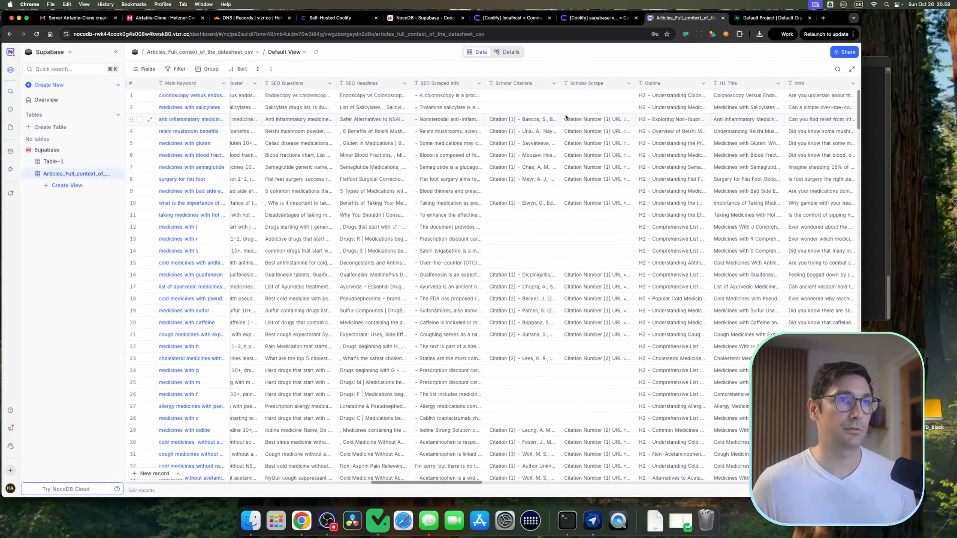
pyautogui.hscroll(7, 489, 114)
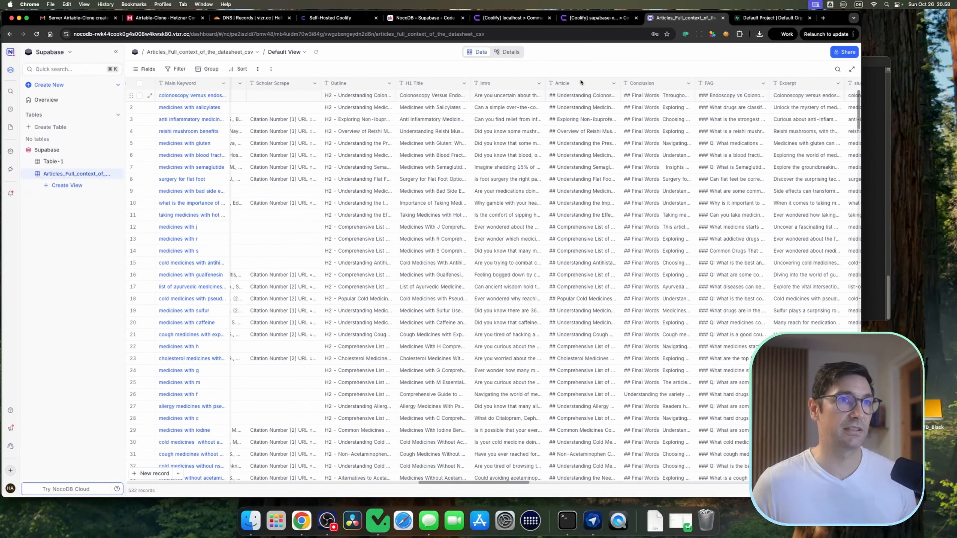
pyautogui.click(612, 83)
pyautogui.click(572, 112)
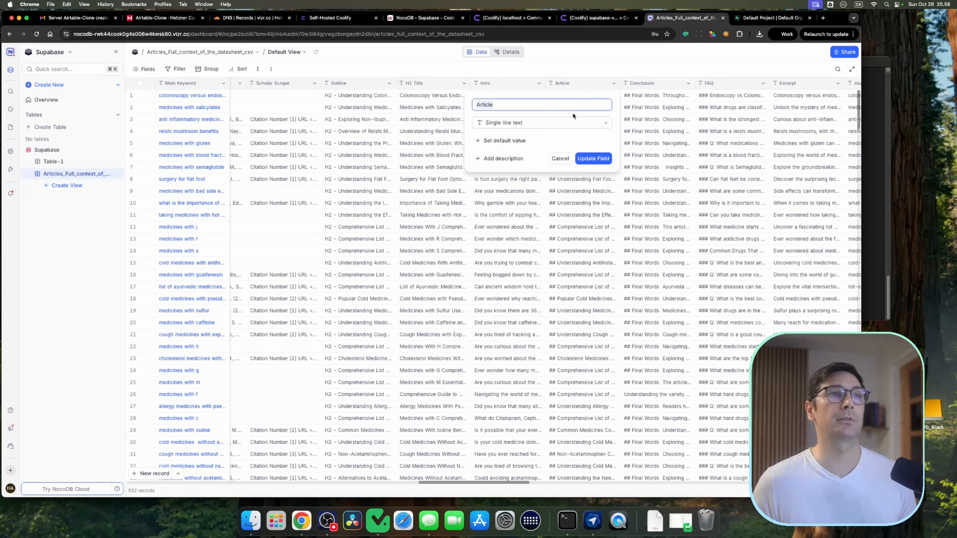
pyautogui.click(557, 123)
pyautogui.click(521, 153)
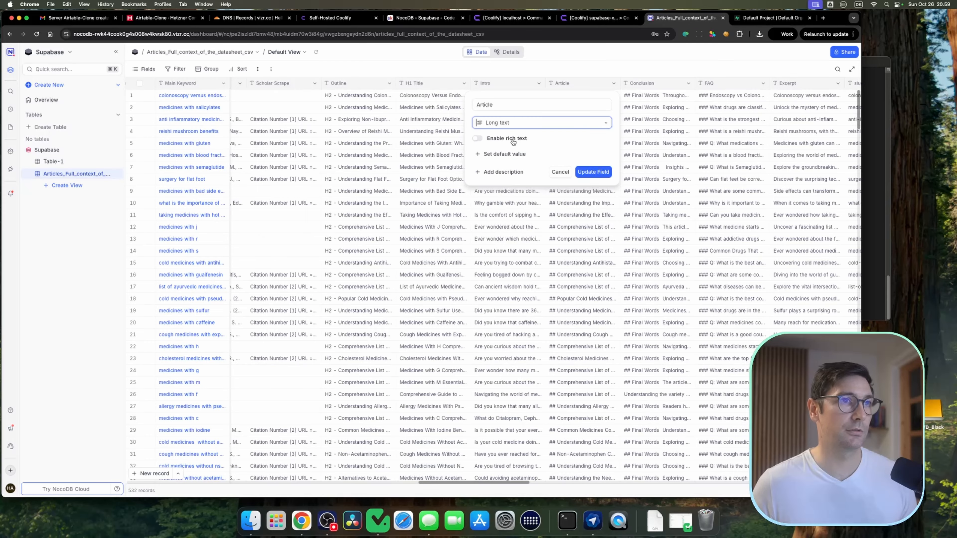
pyautogui.click(477, 138)
pyautogui.click(593, 171)
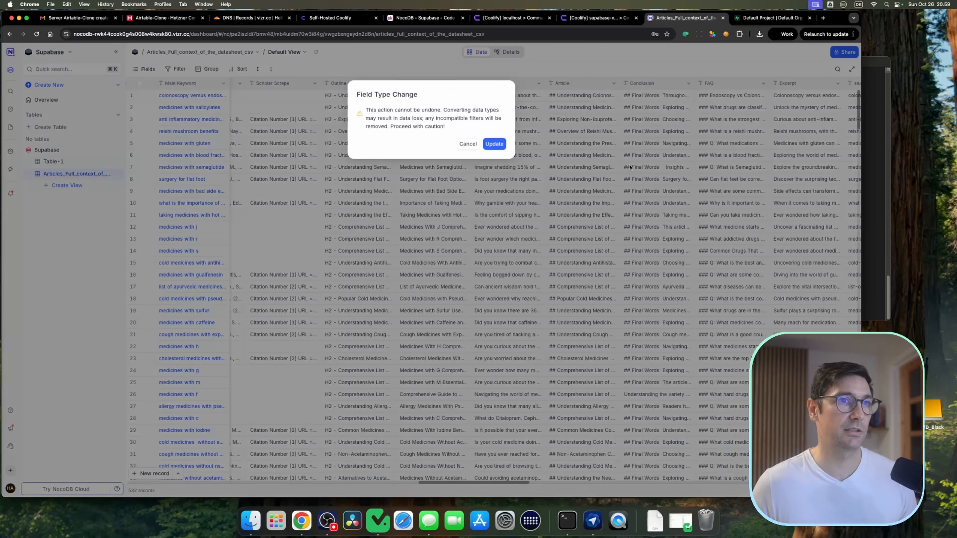
pyautogui.click(487, 144)
# Step: Expand an Article cell to read its formatted content
pyautogui.click(611, 143)
pyautogui.click(378, 245)
pyautogui.scroll(3, 395, 241)
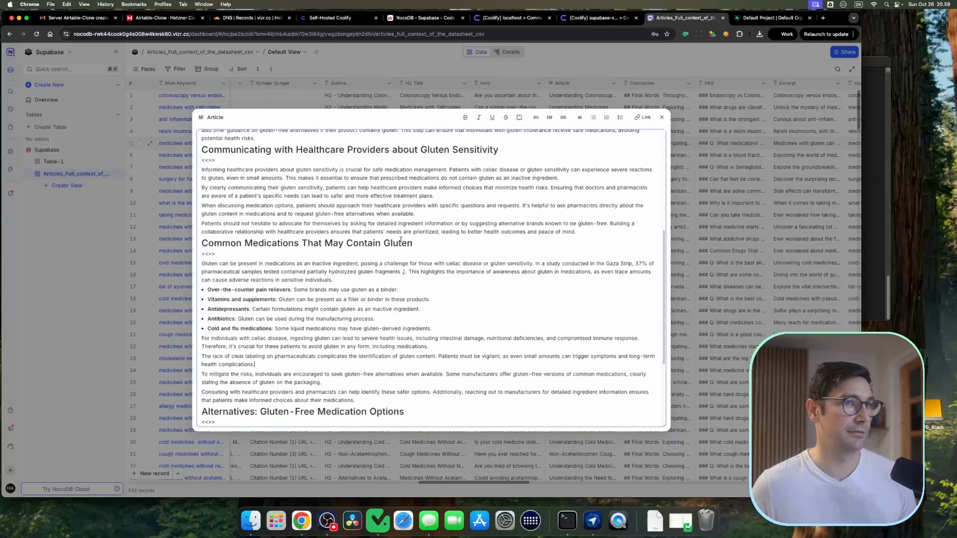
pyautogui.scroll(6, 400, 240)
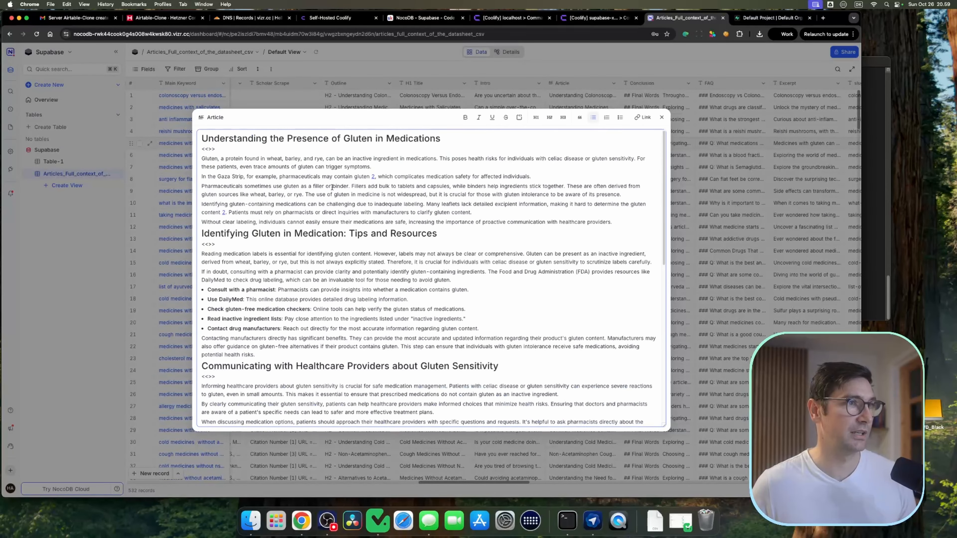
pyautogui.click(662, 117)
# Step: Scroll through the imported table's records and columns
pyautogui.scroll(-10, 659, 207)
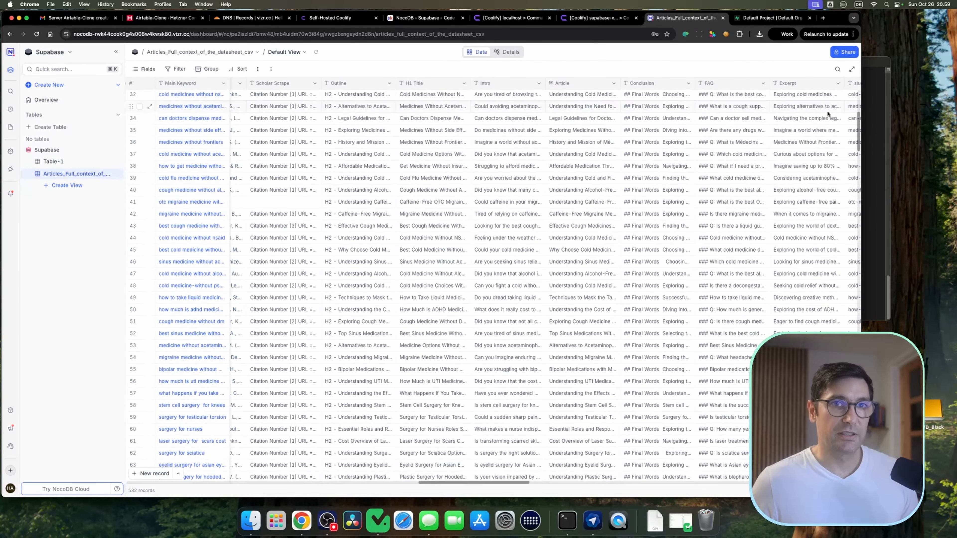
pyautogui.moveTo(858, 136); pyautogui.dragTo(886, 307)
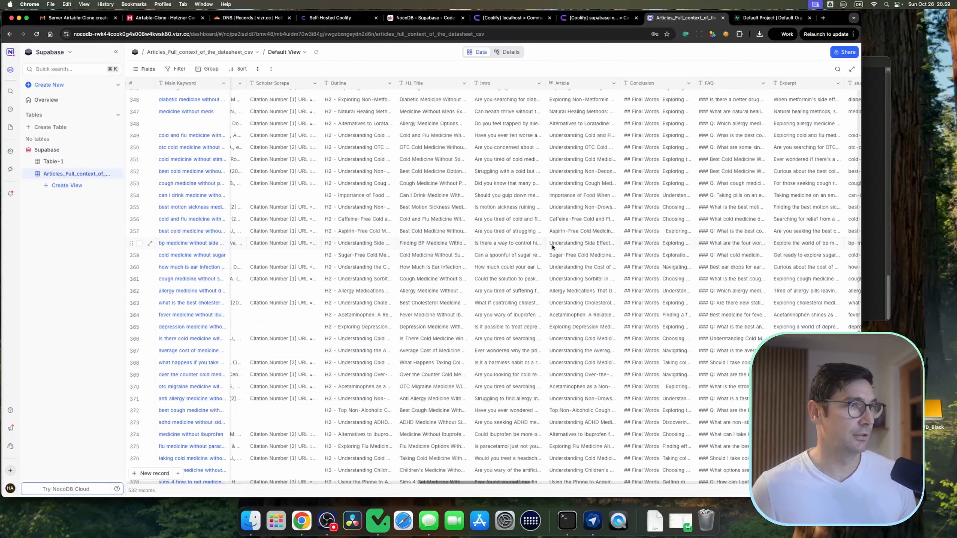
pyautogui.scroll(-20, 553, 248)
pyautogui.scroll(-20, 508, 398)
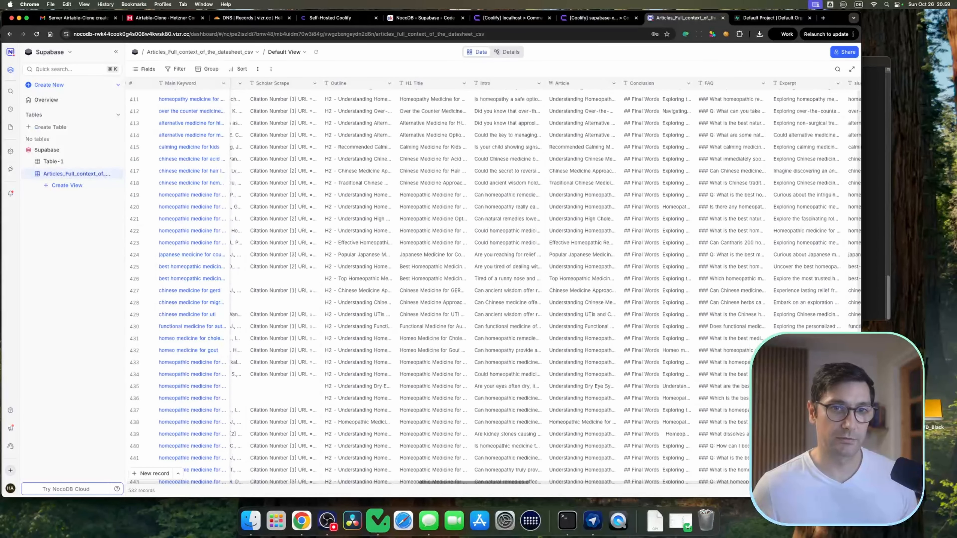
pyautogui.scroll(20, 834, 214)
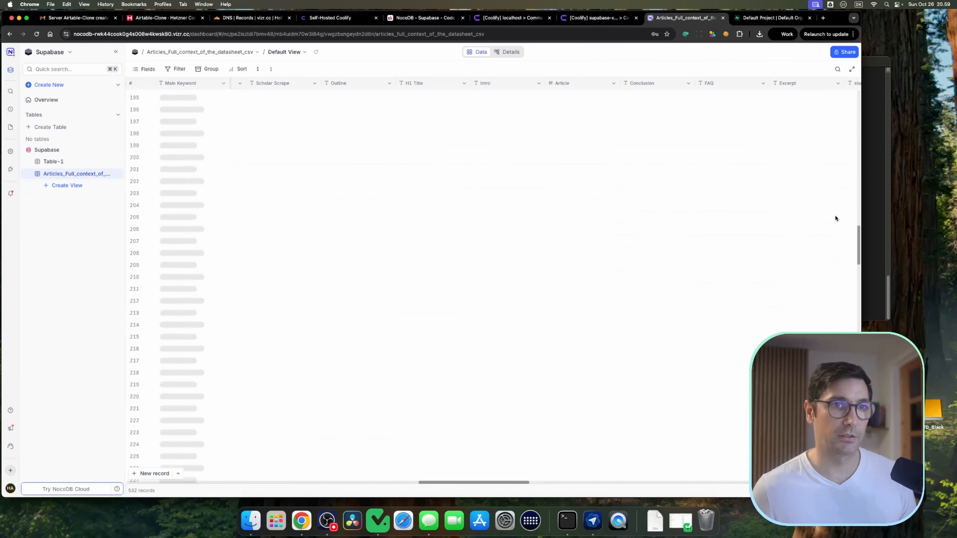
pyautogui.hscroll(-10, 607, 308)
pyautogui.hscroll(15, 608, 310)
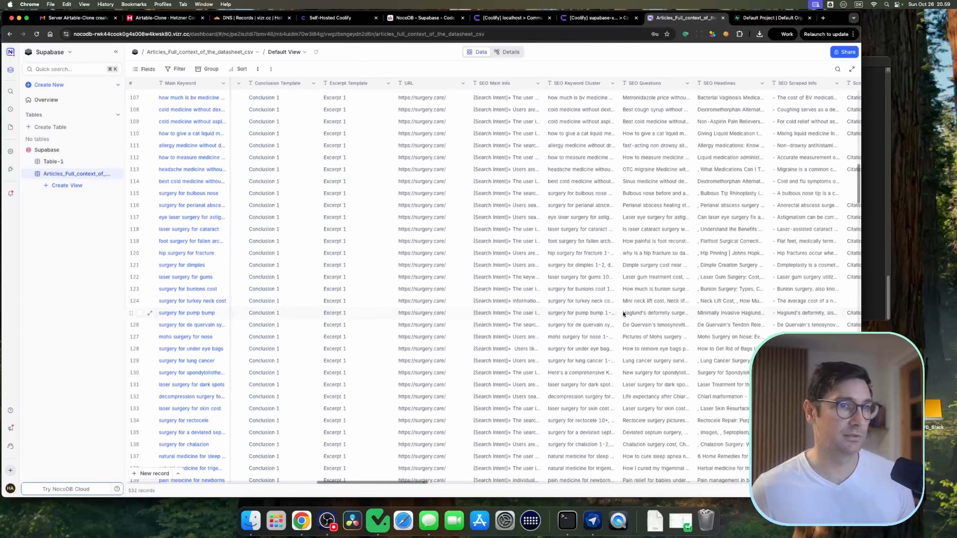
pyautogui.scroll(20, 848, 204)
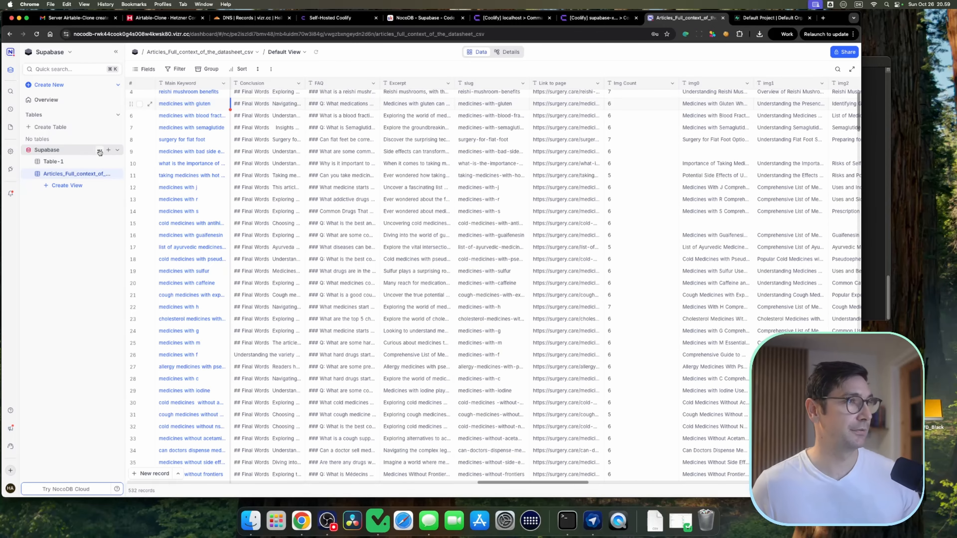
# Step: Import the CSV file keywords_200k.csv into the Supabase base
pyautogui.click(99, 151)
pyautogui.moveTo(140, 187)
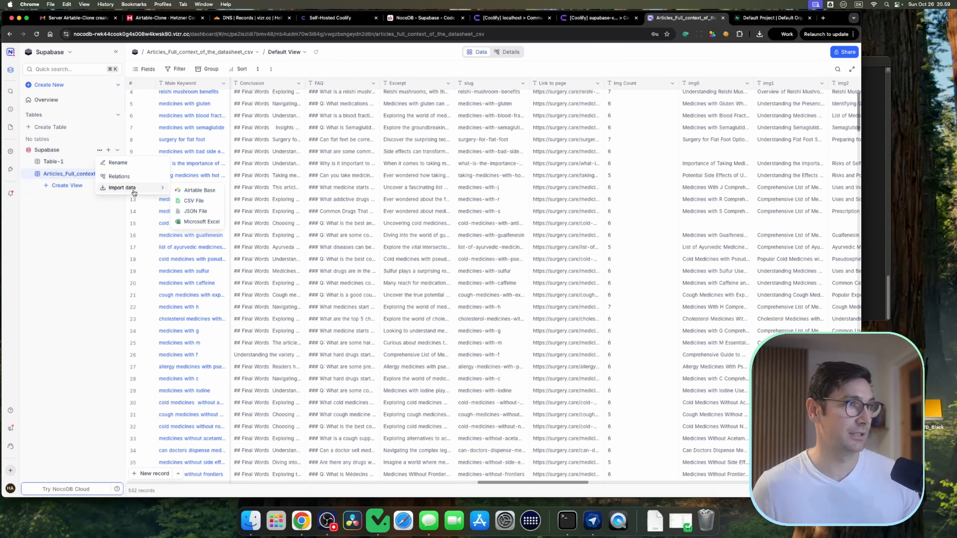
pyautogui.click(197, 201)
pyautogui.click(413, 165)
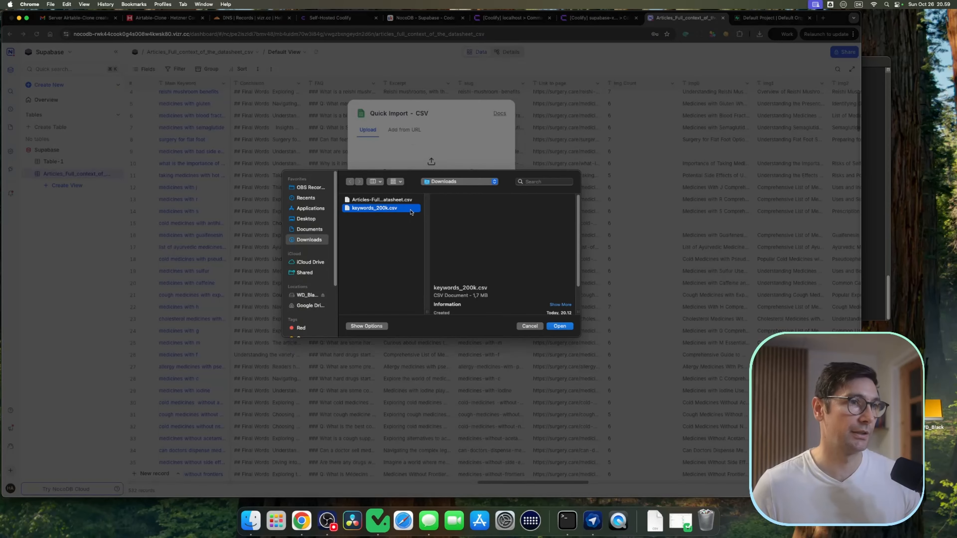
pyautogui.click(559, 326)
pyautogui.click(494, 184)
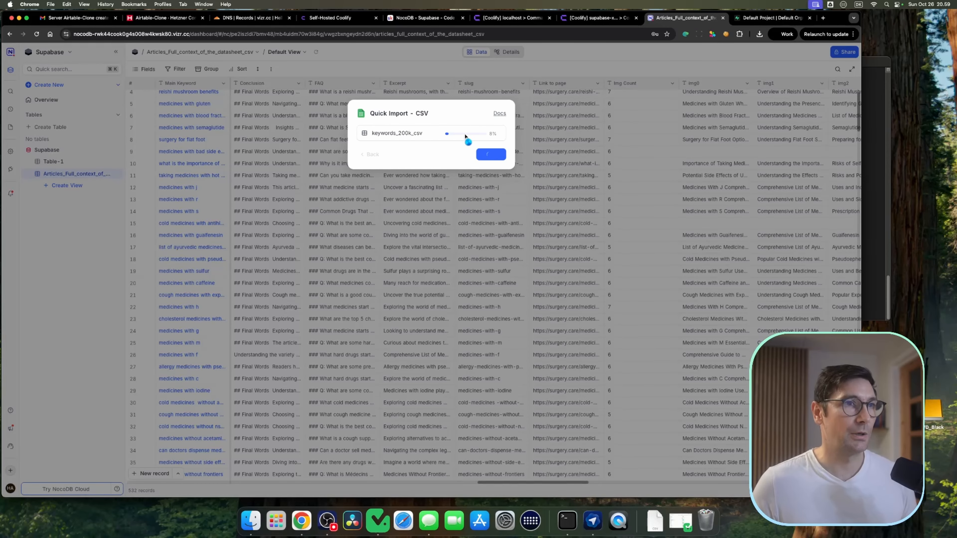
# Step: Check the keywords_200k_csv and Table-1 tables in Supabase Studio's Table Editor
pyautogui.click(787, 19)
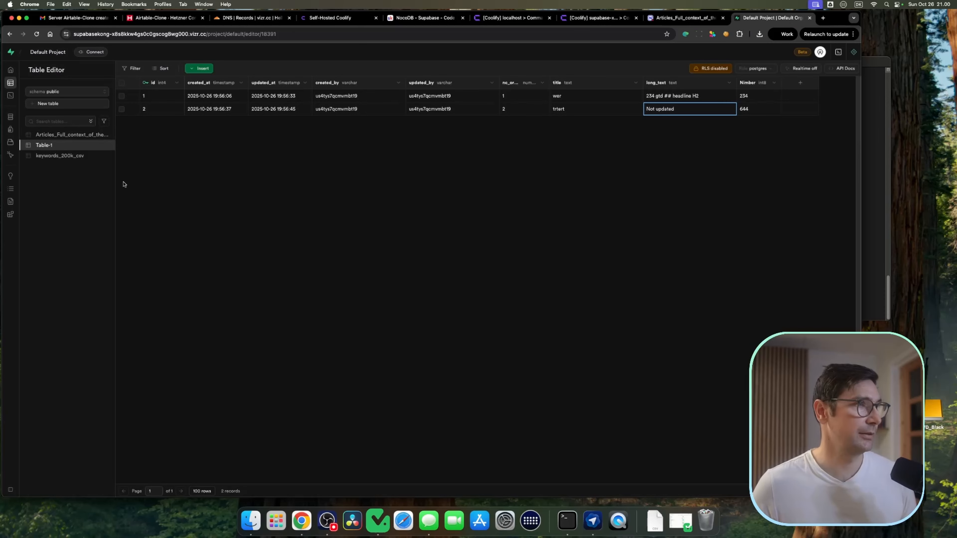
pyautogui.click(61, 155)
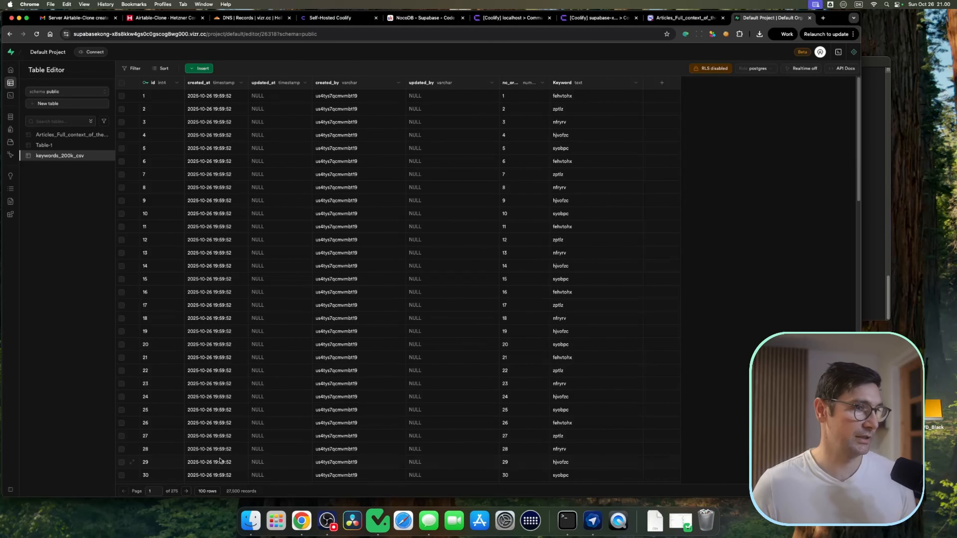
pyautogui.click(49, 146)
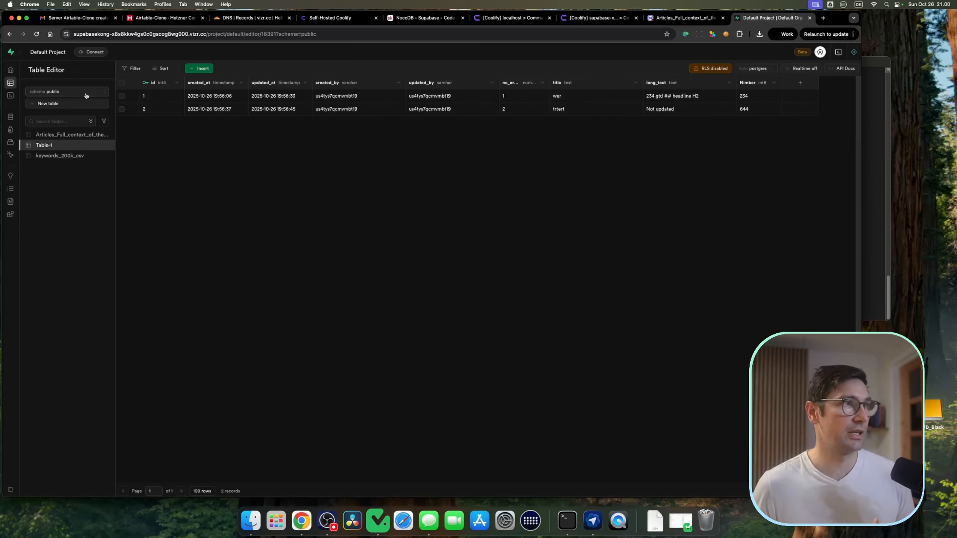
pyautogui.click(683, 17)
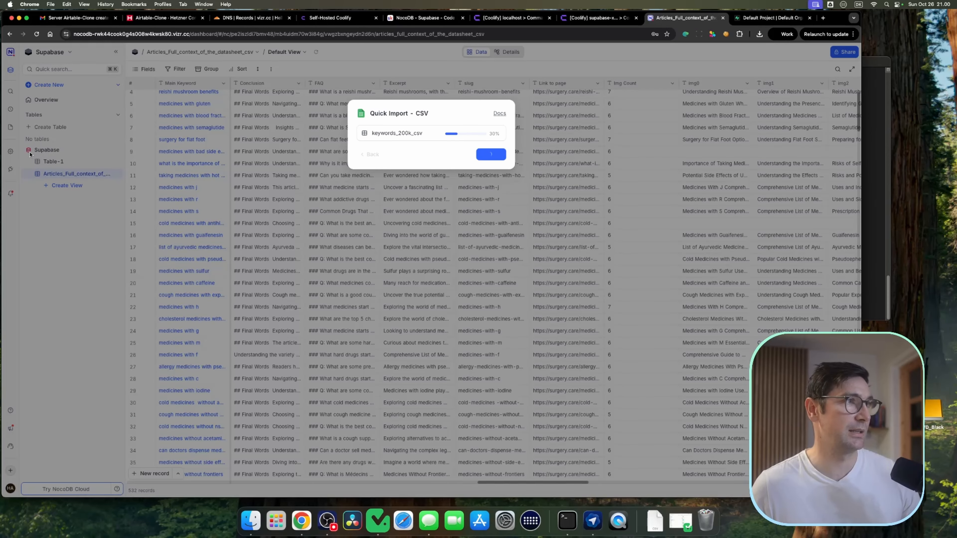
pyautogui.click(755, 20)
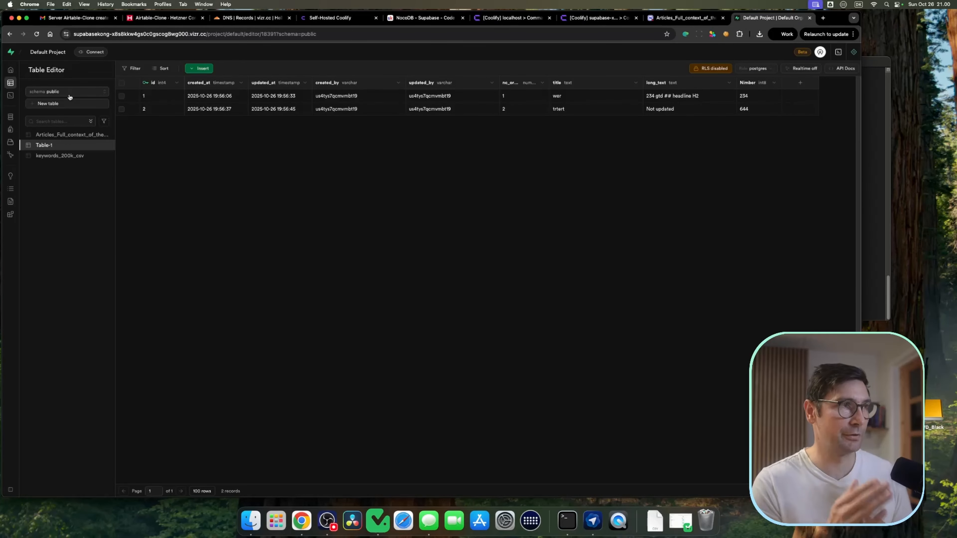
pyautogui.moveTo(54, 89)
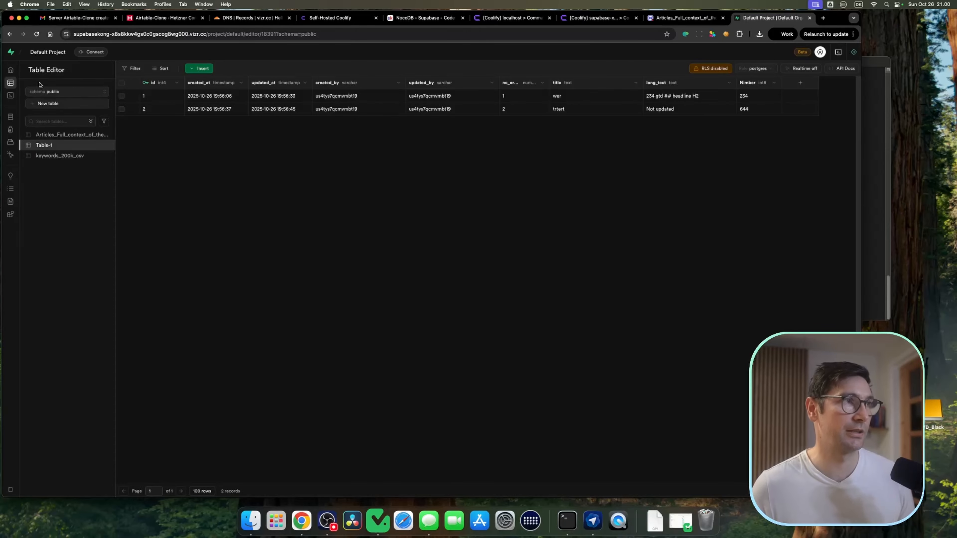
# Step: Create a new database schema named db in the Supabase Table Editor
pyautogui.click(50, 93)
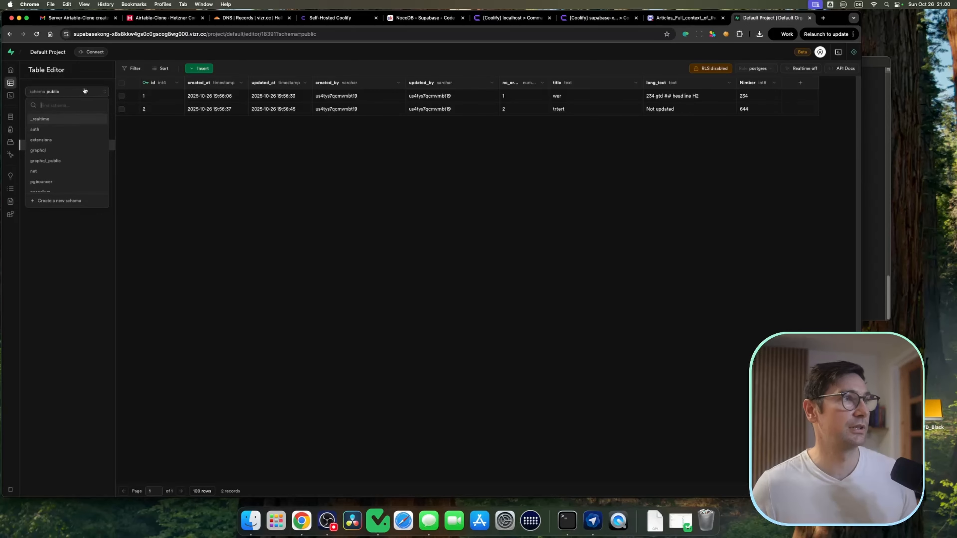
pyautogui.click(59, 200)
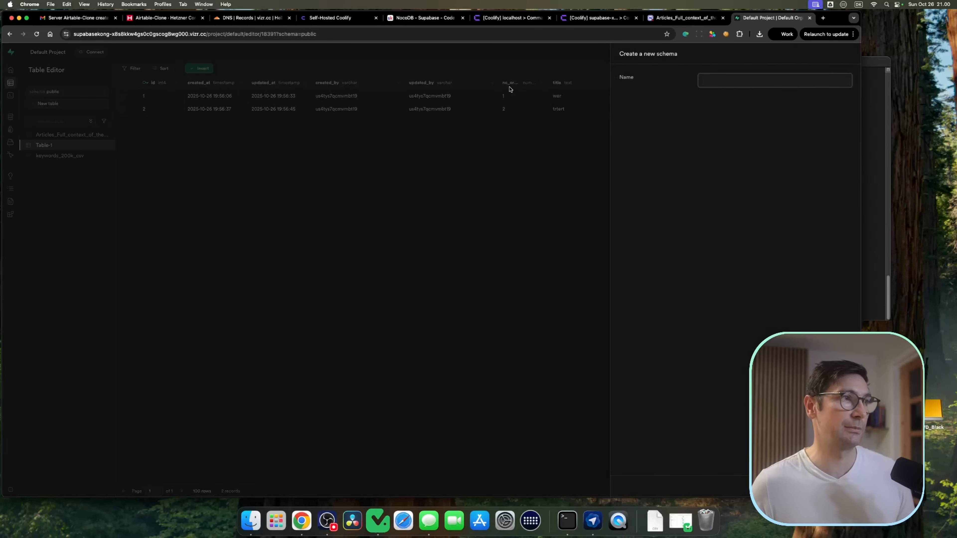
pyautogui.write('db')
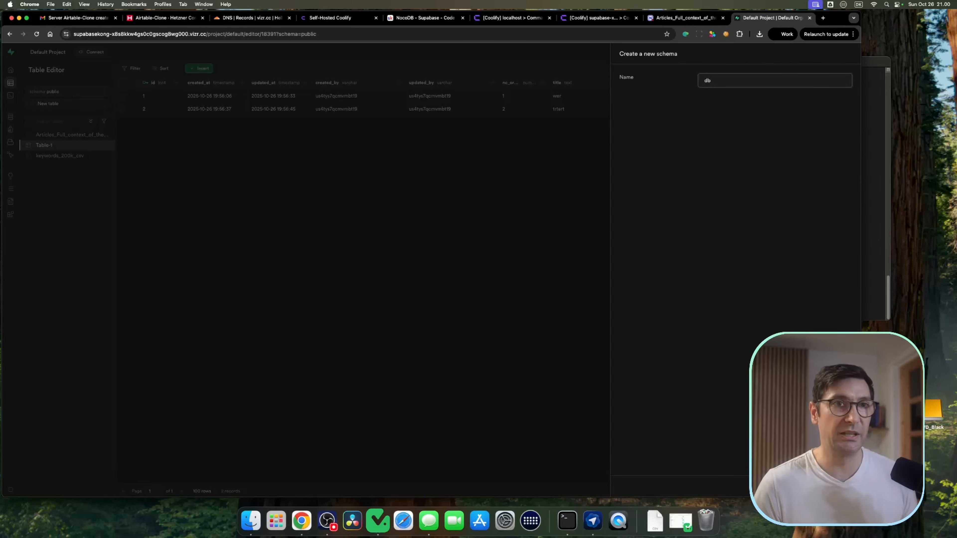
pyautogui.press('Return')
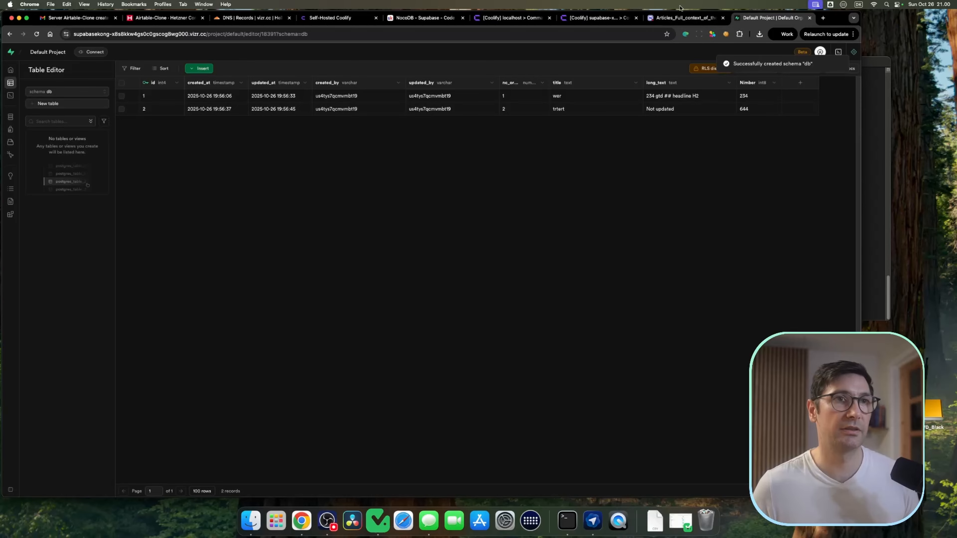
# Step: Switch back to the public schema and browse the Articles_Full_context and keywords_200k_csv tables in Supabase Studio
pyautogui.click(684, 18)
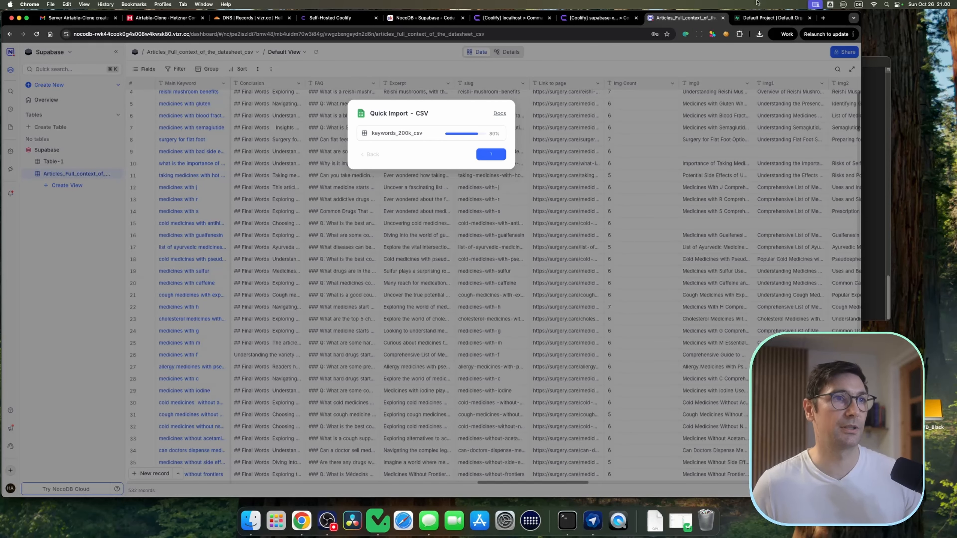
pyautogui.click(769, 20)
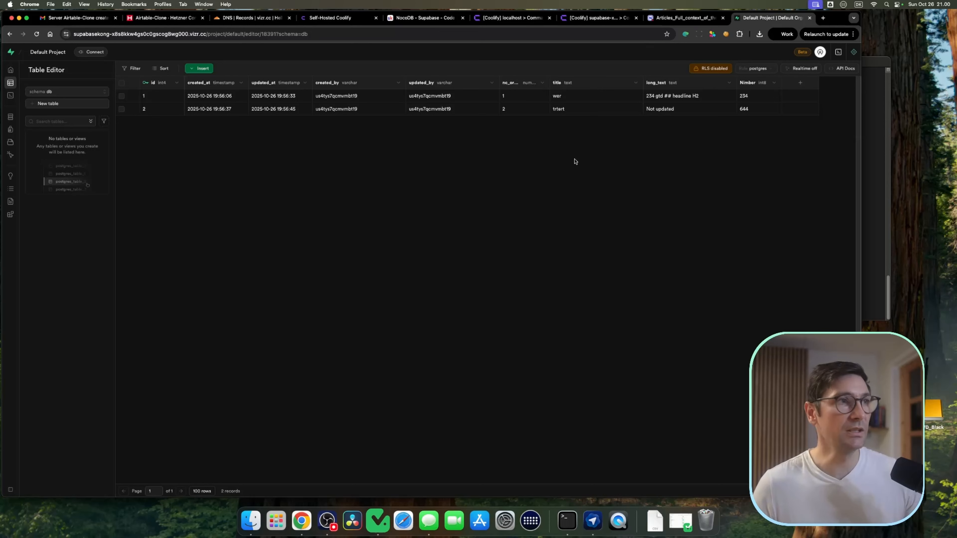
pyautogui.click(90, 94)
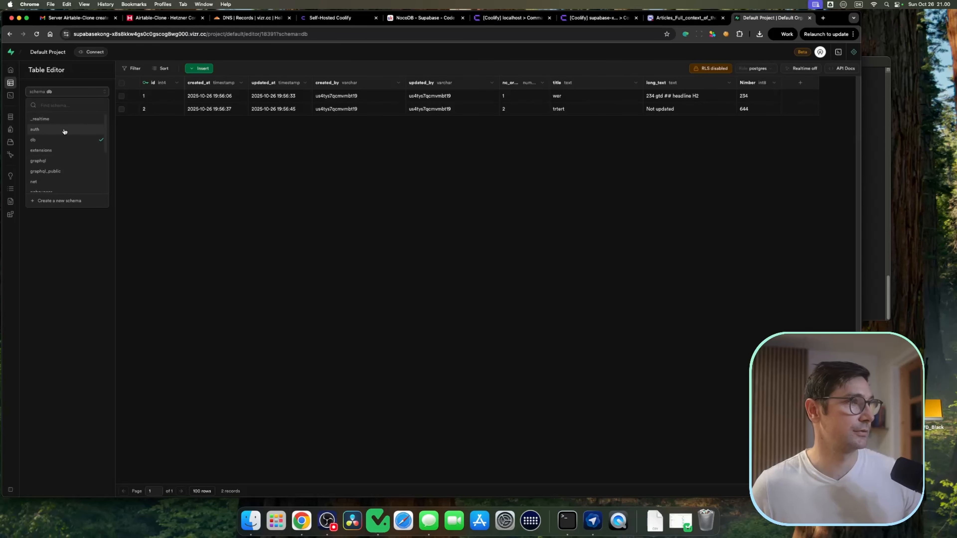
pyautogui.scroll(-2, 69, 132)
pyautogui.click(62, 157)
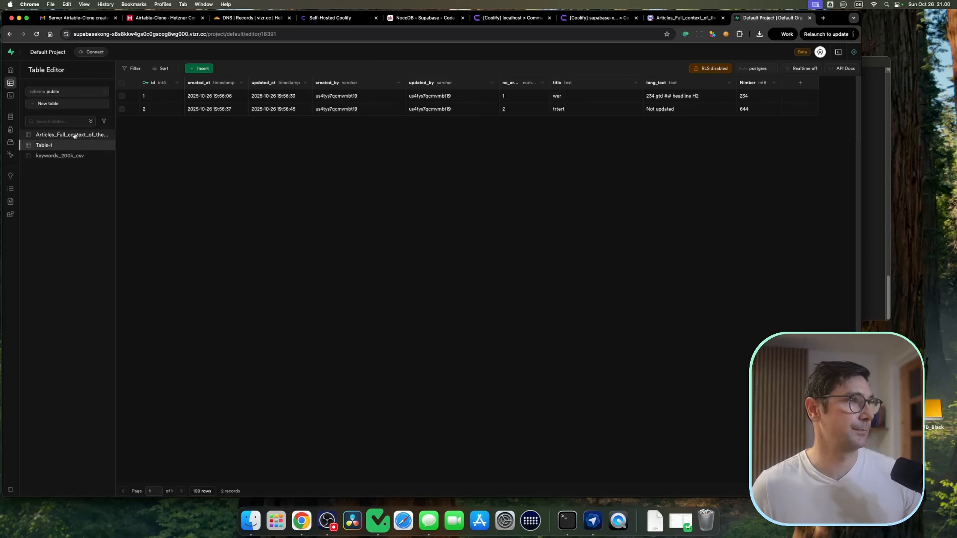
pyautogui.click(74, 135)
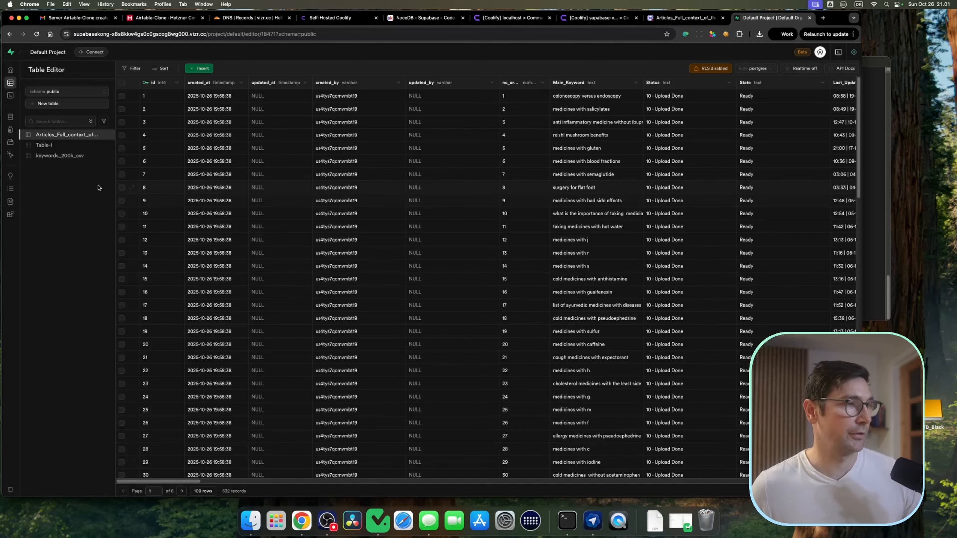
pyautogui.click(53, 156)
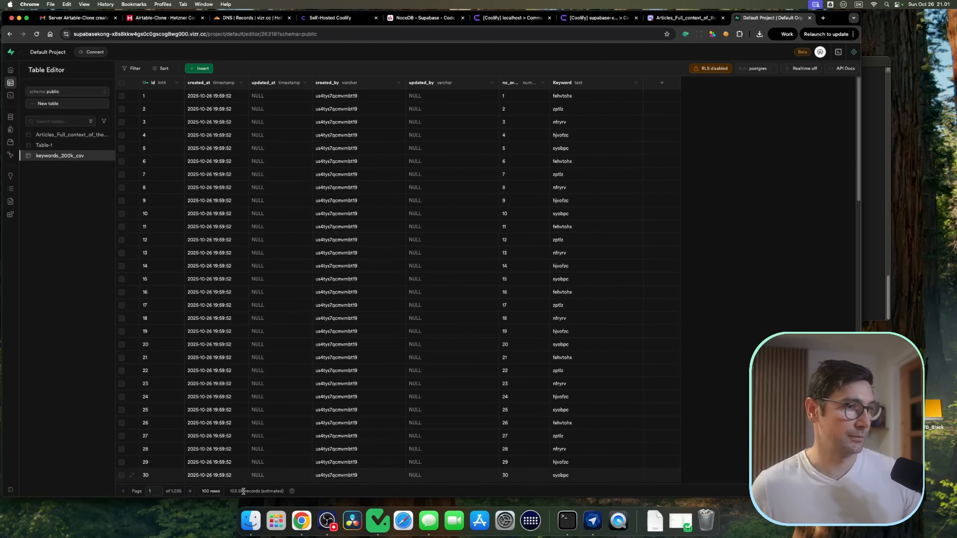
pyautogui.scroll(-10, 406, 342)
pyautogui.scroll(10, 414, 338)
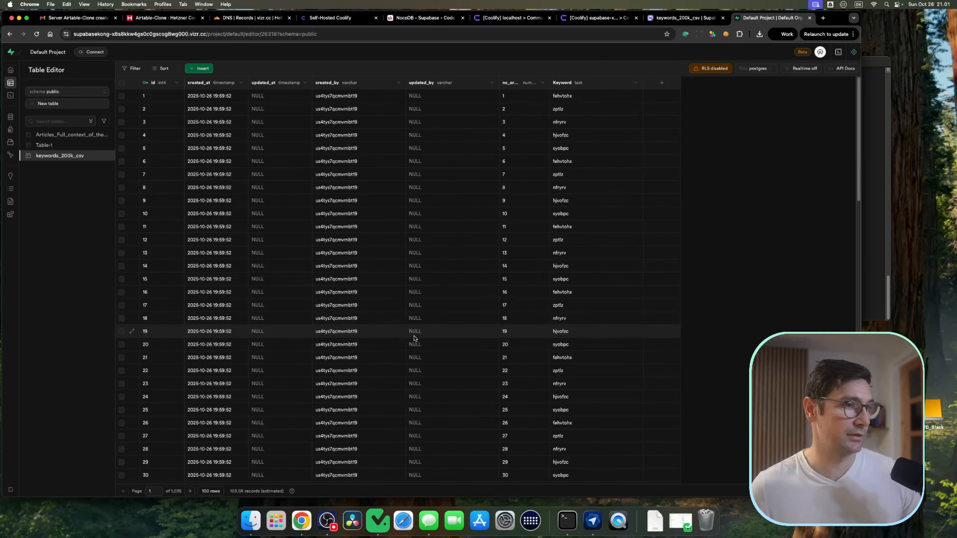
pyautogui.click(37, 37)
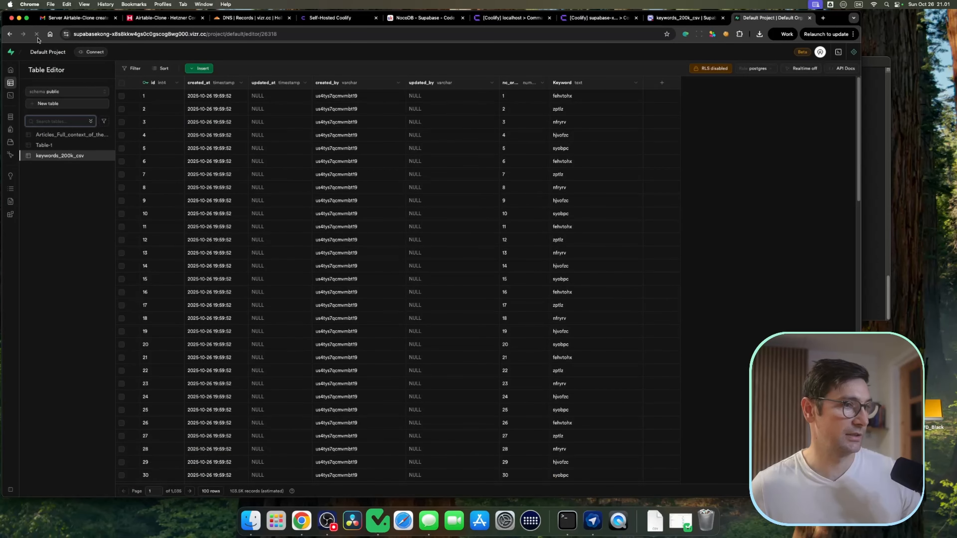
pyautogui.hotkey('ctrl', 'shift', 'Tab')
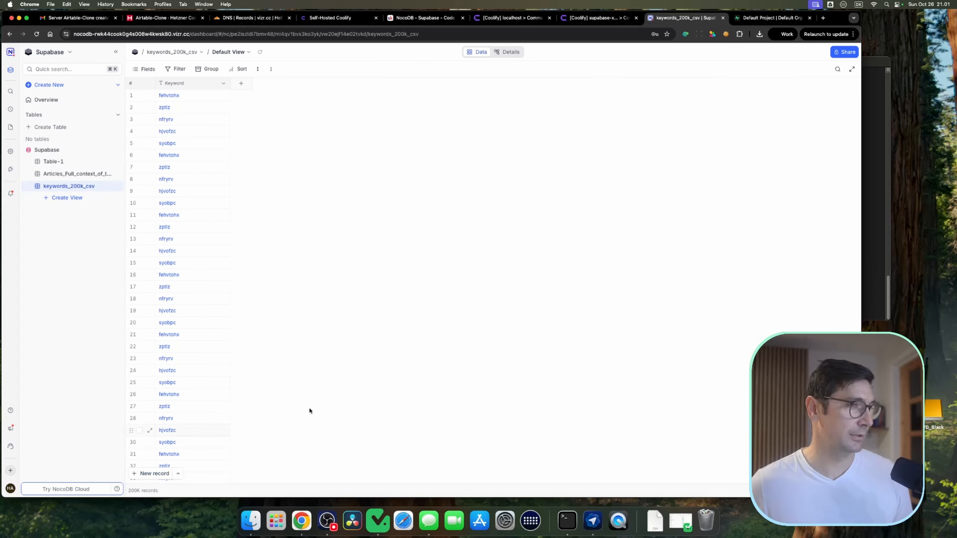
pyautogui.hotkey('ctrl', 'Tab')
pyautogui.moveTo(292, 492)
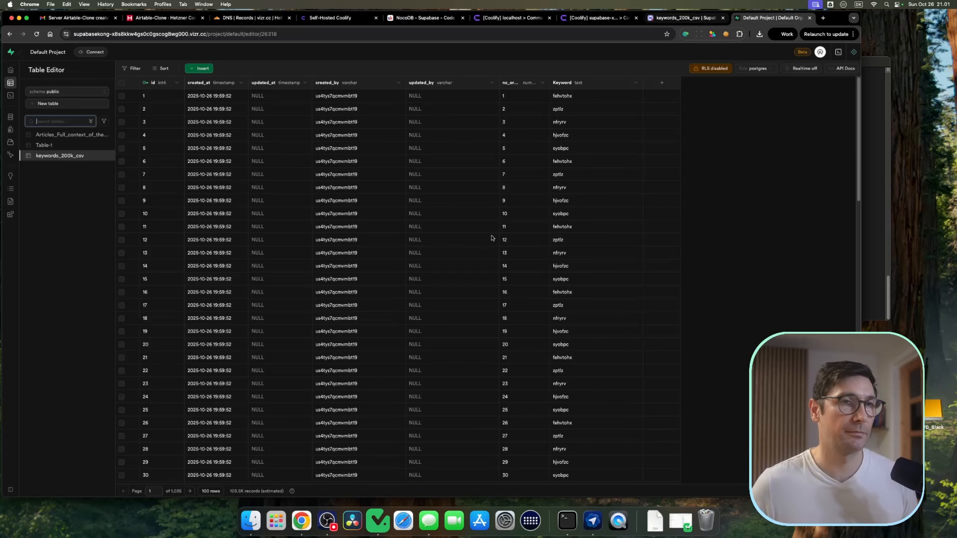
# Step: Scroll through the keywords_200k_csv records in NocoDB from top to bottom
pyautogui.click(685, 18)
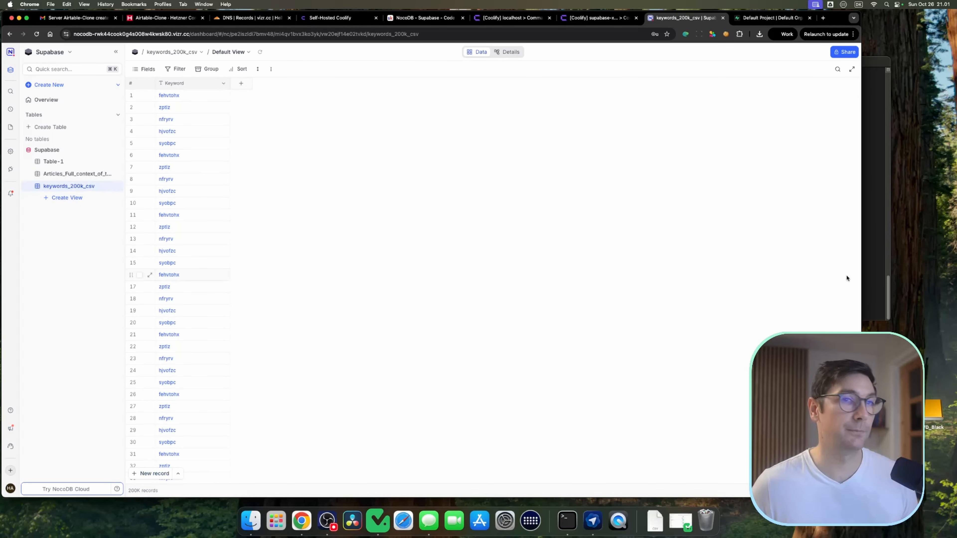
pyautogui.scroll(-4, 387, 268)
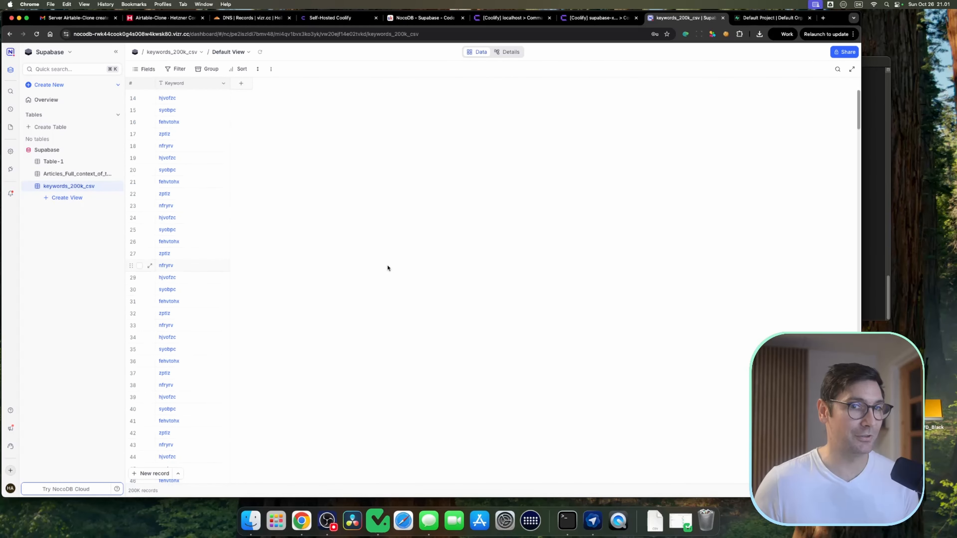
pyautogui.moveTo(859, 101); pyautogui.dragTo(858, 271)
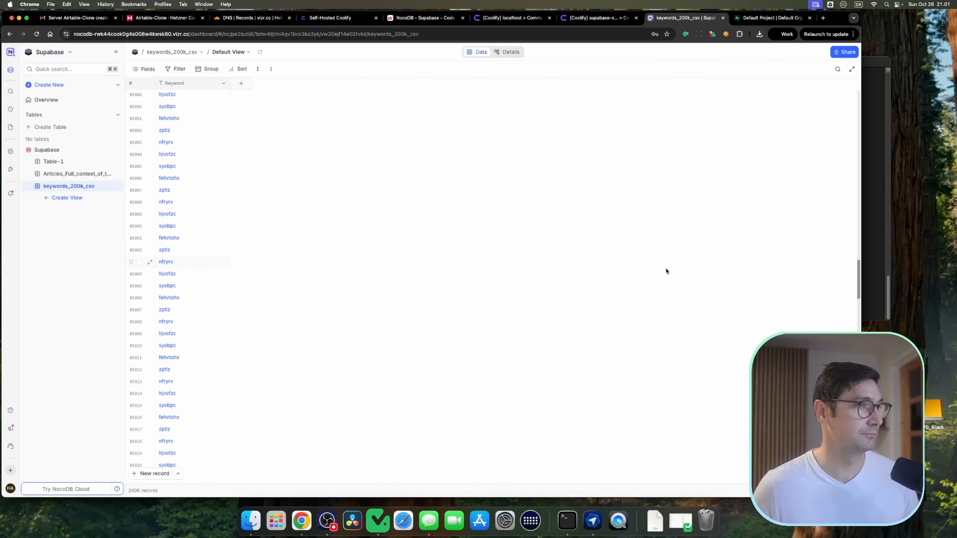
pyautogui.moveTo(857, 279); pyautogui.dragTo(857, 361)
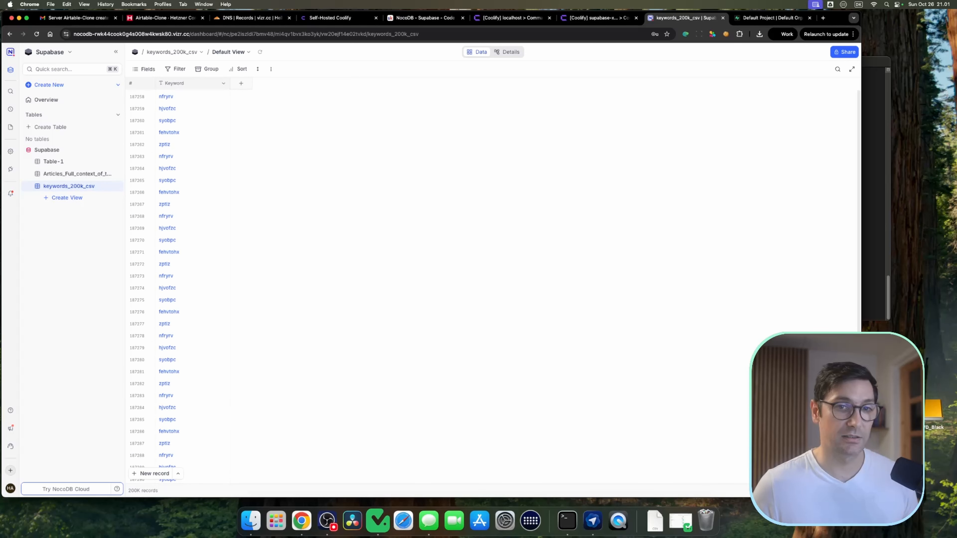
pyautogui.moveTo(855, 301); pyautogui.dragTo(825, 86)
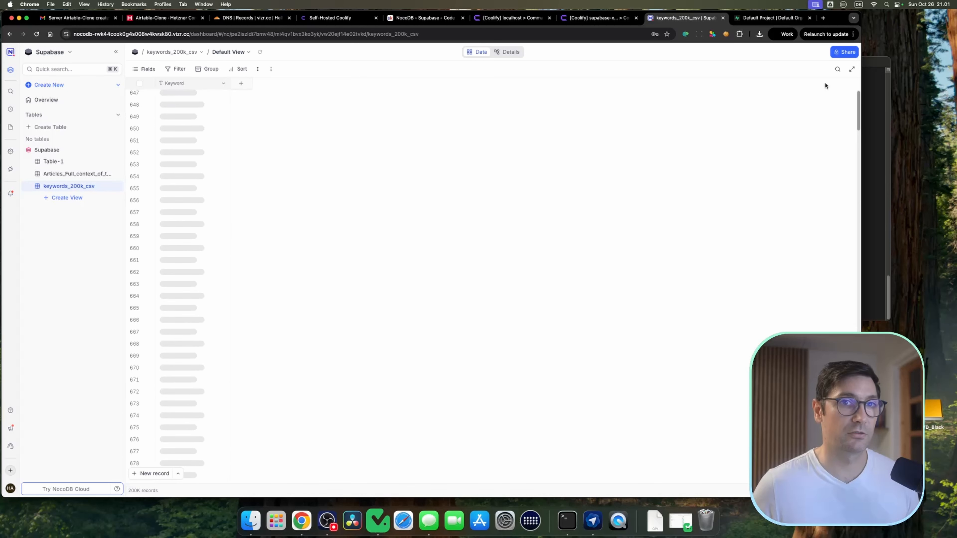
# Step: Group the keywords_200k_csv records by Keyword, then remove the grouping
pyautogui.click(207, 70)
pyautogui.click(217, 98)
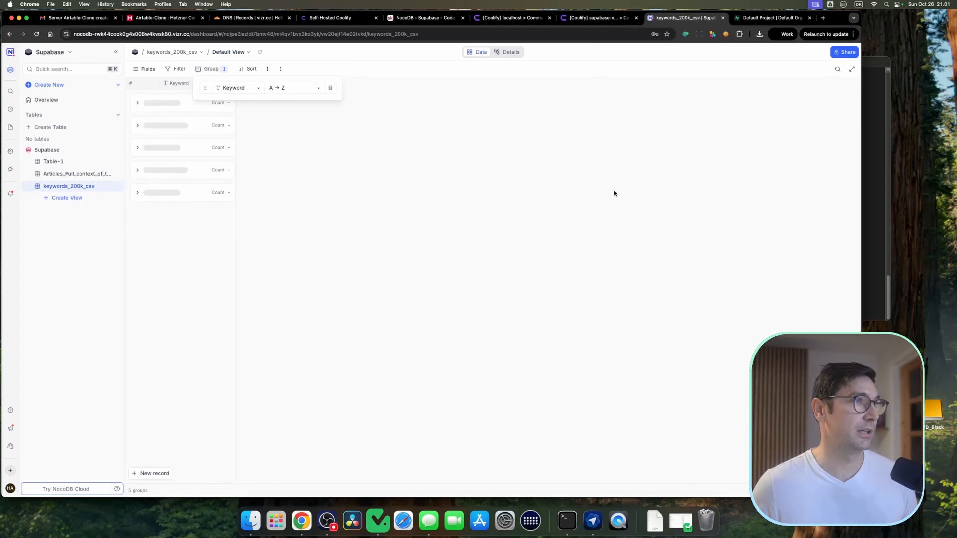
pyautogui.click(613, 192)
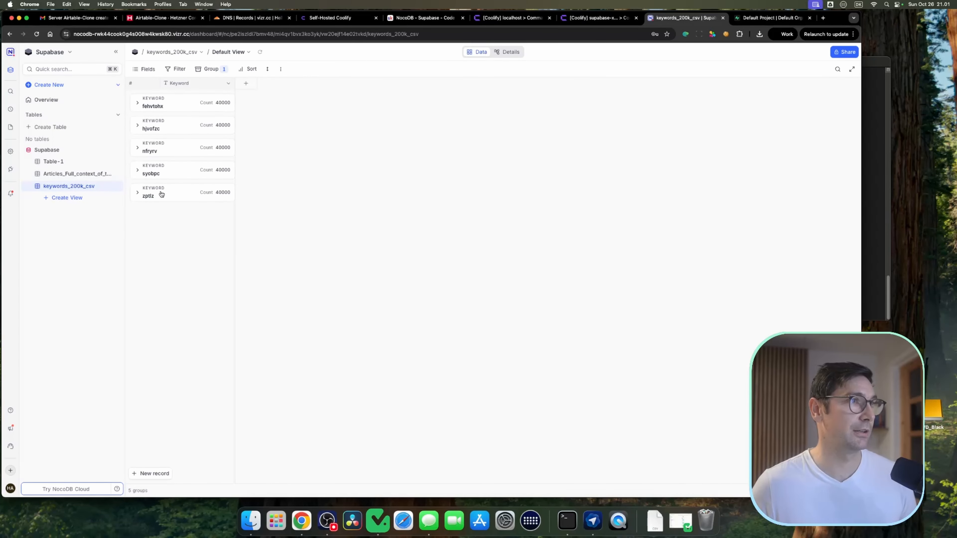
pyautogui.click(203, 72)
pyautogui.click(330, 89)
# Step: Add a Keyword 'is like' filter with the value zp, then delete the filter
pyautogui.click(175, 69)
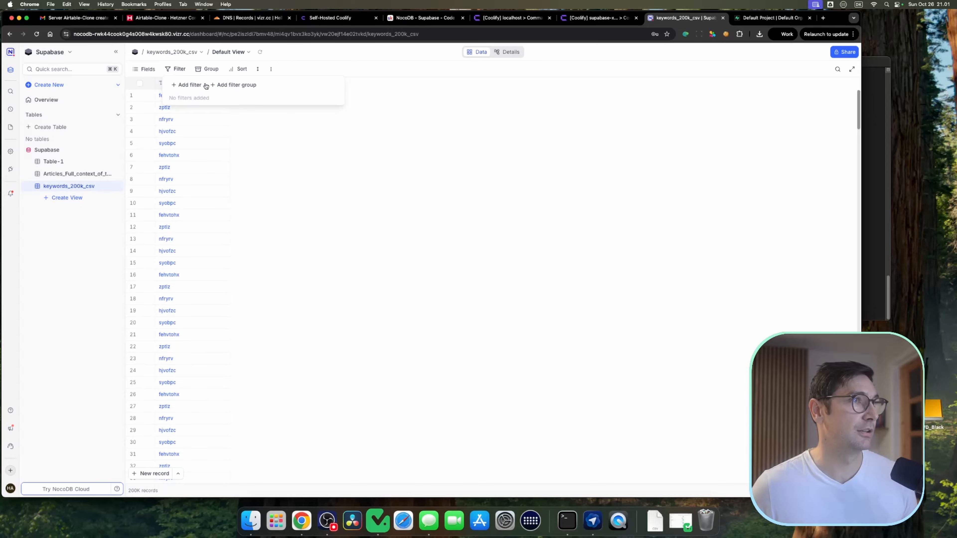
pyautogui.click(184, 85)
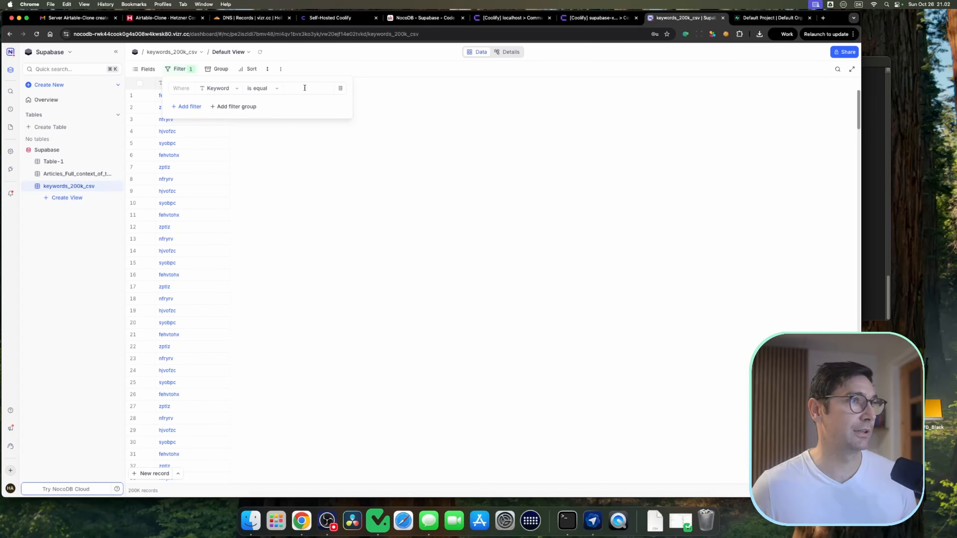
pyautogui.click(263, 88)
pyautogui.click(262, 134)
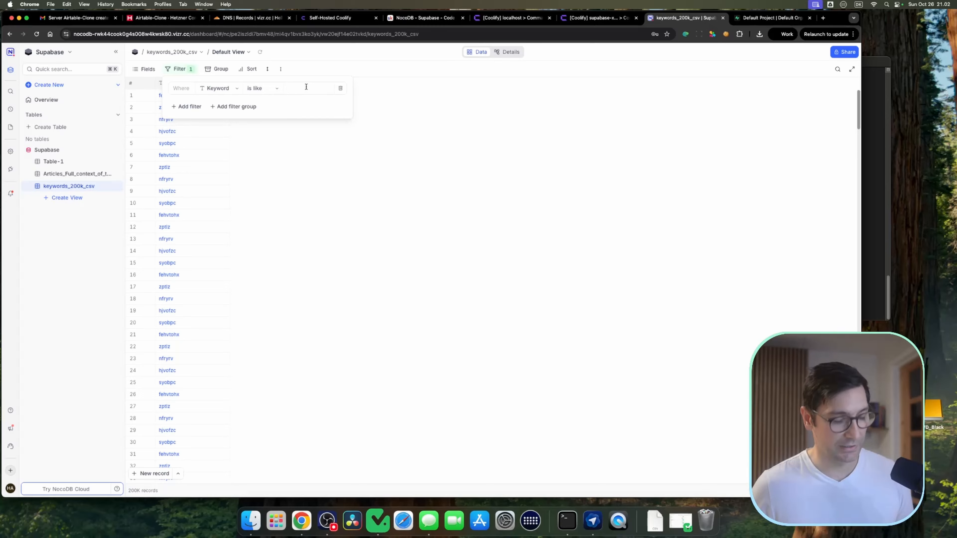
pyautogui.click(306, 87)
pyautogui.write('z')
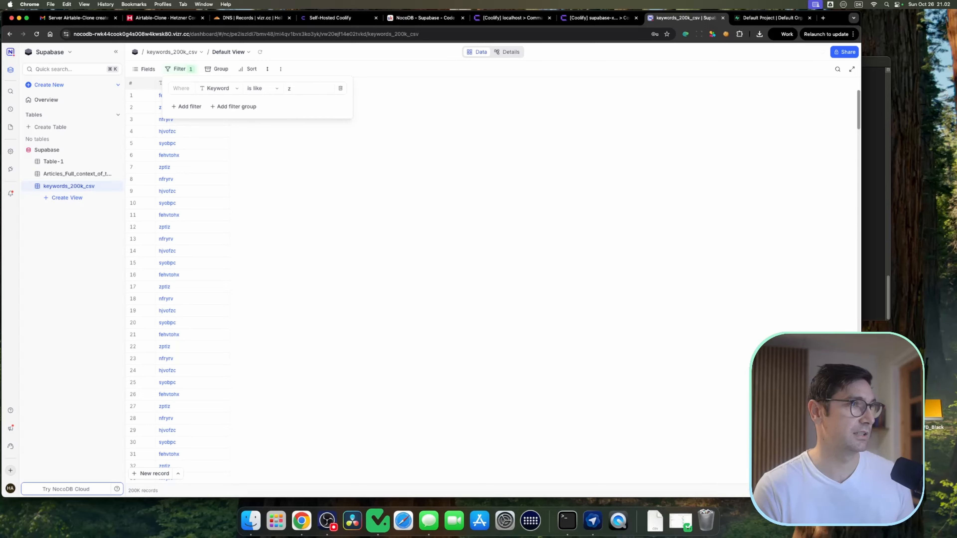
pyautogui.write('p')
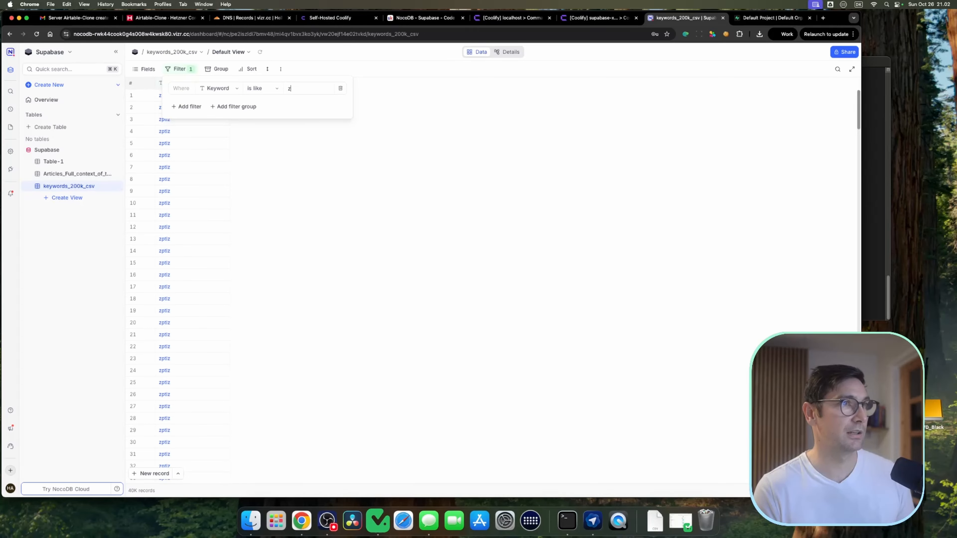
pyautogui.click(340, 90)
pyautogui.click(378, 56)
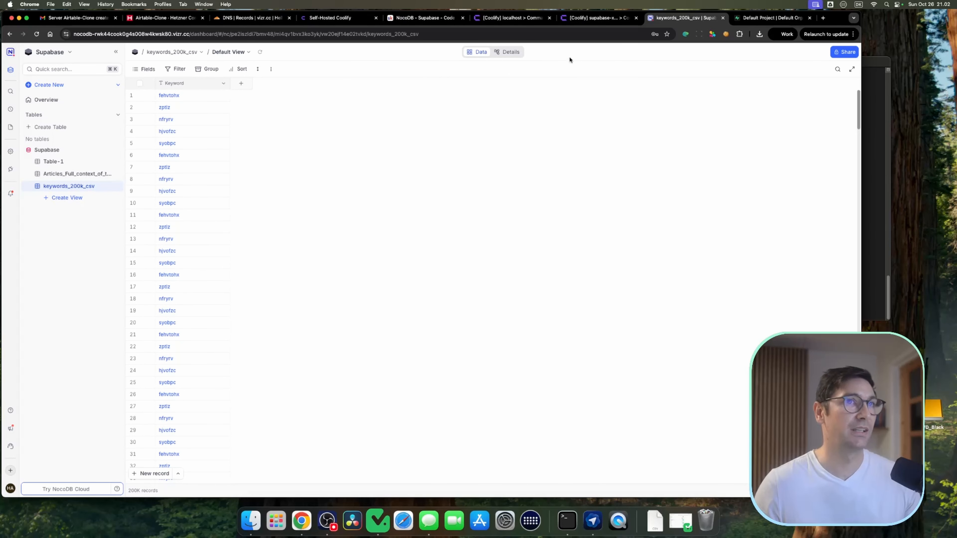
# Step: Add an N8N service to the Airtable Clone project's production environment in Coolify and deploy it
pyautogui.click(349, 19)
pyautogui.click(512, 18)
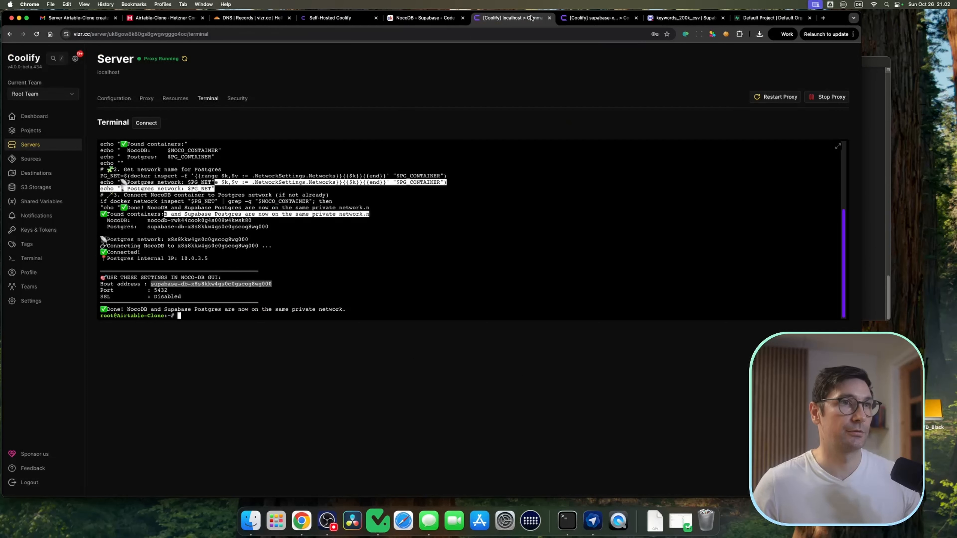
pyautogui.click(628, 19)
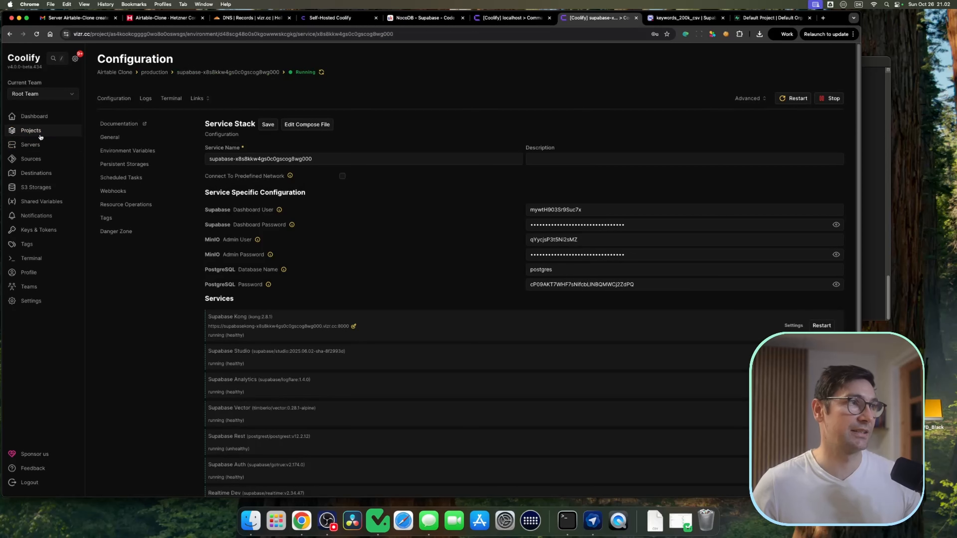
pyautogui.click(37, 132)
pyautogui.click(233, 130)
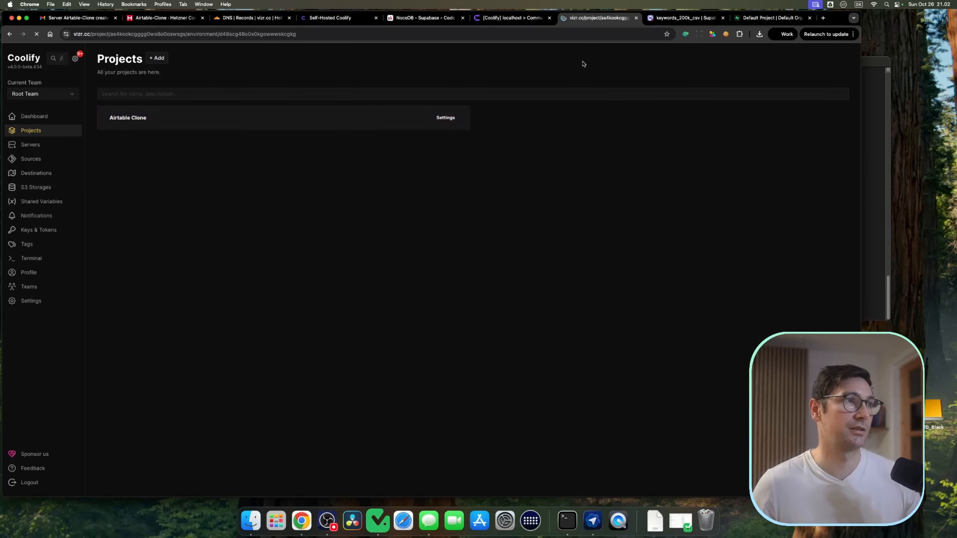
pyautogui.click(174, 60)
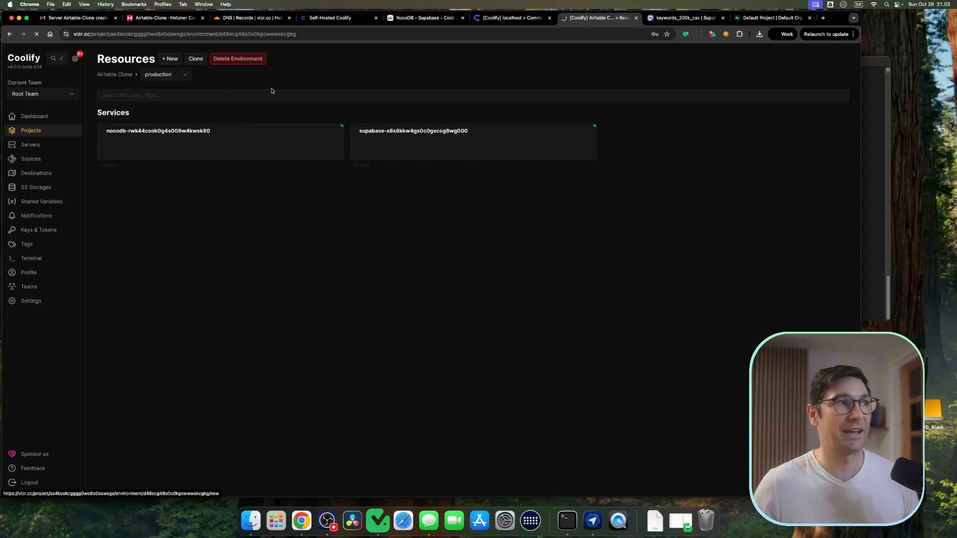
pyautogui.click(323, 89)
pyautogui.write('n8n')
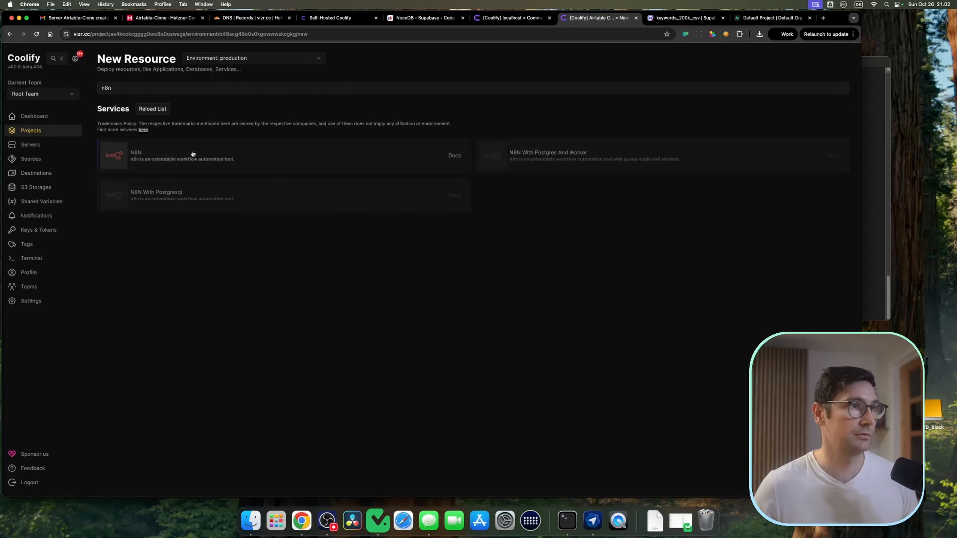
pyautogui.click(203, 155)
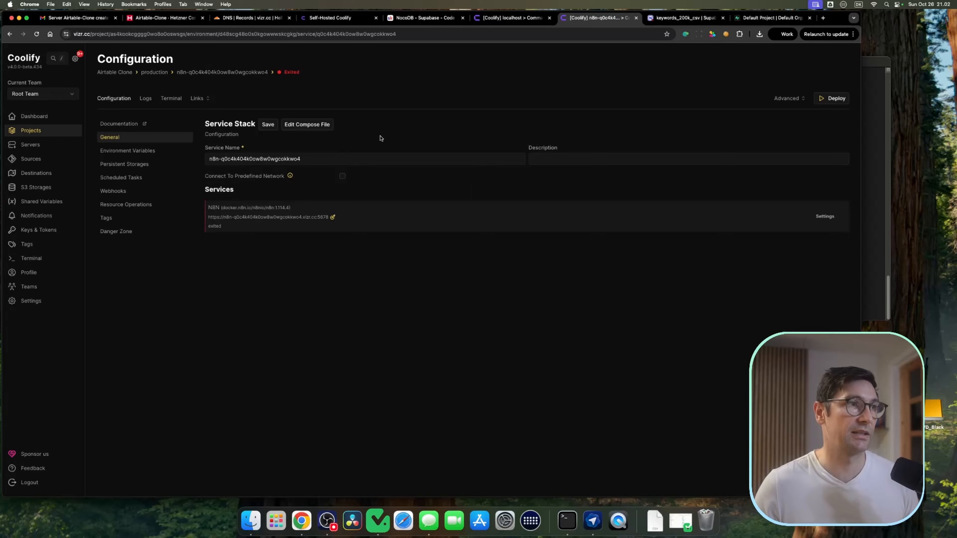
pyautogui.click(834, 100)
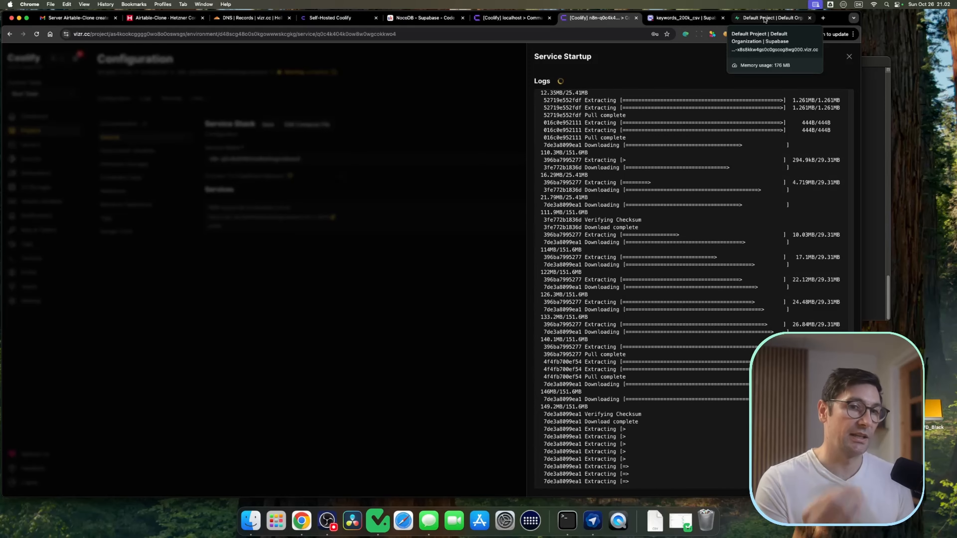
pyautogui.click(683, 18)
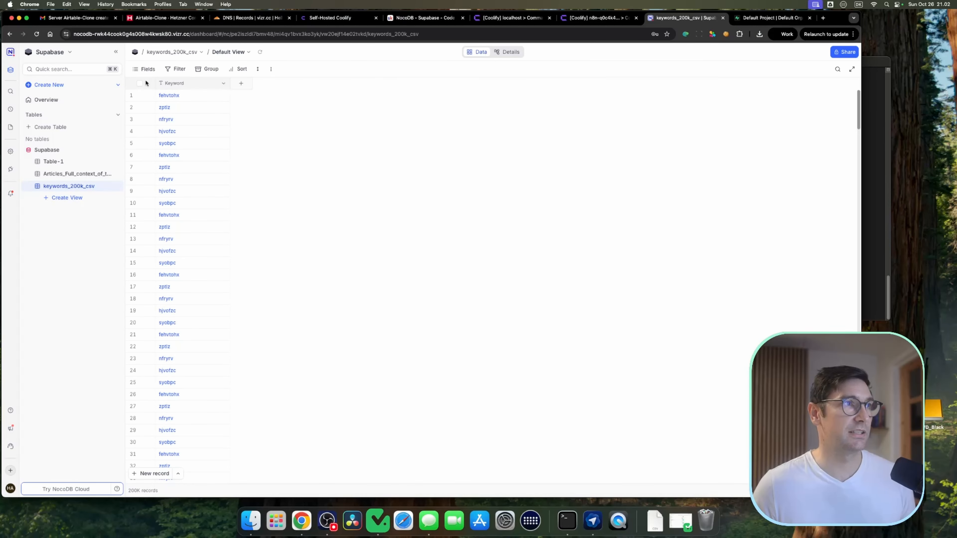
# Step: Add a single select field named Status to the keywords_200k_csv table
pyautogui.click(241, 82)
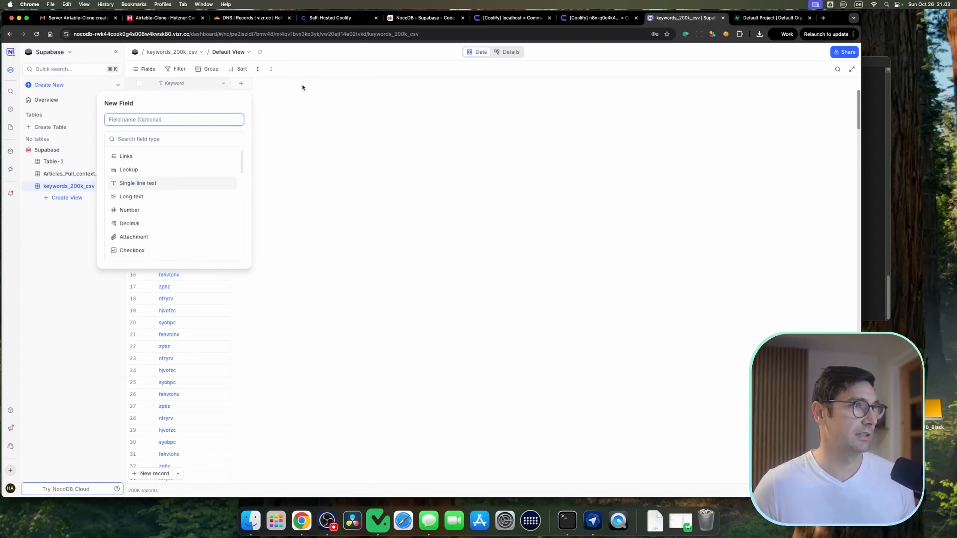
pyautogui.scroll(-3, 170, 218)
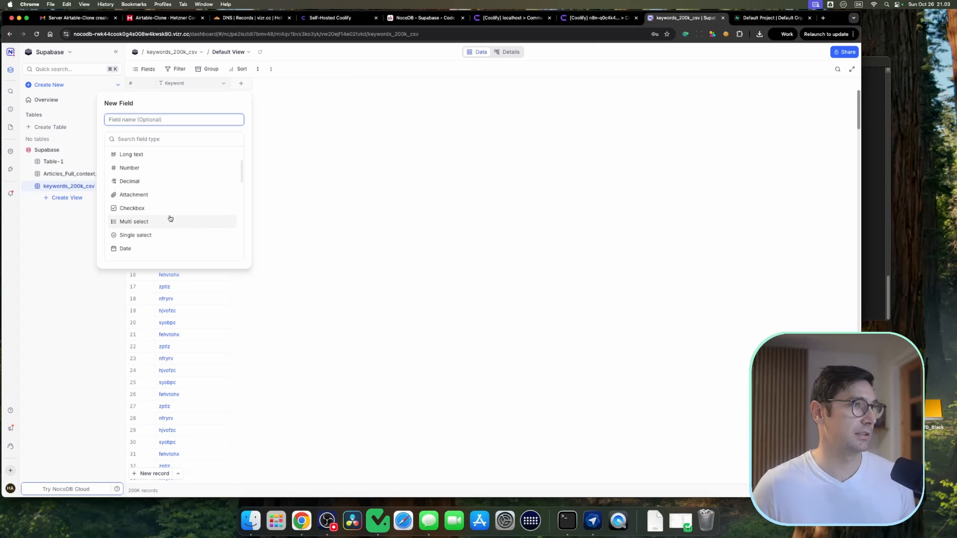
pyautogui.click(165, 233)
pyautogui.write('Status')
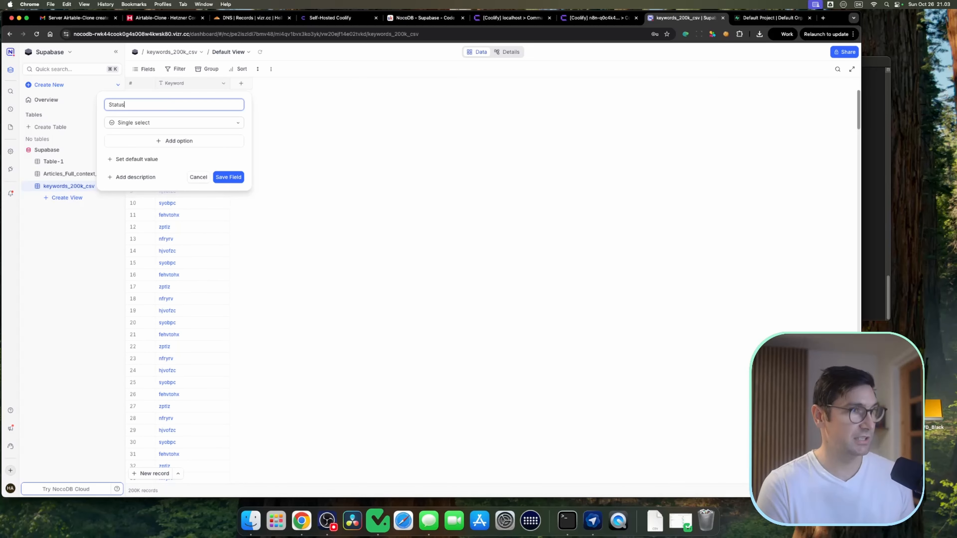
pyautogui.click(229, 178)
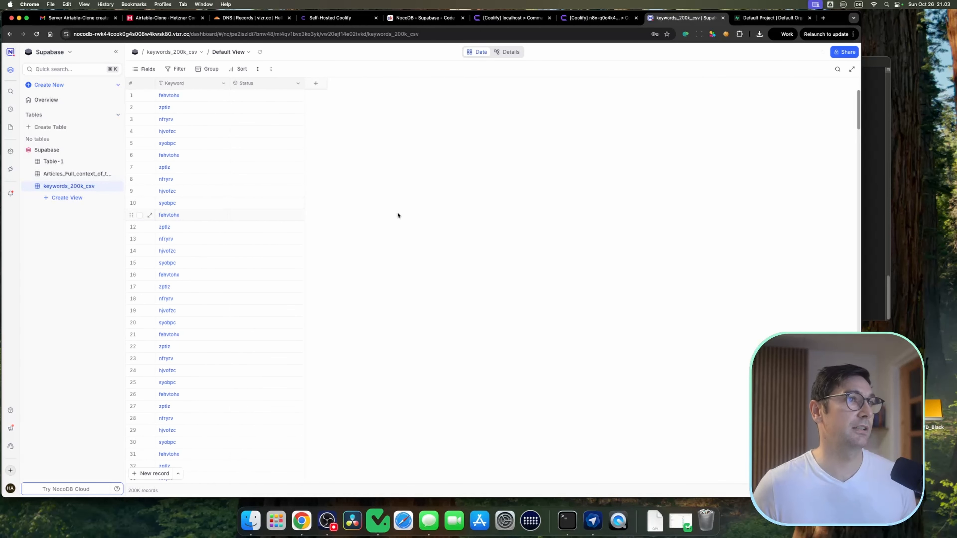
# Step: Edit the Status field to add the options Go, Going and Gone, and update the field
pyautogui.click(298, 83)
pyautogui.click(263, 115)
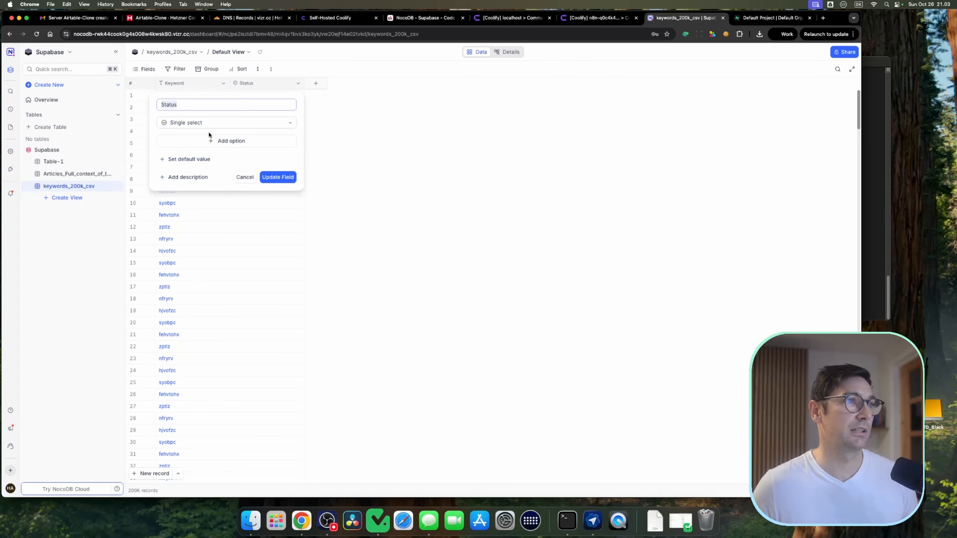
pyautogui.click(212, 142)
pyautogui.write('Go')
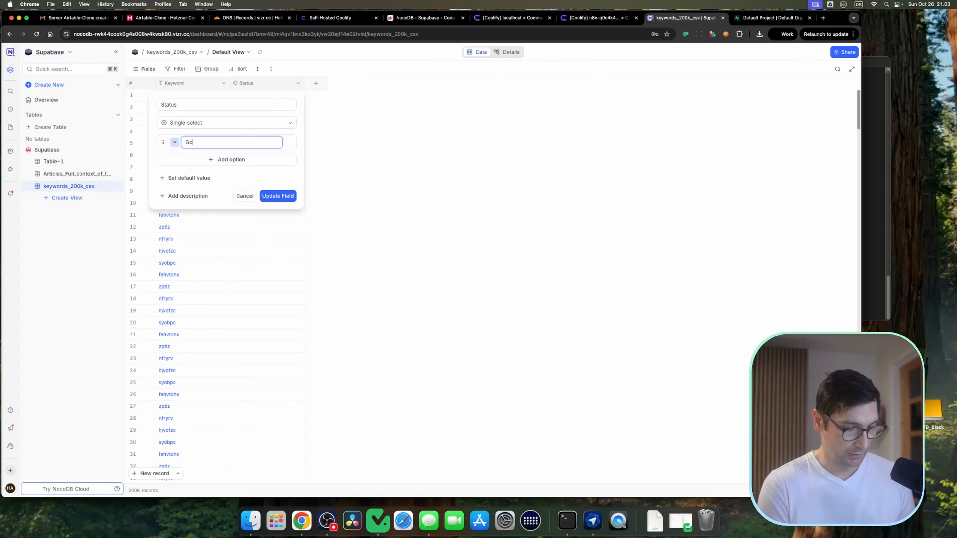
pyautogui.press('Return')
pyautogui.write('Going')
pyautogui.press('Return')
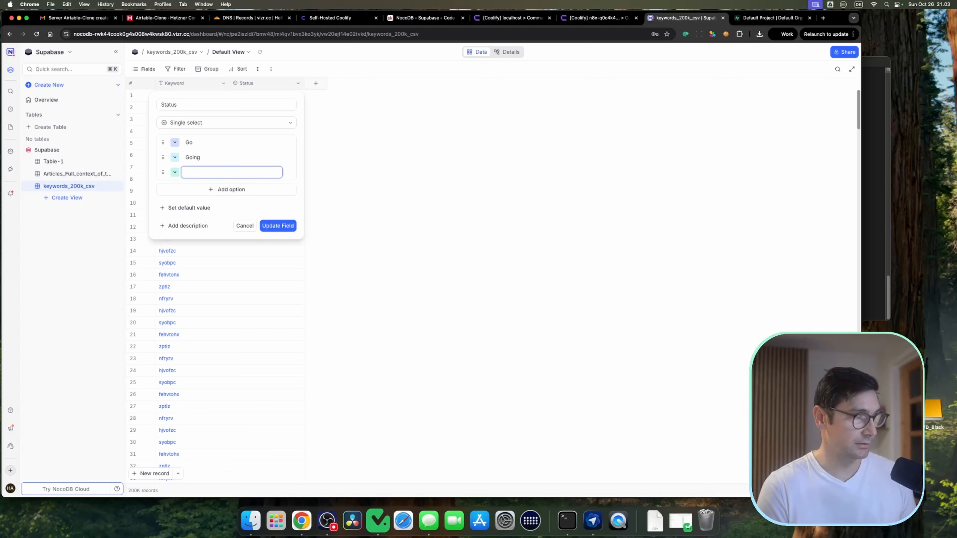
pyautogui.write('Gone')
pyautogui.press('Return')
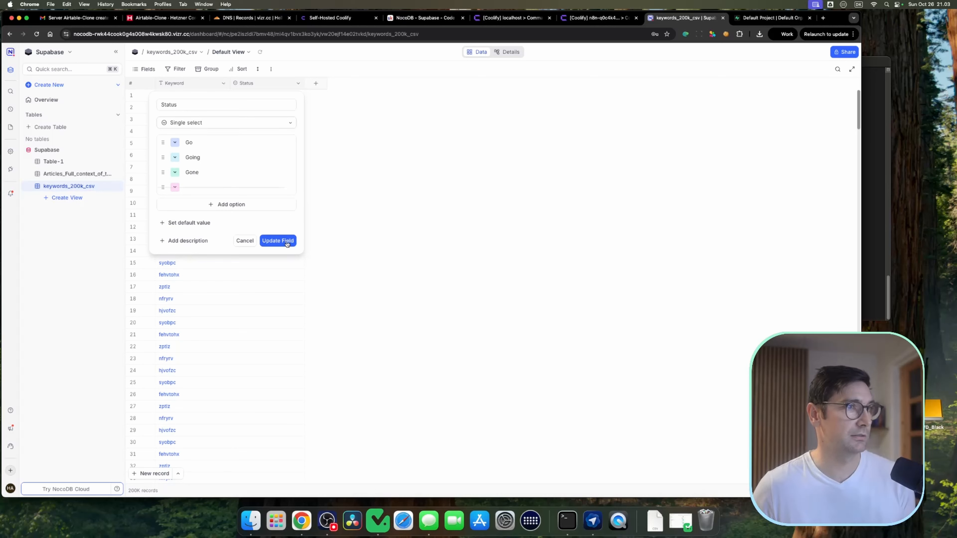
pyautogui.click(278, 239)
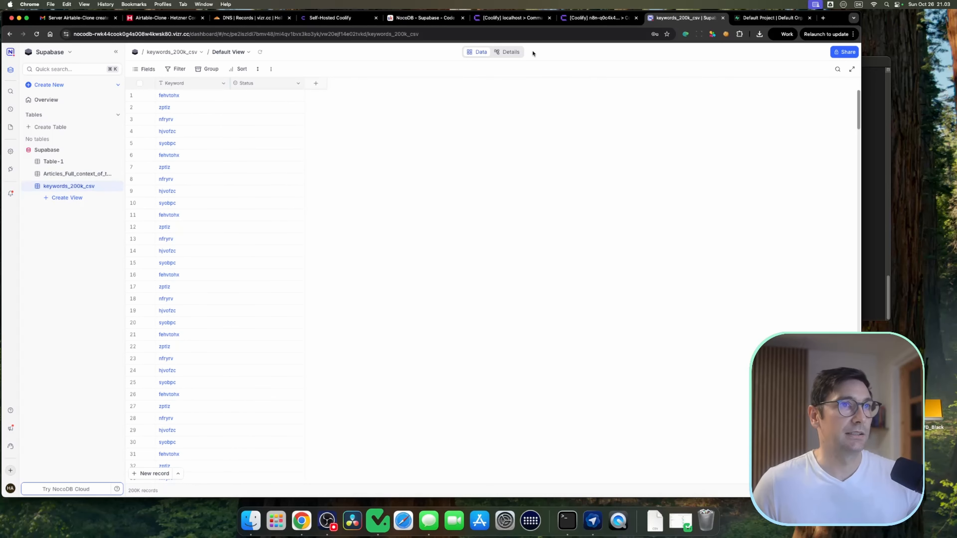
# Step: Create a new webhook on the table with a record trigger that fires only after update
pyautogui.click(511, 52)
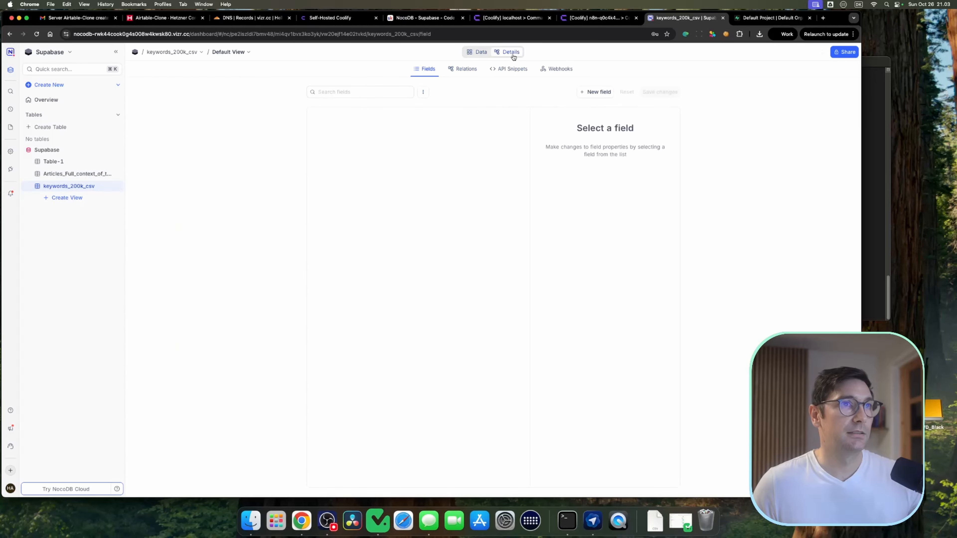
pyautogui.click(561, 72)
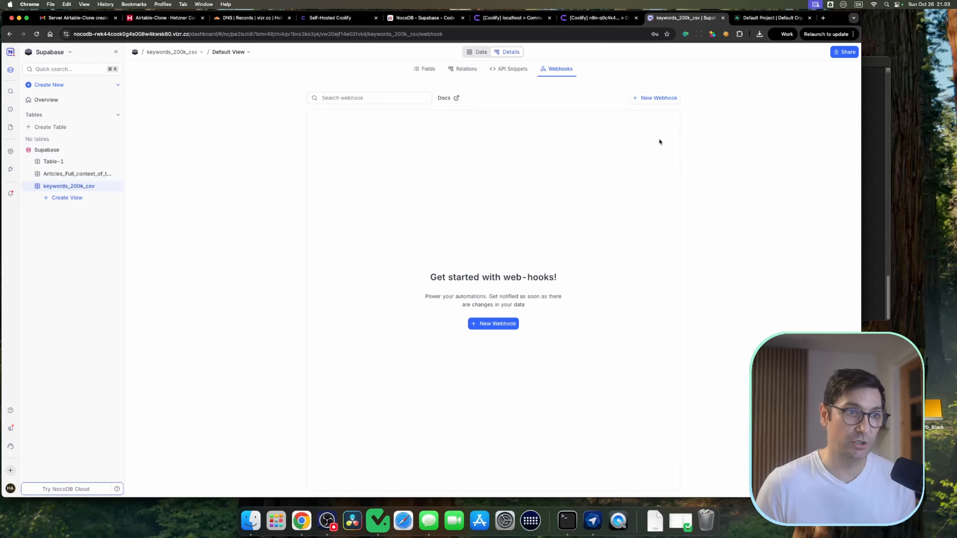
pyautogui.click(509, 324)
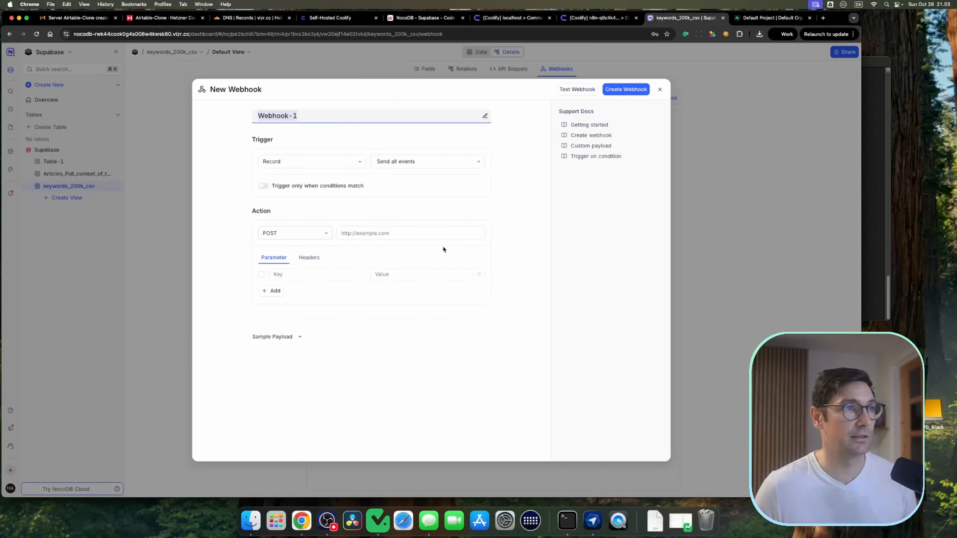
pyautogui.click(332, 113)
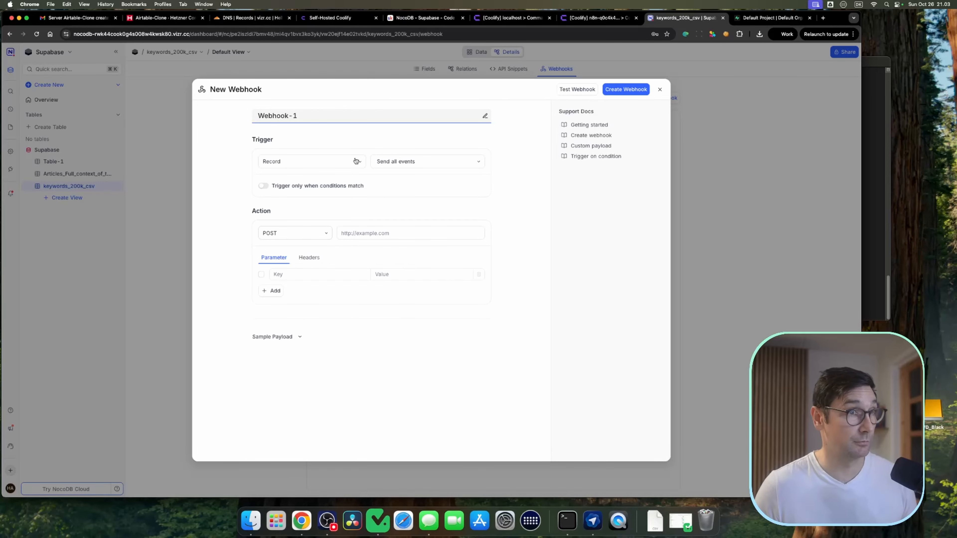
pyautogui.click(421, 162)
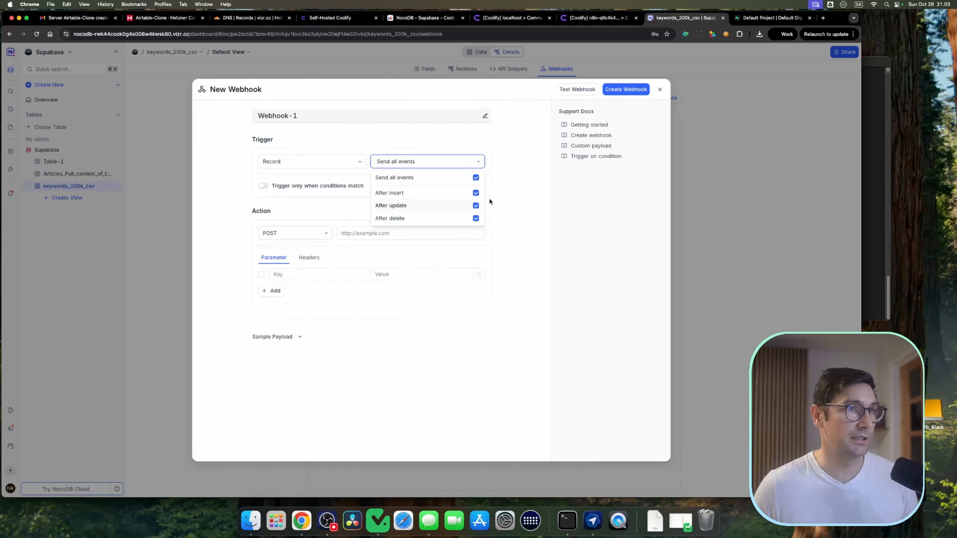
pyautogui.click(475, 193)
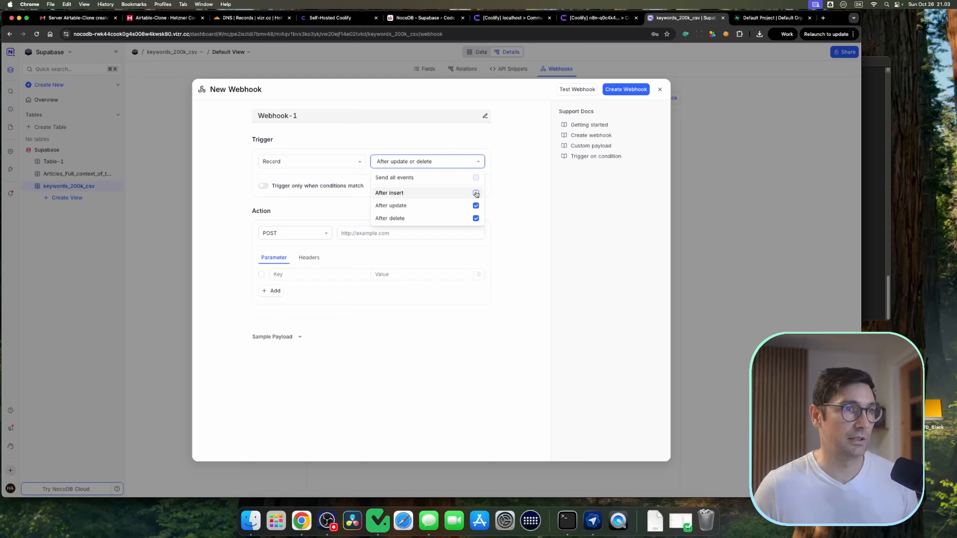
pyautogui.click(475, 218)
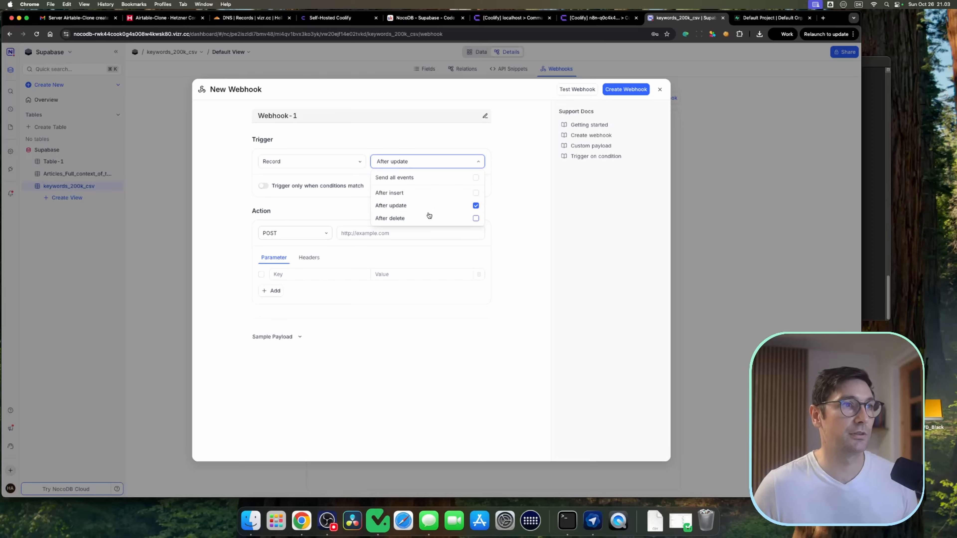
# Step: Enable trigger-on-conditions and add a filter where Status is Go
pyautogui.click(263, 185)
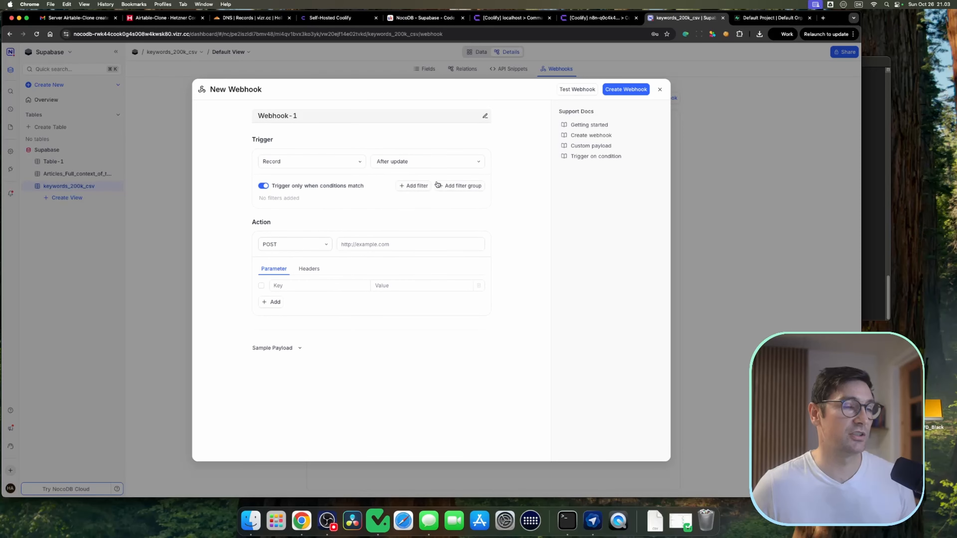
pyautogui.click(415, 186)
pyautogui.click(309, 200)
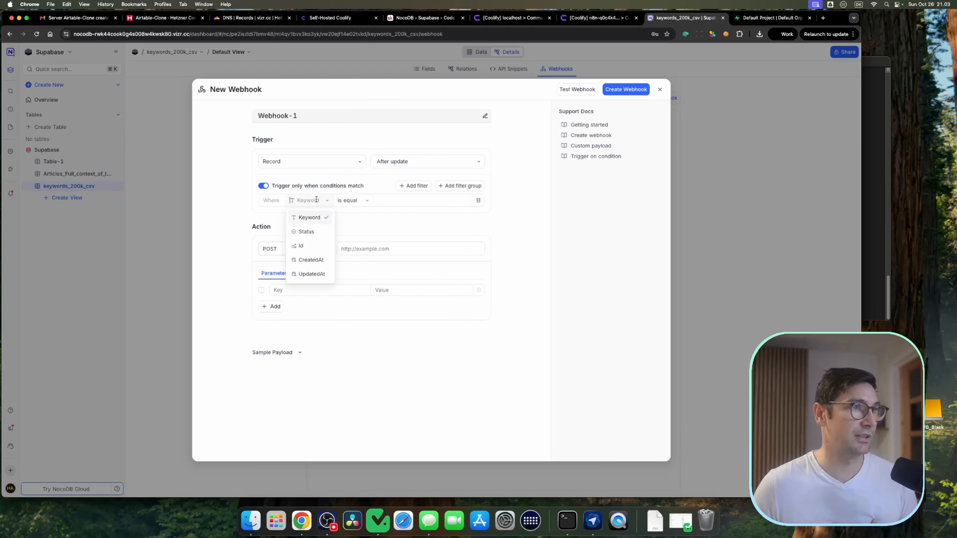
pyautogui.click(321, 233)
pyautogui.click(357, 203)
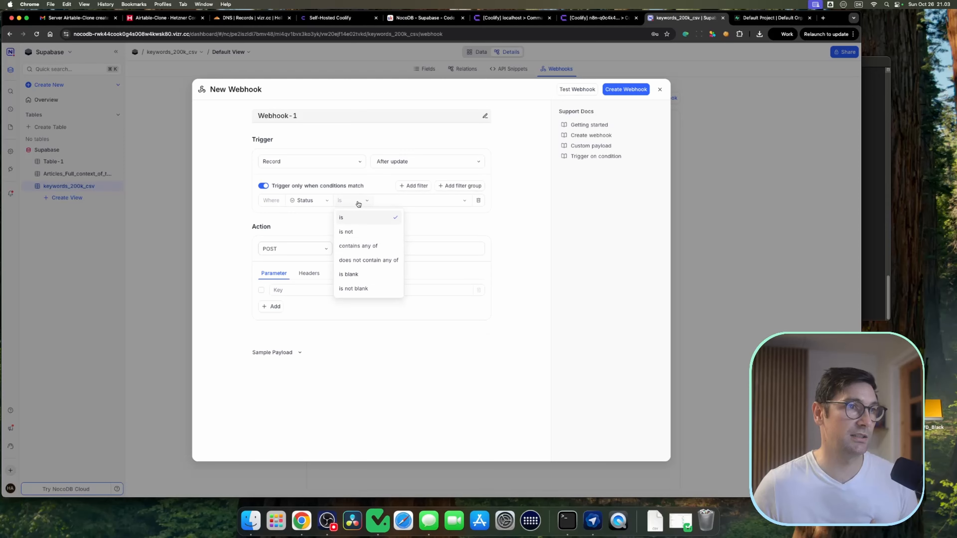
pyautogui.click(456, 201)
pyautogui.click(412, 230)
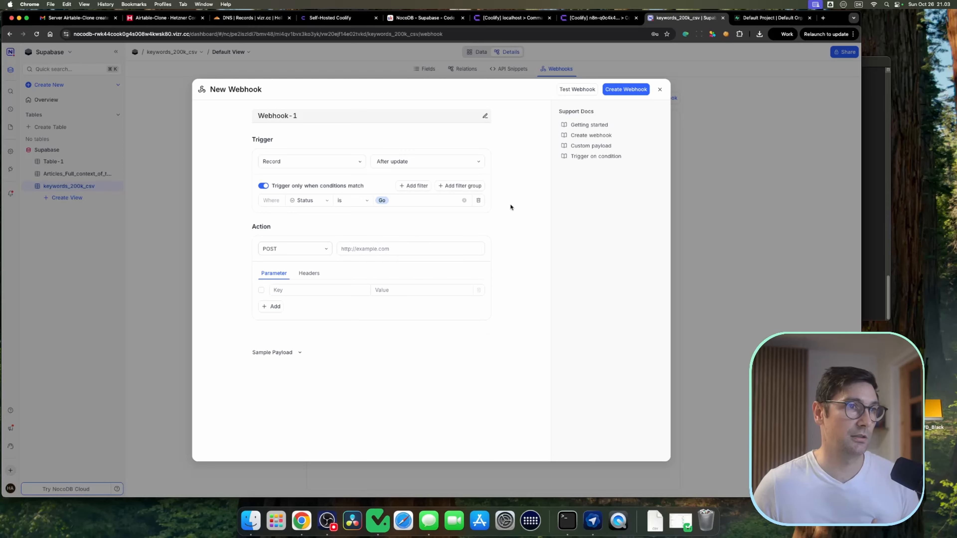
# Step: Set the webhook's POST action URL to hpppts://n8n.io/webhoo
pyautogui.click(270, 252)
pyautogui.click(399, 244)
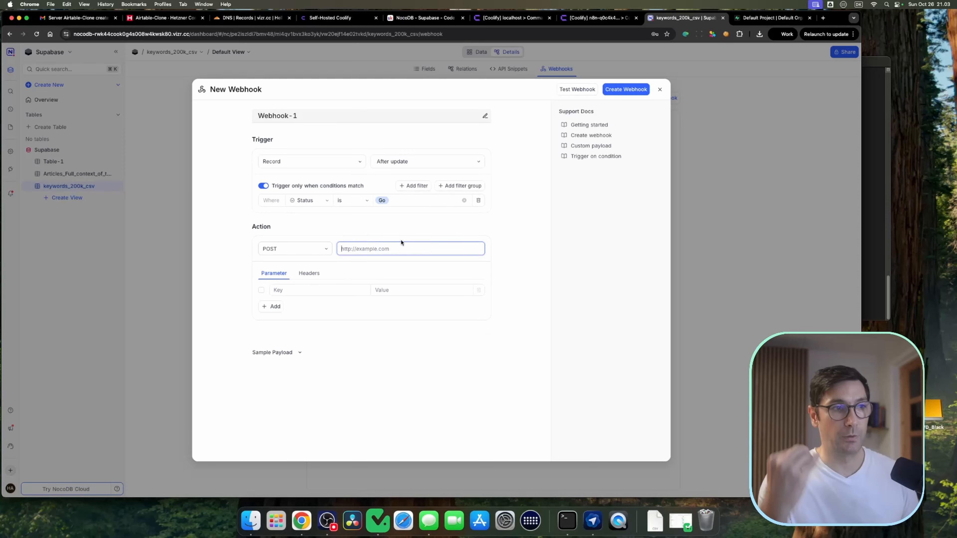
pyautogui.write('hppts://')
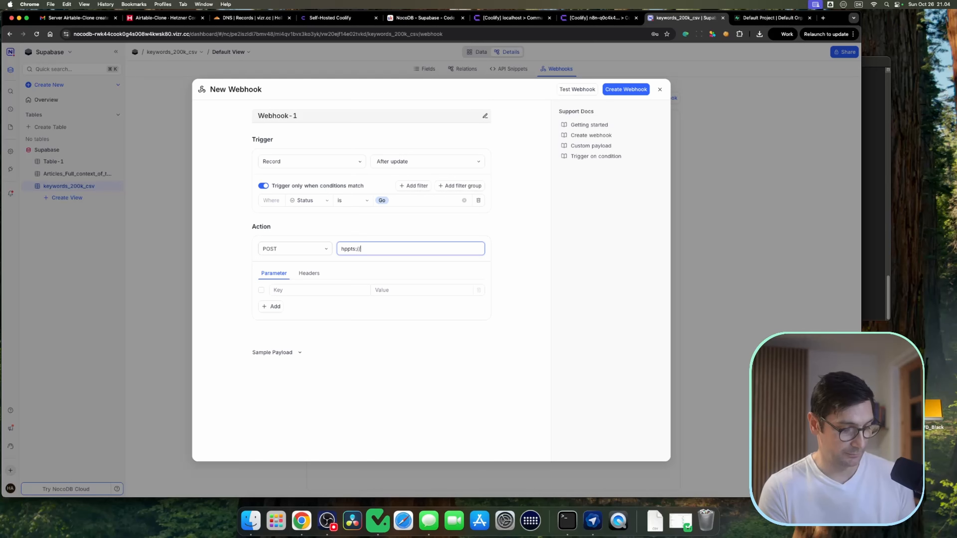
pyautogui.write('n8n.io/webhook')
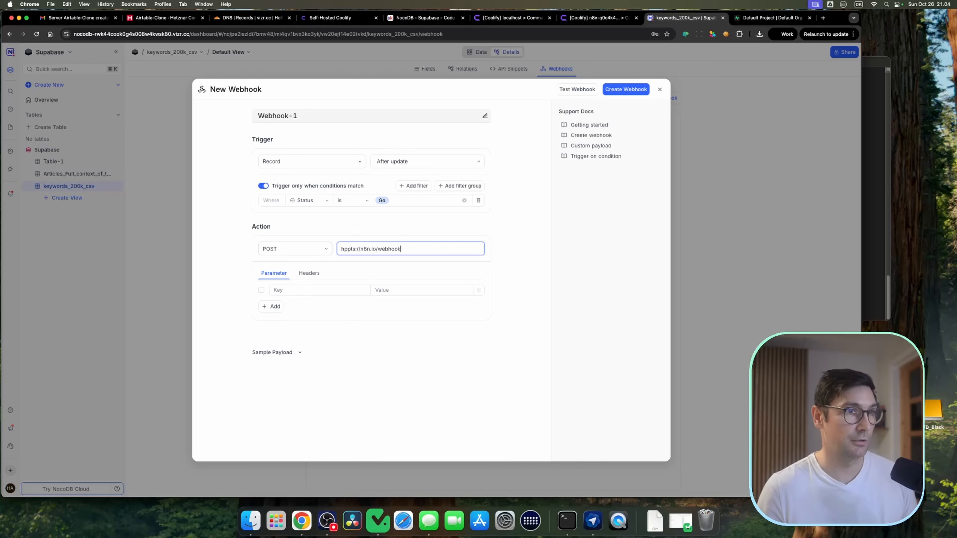
pyautogui.click(413, 272)
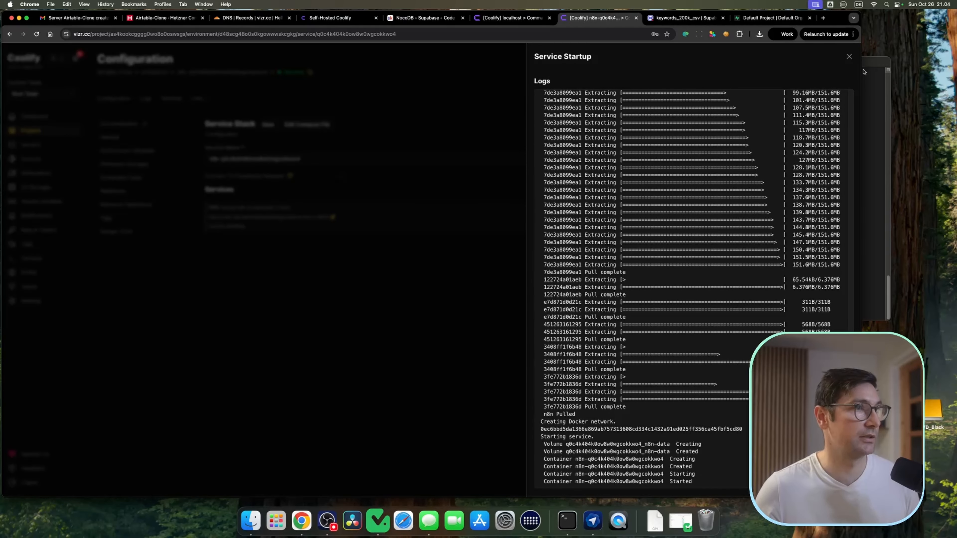
# Step: Close the N8N service startup logs in Coolify and open the n8n service's URL
pyautogui.click(850, 56)
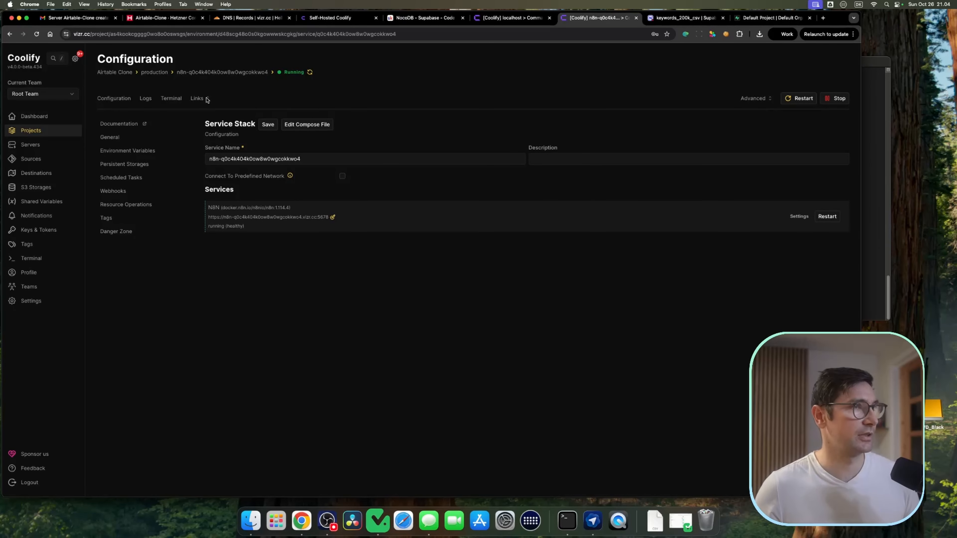
pyautogui.moveTo(206, 99)
pyautogui.click(258, 112)
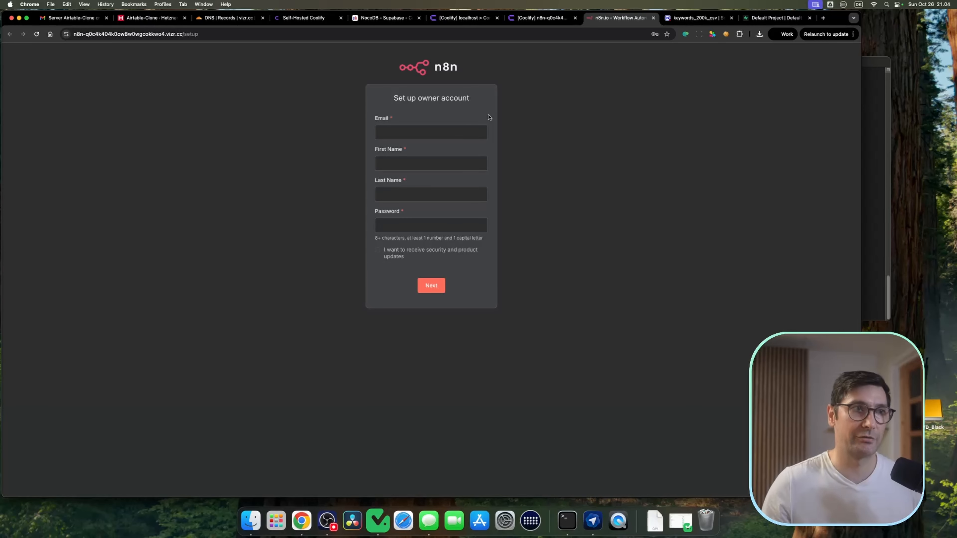
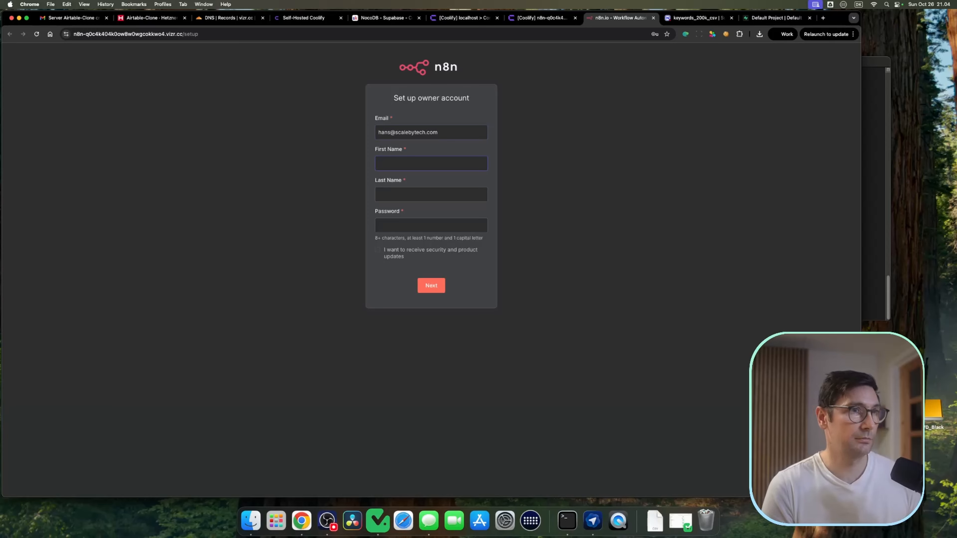
# Step: Fill in the n8n owner account's e-mail, first name, last name and password, and submit the form
pyautogui.write('hans')
pyautogui.press('Tab')
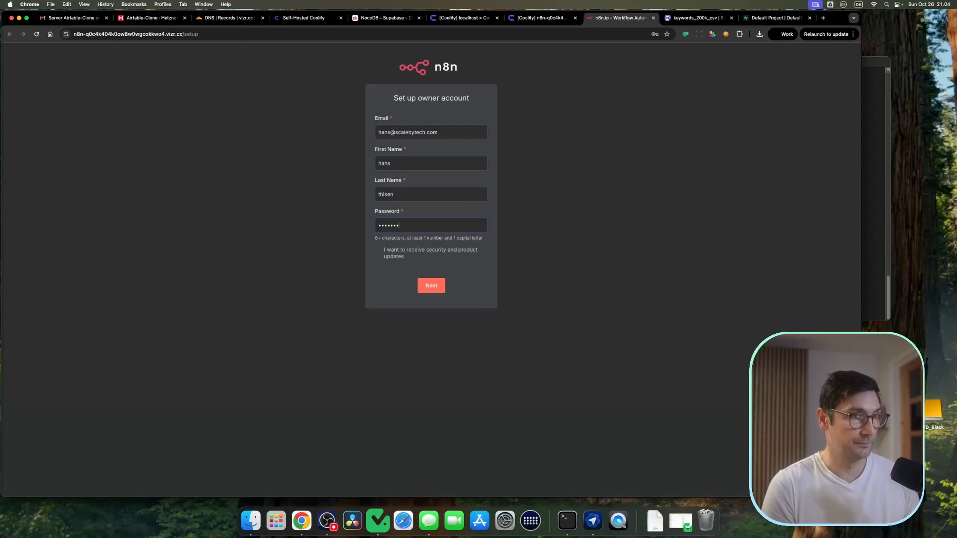
pyautogui.click(431, 286)
pyautogui.moveTo(444, 230); pyautogui.dragTo(343, 233)
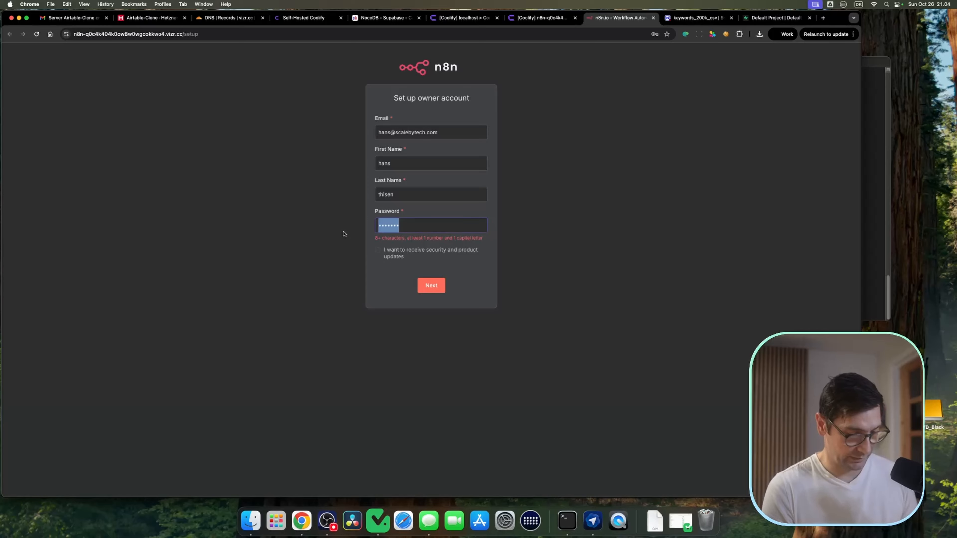
pyautogui.write('••••••••••••')
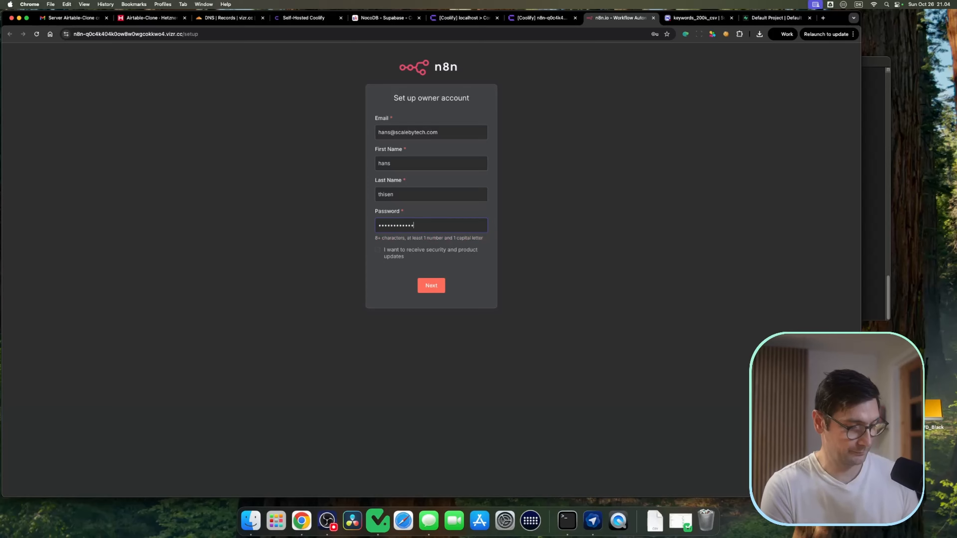
pyautogui.press('Return')
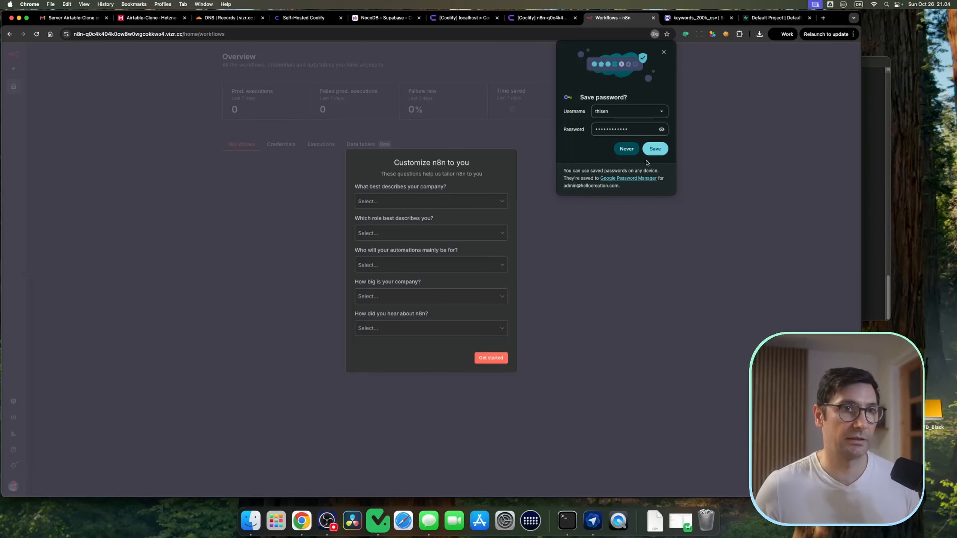
# Step: Answer the n8n customization survey with Ecommerce, Data Science, Myself, Less than 20 people and Google, then get started
pyautogui.click(433, 234)
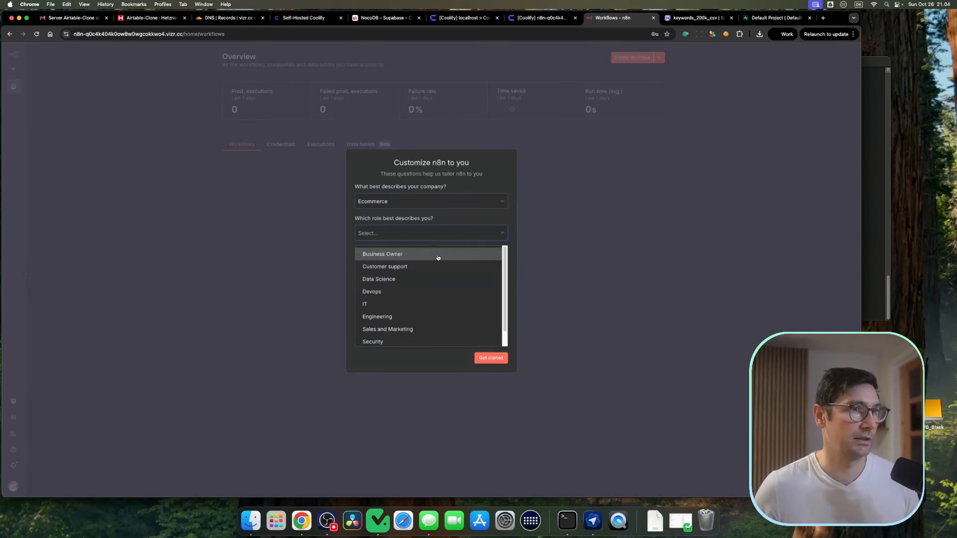
pyautogui.click(426, 278)
pyautogui.click(429, 266)
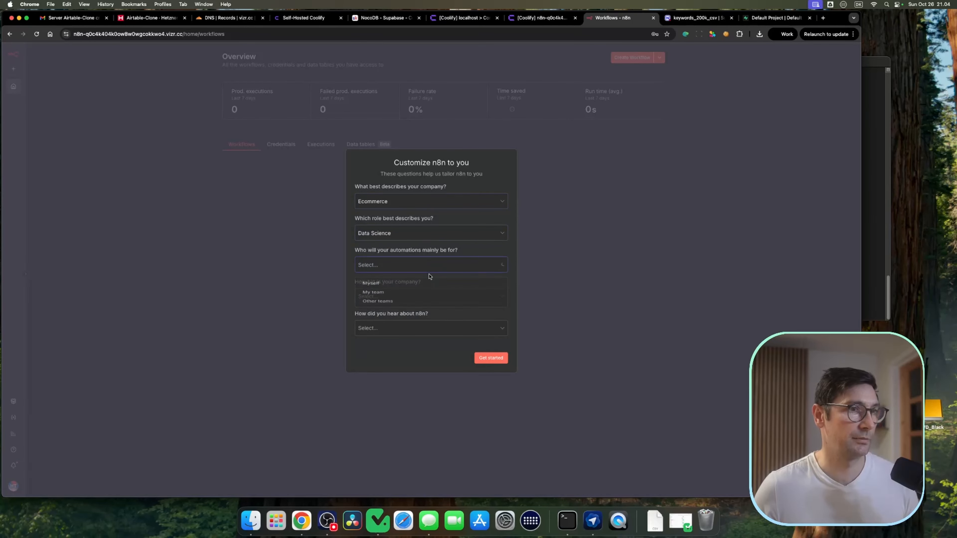
pyautogui.click(426, 282)
pyautogui.click(465, 330)
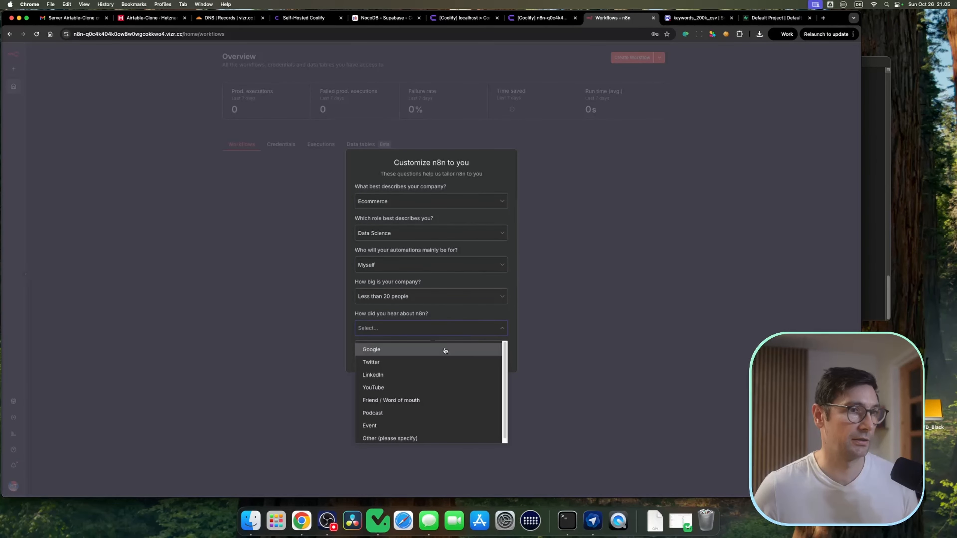
pyautogui.click(444, 350)
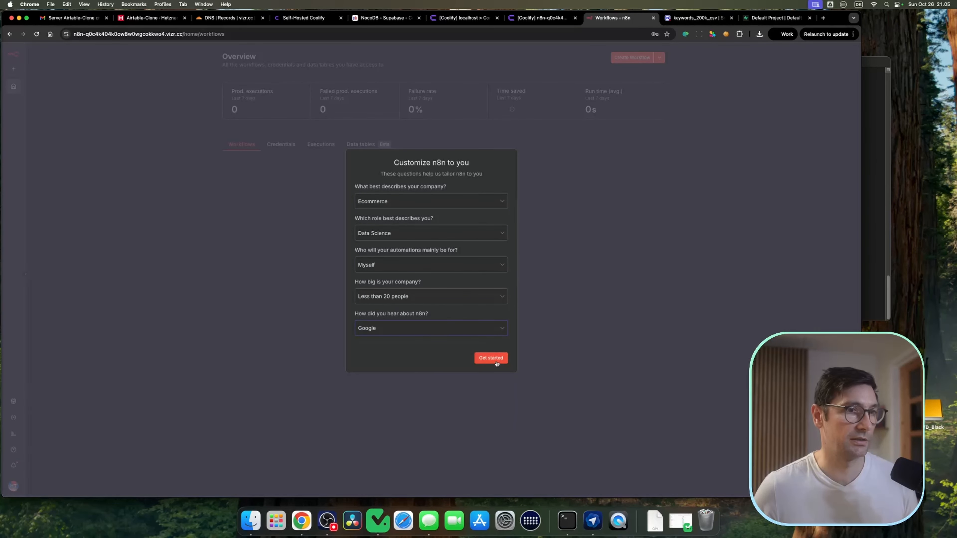
pyautogui.click(496, 361)
pyautogui.click(353, 361)
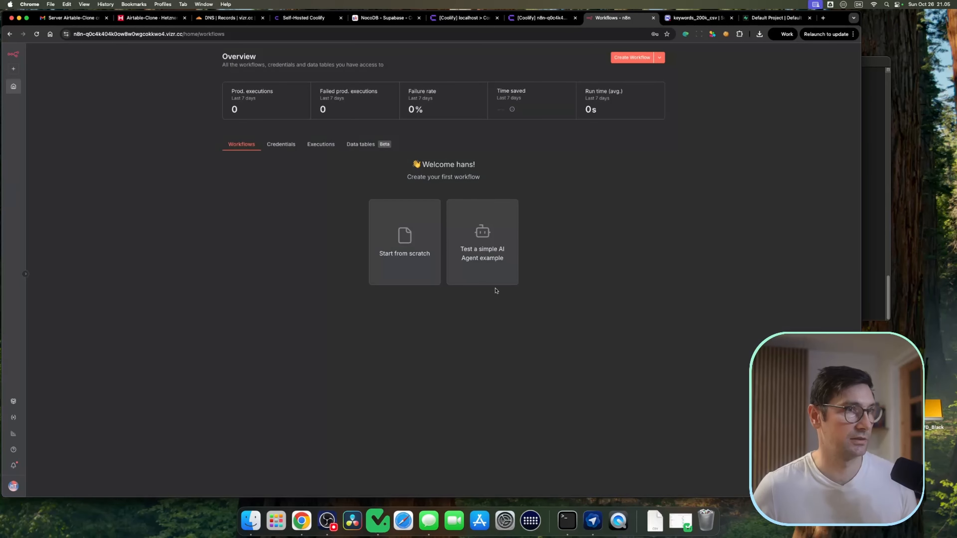
# Step: Create a new workflow starting with a Webhook trigger and set its HTTP method to POST
pyautogui.click(631, 57)
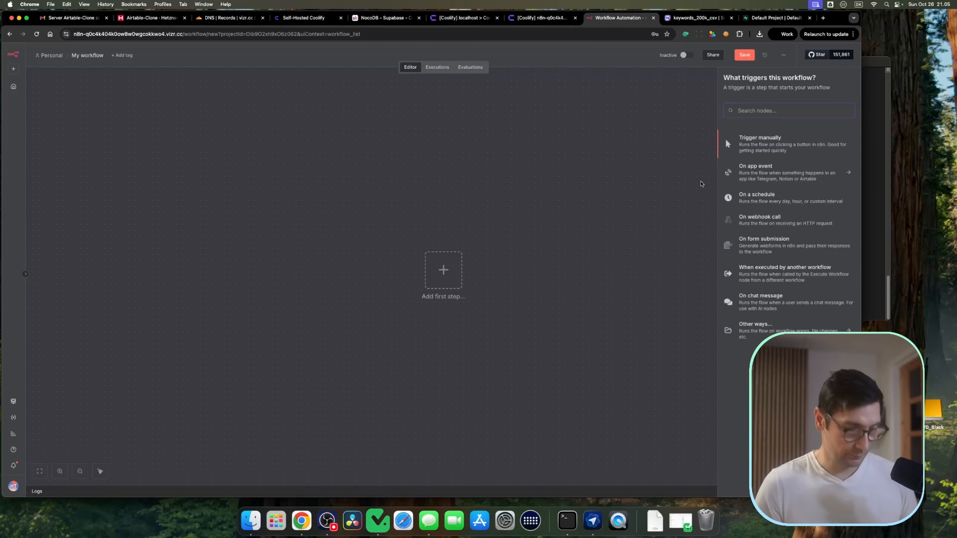
pyautogui.write('webh')
pyautogui.click(745, 144)
pyautogui.click(202, 162)
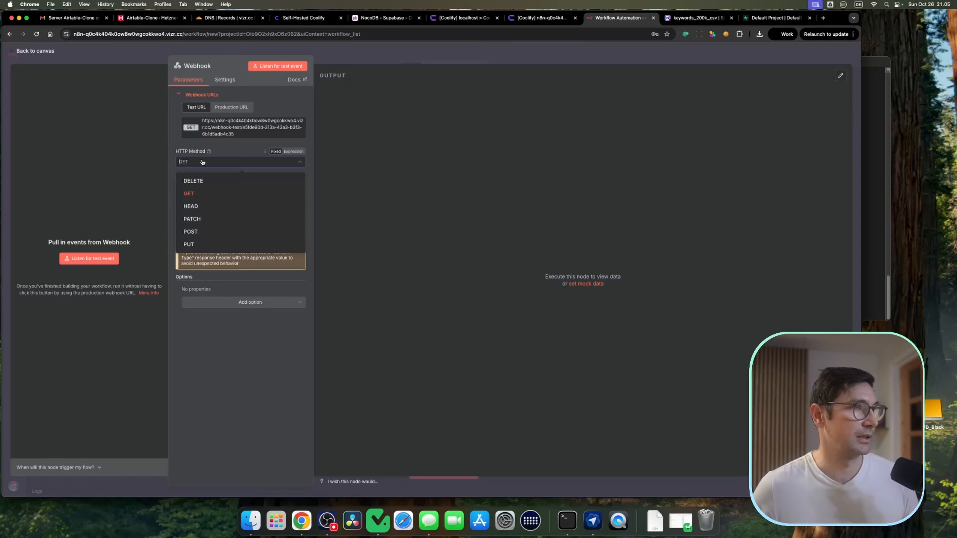
pyautogui.click(211, 232)
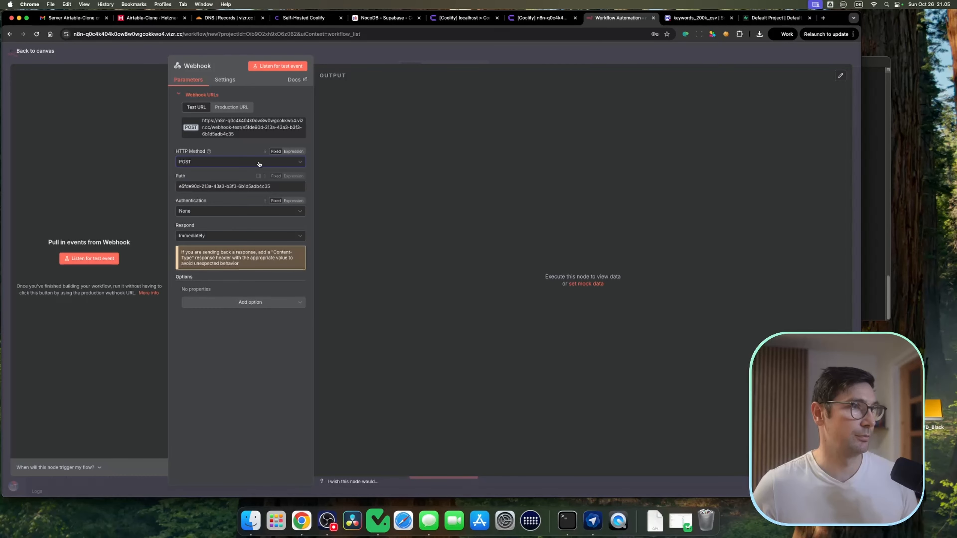
# Step: Copy the webhook's test URL and paste it as the NocoDB webhook's POST action URL
pyautogui.click(215, 129)
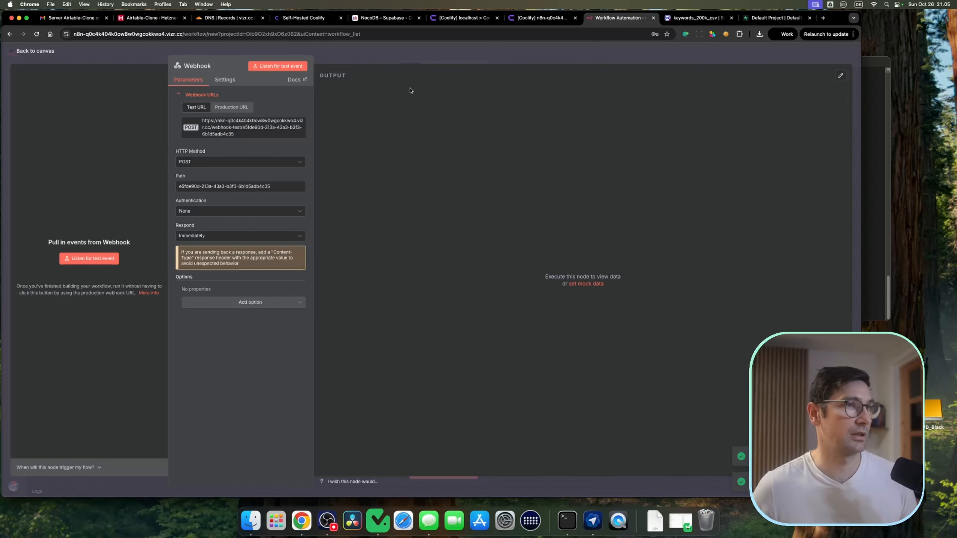
pyautogui.click(710, 19)
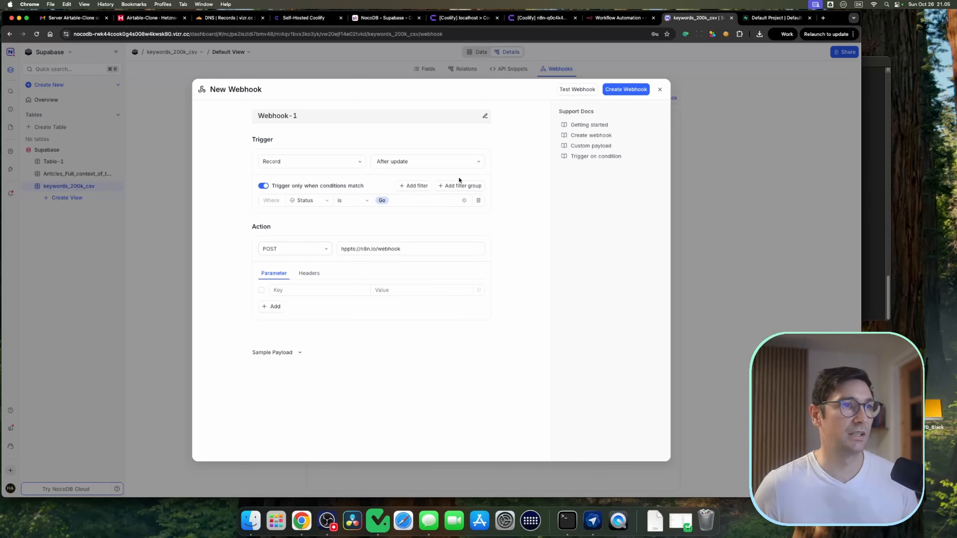
pyautogui.click(416, 248)
pyautogui.press('super+a')
pyautogui.press('super+v')
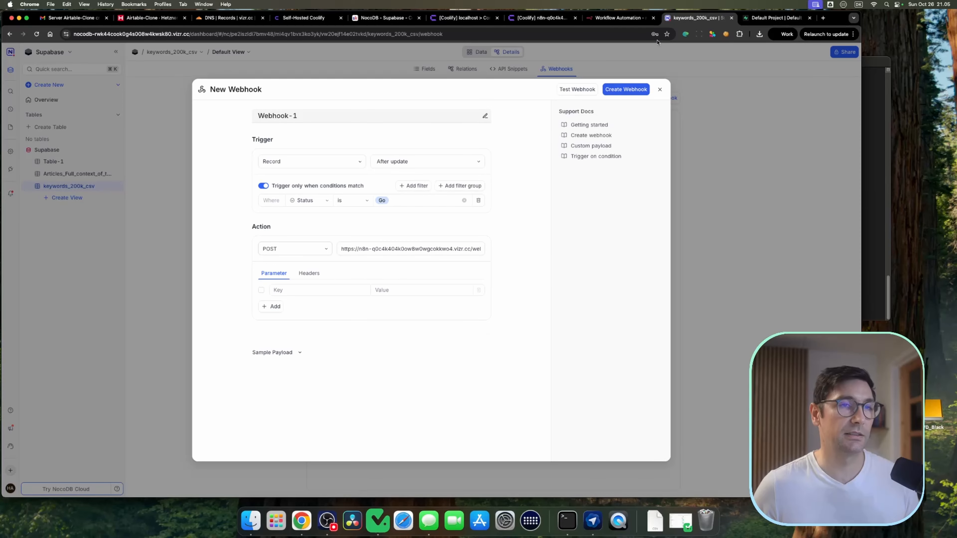
# Step: Start listening for a test event on the n8n webhook and send a test from the NocoDB webhook
pyautogui.click(620, 18)
pyautogui.click(251, 69)
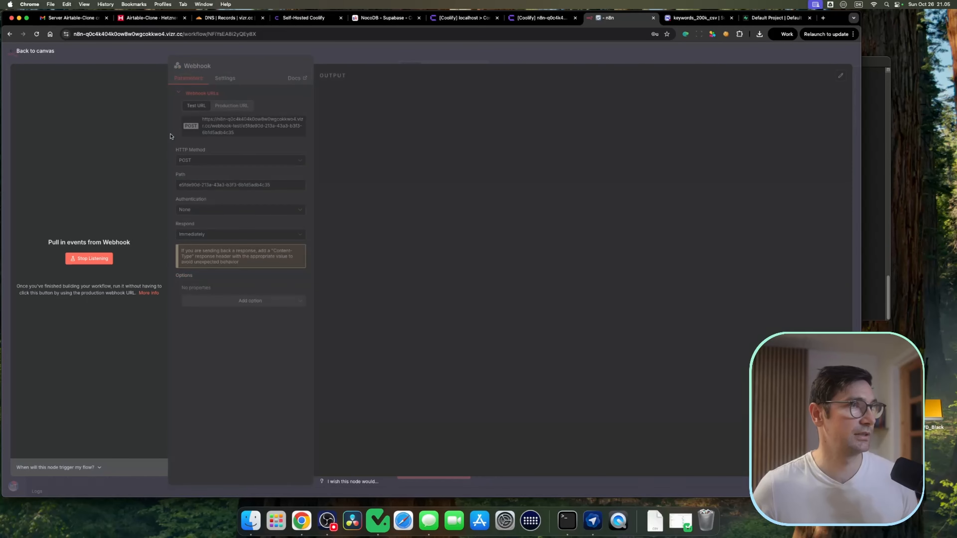
pyautogui.click(698, 17)
pyautogui.click(571, 91)
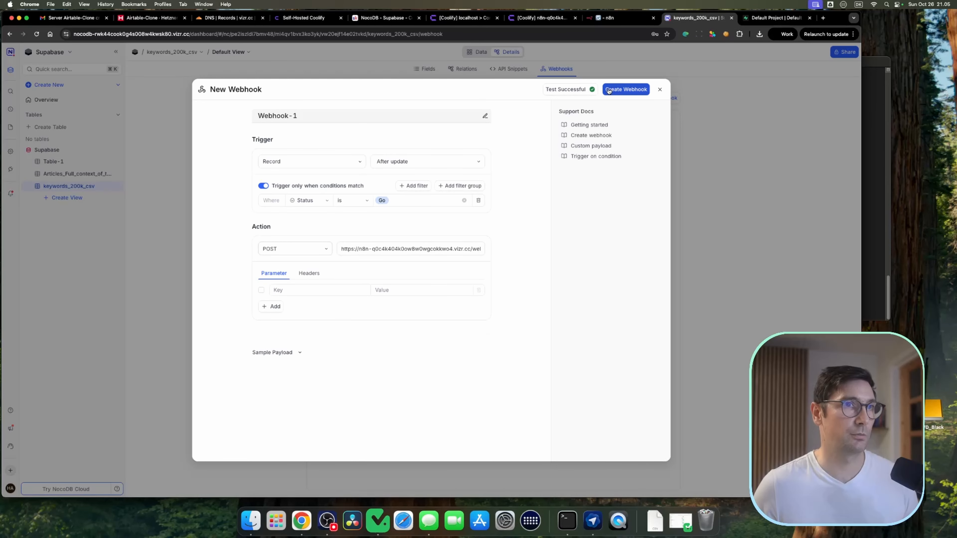
# Step: Pin the received test output in the webhook node and save the output changes
pyautogui.moveTo(621, 19); pyautogui.dragTo(691, 20)
pyautogui.click(826, 75)
pyautogui.click(641, 59)
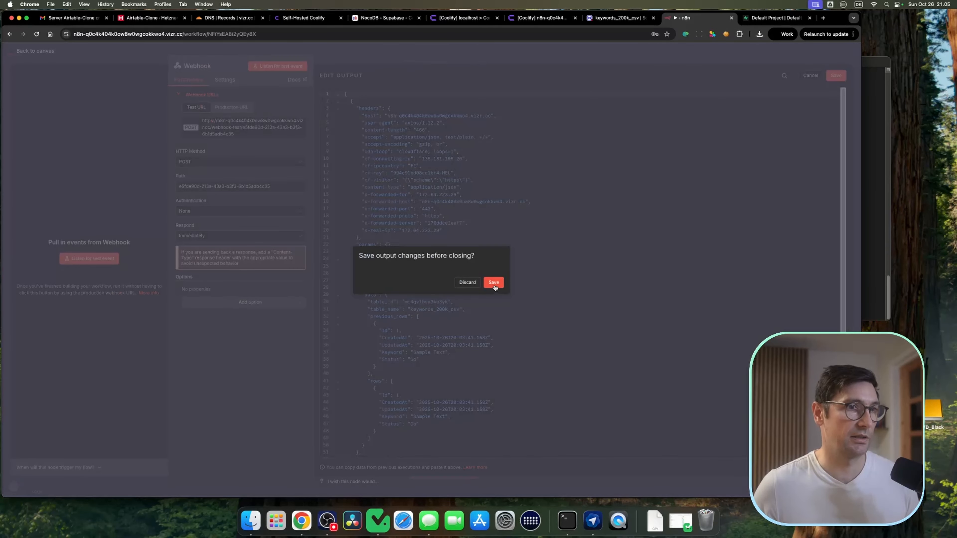
pyautogui.click(493, 282)
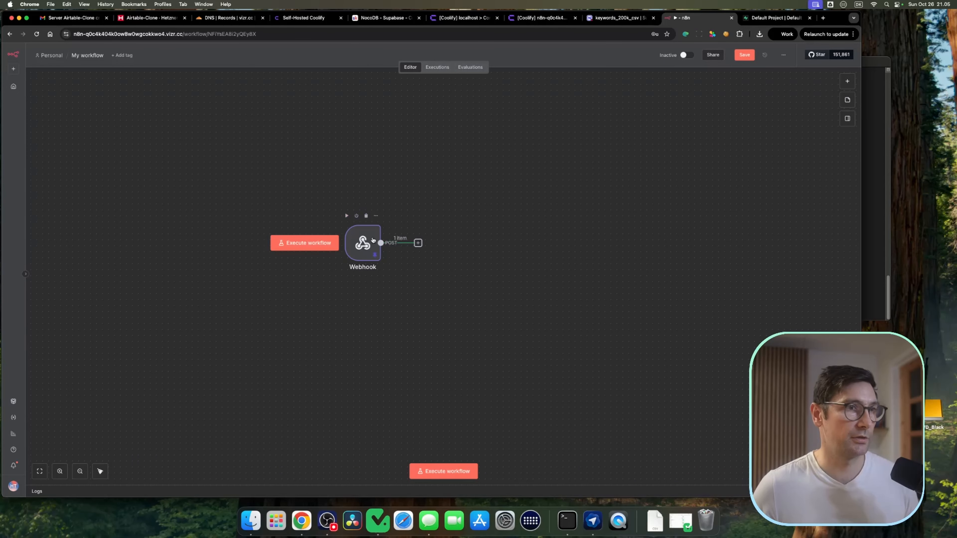
# Step: Copy the webhook's production URL, paste it as the NocoDB webhook's action URL, and create the webhook
pyautogui.doubleClick(443, 275)
pyautogui.click(234, 108)
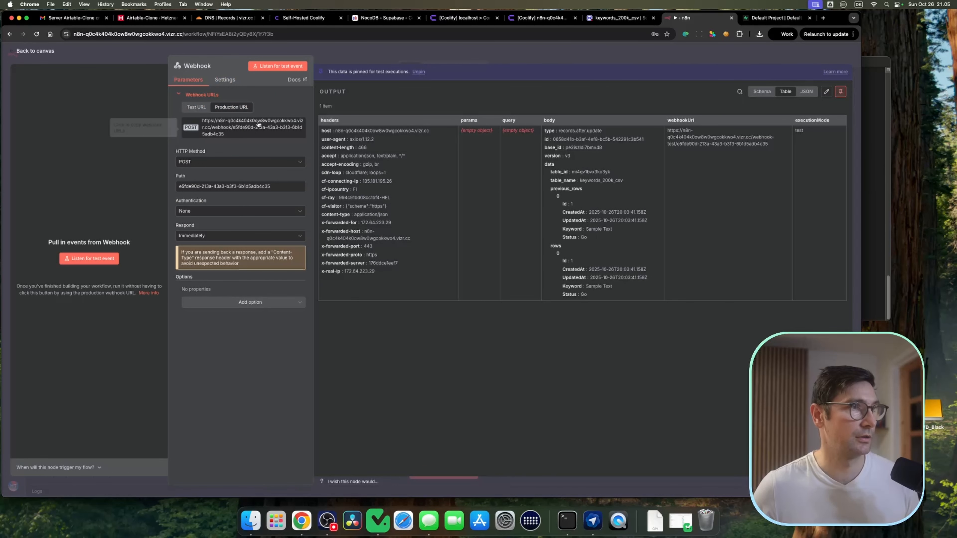
pyautogui.click(259, 125)
pyautogui.click(620, 18)
pyautogui.click(403, 248)
pyautogui.press('super+a')
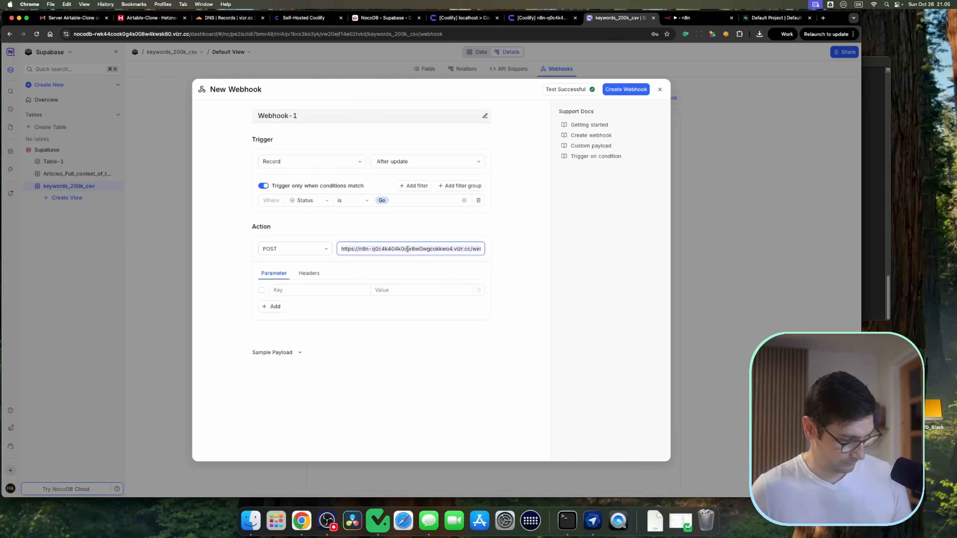
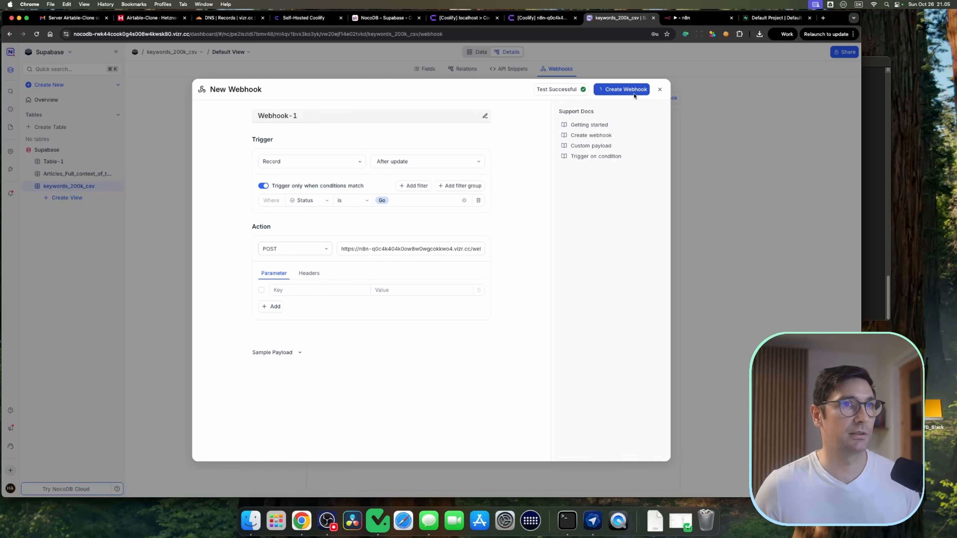
pyautogui.click(626, 89)
# Step: Activate the n8n workflow
pyautogui.click(477, 51)
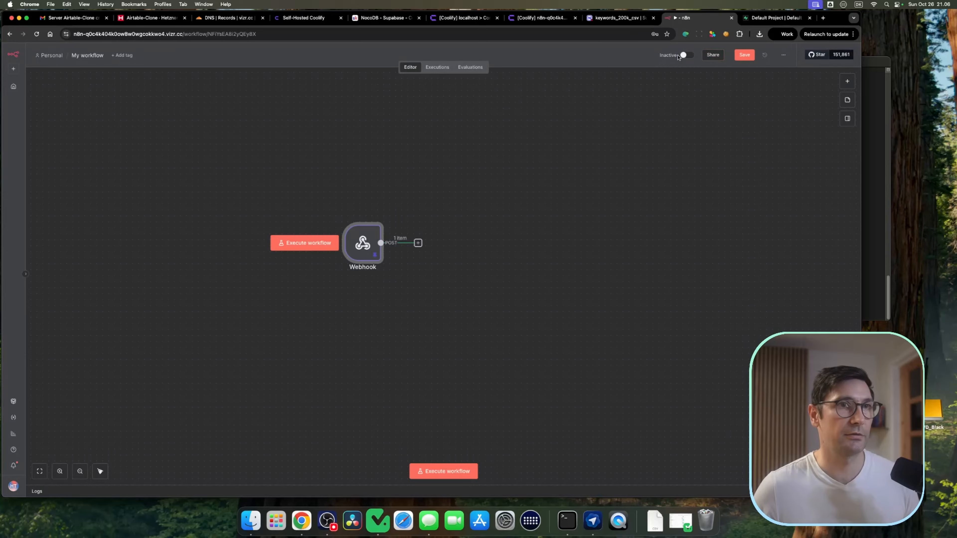
pyautogui.click(687, 55)
pyautogui.click(499, 285)
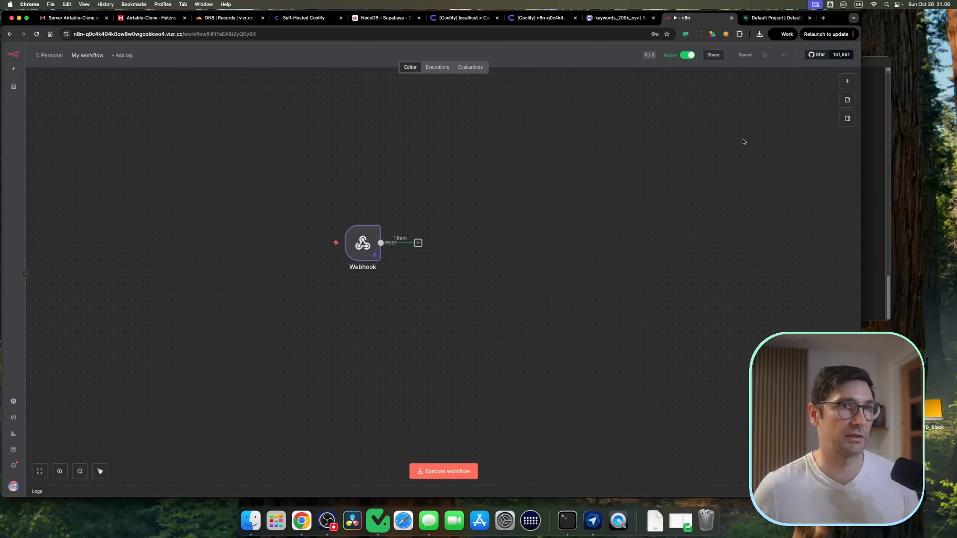
# Step: Set the Status of rows 1, 4 and 5 in the keywords_200k_csv table to Go
pyautogui.click(620, 18)
pyautogui.click(284, 95)
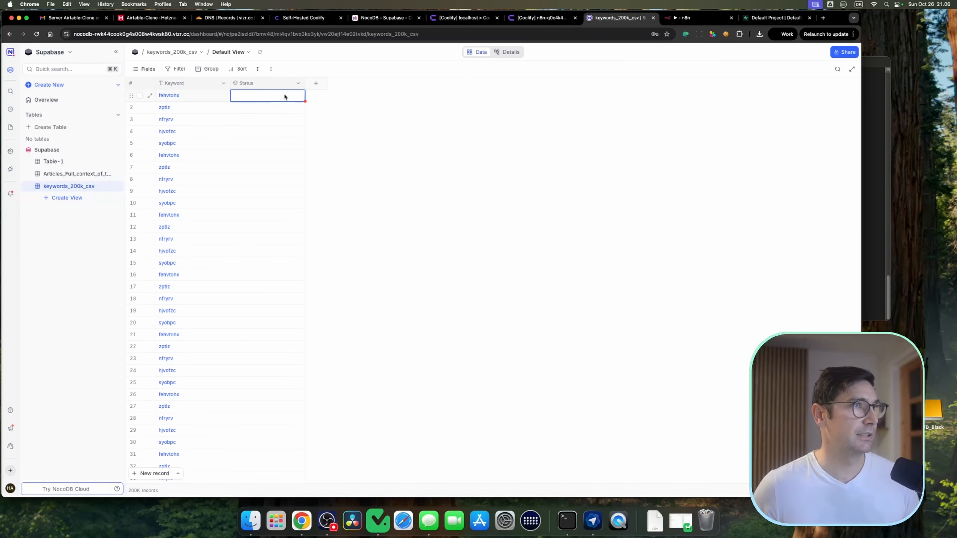
pyautogui.click(286, 97)
pyautogui.click(269, 113)
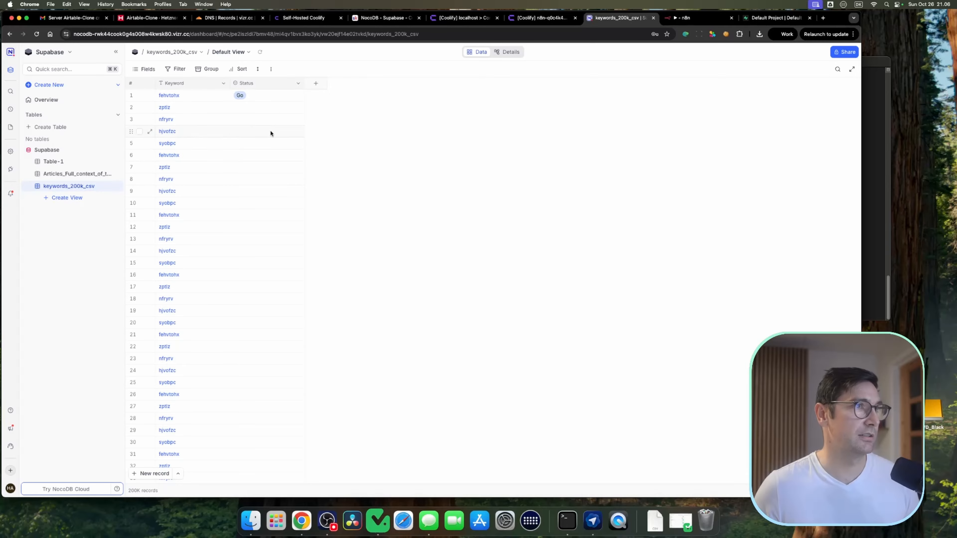
pyautogui.click(270, 133)
pyautogui.click(271, 132)
pyautogui.click(264, 161)
pyautogui.click(271, 145)
pyautogui.click(272, 145)
pyautogui.click(264, 175)
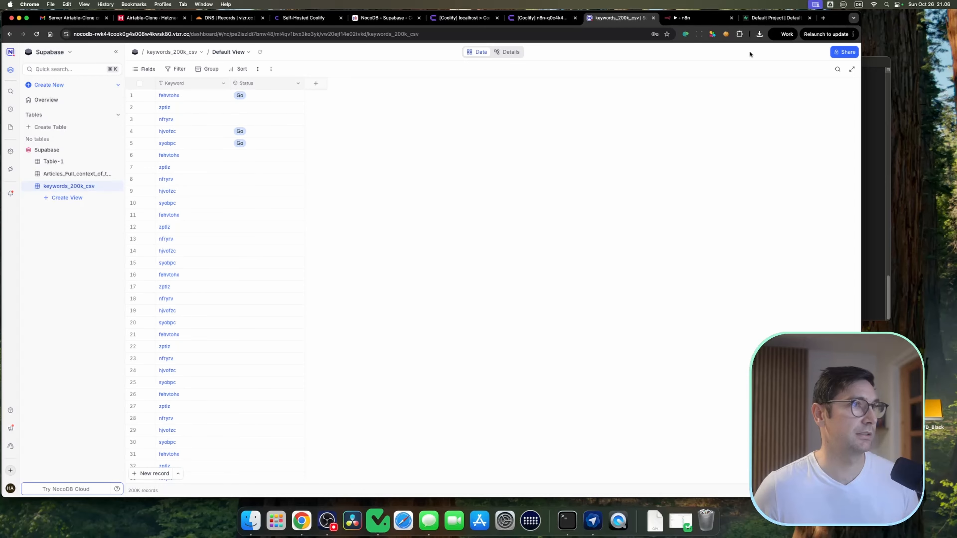
# Step: Review the workflow's recent executions in n8n
pyautogui.click(685, 18)
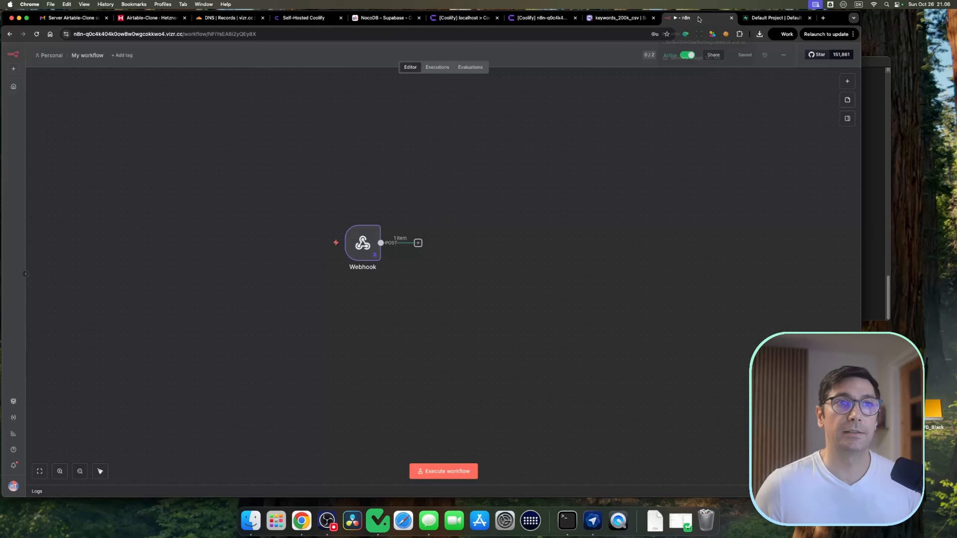
pyautogui.click(436, 69)
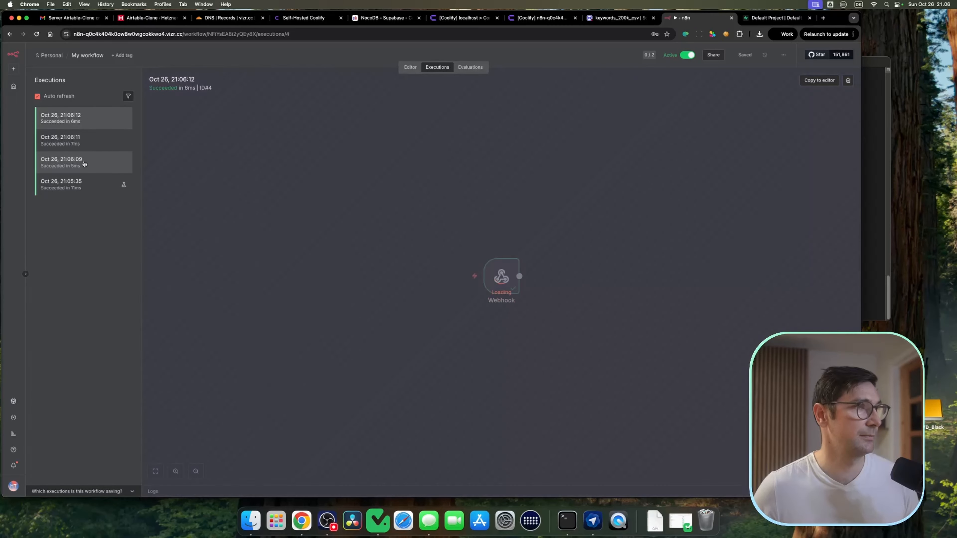
pyautogui.click(84, 164)
pyautogui.doubleClick(500, 275)
pyautogui.click(39, 50)
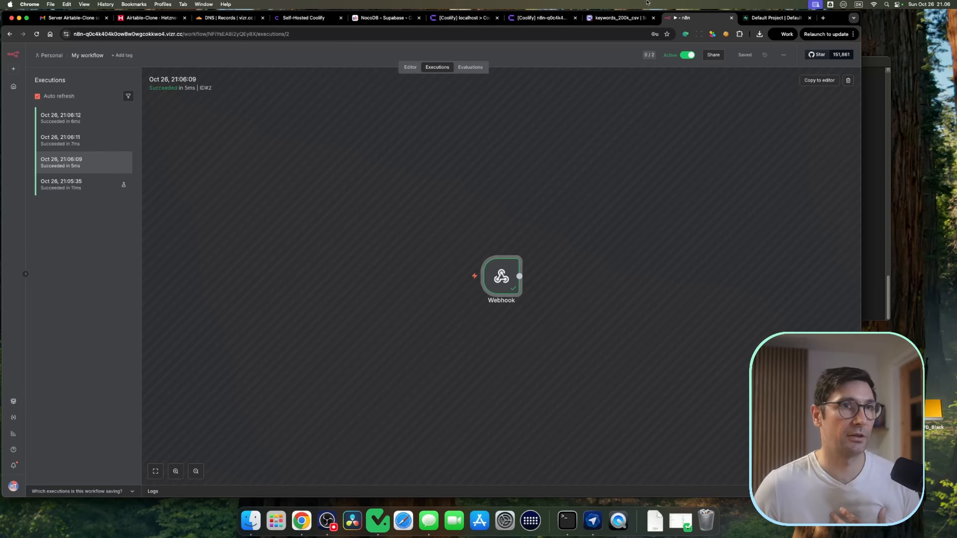
# Step: Check the Airtable-Clone server's CPU and disk graphs in the Hetzner console
pyautogui.click(631, 16)
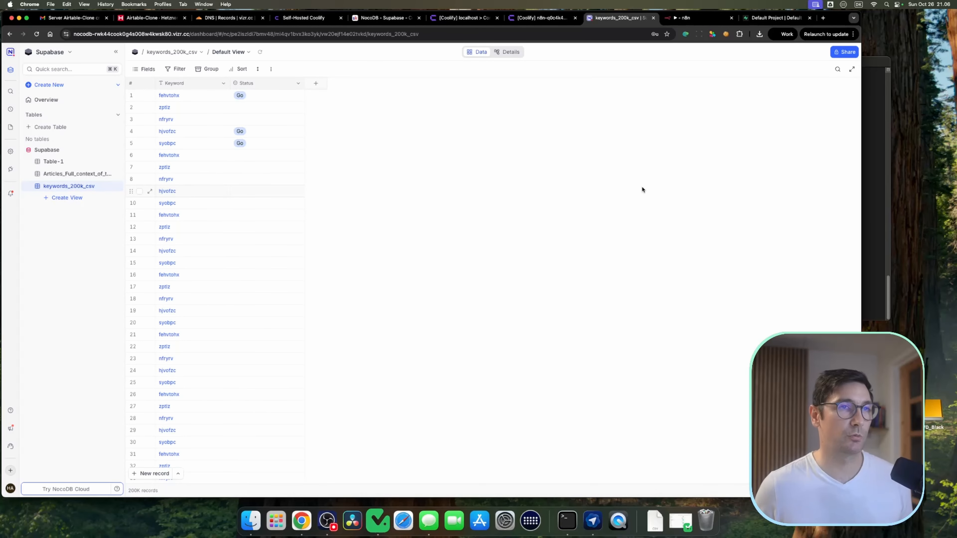
pyautogui.click(165, 18)
pyautogui.click(242, 114)
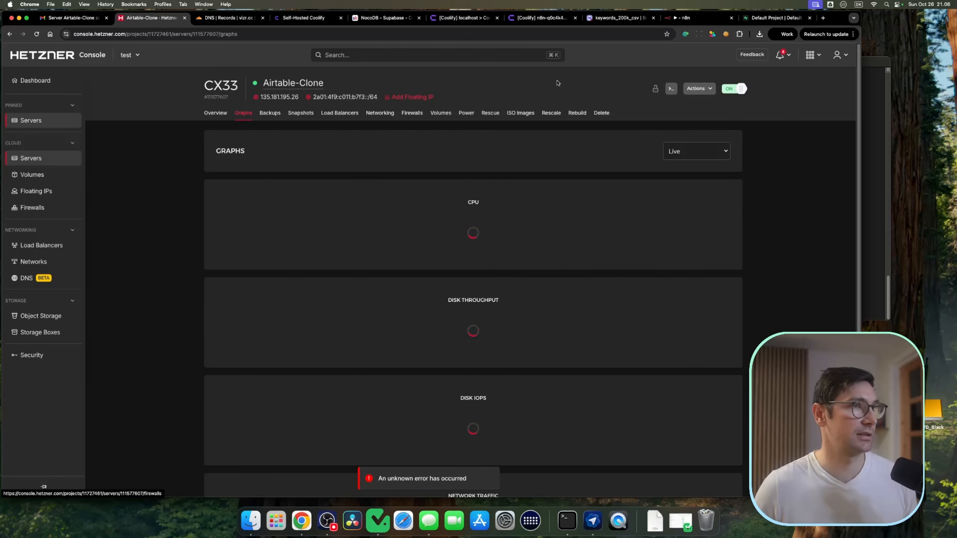
pyautogui.click(212, 118)
pyautogui.click(245, 114)
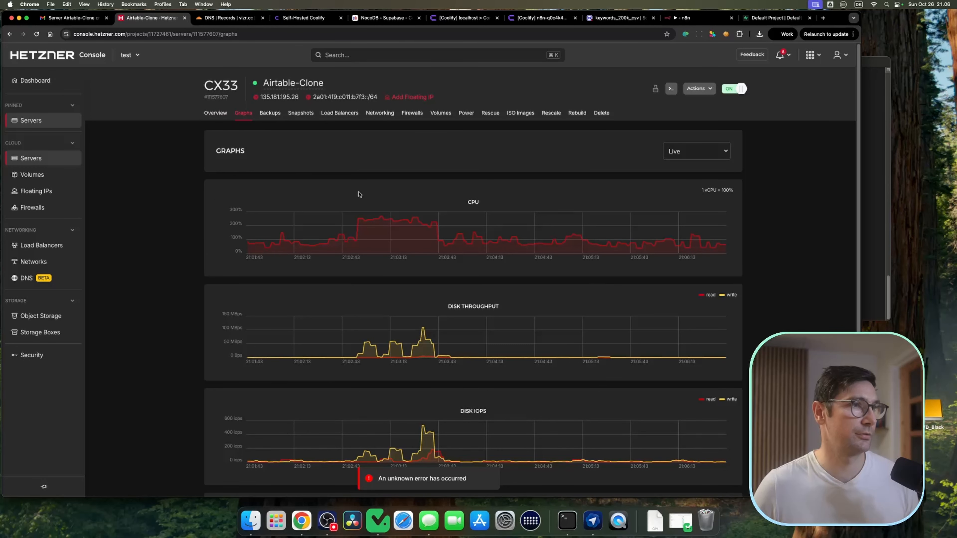
pyautogui.click(237, 209)
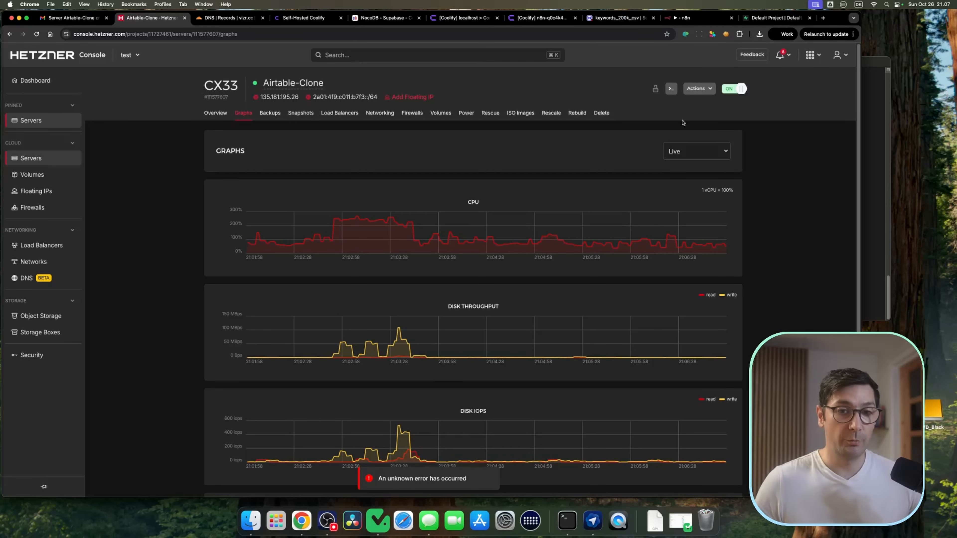
# Step: Open the keywords_200k_csv table's API snippets and select the curl request
pyautogui.click(614, 17)
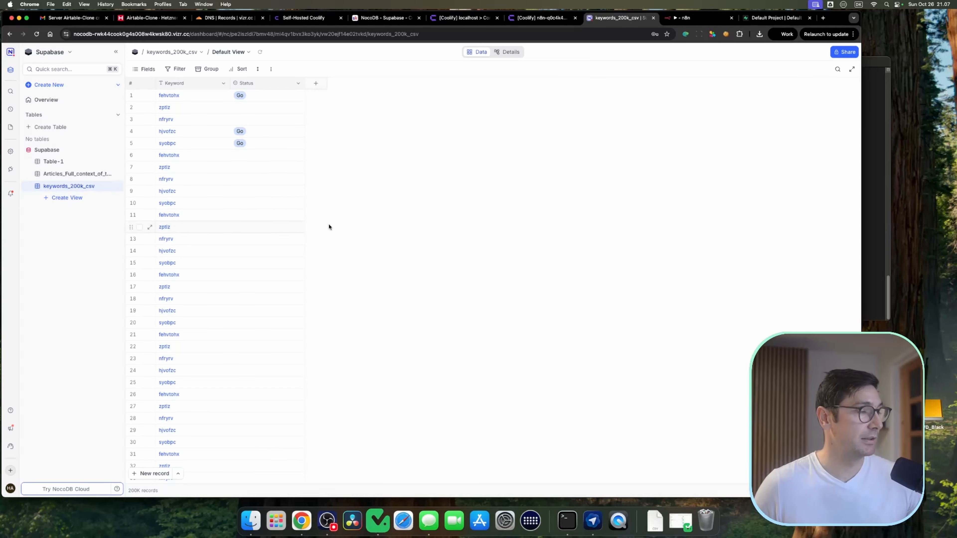
pyautogui.click(508, 51)
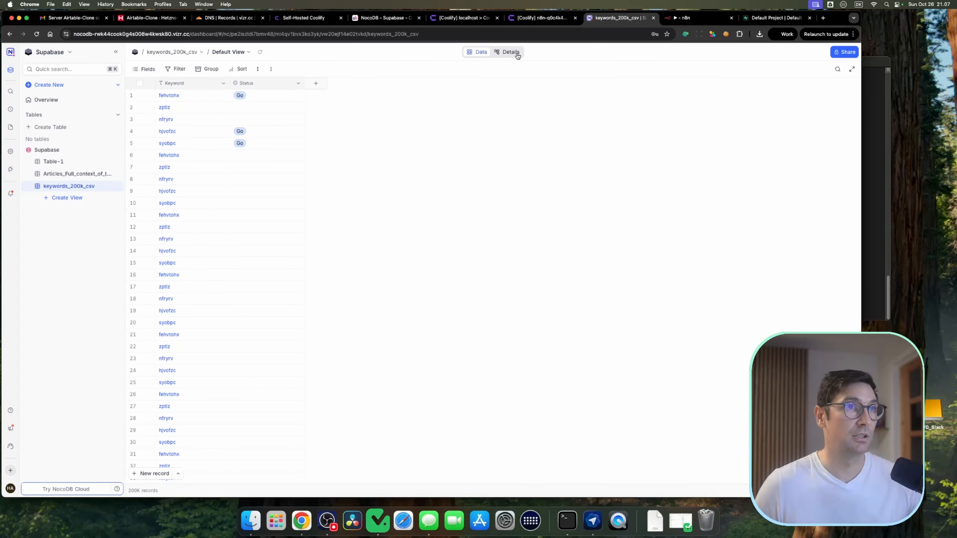
pyautogui.click(521, 72)
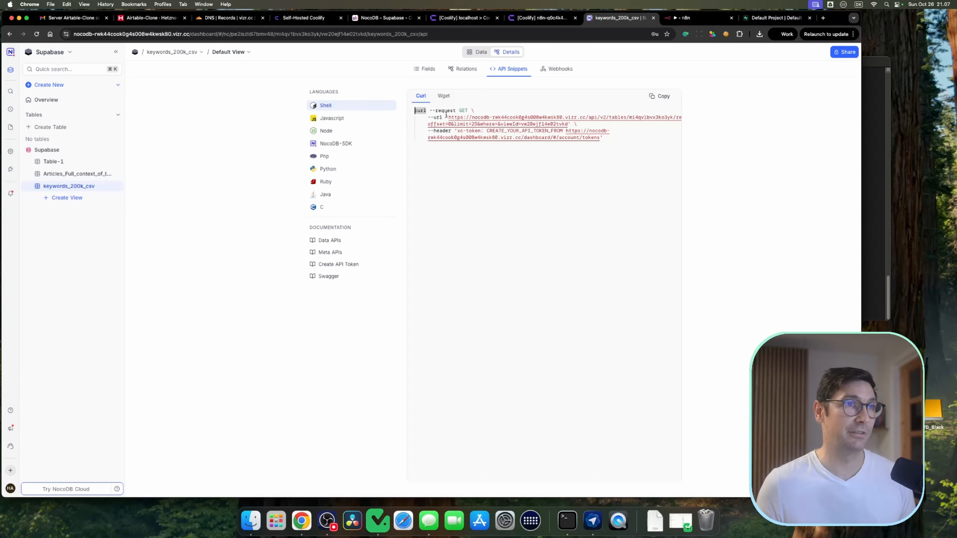
pyautogui.moveTo(604, 139); pyautogui.dragTo(406, 108)
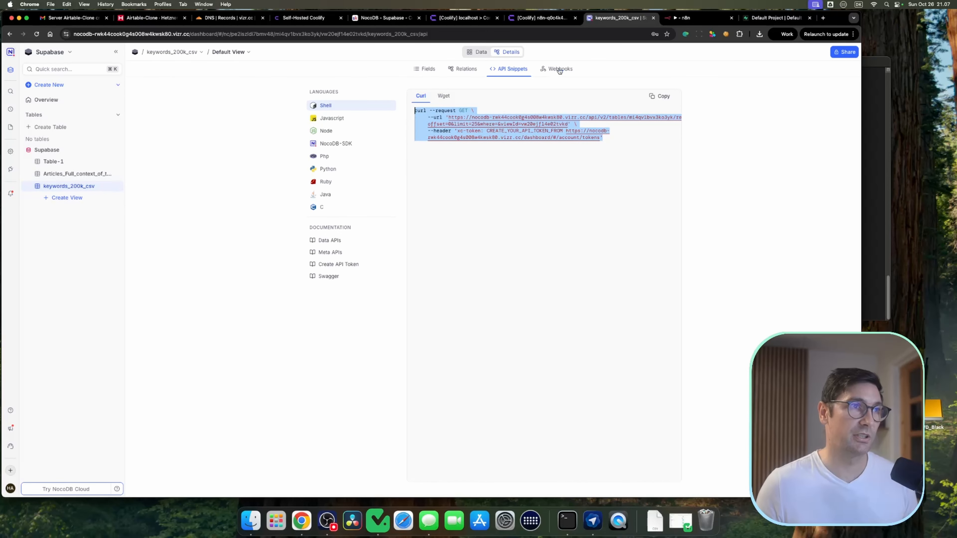
# Step: Add a Supabase Update a row node after the Webhook and start creating a new Supabase credential
pyautogui.click(682, 18)
pyautogui.click(415, 67)
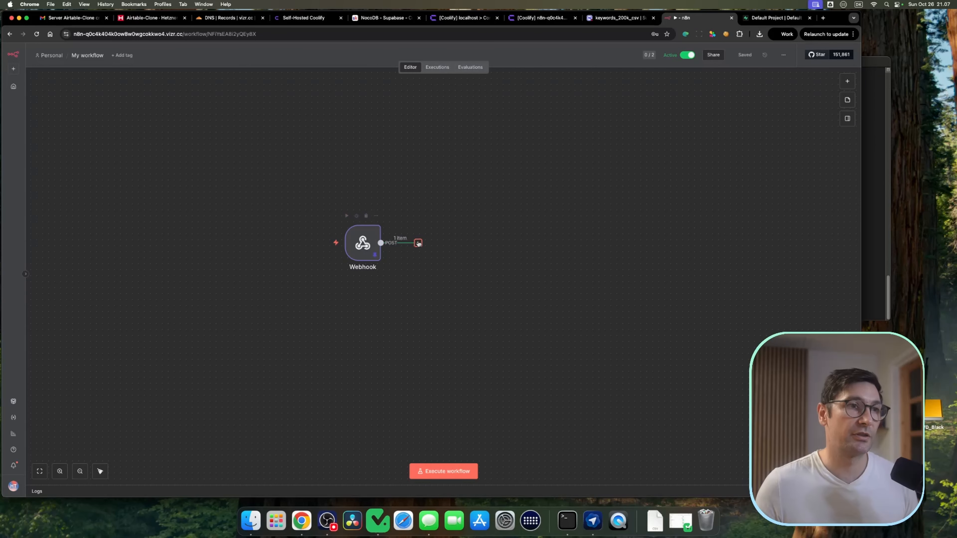
pyautogui.click(418, 242)
pyautogui.write('supa')
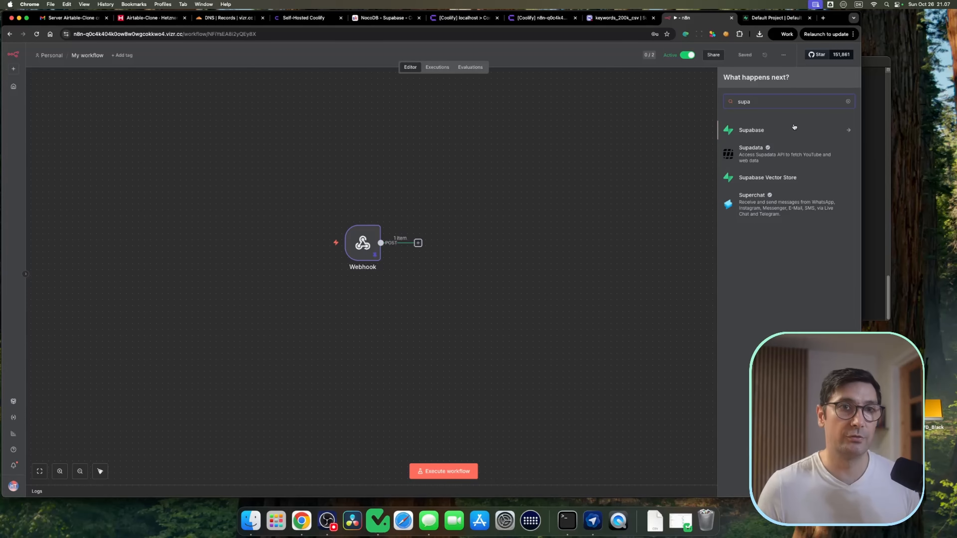
pyautogui.click(794, 128)
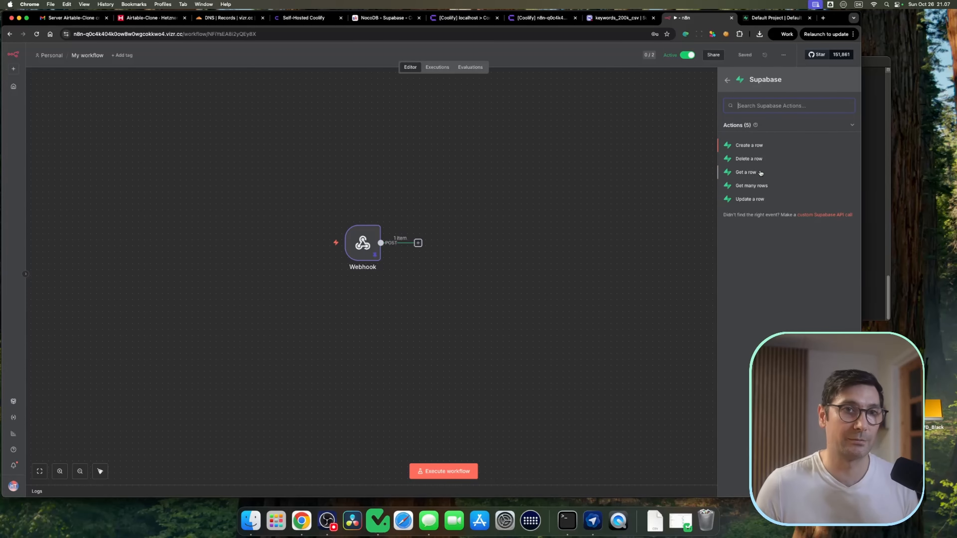
pyautogui.click(749, 199)
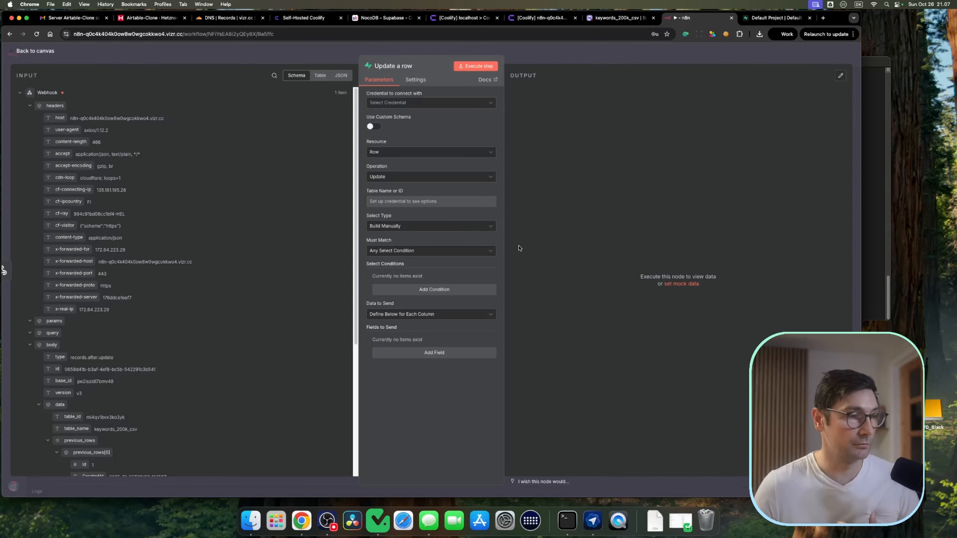
pyautogui.click(424, 102)
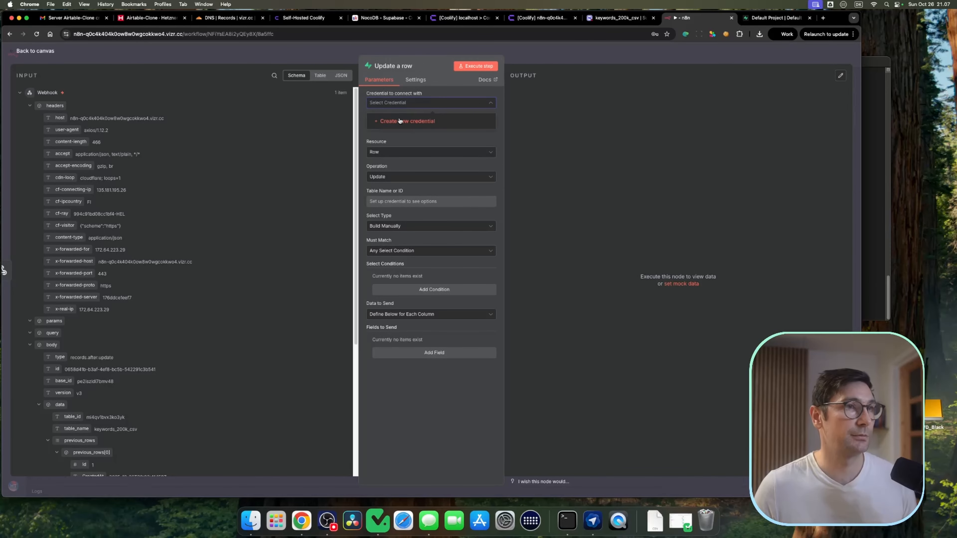
pyautogui.click(414, 121)
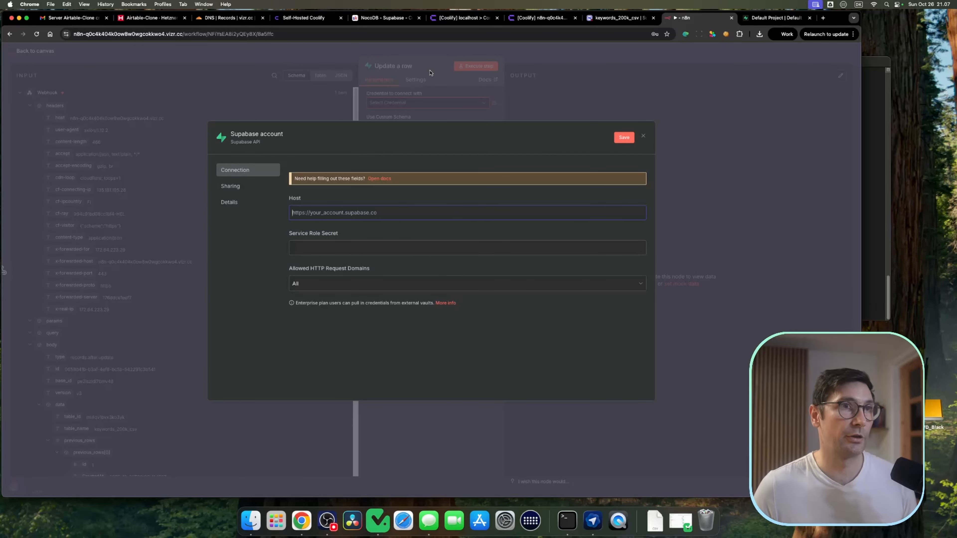
# Step: Copy the Supabase Kong domain from the Coolify service and enter it as the credential's Host without the :8000 port
pyautogui.click(542, 18)
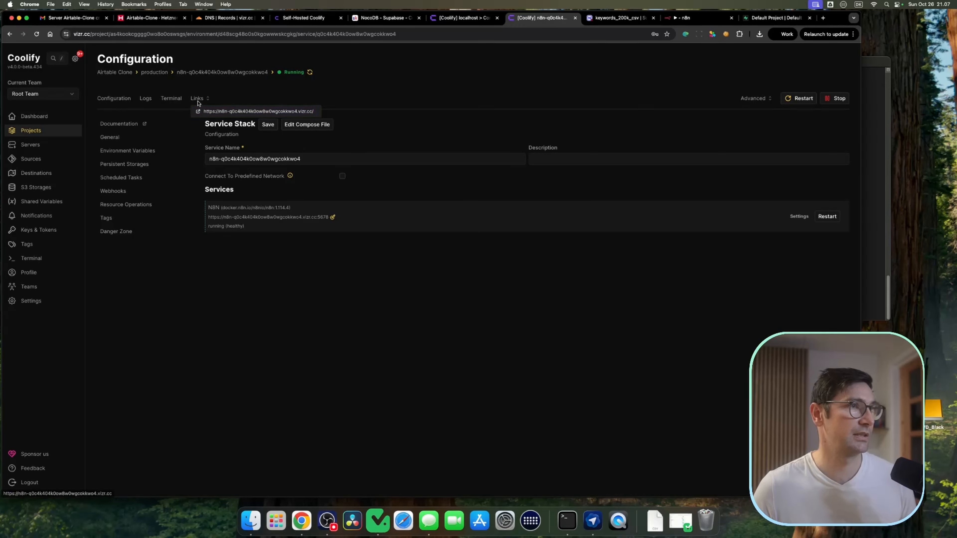
pyautogui.click(154, 72)
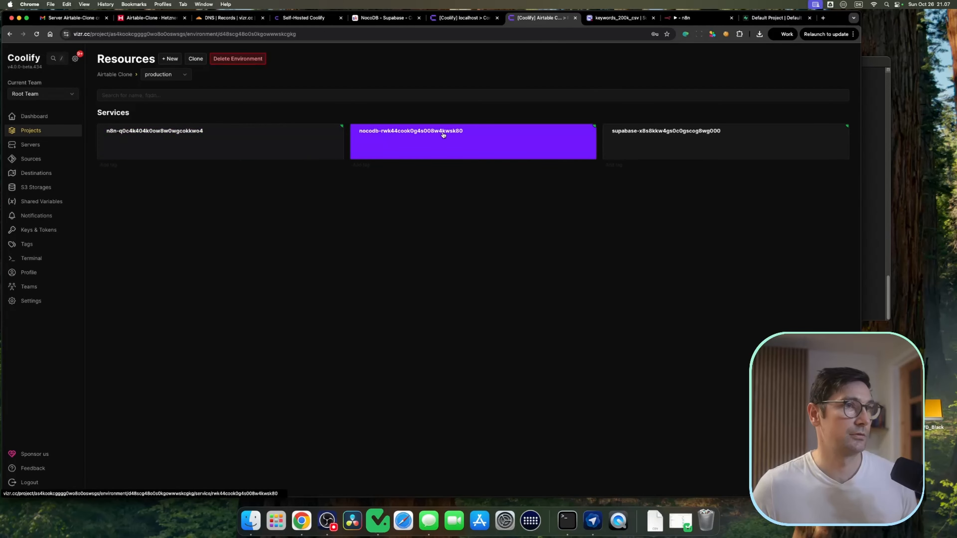
pyautogui.click(704, 141)
pyautogui.click(354, 327)
pyautogui.press('super+c')
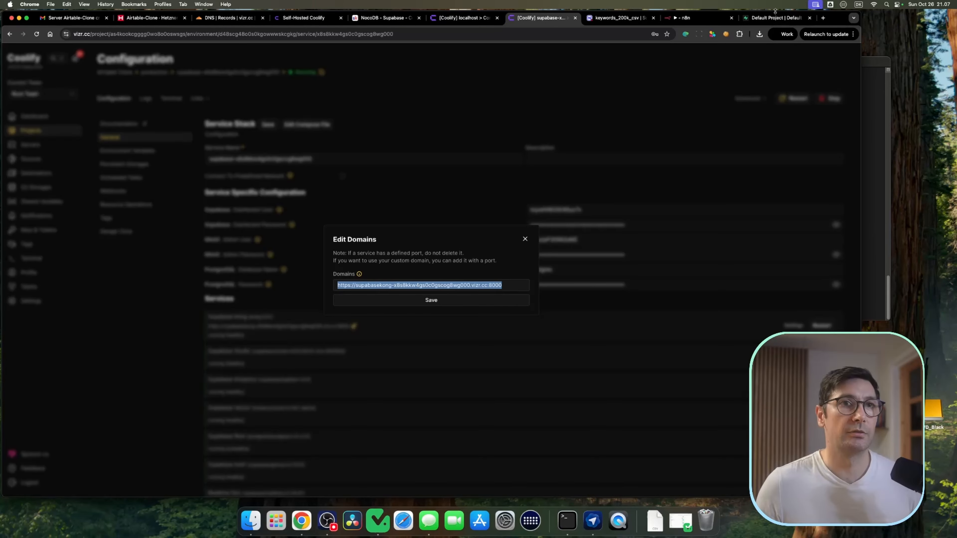
pyautogui.click(775, 17)
pyautogui.click(689, 18)
pyautogui.press('super+v')
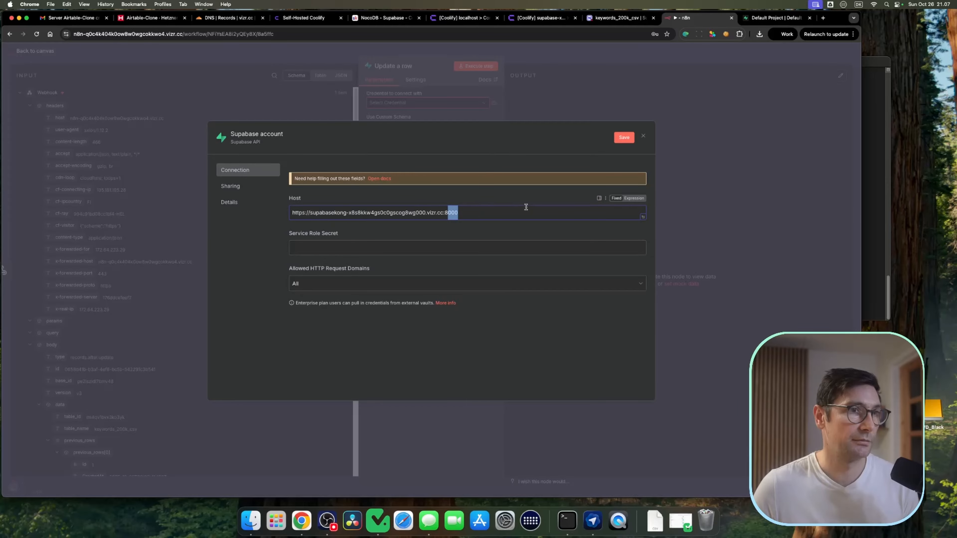
pyautogui.press('BackSpace')
pyautogui.press('BackSpace')
pyautogui.press('BackSpace')
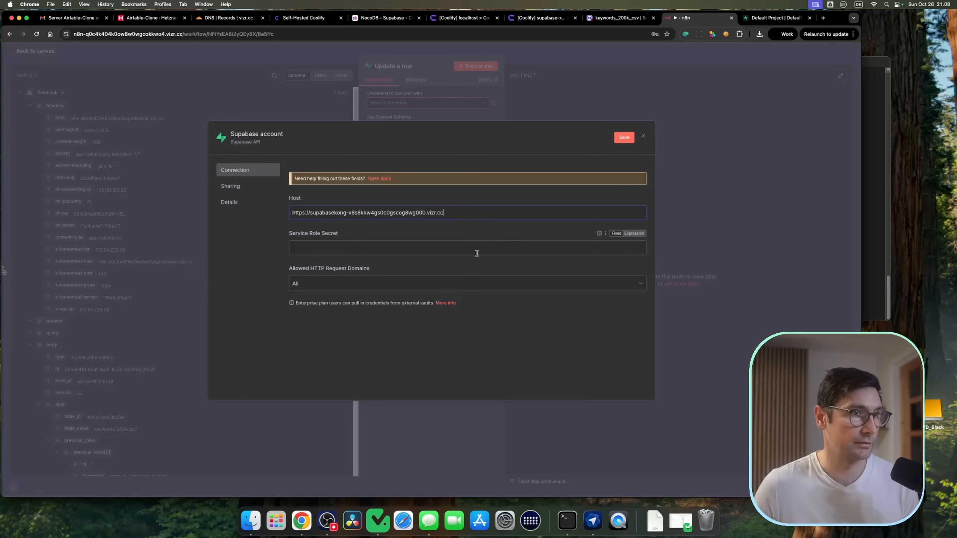
# Step: Copy the Supabase service role key from the service's environment variables into the Service Role Secret field and save the credential
pyautogui.click(474, 17)
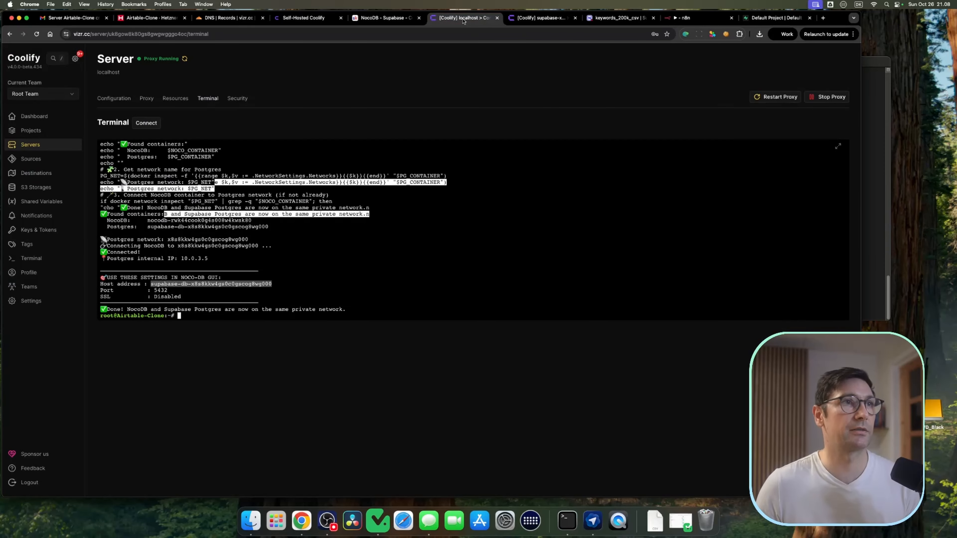
pyautogui.click(541, 18)
pyautogui.press('Escape')
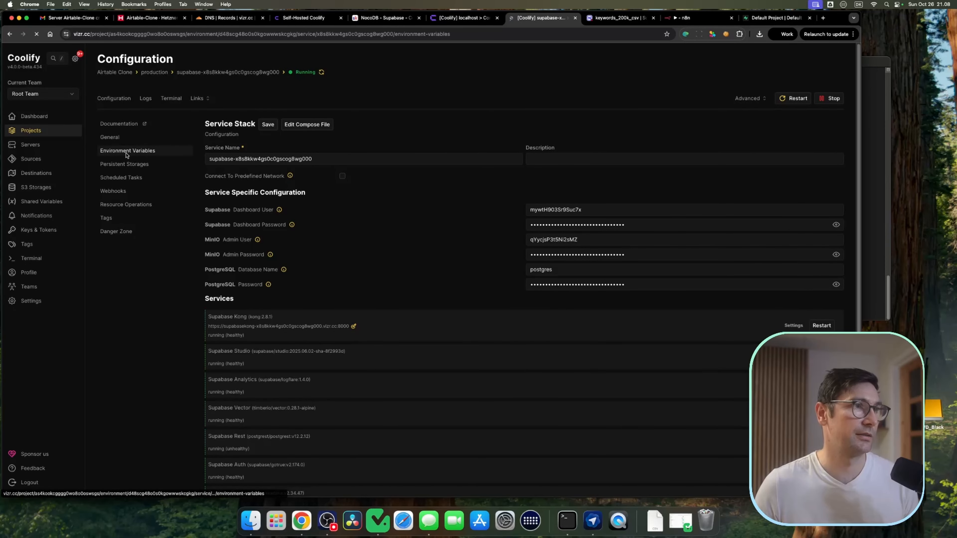
pyautogui.click(338, 126)
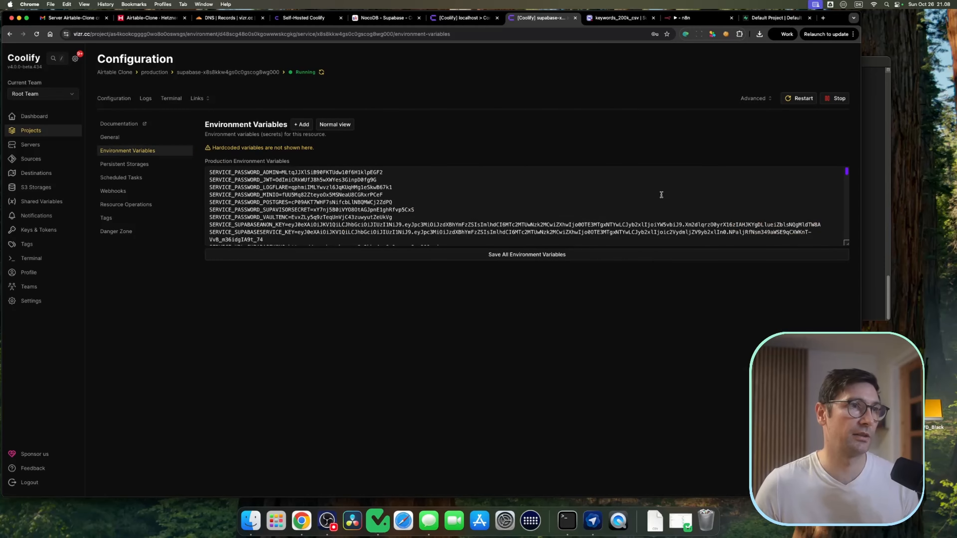
pyautogui.moveTo(845, 244); pyautogui.dragTo(845, 443)
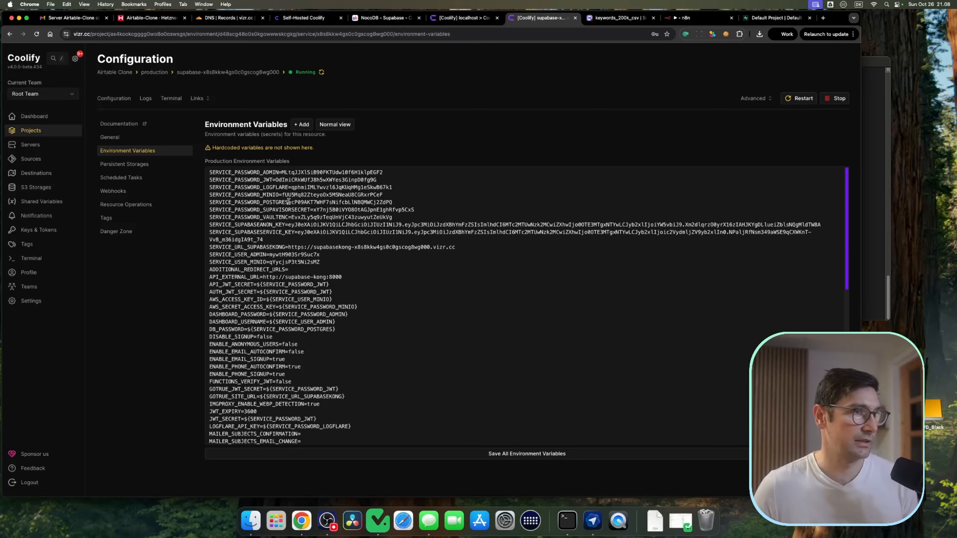
pyautogui.click(690, 17)
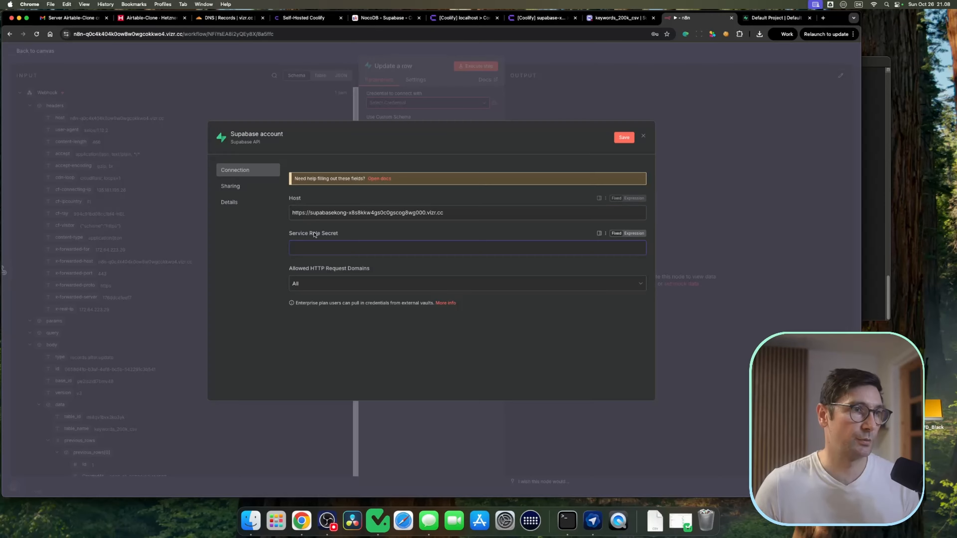
pyautogui.click(537, 18)
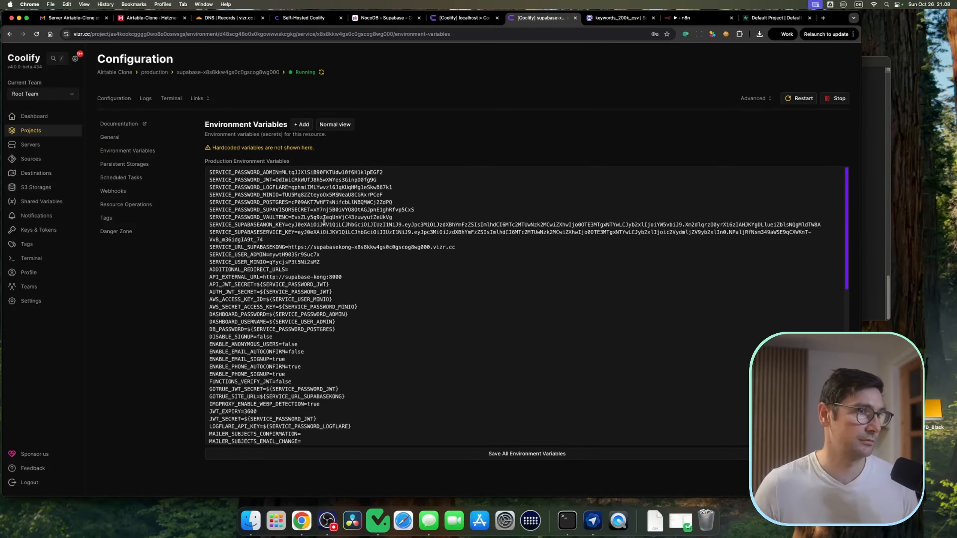
pyautogui.moveTo(241, 232); pyautogui.dragTo(303, 240)
pyautogui.press('super+c')
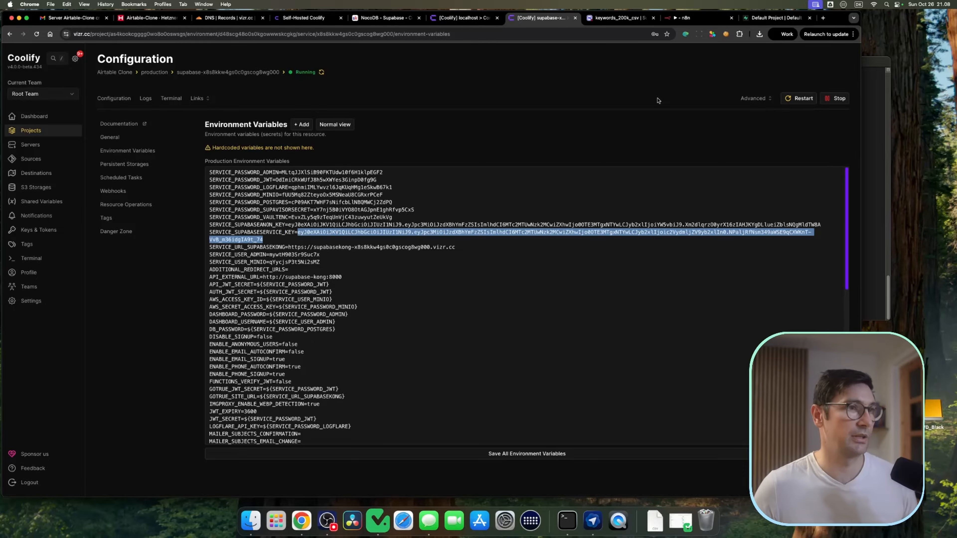
pyautogui.click(694, 19)
pyautogui.click(393, 249)
pyautogui.press('super+v')
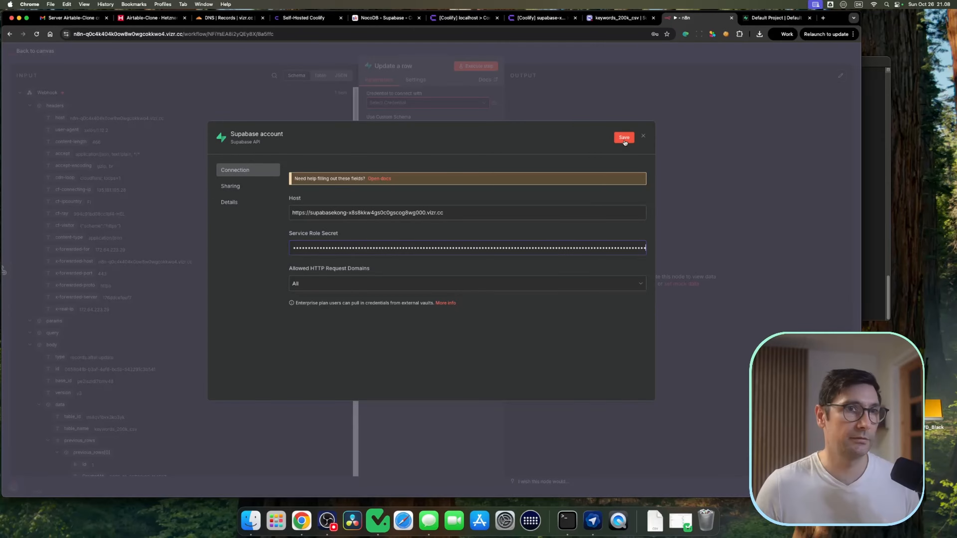
pyautogui.click(624, 138)
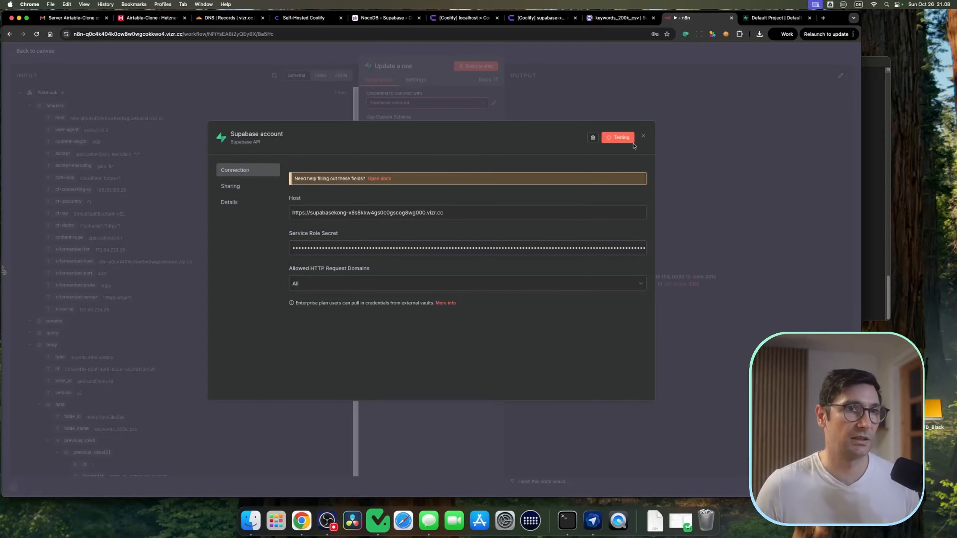
pyautogui.click(643, 137)
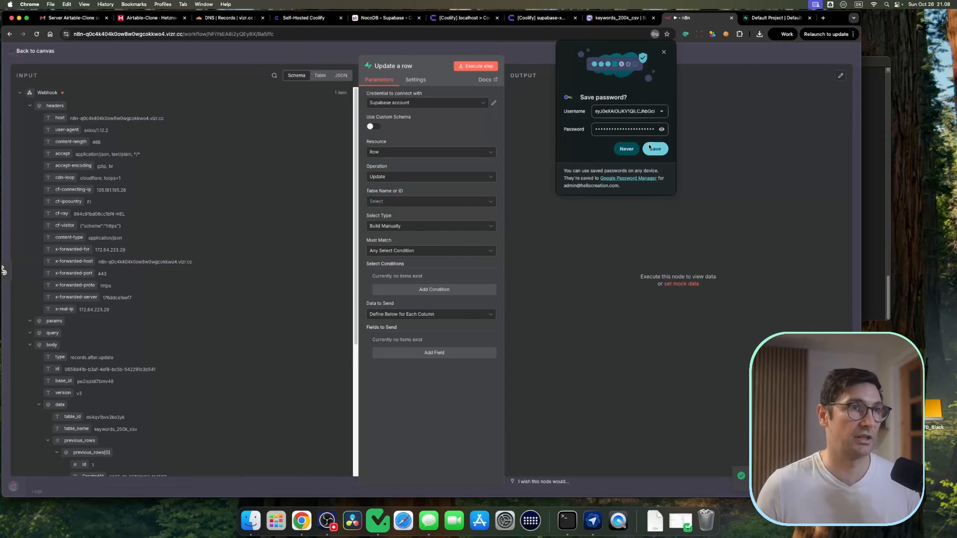
pyautogui.click(664, 52)
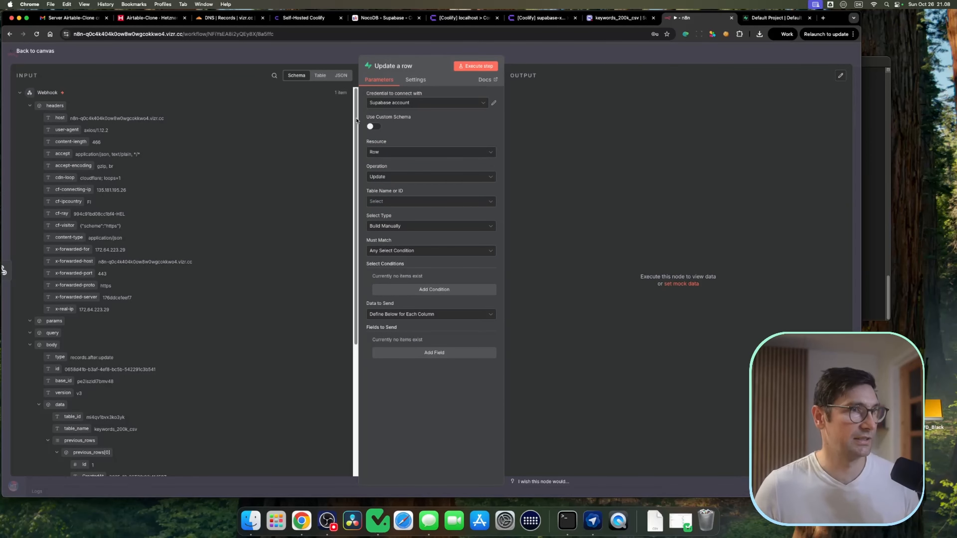
# Step: Select keywords_200k_csv as the table for the Update a row node
pyautogui.moveTo(357, 121)
pyautogui.mouseDown()
pyautogui.moveTo(357, 144)
pyautogui.moveTo(358, 121)
pyautogui.mouseUp()
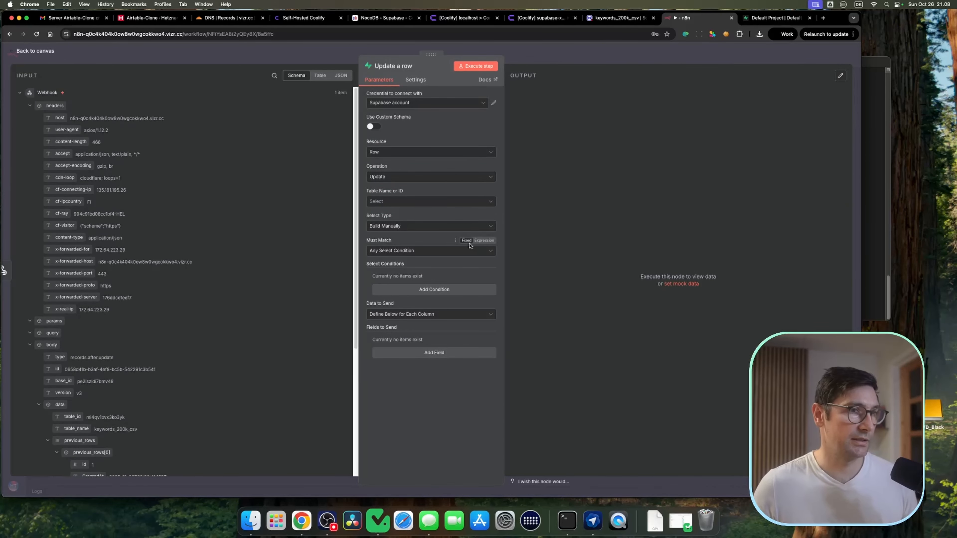
pyautogui.click(431, 253)
pyautogui.click(428, 251)
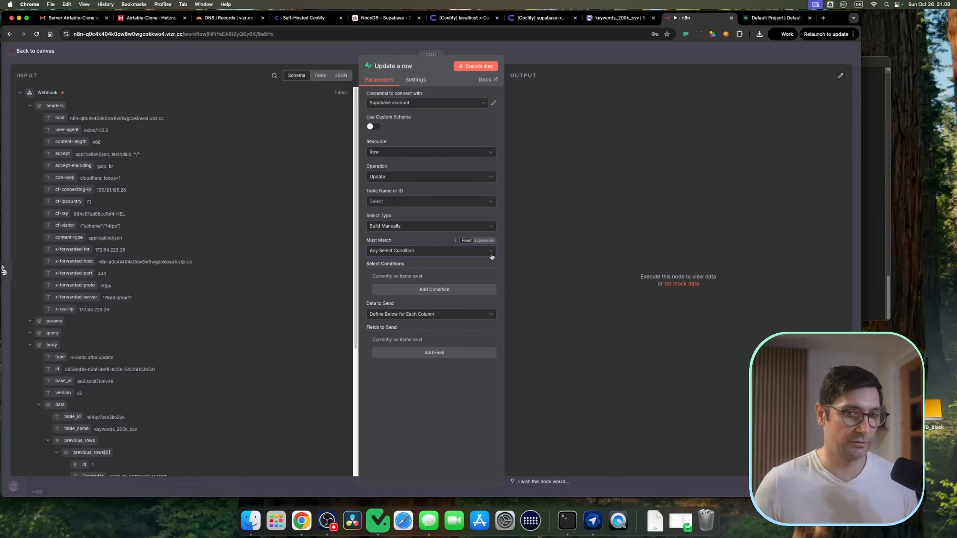
pyautogui.click(427, 200)
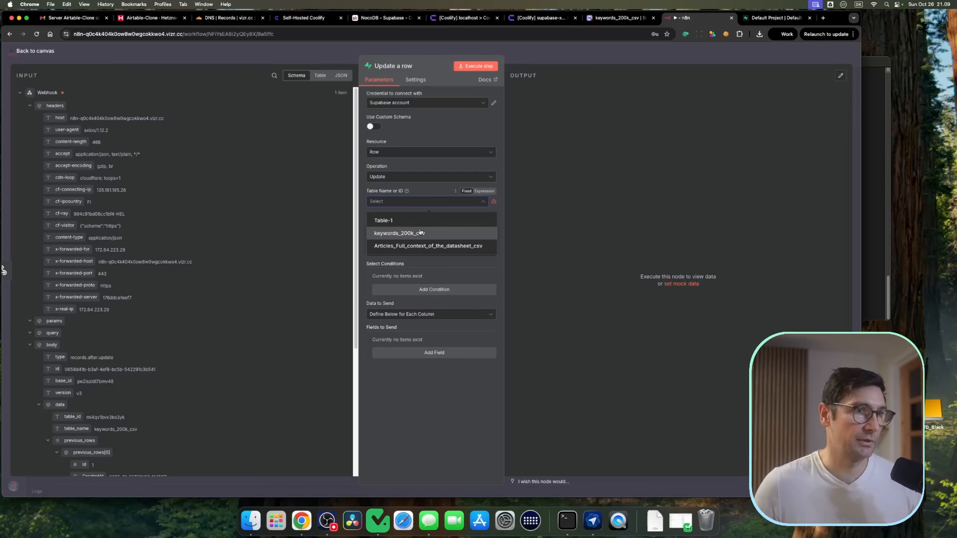
pyautogui.click(400, 234)
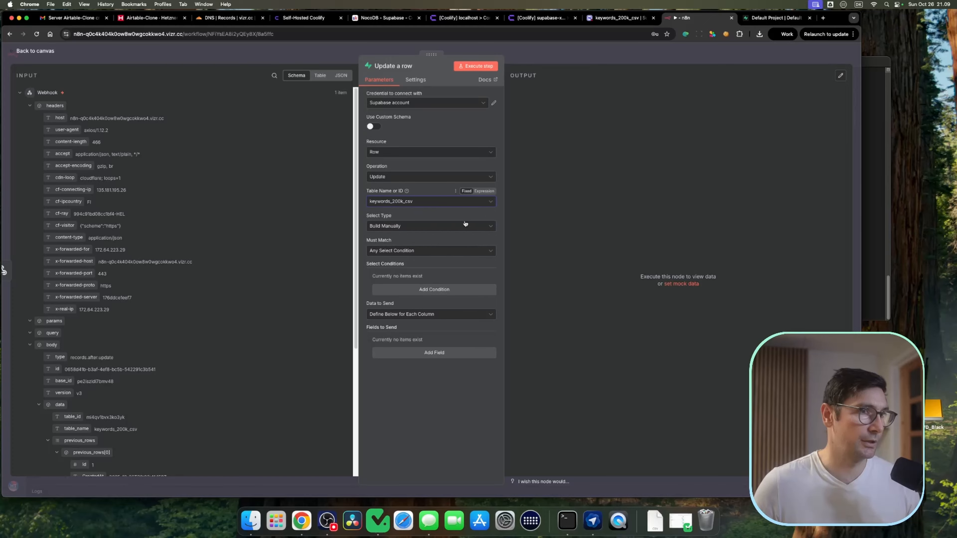
# Step: Add a condition where id equals the webhook body's previous_rows[0].id value
pyautogui.click(431, 290)
pyautogui.click(418, 287)
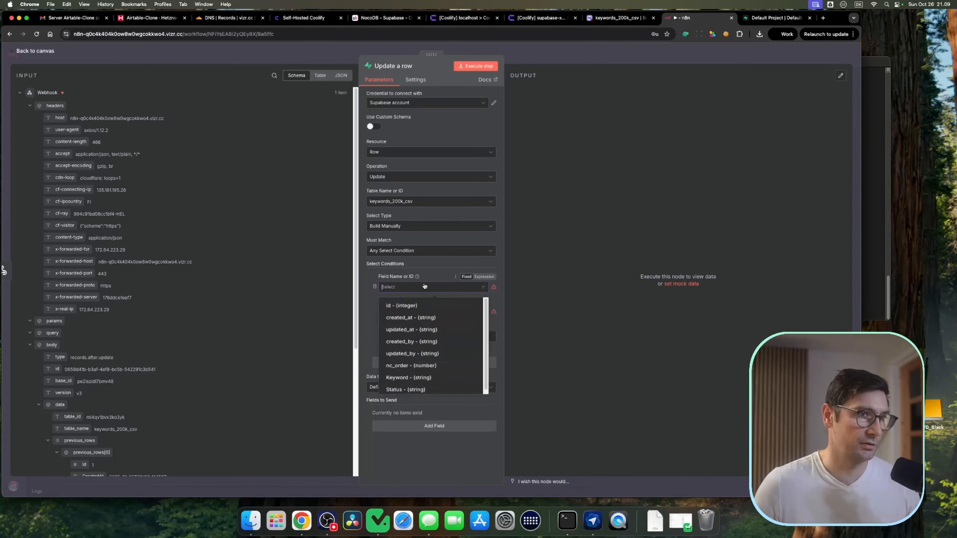
pyautogui.click(406, 306)
pyautogui.click(414, 311)
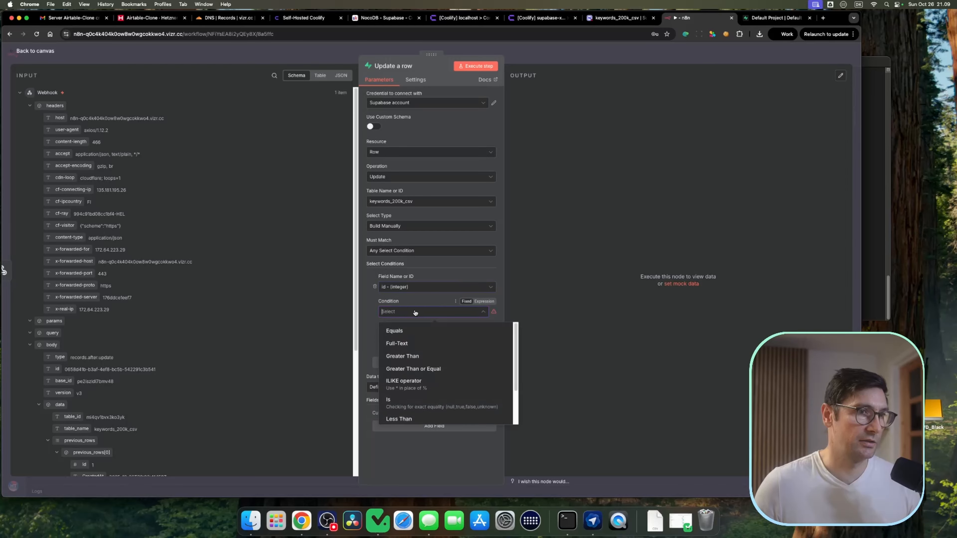
pyautogui.click(433, 318)
pyautogui.click(436, 336)
pyautogui.scroll(-5, 158, 287)
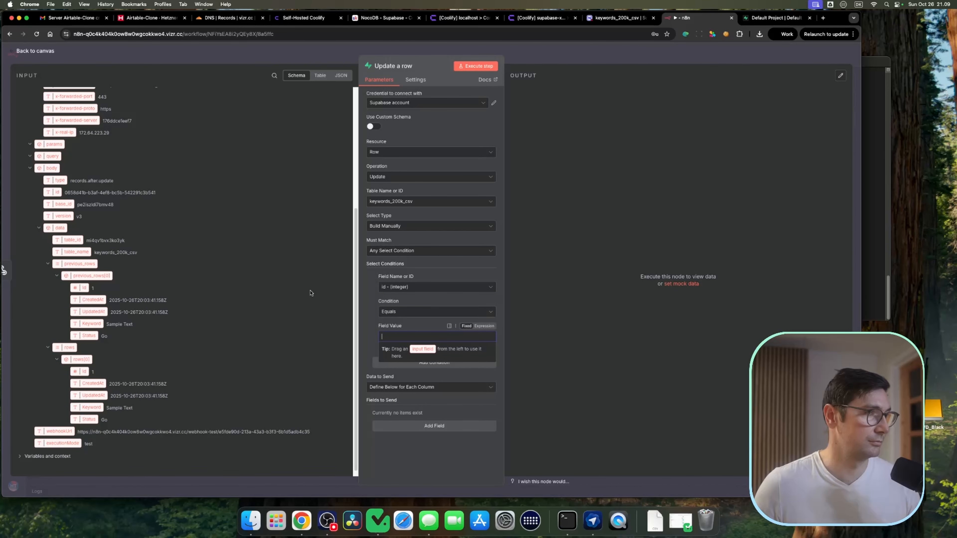
pyautogui.moveTo(78, 288); pyautogui.dragTo(423, 336)
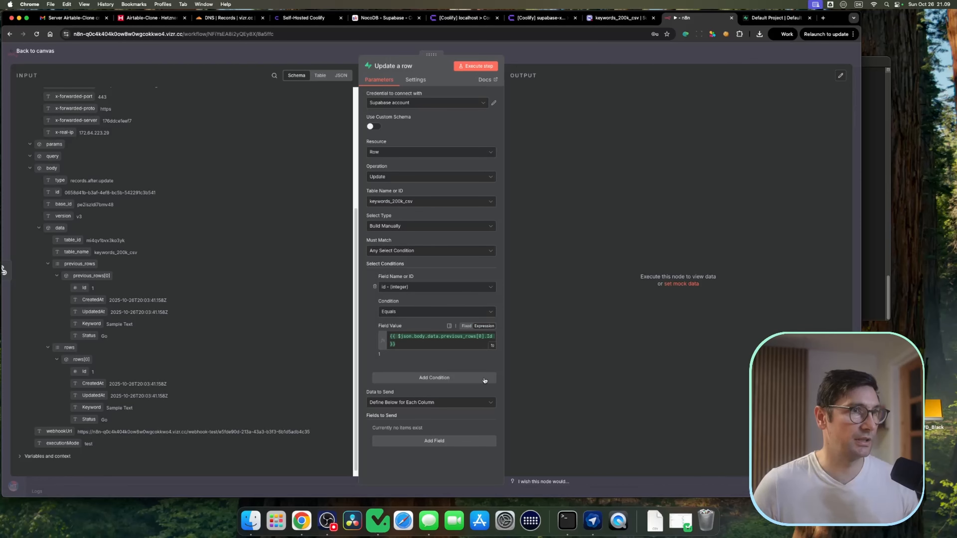
# Step: Add a field to send that sets Status to Gone
pyautogui.click(435, 441)
pyautogui.scroll(-1, 438, 426)
pyautogui.click(448, 414)
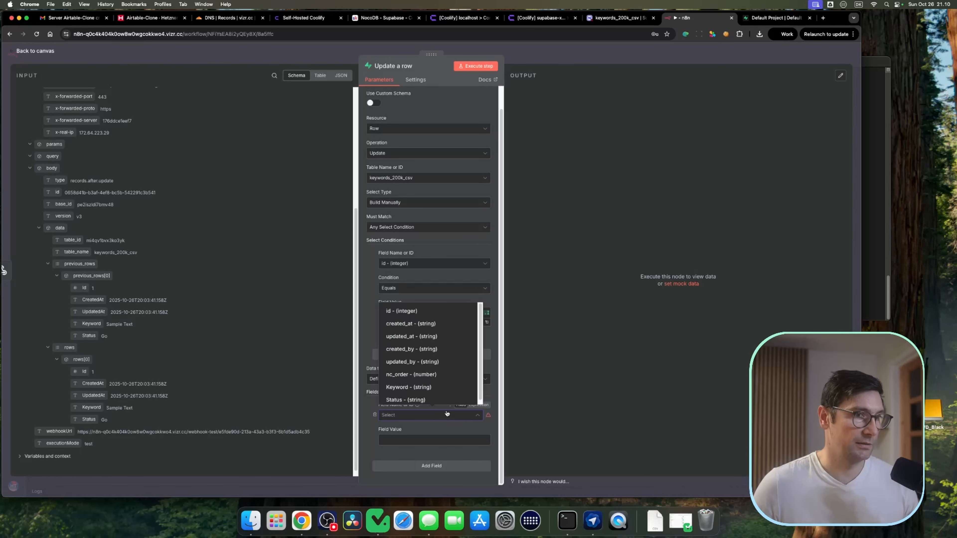
pyautogui.scroll(-1, 431, 371)
pyautogui.click(431, 396)
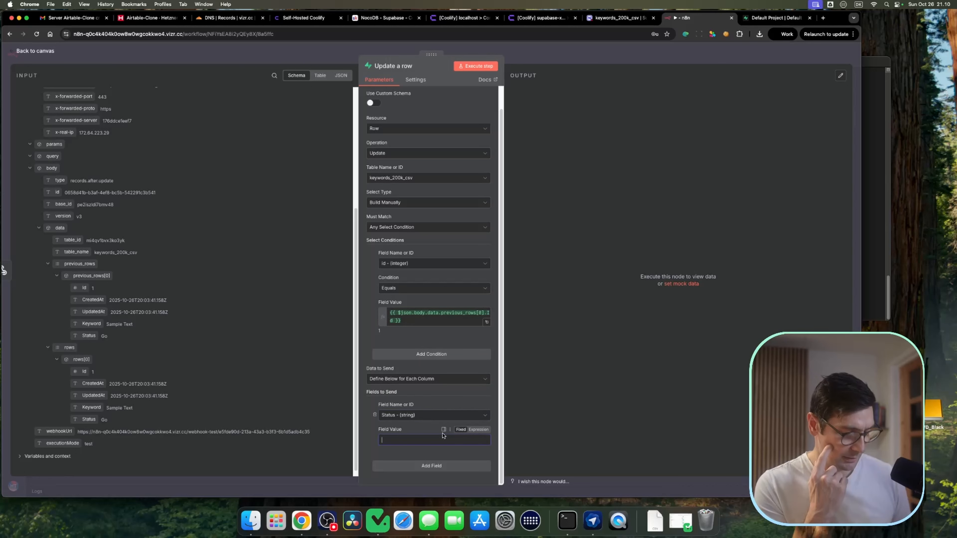
pyautogui.write('Gone')
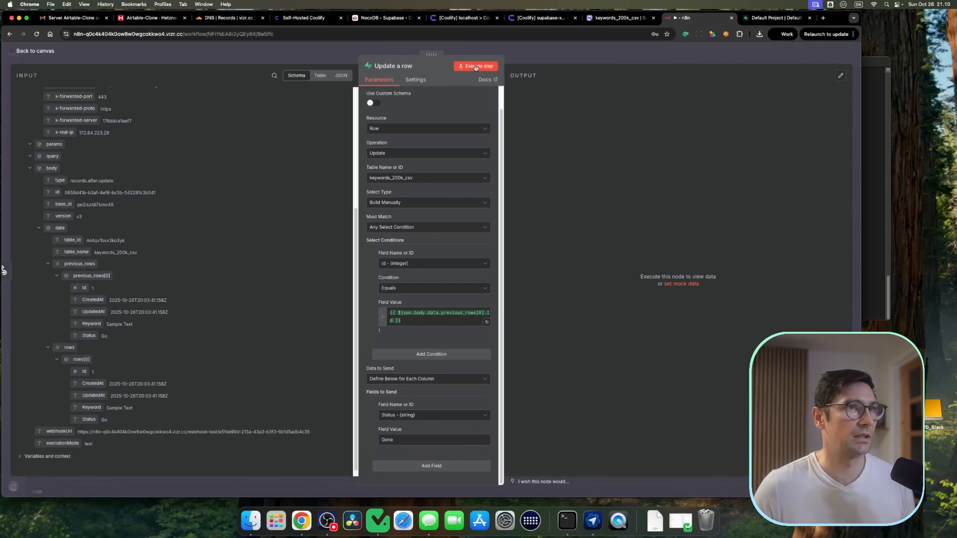
# Step: Execute the Update a row step, close the node and save the workflow
pyautogui.click(475, 66)
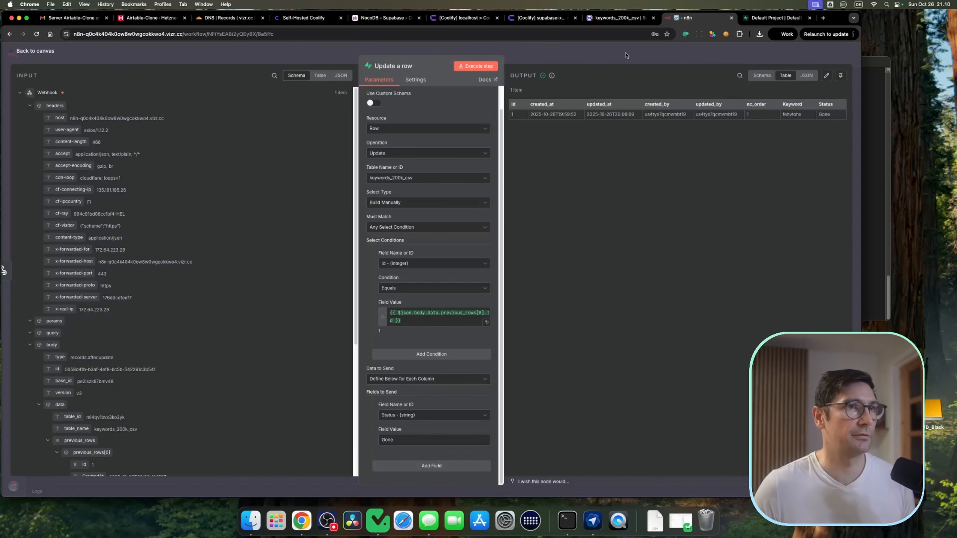
pyautogui.press('Escape')
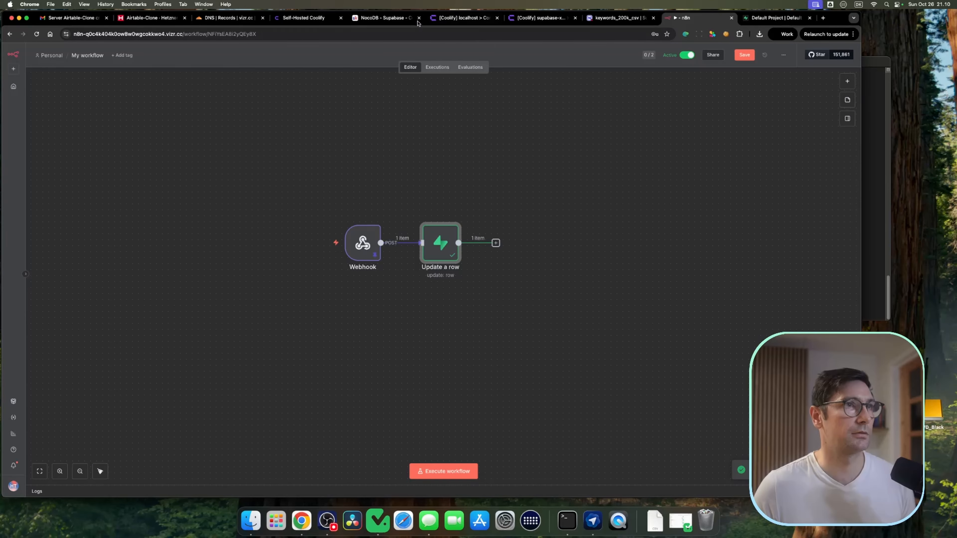
pyautogui.click(745, 55)
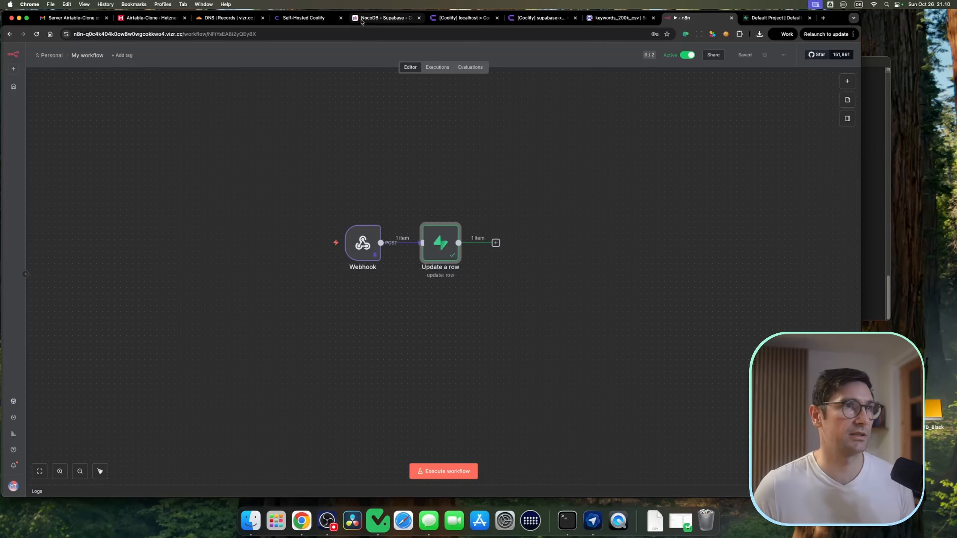
# Step: Set row 2's Status to Go in the keywords_200k_csv table and reload the view
pyautogui.hotkey('ctrl', 'shift', 'Tab')
pyautogui.click(476, 55)
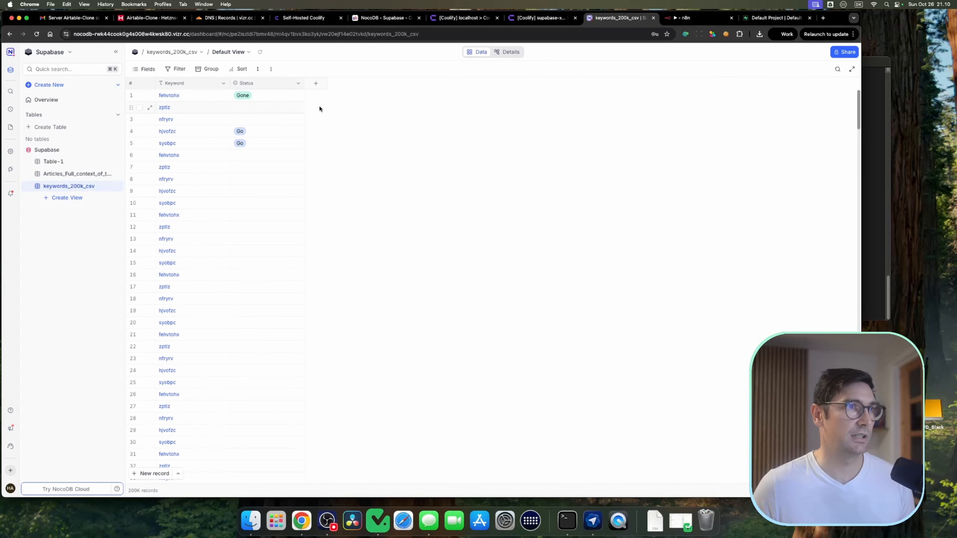
pyautogui.click(755, 19)
pyautogui.click(696, 19)
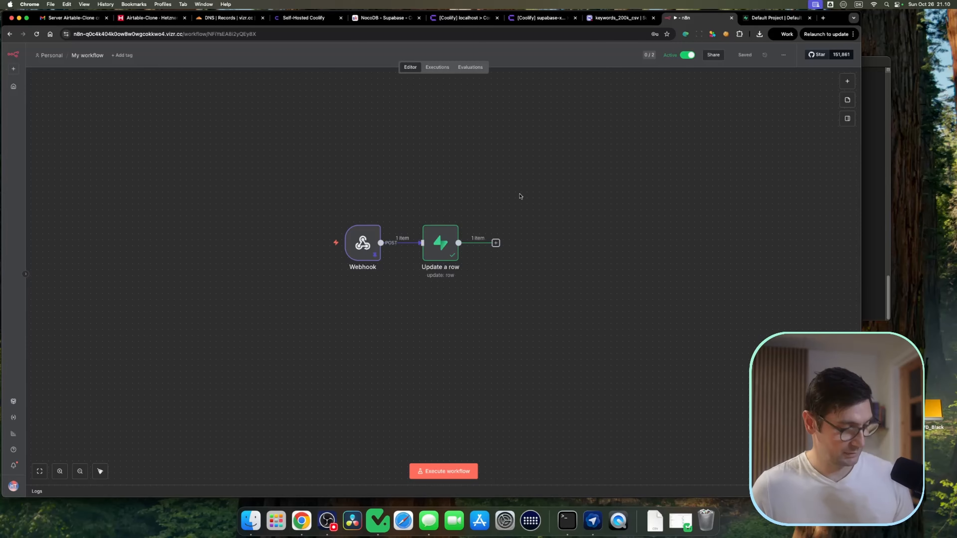
pyautogui.hotkey('ctrl', 'shift', 'Tab')
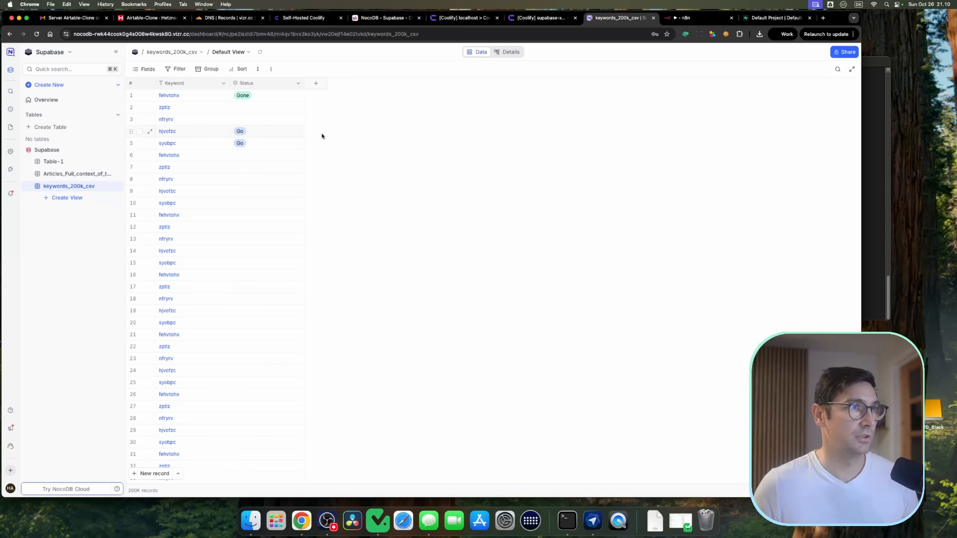
pyautogui.click(269, 110)
pyautogui.click(272, 107)
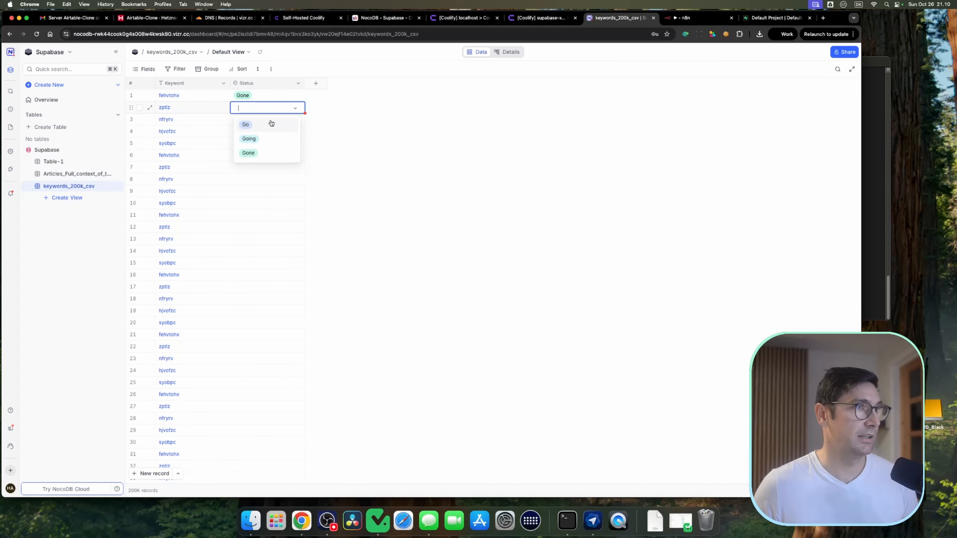
pyautogui.click(271, 122)
pyautogui.click(376, 121)
pyautogui.click(260, 52)
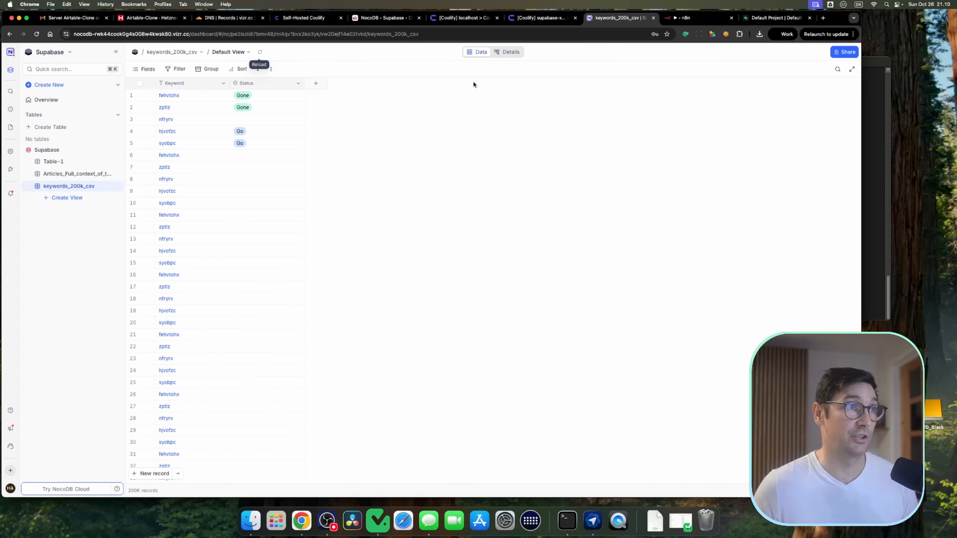
# Step: Set row 3's Status to Go in the keywords_200k_csv table and reload the view
pyautogui.click(268, 120)
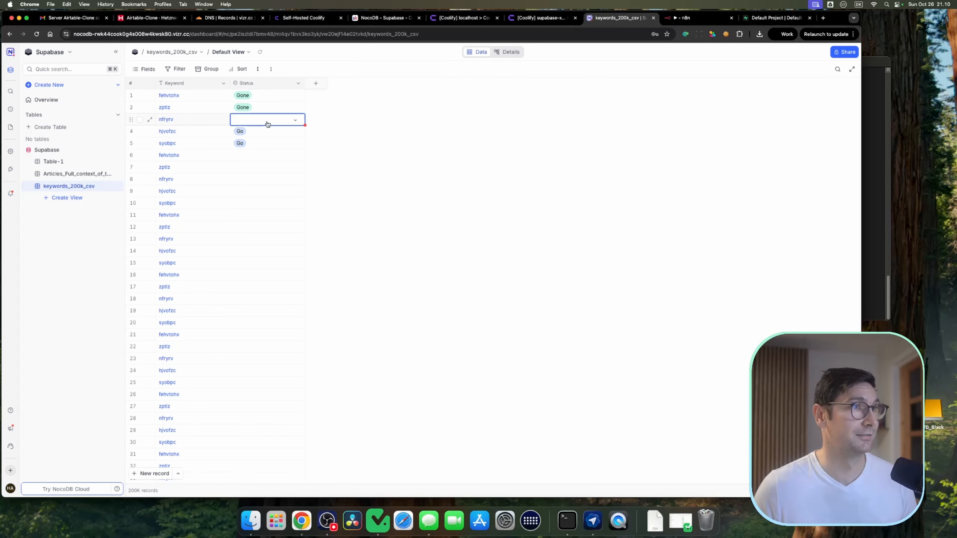
pyautogui.click(268, 121)
pyautogui.click(275, 135)
pyautogui.click(390, 99)
pyautogui.click(260, 52)
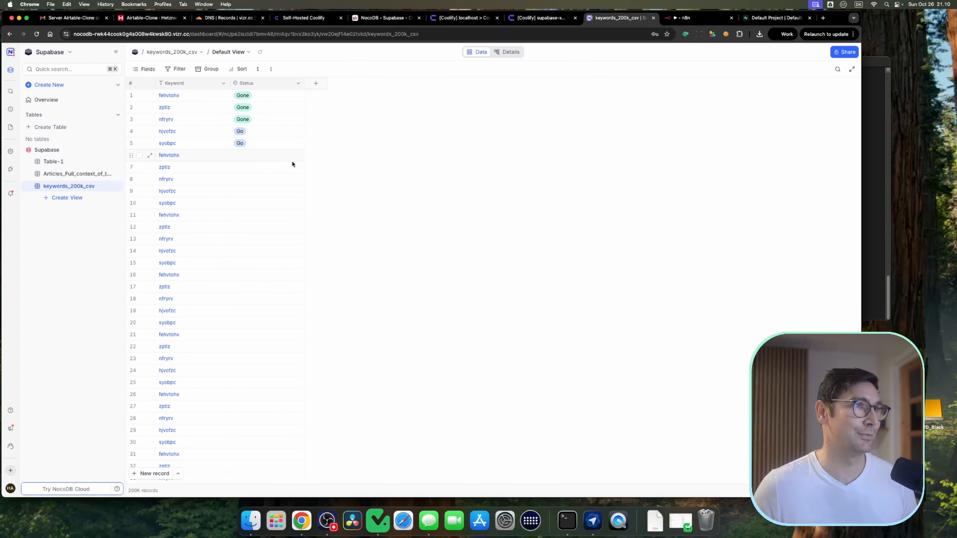
# Step: Paste Go into the Status cells of the rows below row 5
pyautogui.click(267, 145)
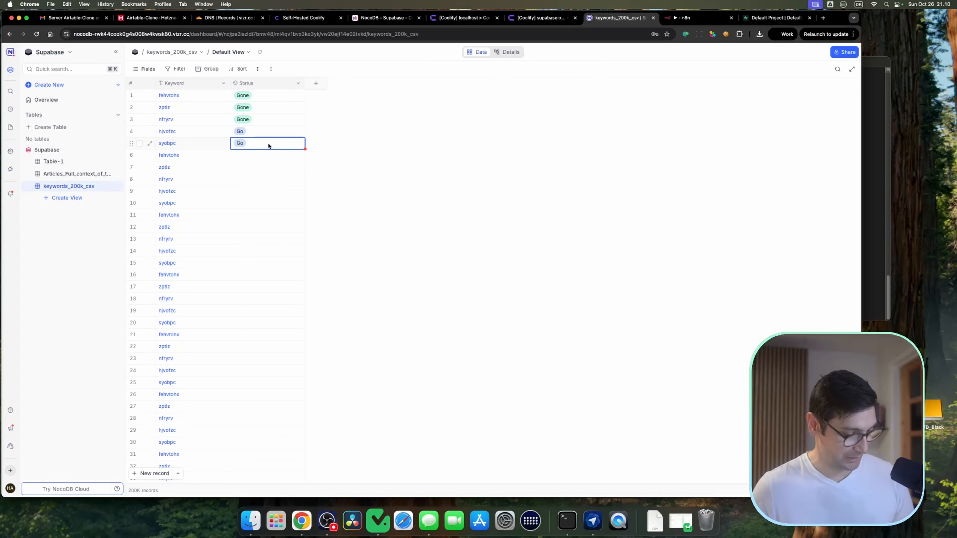
pyautogui.press('Down')
pyautogui.hotkey('shift', 'Down')
pyautogui.hotkey('shift', 'Down')
pyautogui.hotkey('shift', 'Down')
pyautogui.hotkey('shift', 'Down')
pyautogui.hotkey('shift', 'Down')
pyautogui.hotkey('shift', 'Down')
pyautogui.hotkey('shift', 'Down')
pyautogui.hotkey('shift', 'Down')
pyautogui.hotkey('shift', 'Down')
pyautogui.hotkey('shift', 'Down')
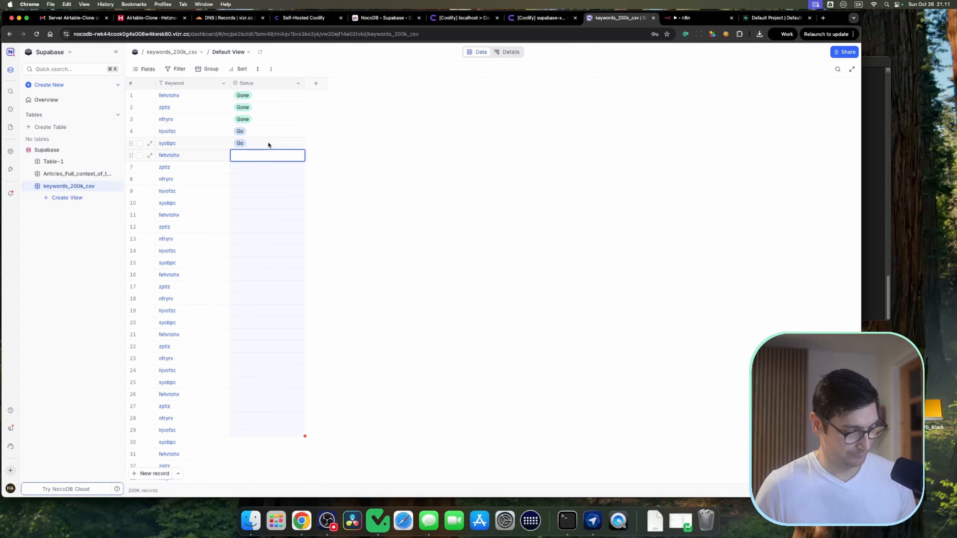
pyautogui.write('Go Go Go Go Go Go Go Go Go Go Go Go Go Go Go Go Go Go Go Go Go Go Go Go')
pyautogui.click(403, 185)
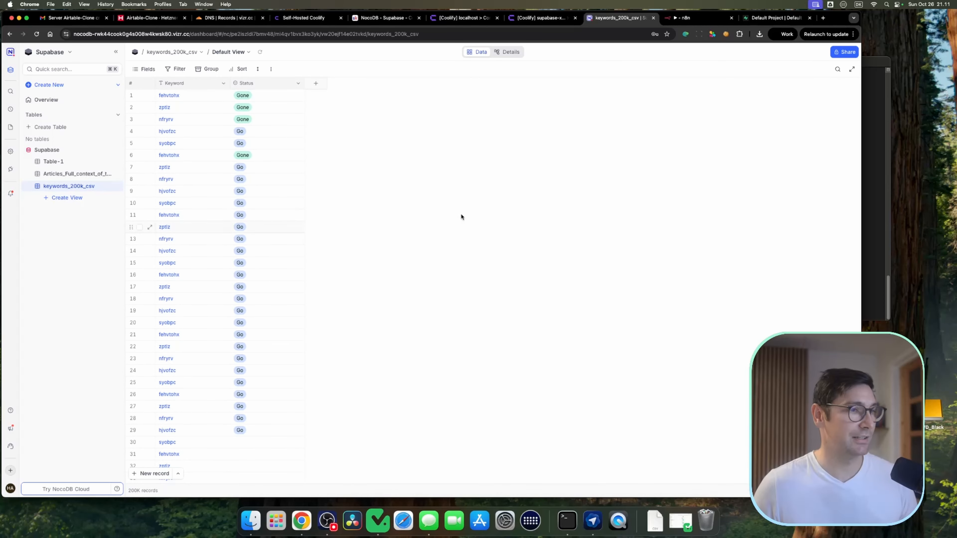
# Step: Open the table's webhook settings to review them, close them and return to the data view
pyautogui.click(516, 56)
pyautogui.click(444, 146)
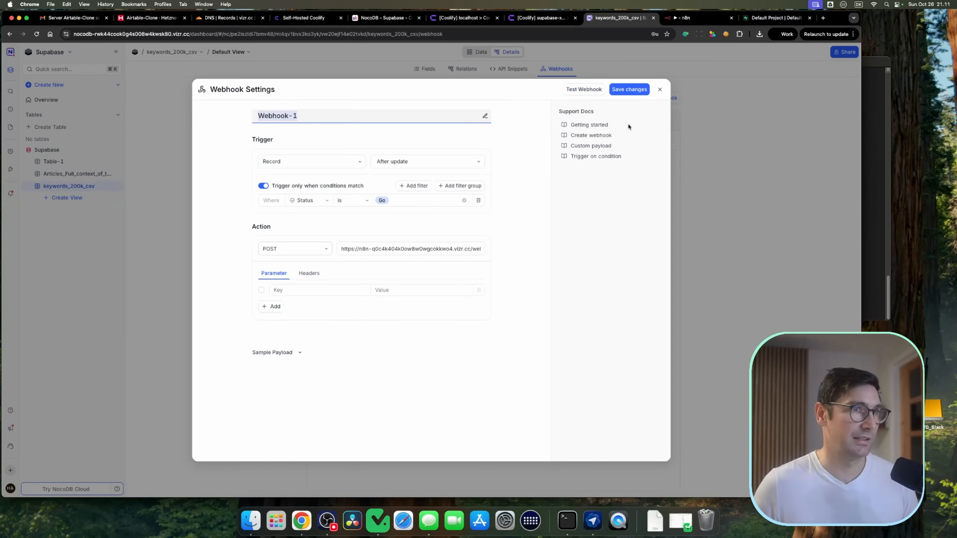
pyautogui.click(660, 90)
pyautogui.click(477, 51)
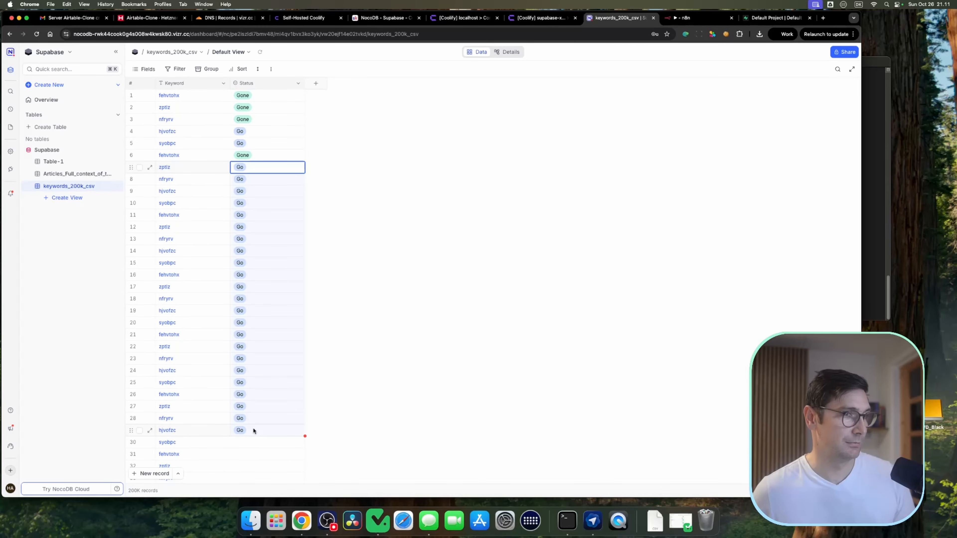
# Step: Paste Go into the Status cells of rows 7 through 18 one row at a time
pyautogui.click(274, 144)
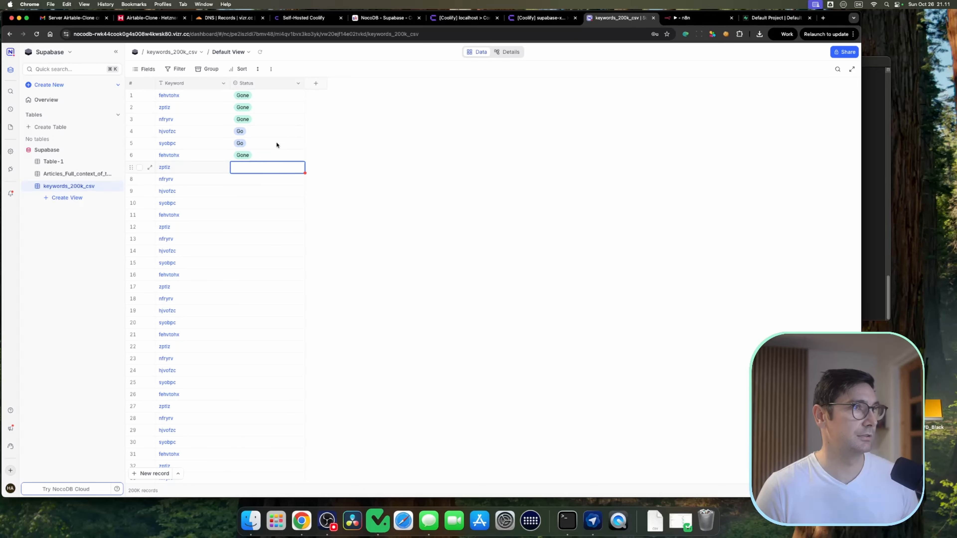
pyautogui.write('Go')
pyautogui.press('Down')
pyautogui.write('Go')
pyautogui.press('Down')
pyautogui.write('Go')
pyautogui.press('Down')
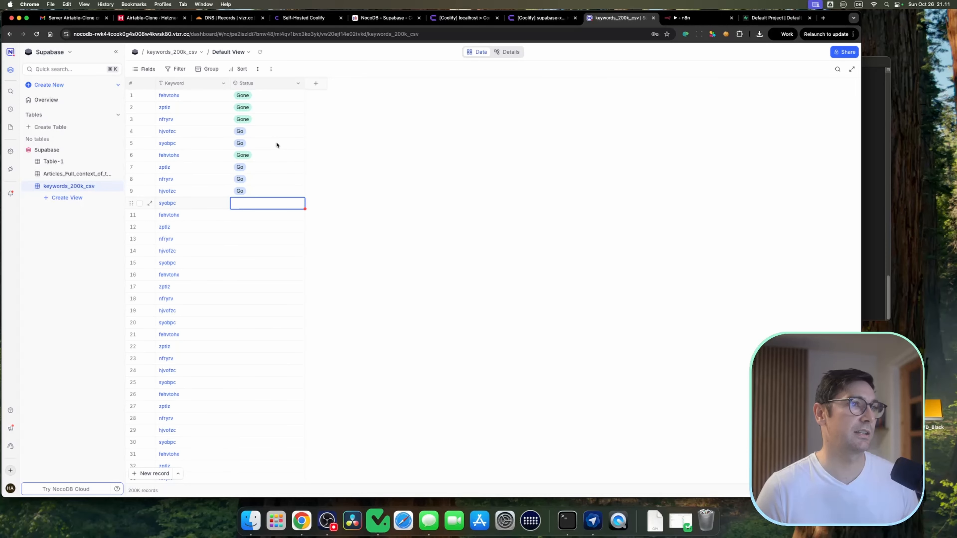
pyautogui.press('super+v')
pyautogui.press('Down')
pyautogui.press('super+v')
pyautogui.press('Down')
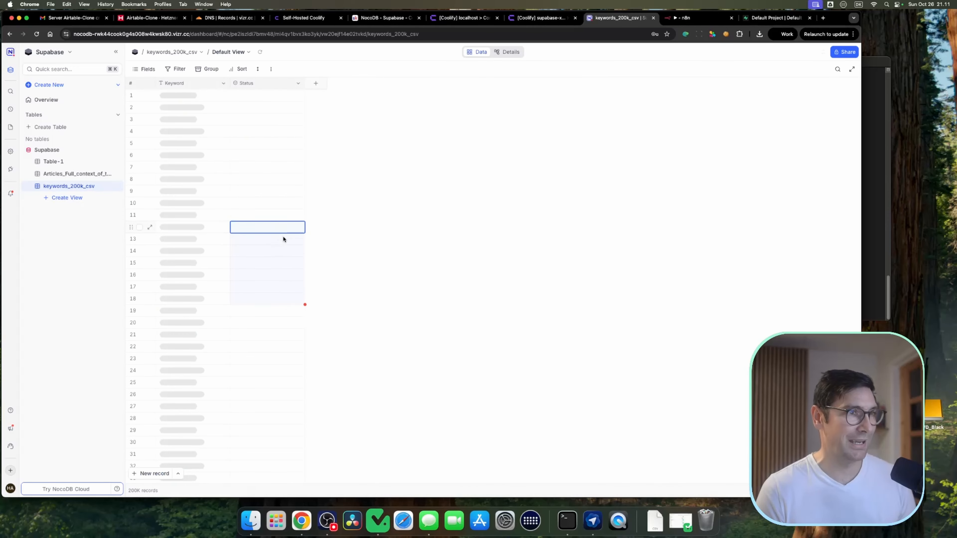
pyautogui.write('Gone')
pyautogui.press('Down')
pyautogui.press('Down')
pyautogui.press('Down')
pyautogui.press('Down')
pyautogui.press('Down')
pyautogui.press('Down')
pyautogui.press('Down')
pyautogui.press('Up')
pyautogui.press('Up')
pyautogui.press('Up')
pyautogui.press('Up')
pyautogui.press('Up')
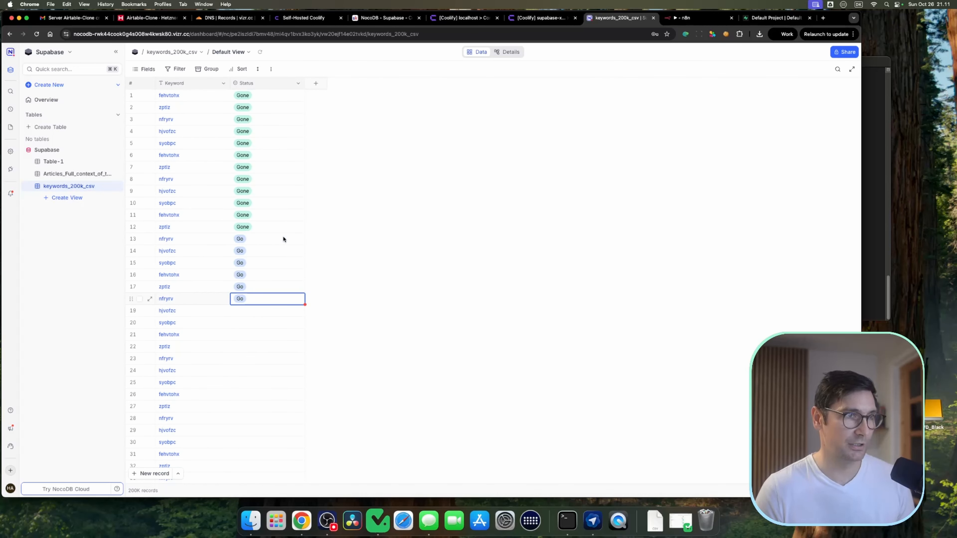
pyautogui.press('Up')
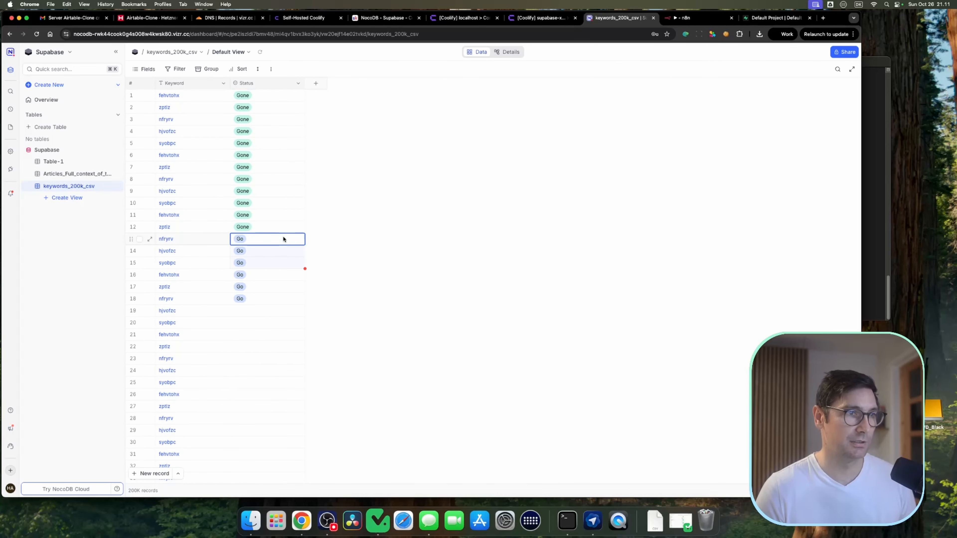
# Step: Clear the Status values of rows 13 through 18
pyautogui.hotkey('shift', 'Down')
pyautogui.hotkey('shift', 'Down')
pyautogui.hotkey('shift', 'Down')
pyautogui.press('Delete')
pyautogui.press('Down')
pyautogui.press('Up')
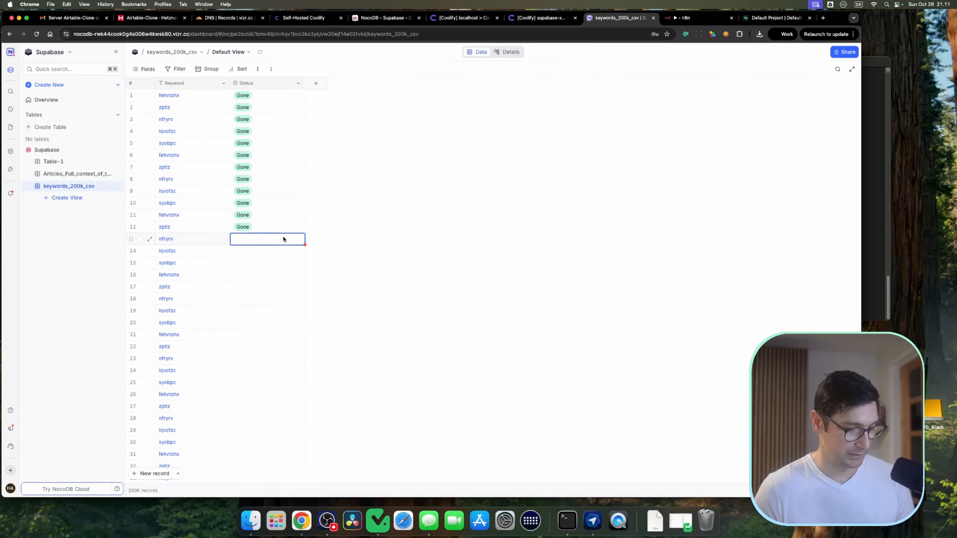
# Step: Set row 13's Status to Go and paste Go into rows 14 through 16
pyautogui.click(284, 239)
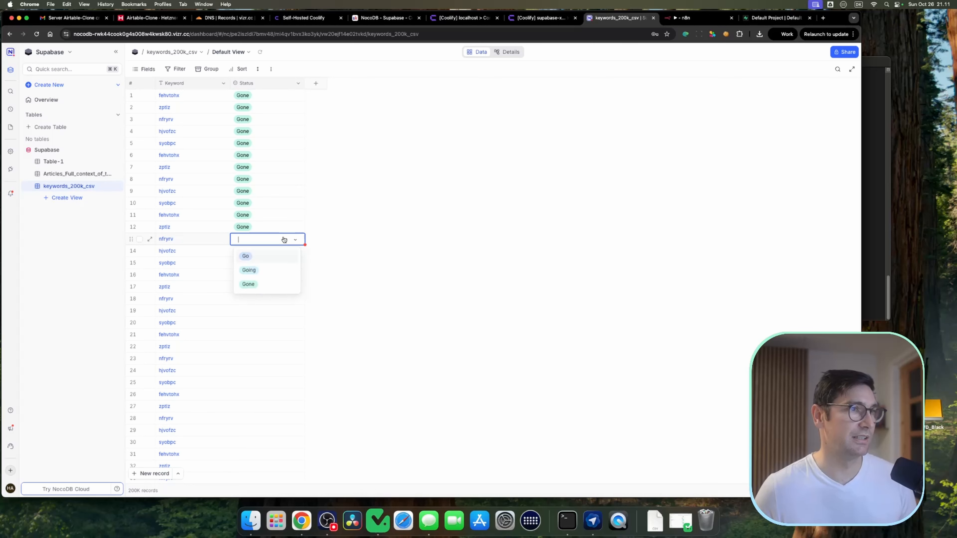
pyautogui.press('Return')
pyautogui.press('Down')
pyautogui.write('Go')
pyautogui.press('Down')
pyautogui.press('super+v')
pyautogui.press('Down')
pyautogui.press('super+v')
pyautogui.press('Down')
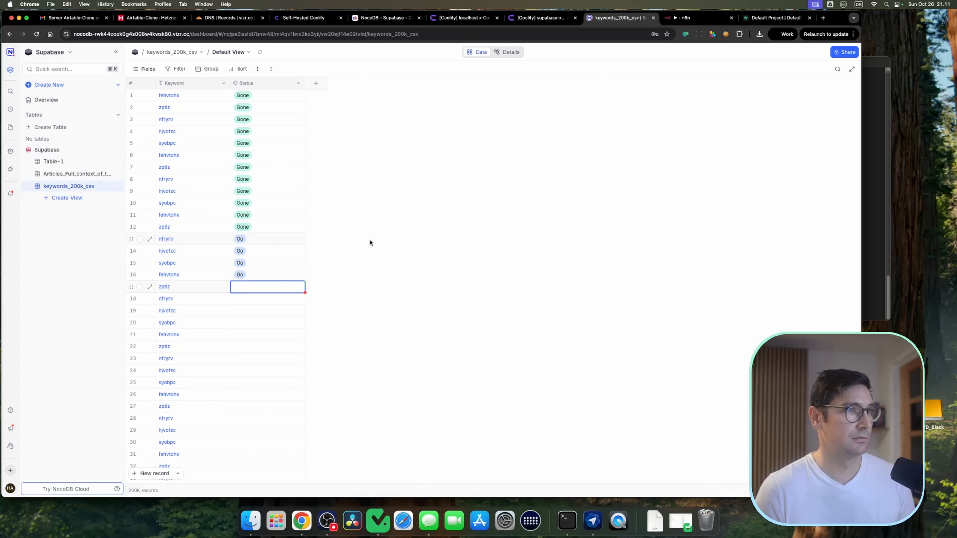
# Step: Reload the table, review the workflow's executions list in n8n, and return to the NocoDB table
pyautogui.click(260, 52)
pyautogui.click(689, 19)
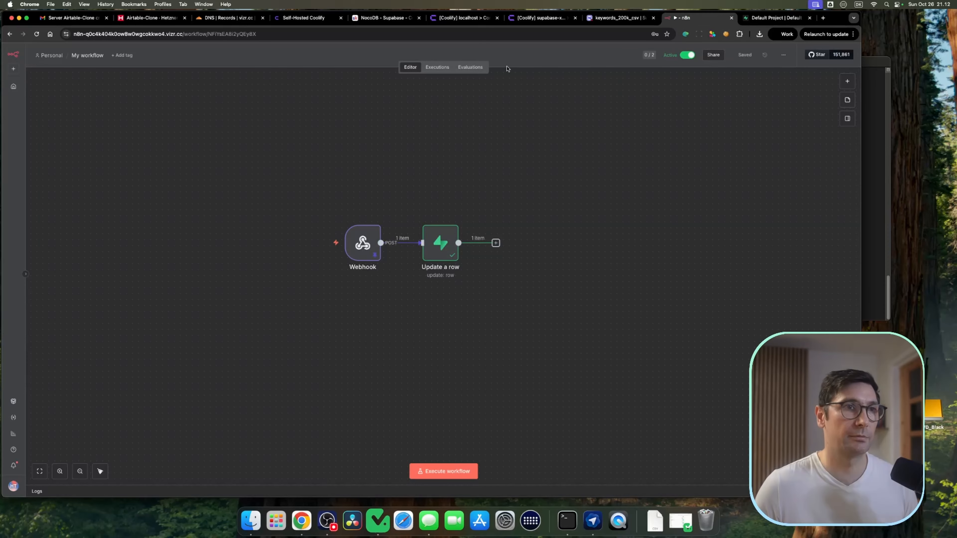
pyautogui.click(437, 67)
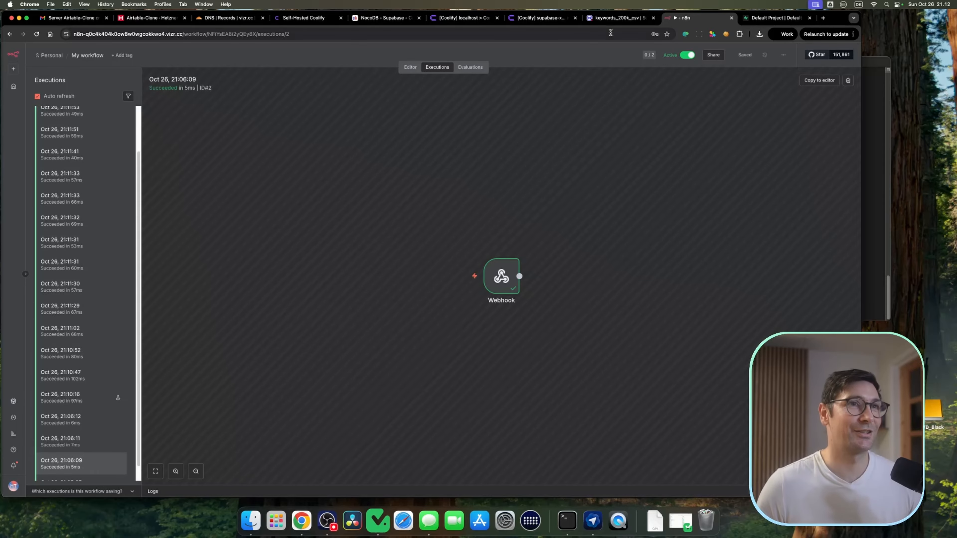
pyautogui.click(620, 18)
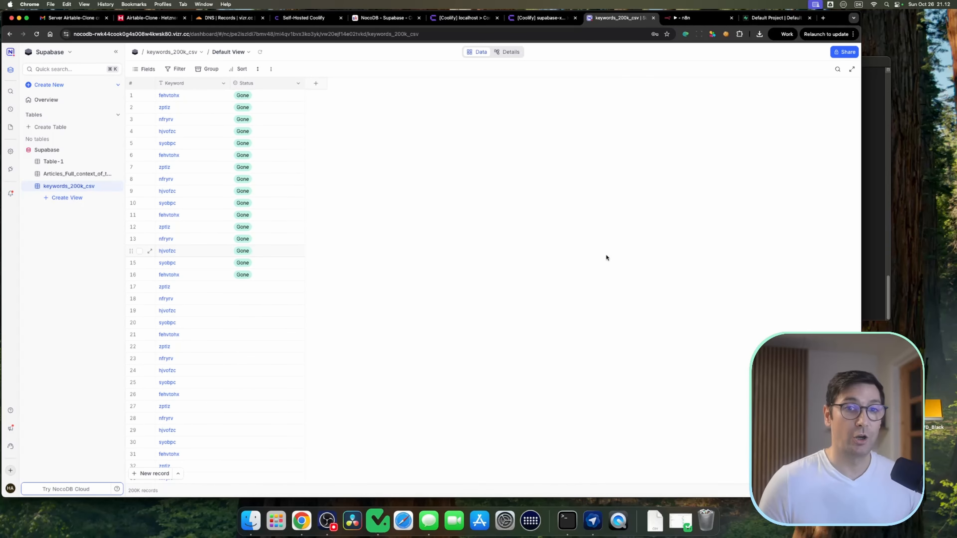